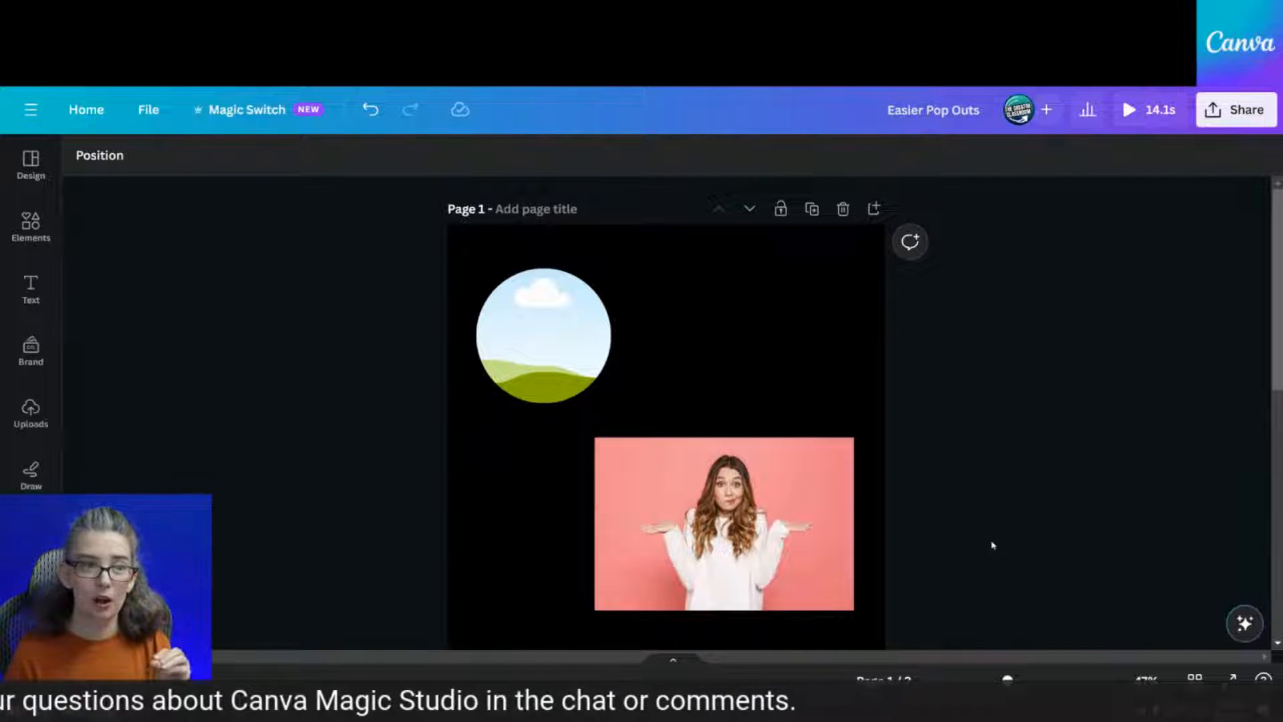
# Select the sky circle and pink photo together, clear the selection, then open Magic Switch
pyautogui.click(503, 353)
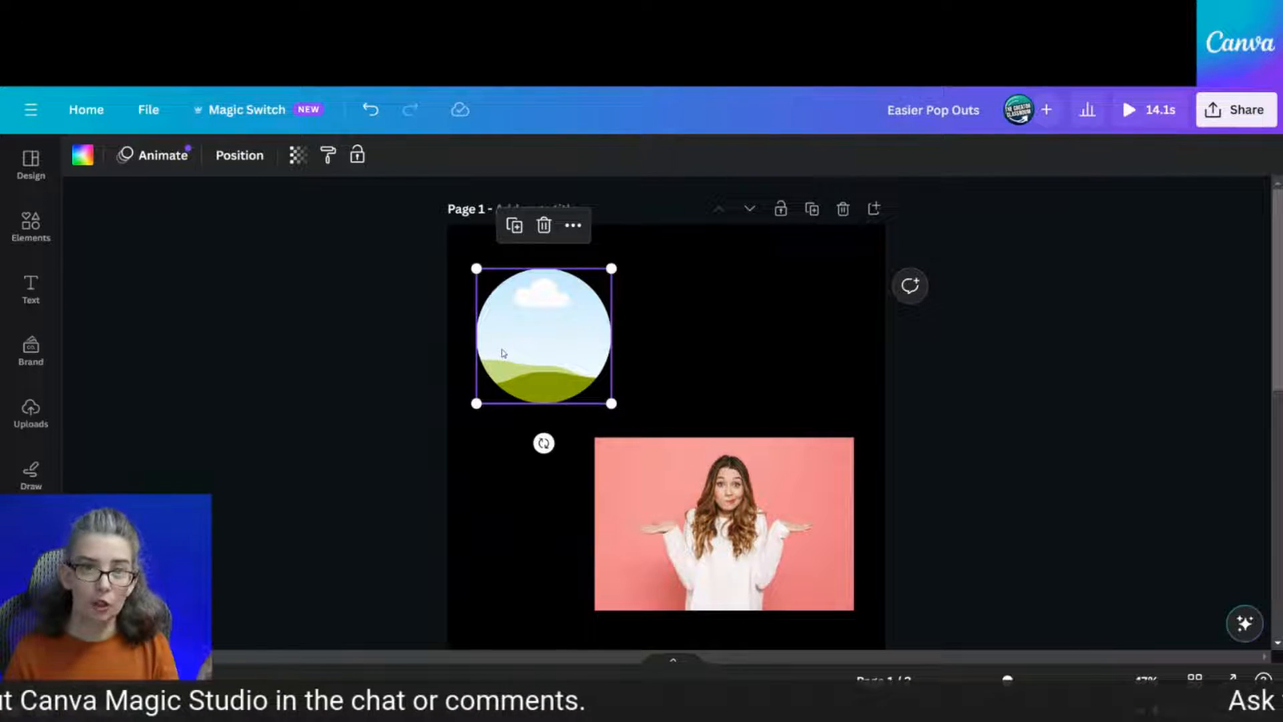
pyautogui.click(742, 571)
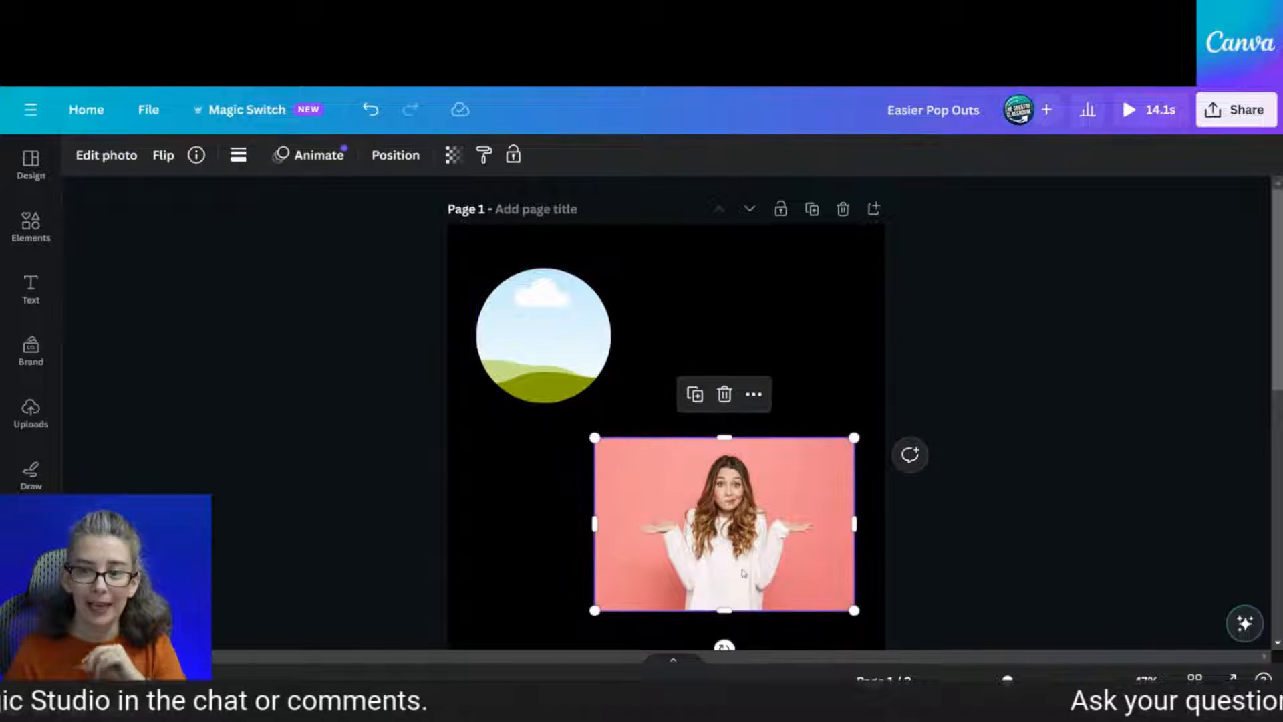
pyautogui.click(1070, 514)
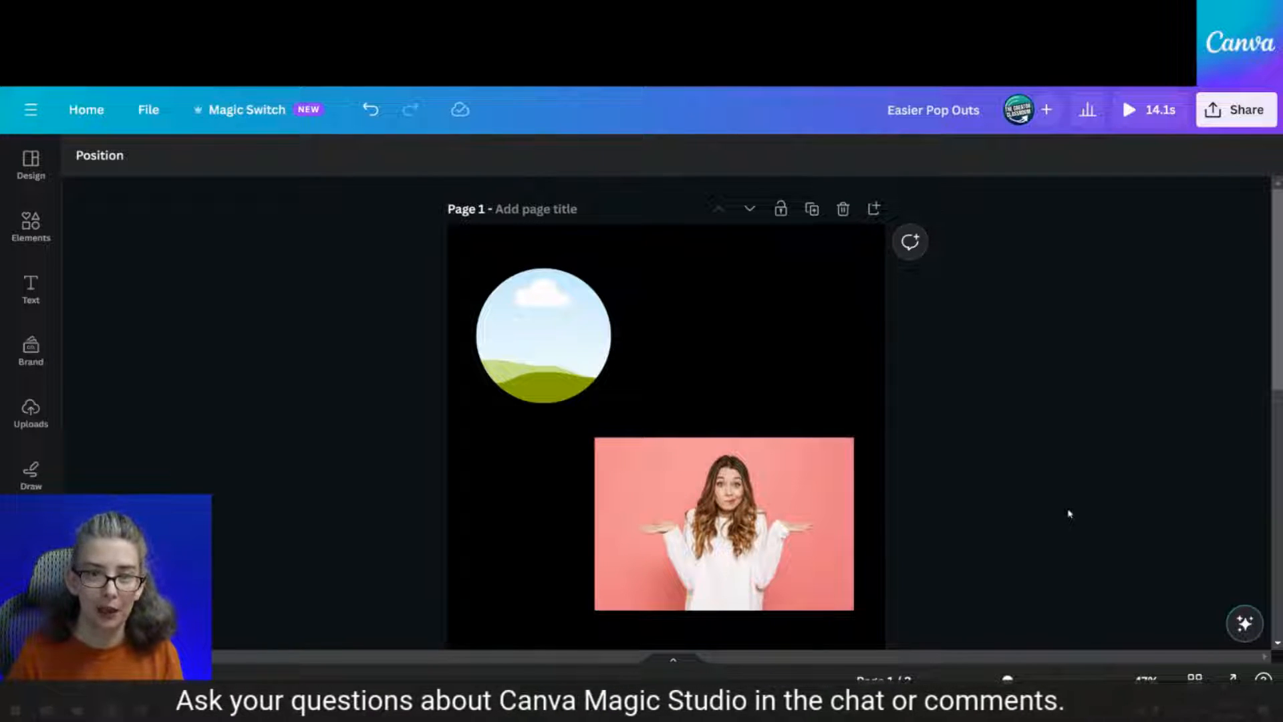
pyautogui.click(524, 350)
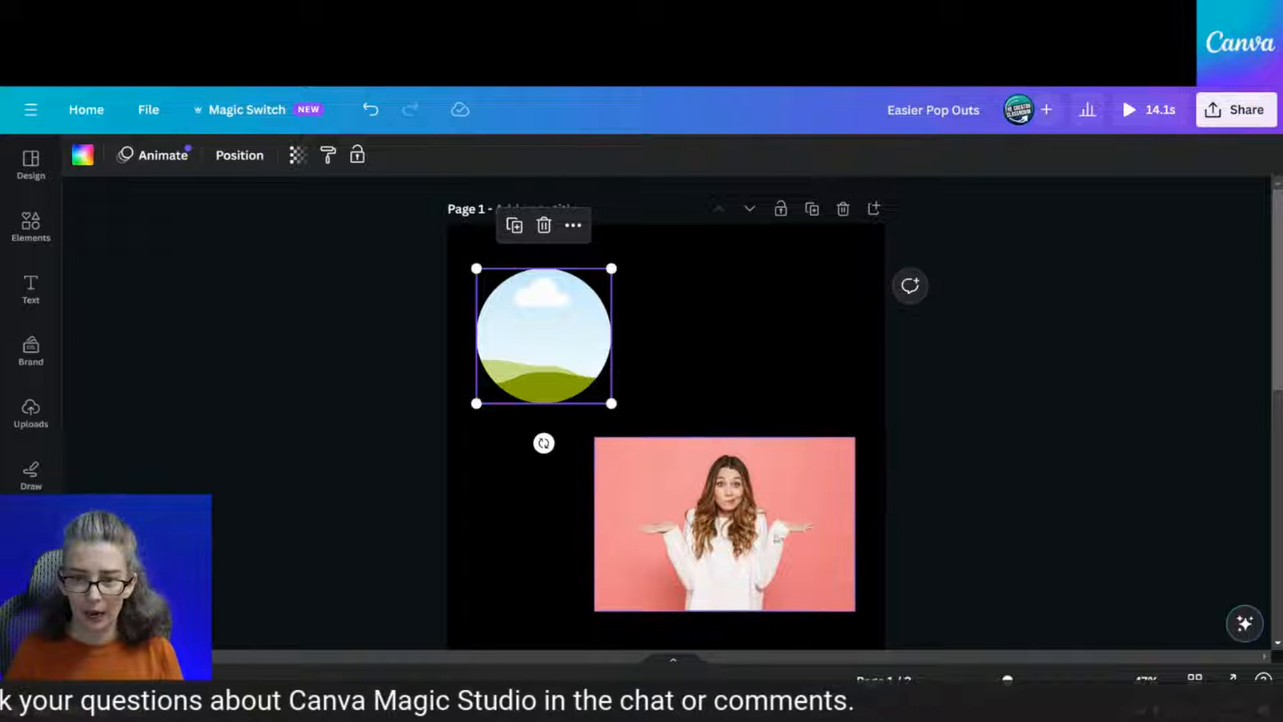
pyautogui.keyDown('shift'); pyautogui.click(776, 538); pyautogui.keyUp('shift')
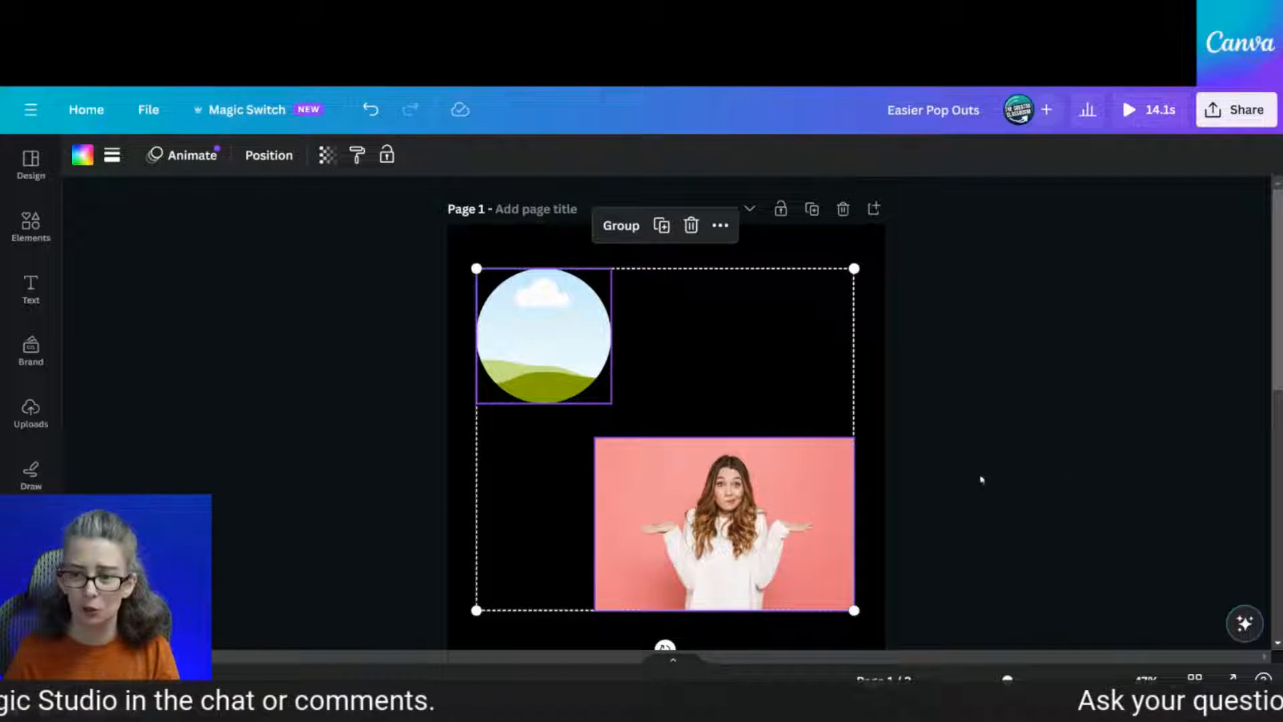
pyautogui.click(1069, 472)
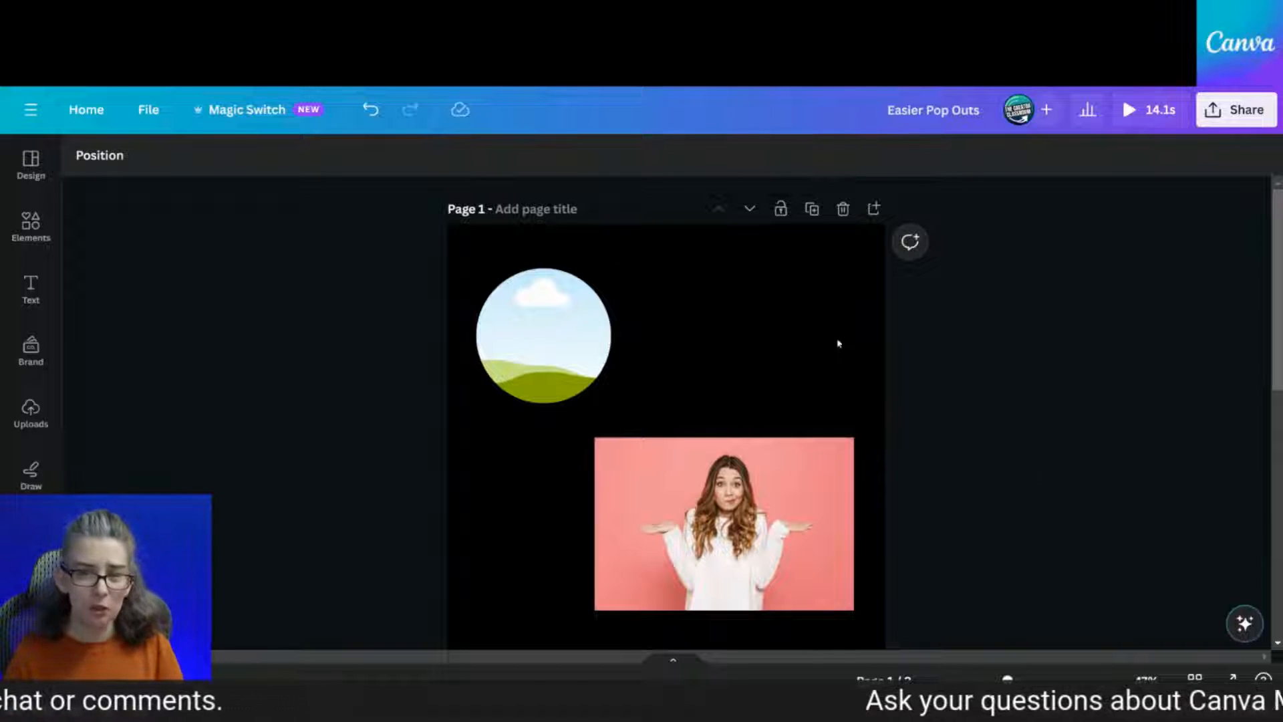
pyautogui.click(215, 115)
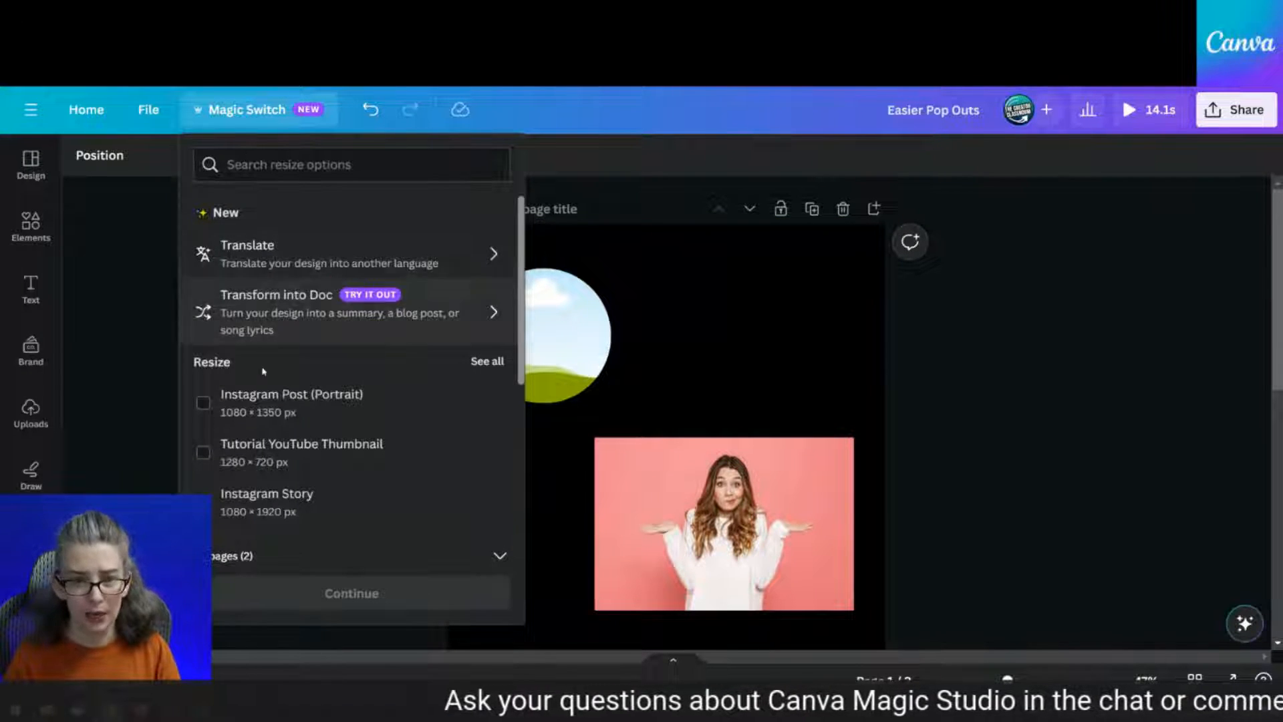
# Resize only Page 1 into a Whiteboard-sized copy and open 'Easier Pop Outs (Whiteboard)'
pyautogui.click(287, 165)
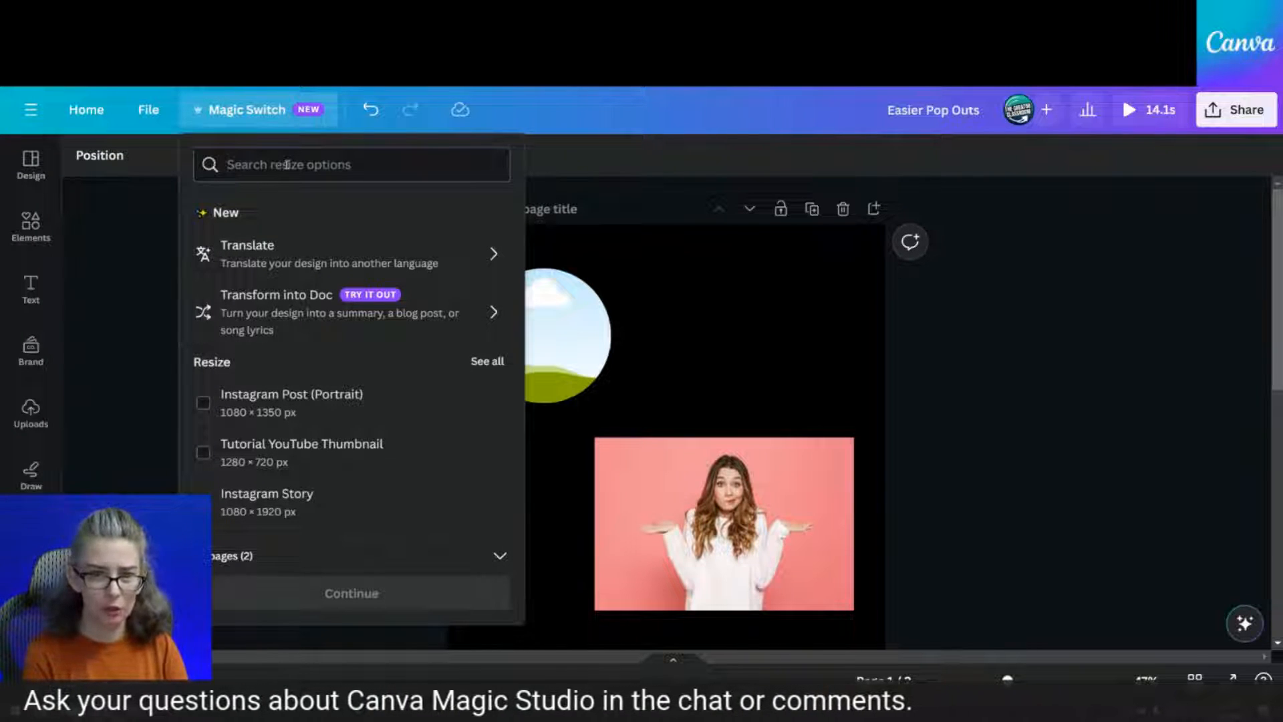
pyautogui.write('white')
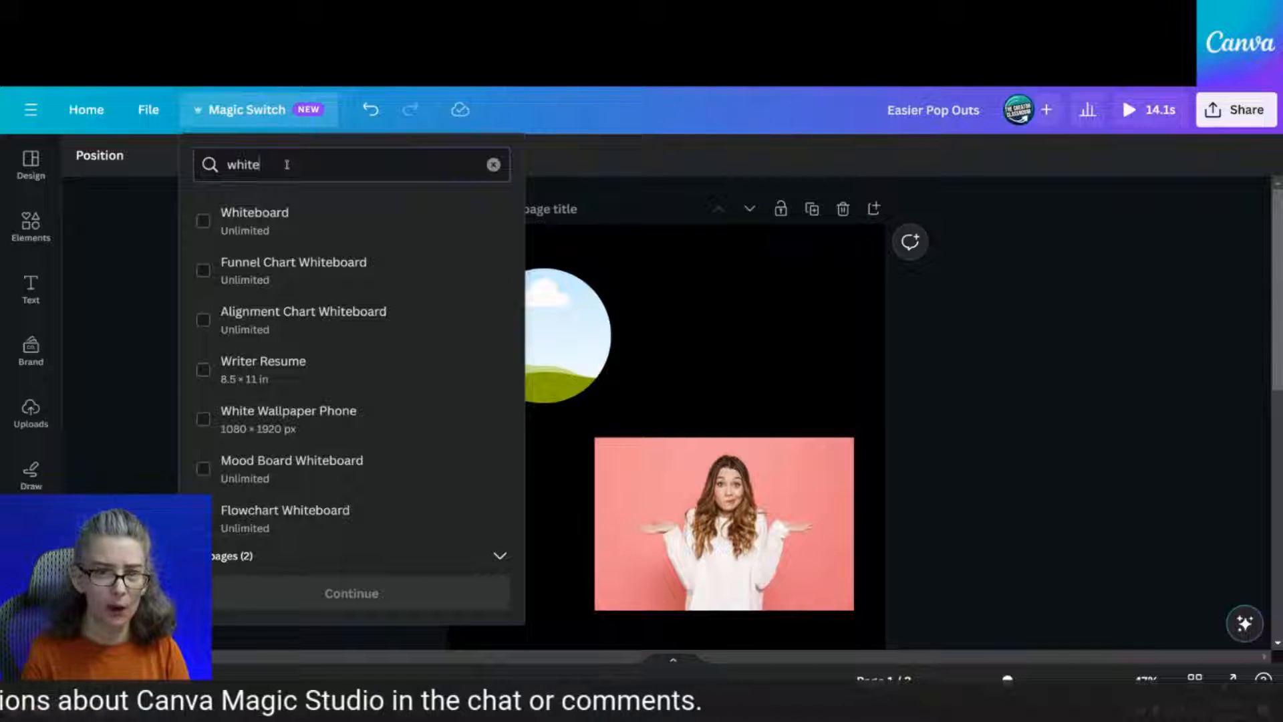
pyautogui.click(203, 221)
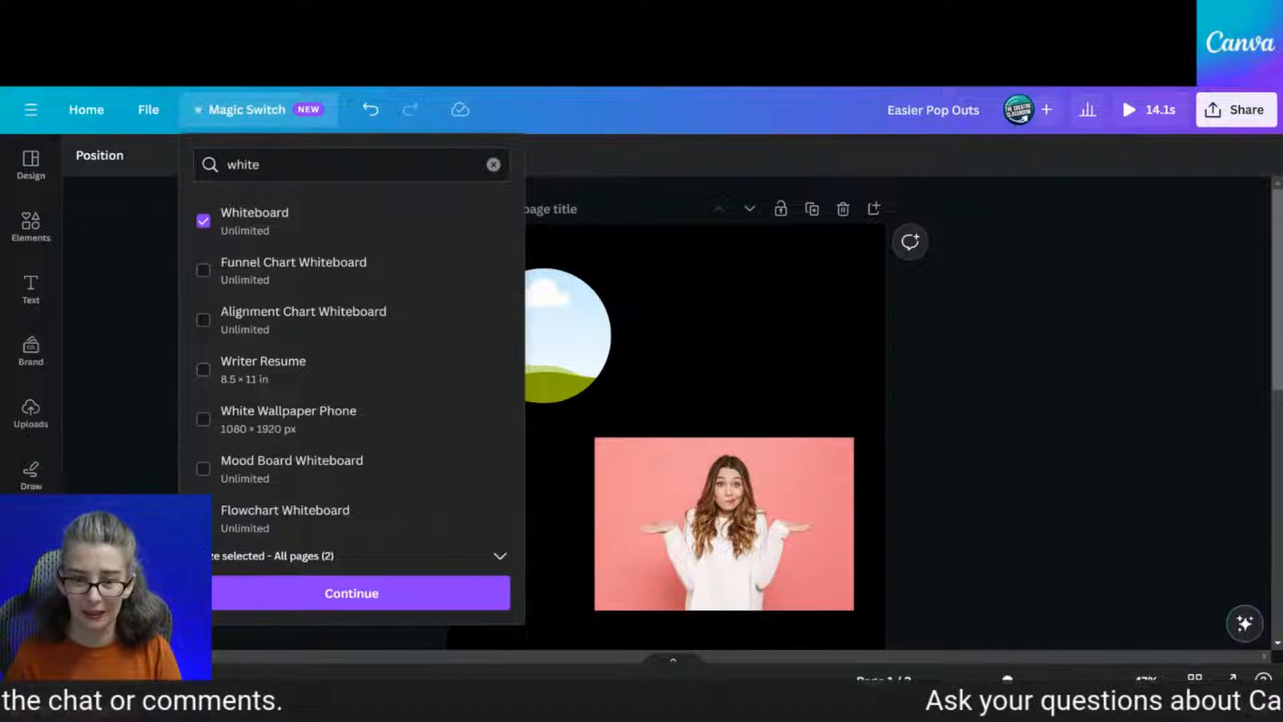
pyautogui.click(395, 558)
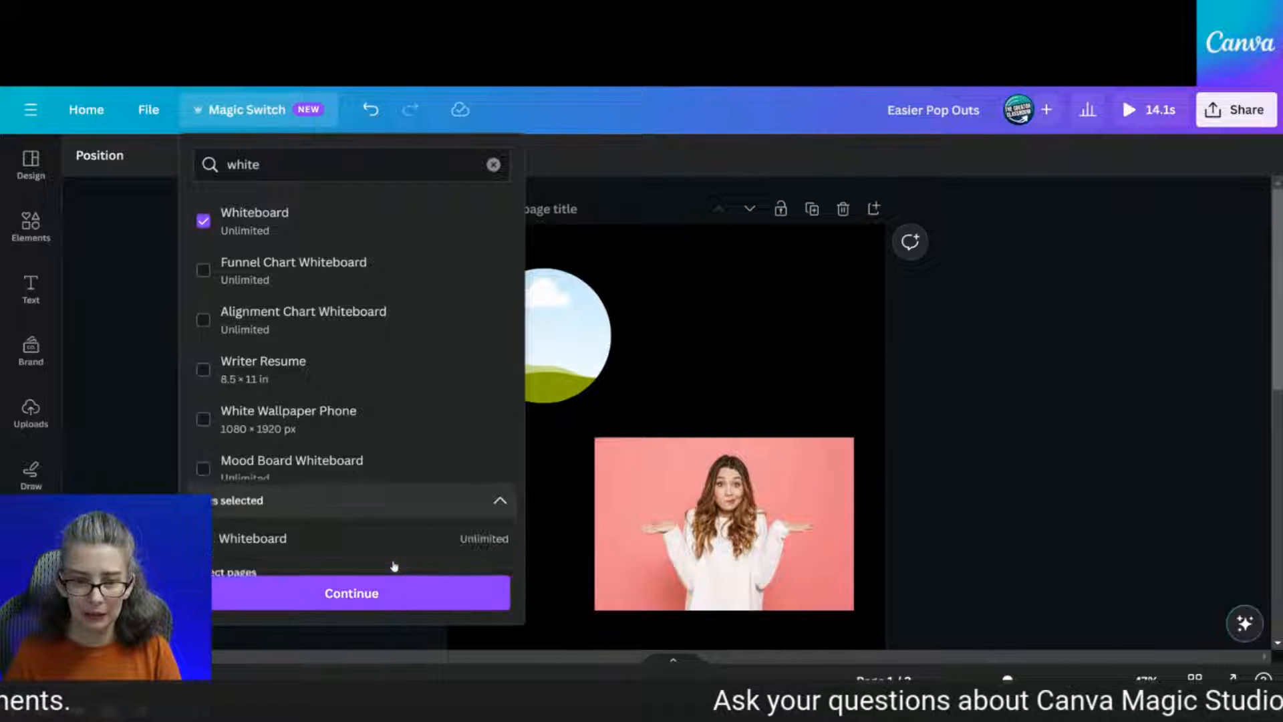
pyautogui.click(323, 548)
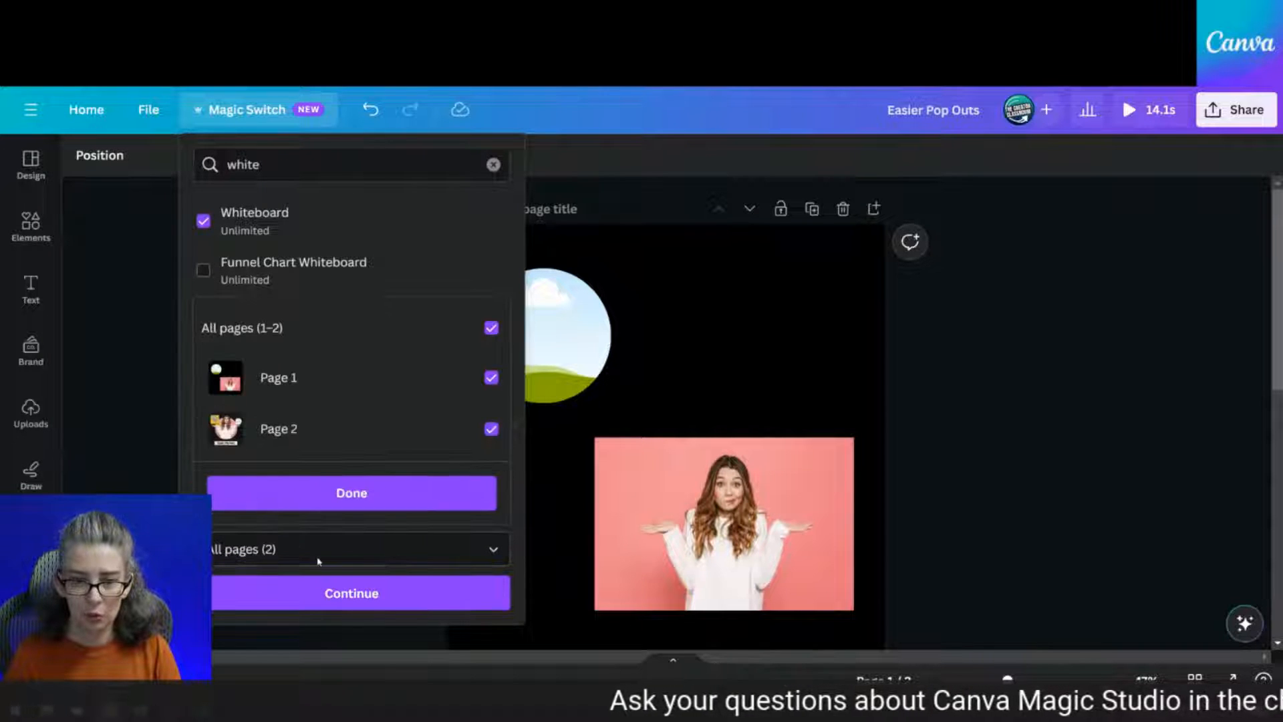
pyautogui.click(302, 438)
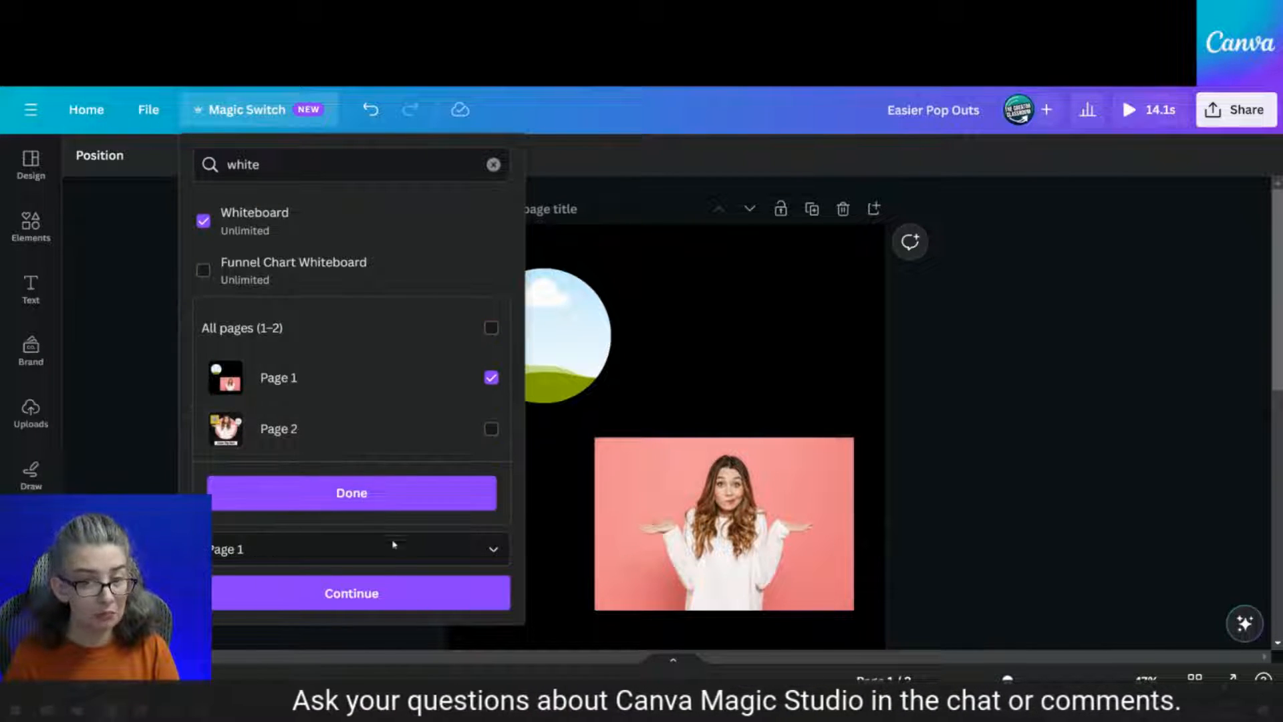
pyautogui.click(358, 502)
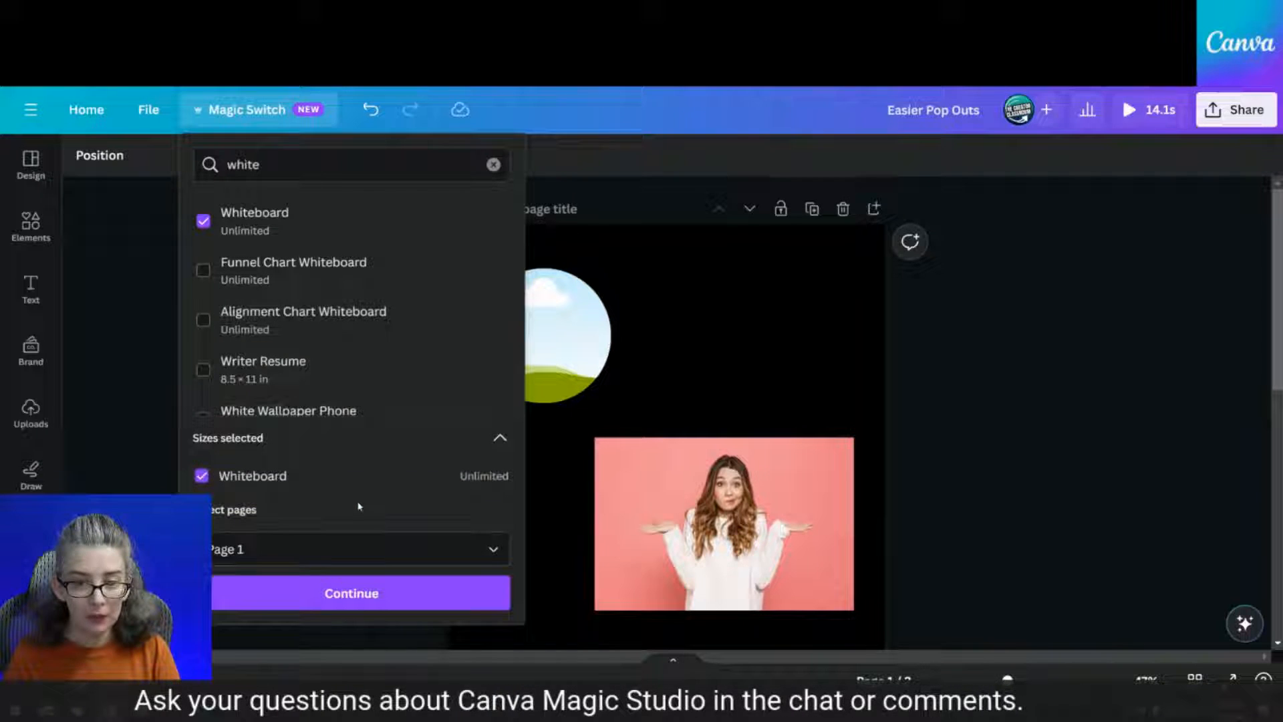
pyautogui.click(367, 595)
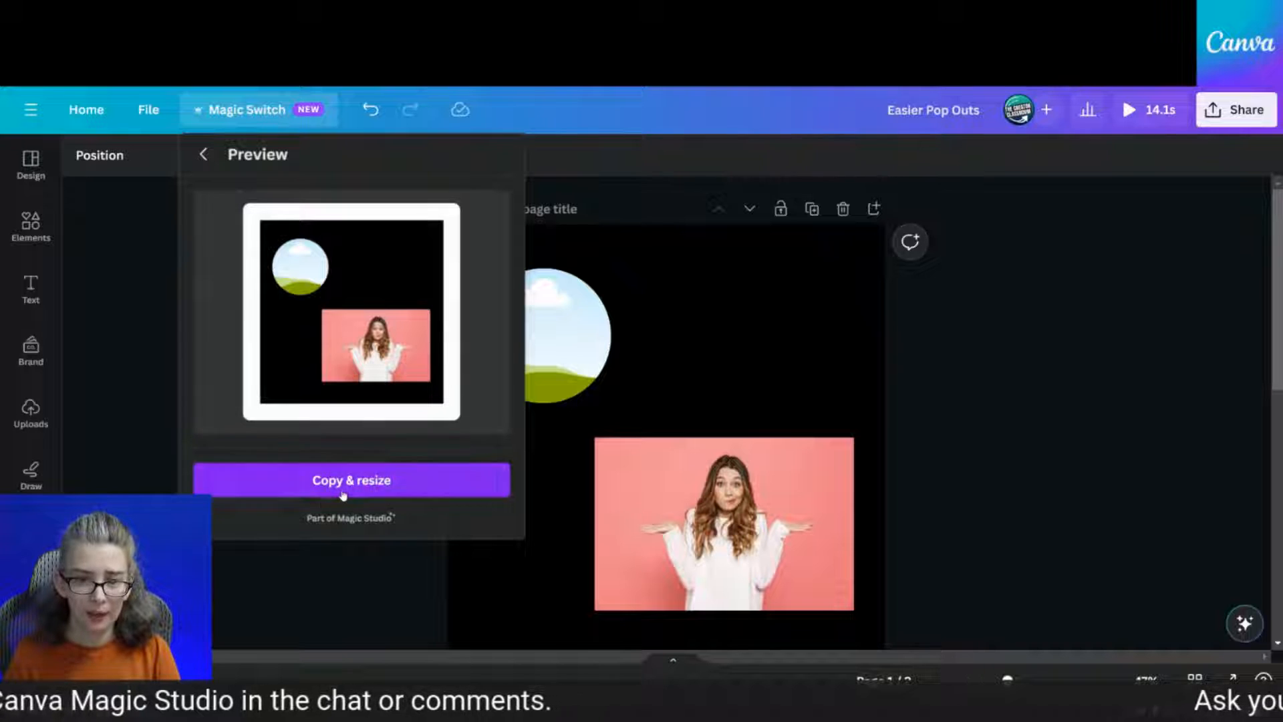
pyautogui.click(342, 483)
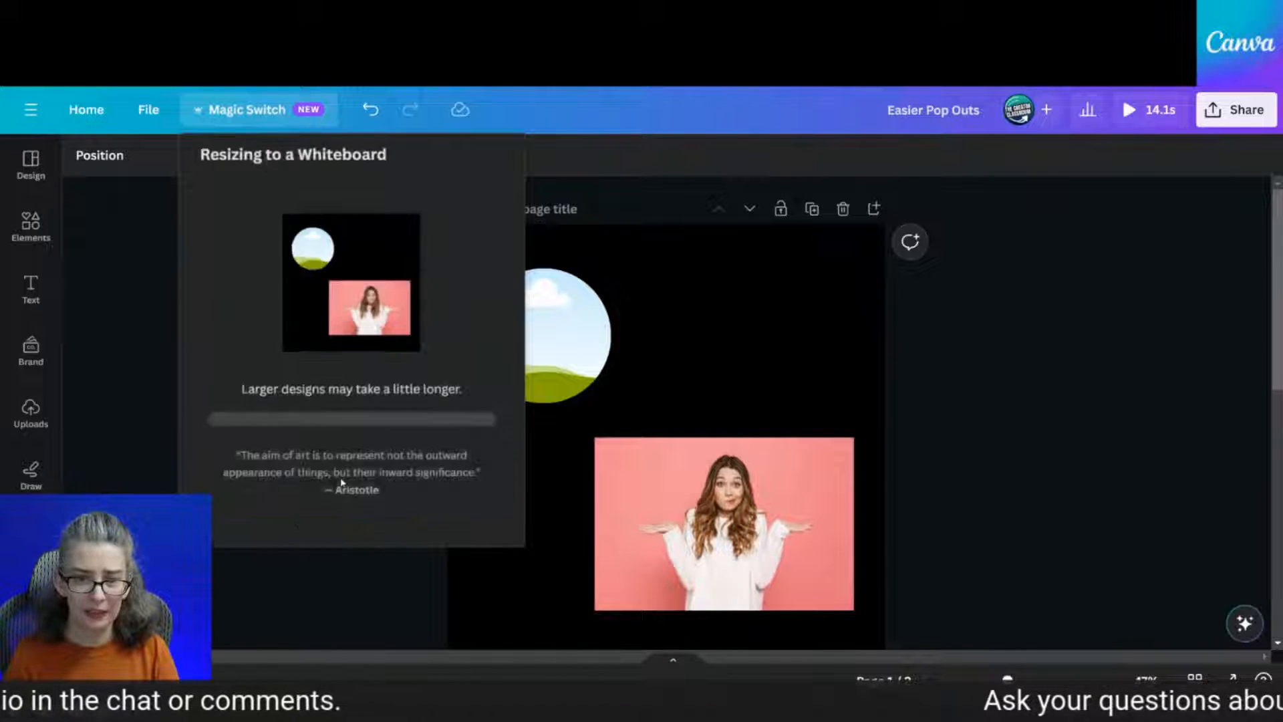
pyautogui.click(358, 346)
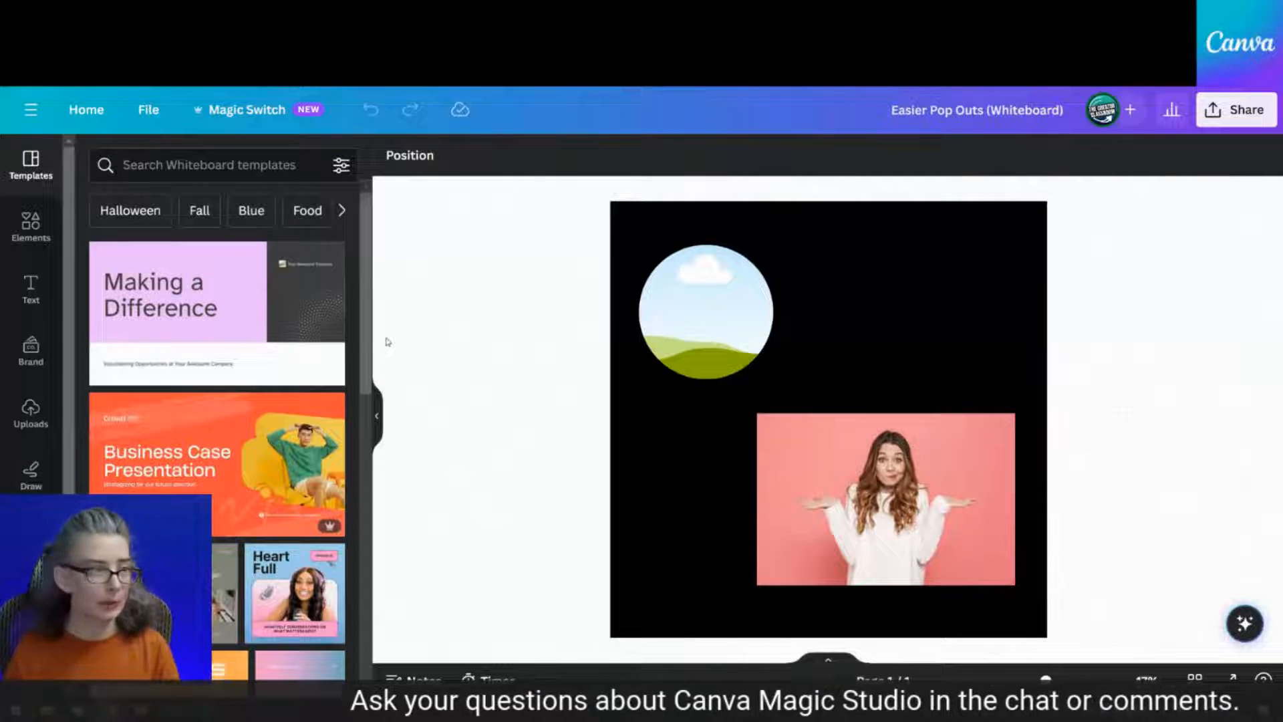
# Shift the black background square left and stretch it into a wide rectangle
pyautogui.click(954, 287)
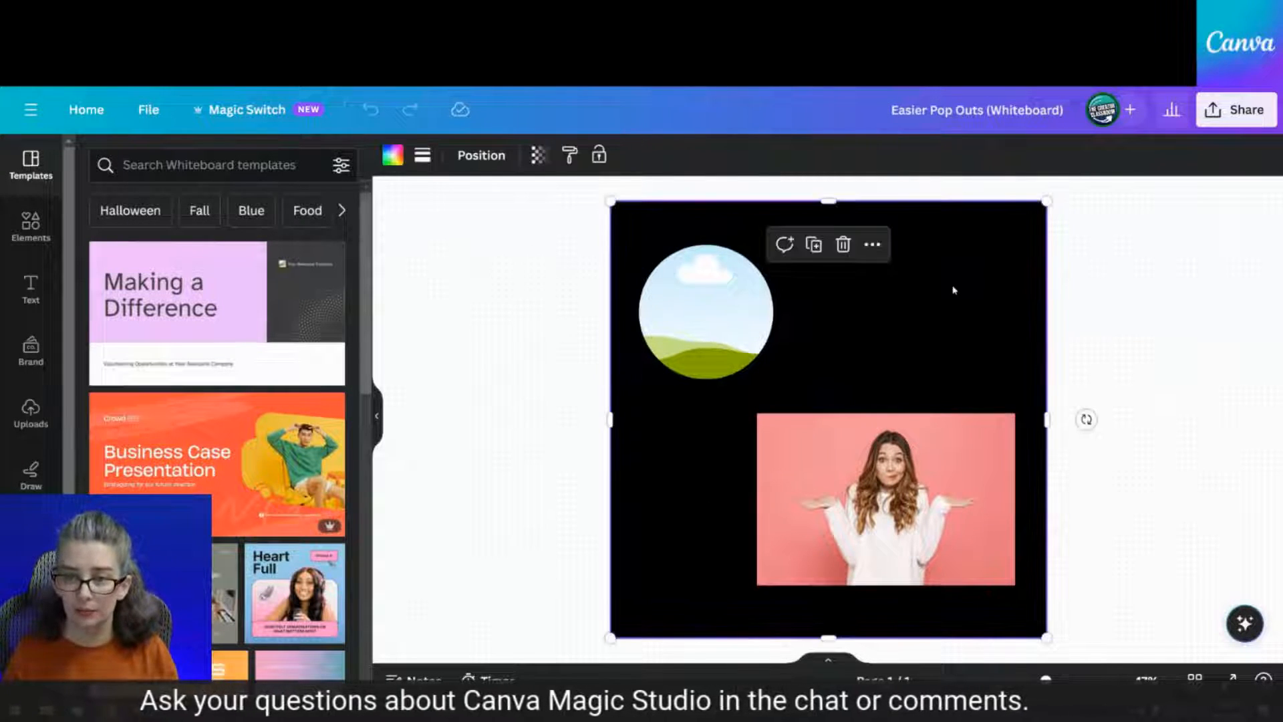
pyautogui.moveTo(954, 287); pyautogui.dragTo(839, 286)
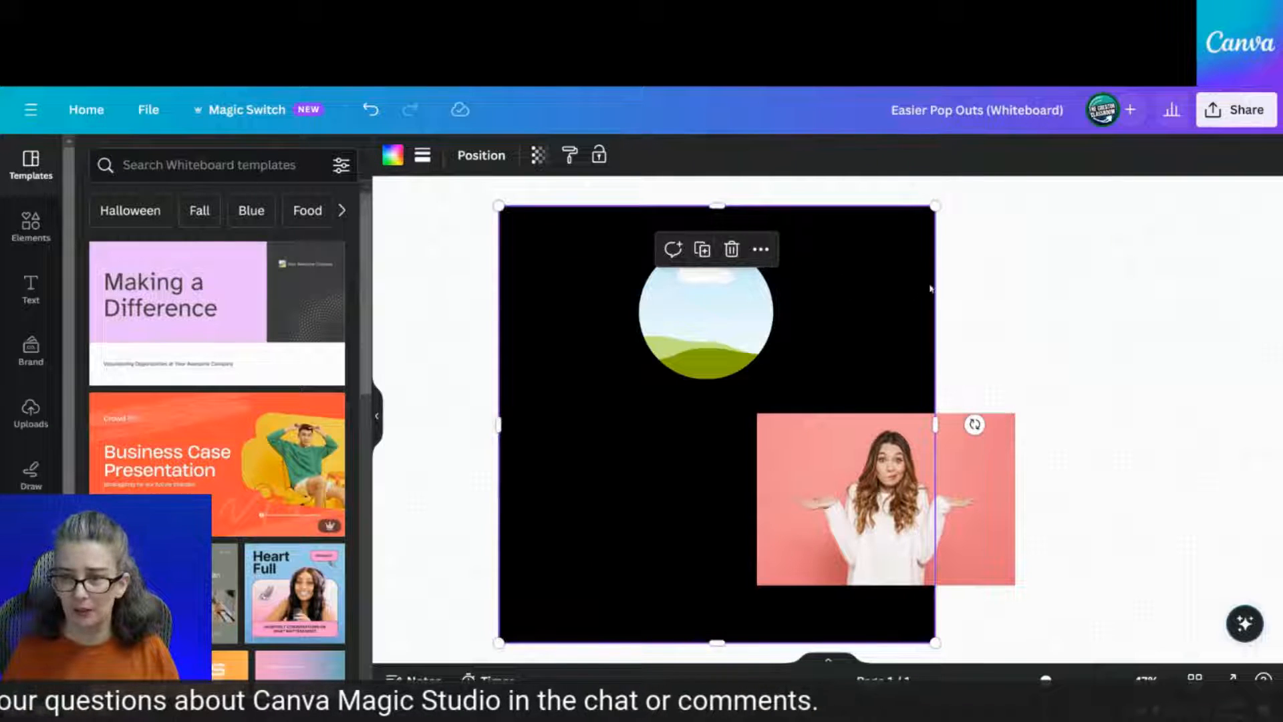
pyautogui.moveTo(933, 286); pyautogui.dragTo(1191, 289)
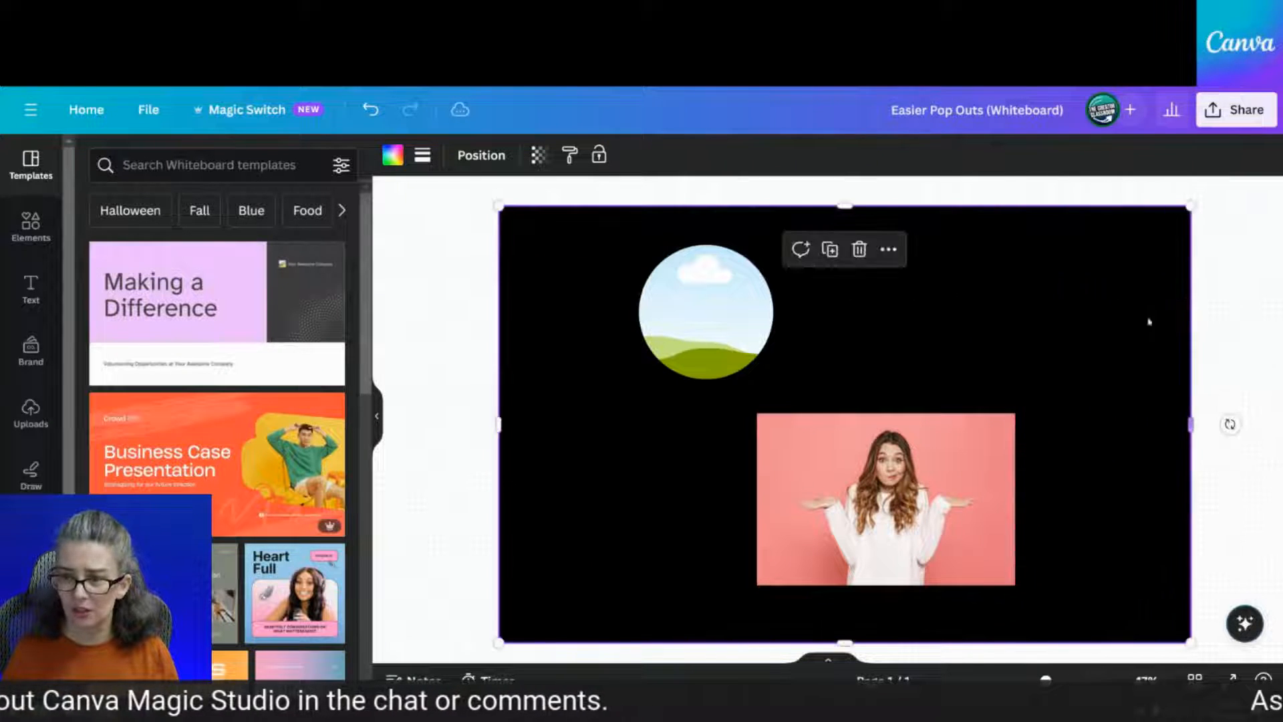
# Move the sky circle to the top left and the pink photo up to the upper right
pyautogui.click(712, 299)
pyautogui.moveTo(712, 298); pyautogui.dragTo(605, 293)
pyautogui.moveTo(893, 518); pyautogui.dragTo(932, 357)
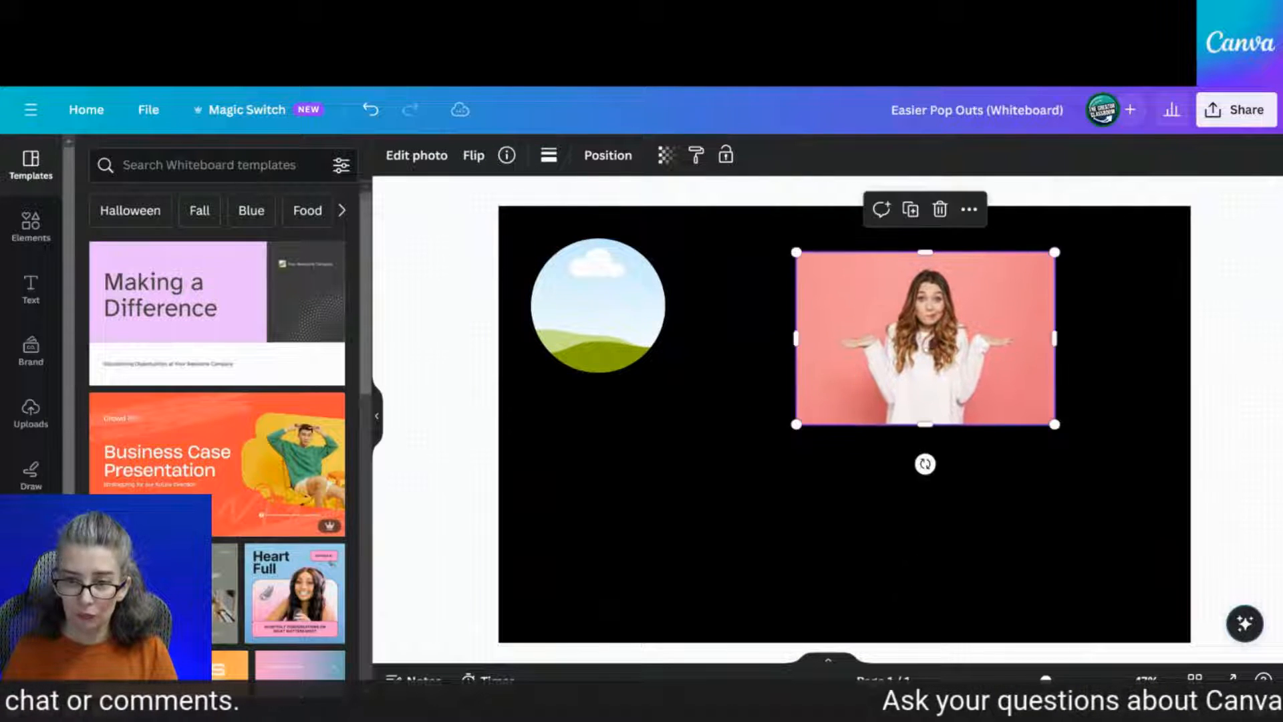
pyautogui.click(575, 350)
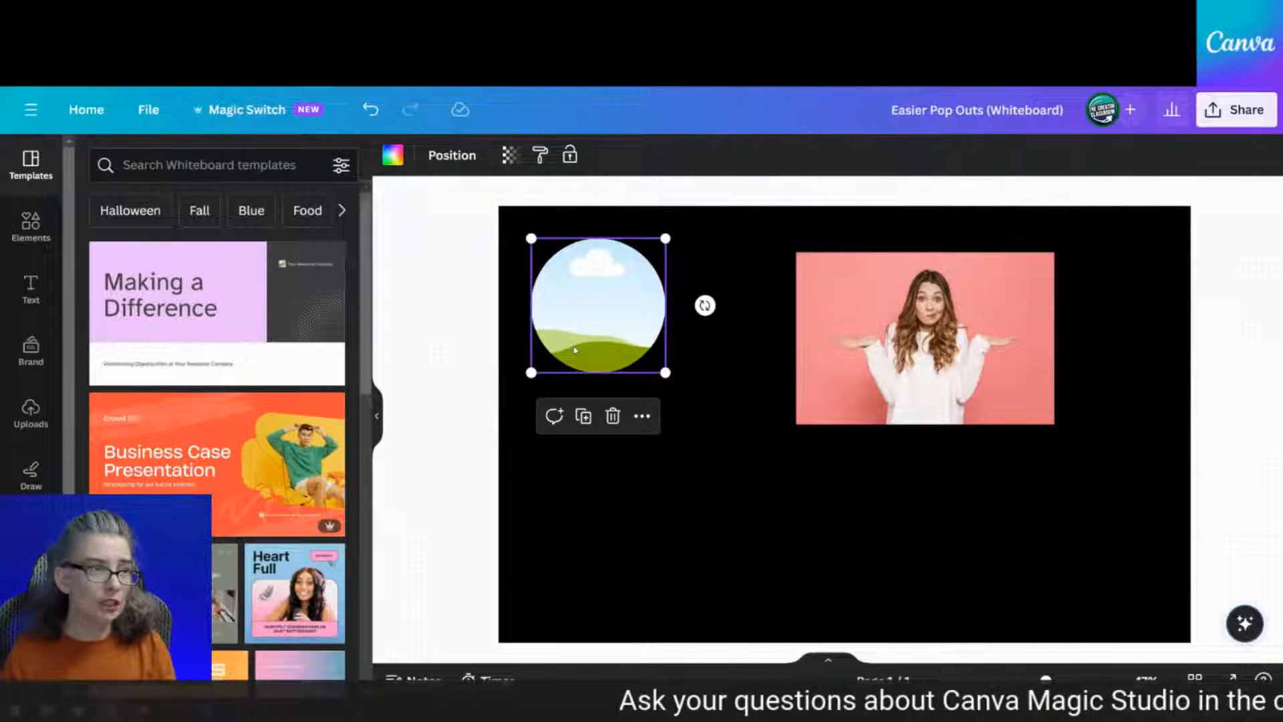
pyautogui.click(27, 233)
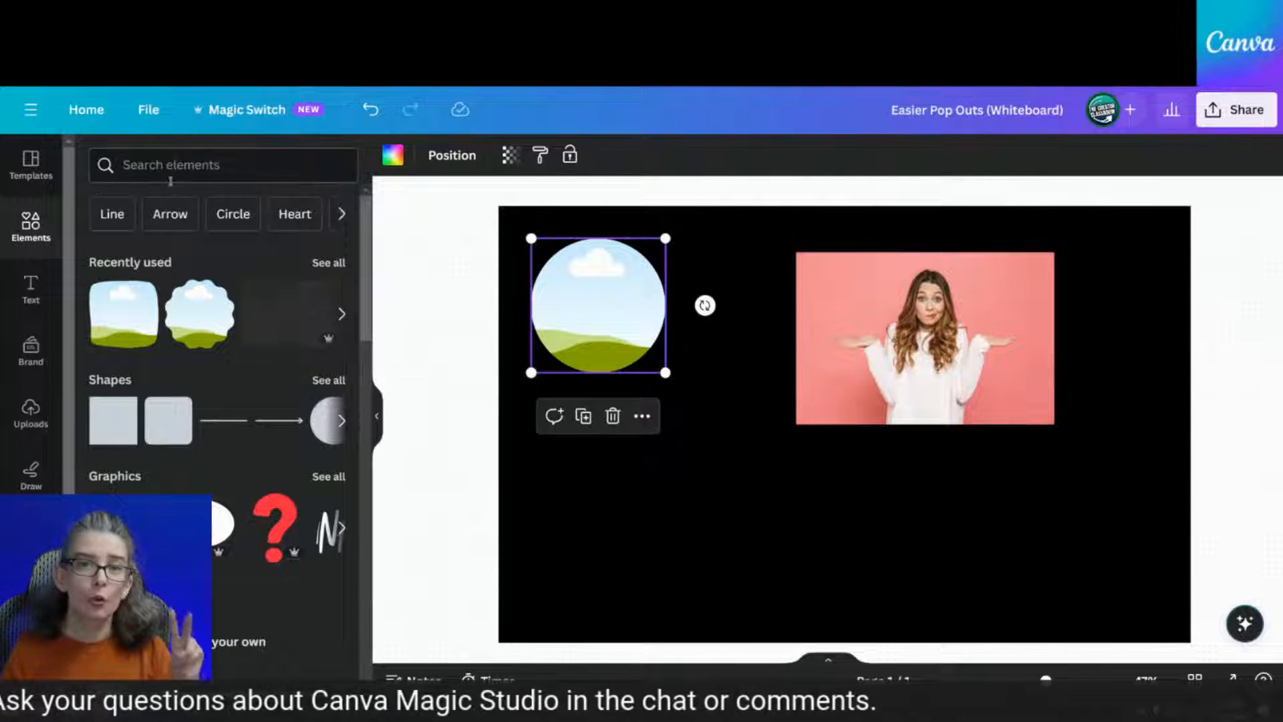
pyautogui.click(196, 167)
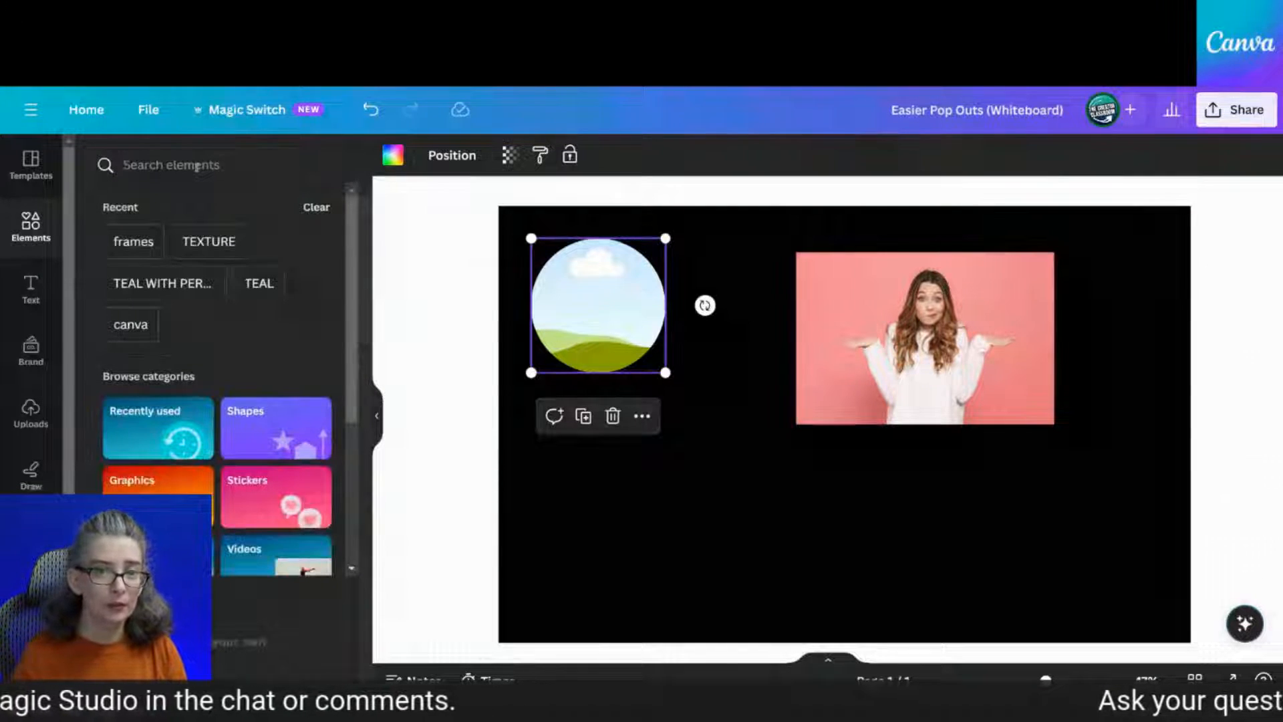
pyautogui.click(131, 239)
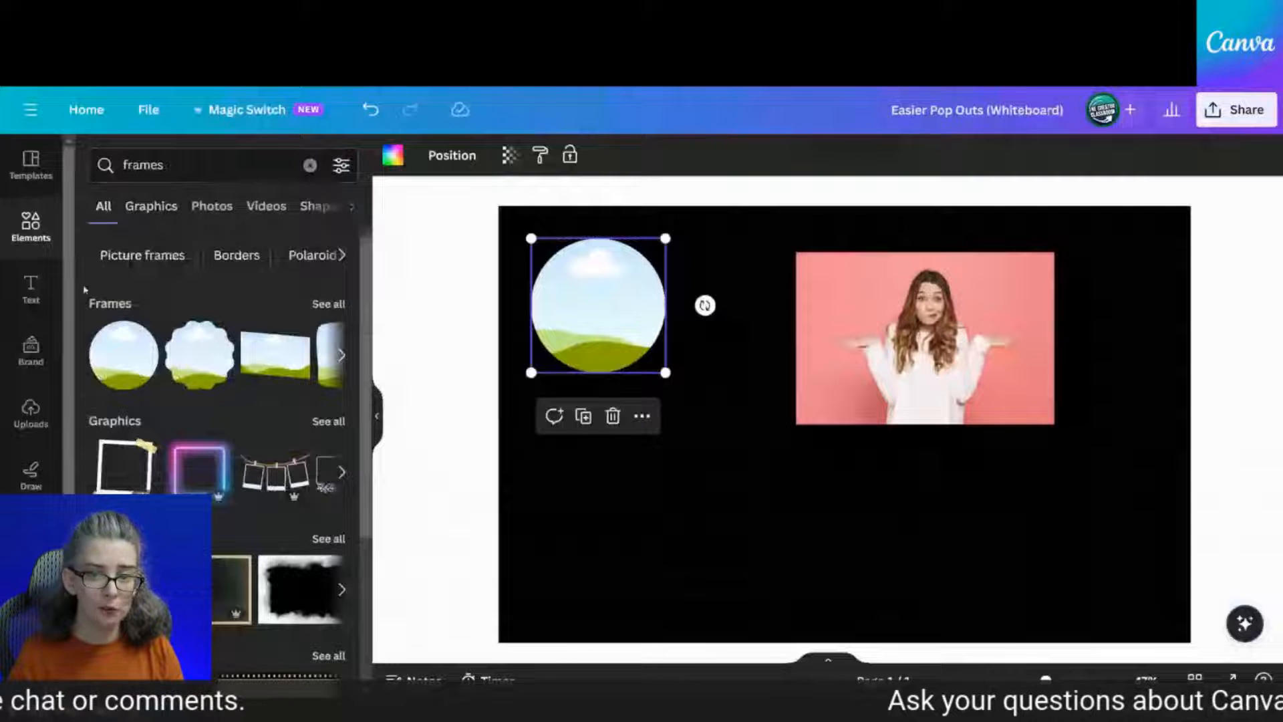
pyautogui.click(336, 314)
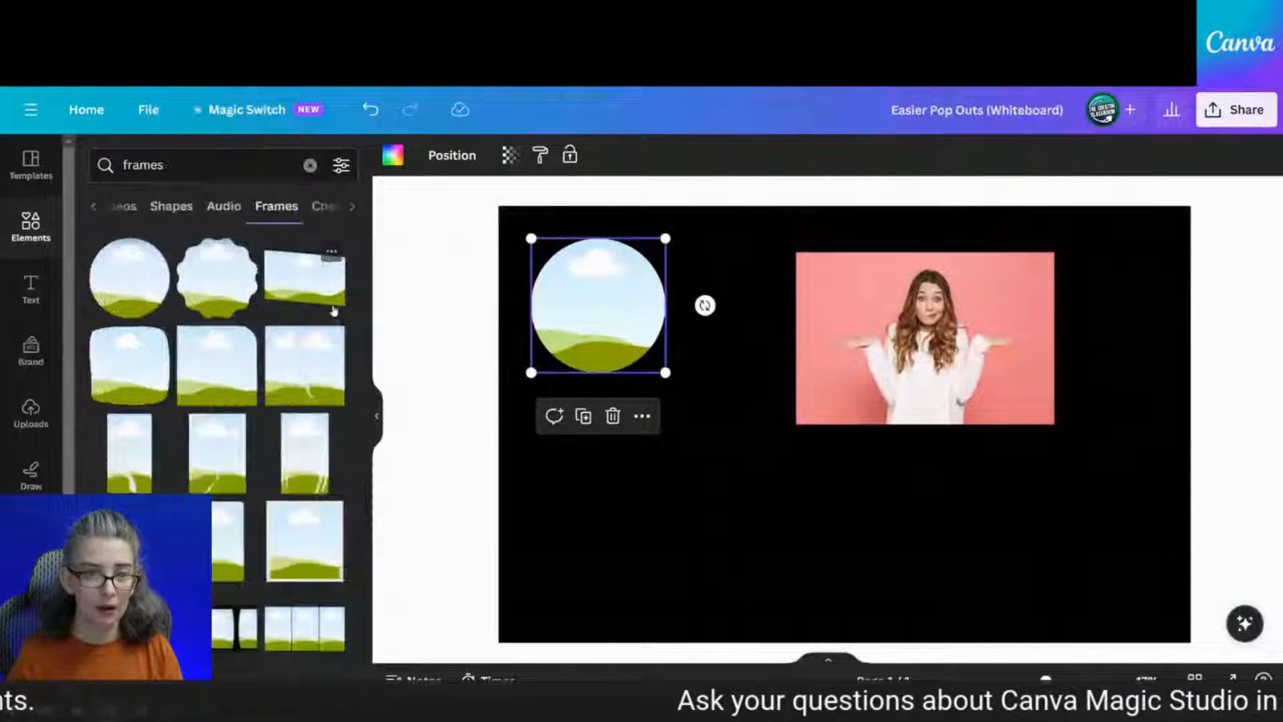
pyautogui.click(97, 207)
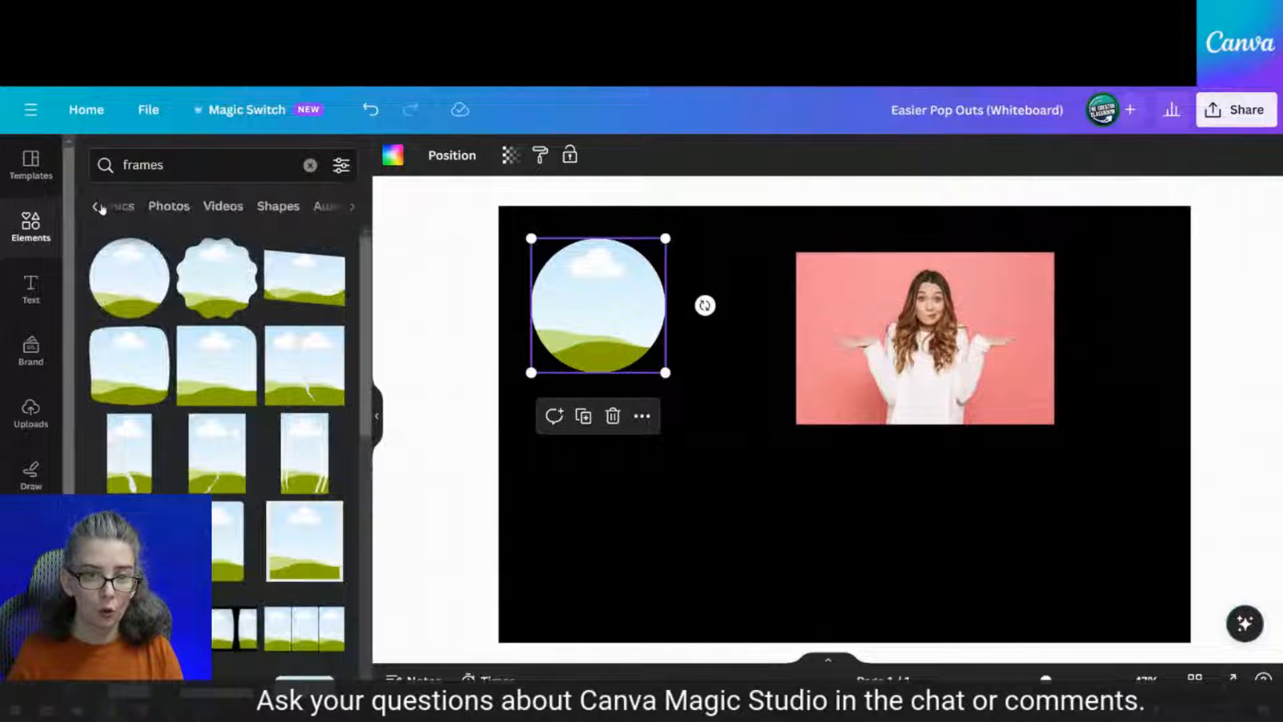
pyautogui.click(99, 207)
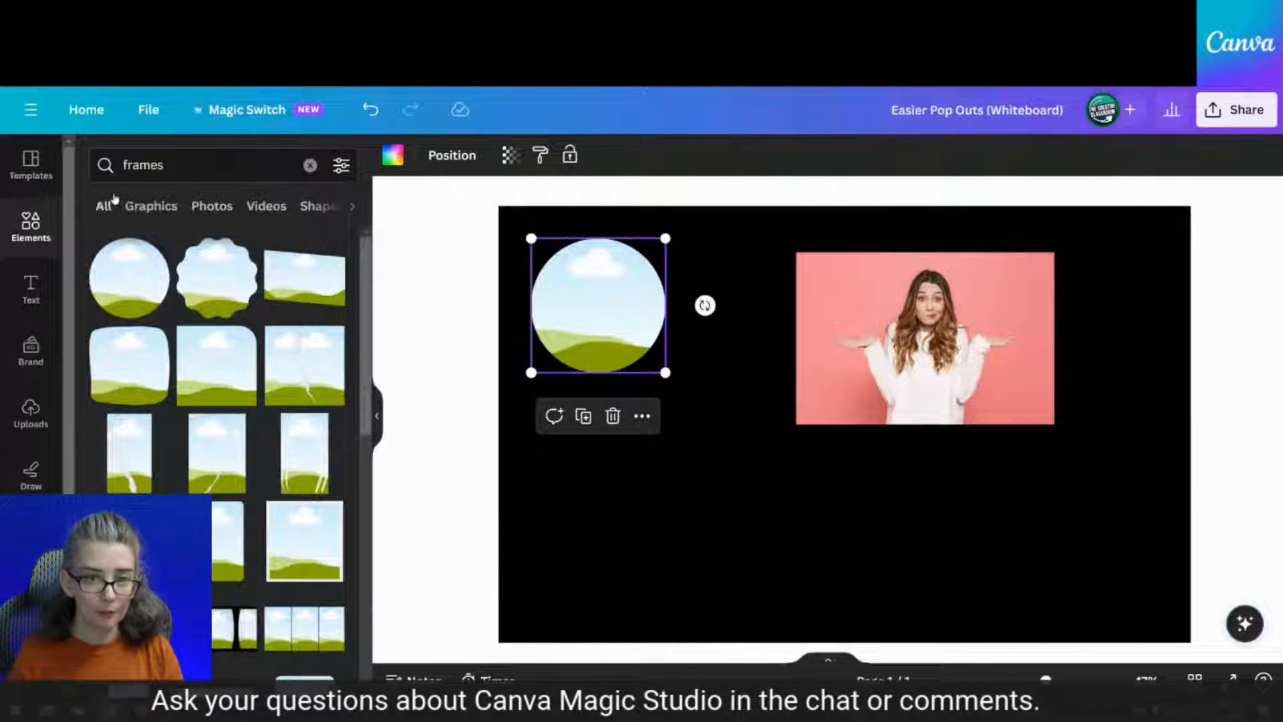
pyautogui.click(310, 165)
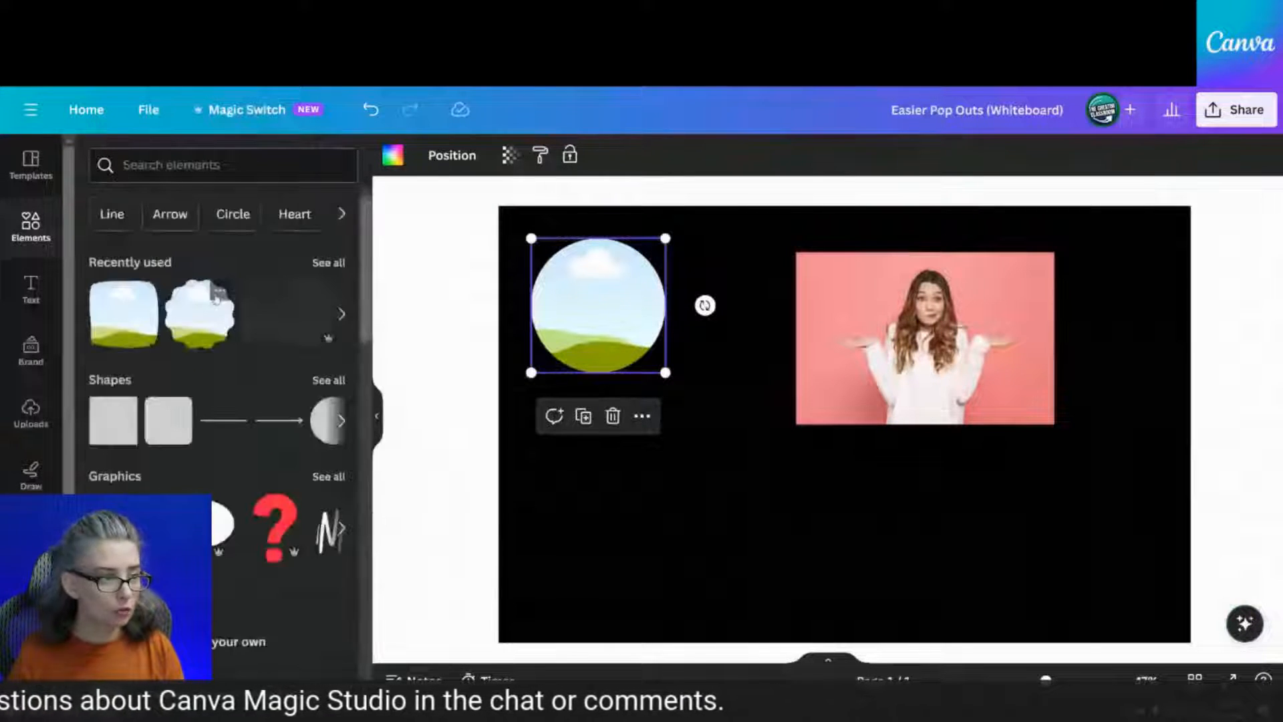
pyautogui.scroll(-2, 216, 299)
pyautogui.scroll(-10, 215, 303)
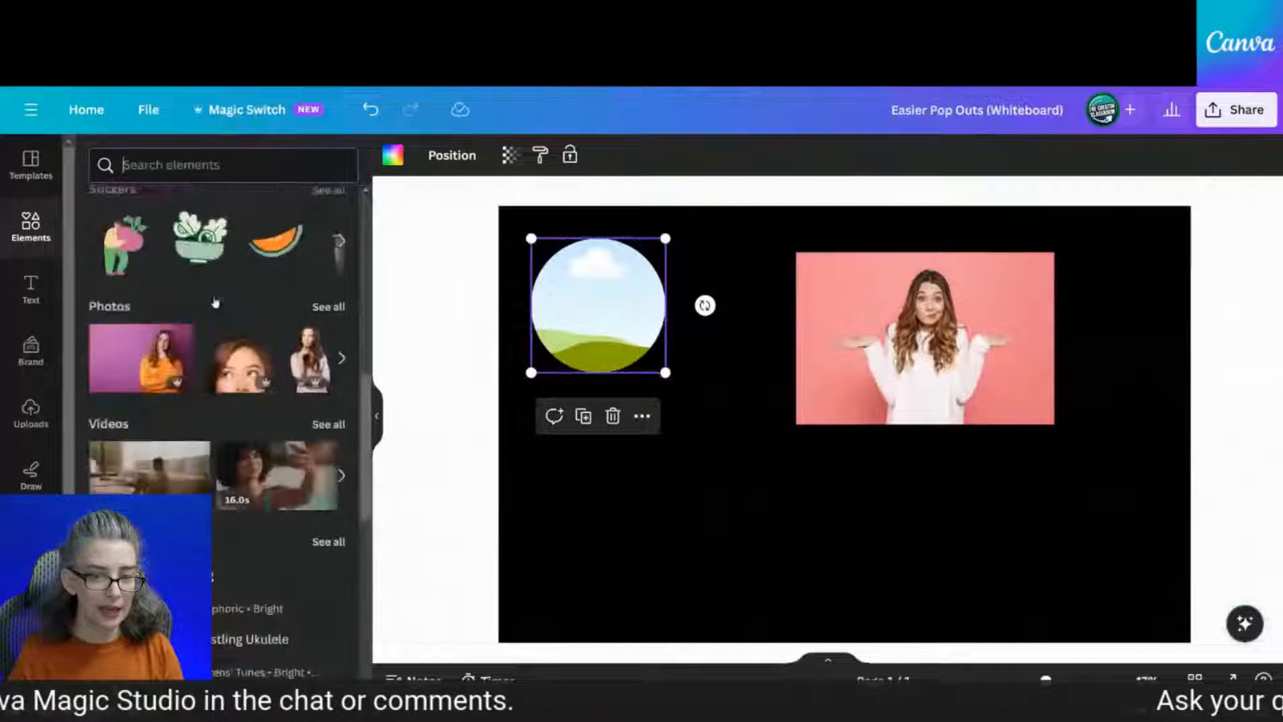
pyautogui.scroll(-11, 215, 303)
pyautogui.scroll(8, 215, 302)
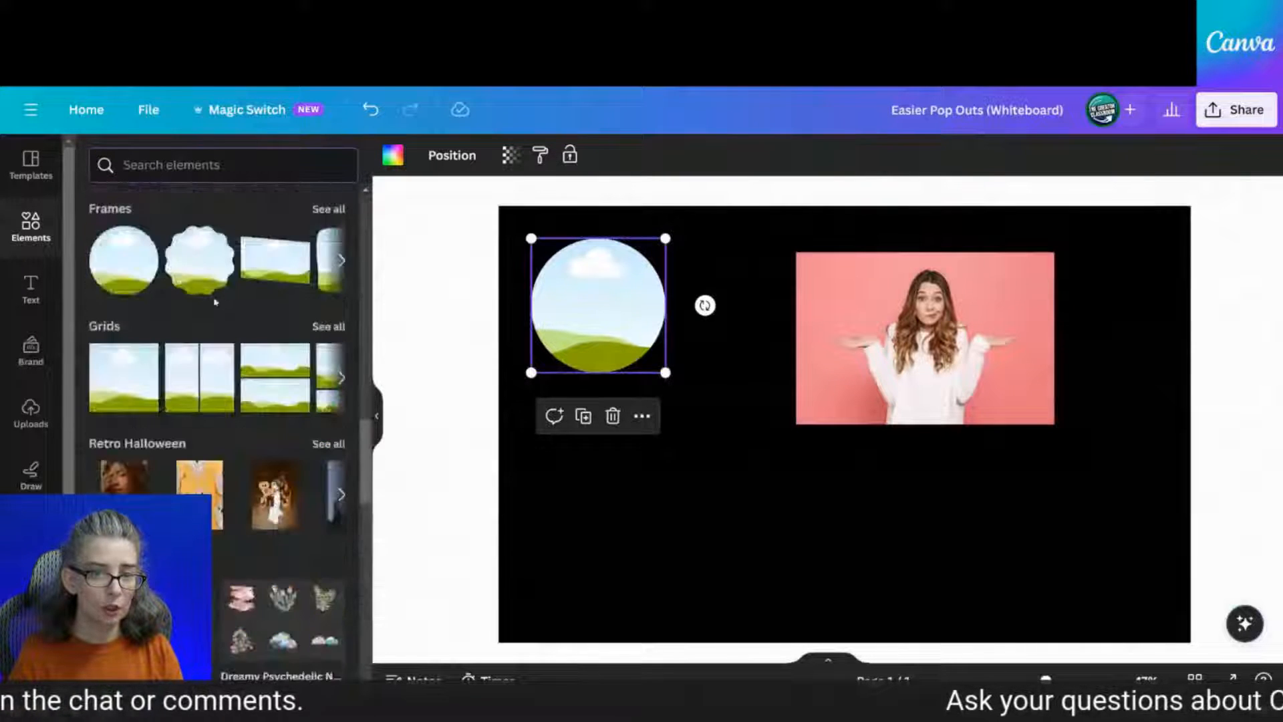
pyautogui.scroll(-1, 215, 303)
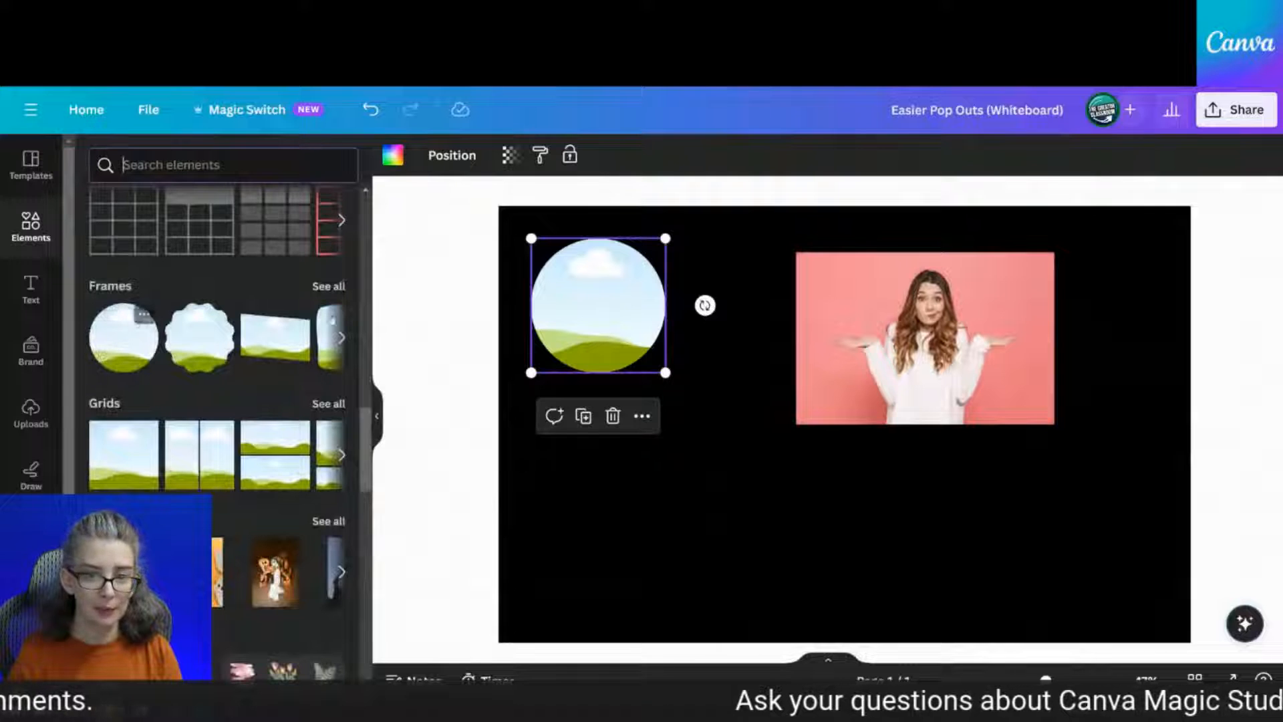
pyautogui.click(139, 343)
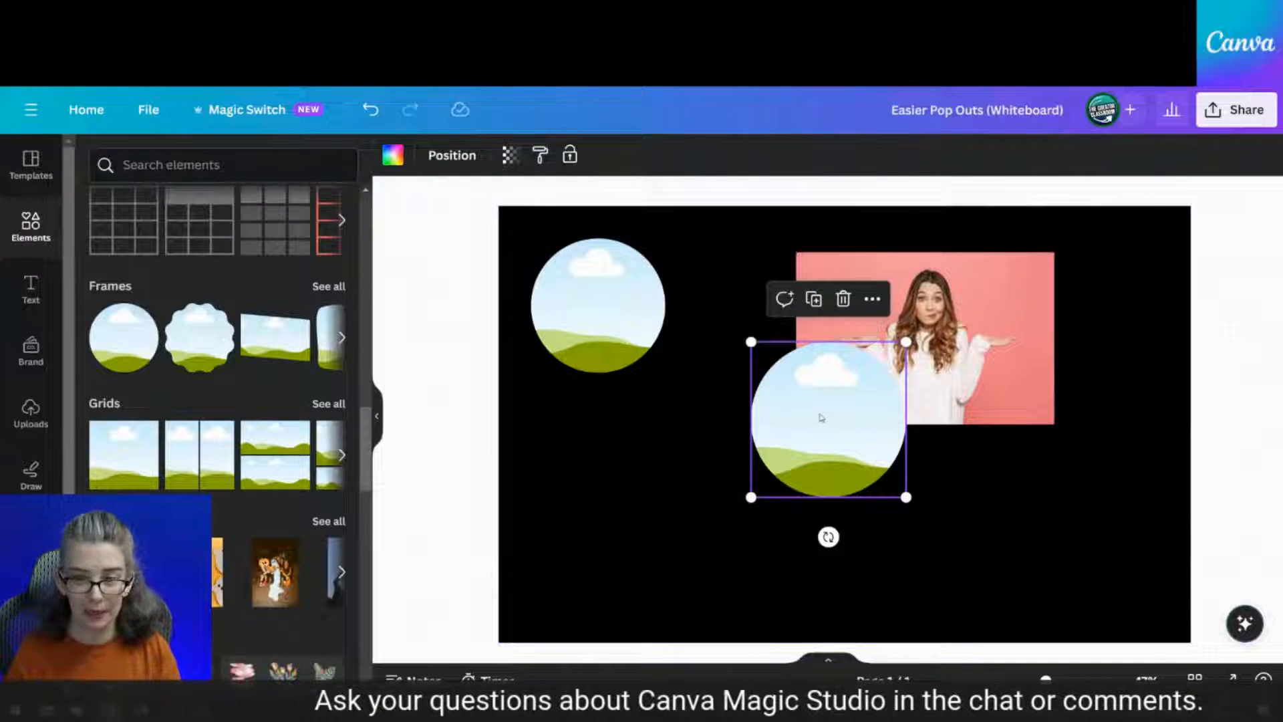
pyautogui.moveTo(829, 422); pyautogui.dragTo(409, 371)
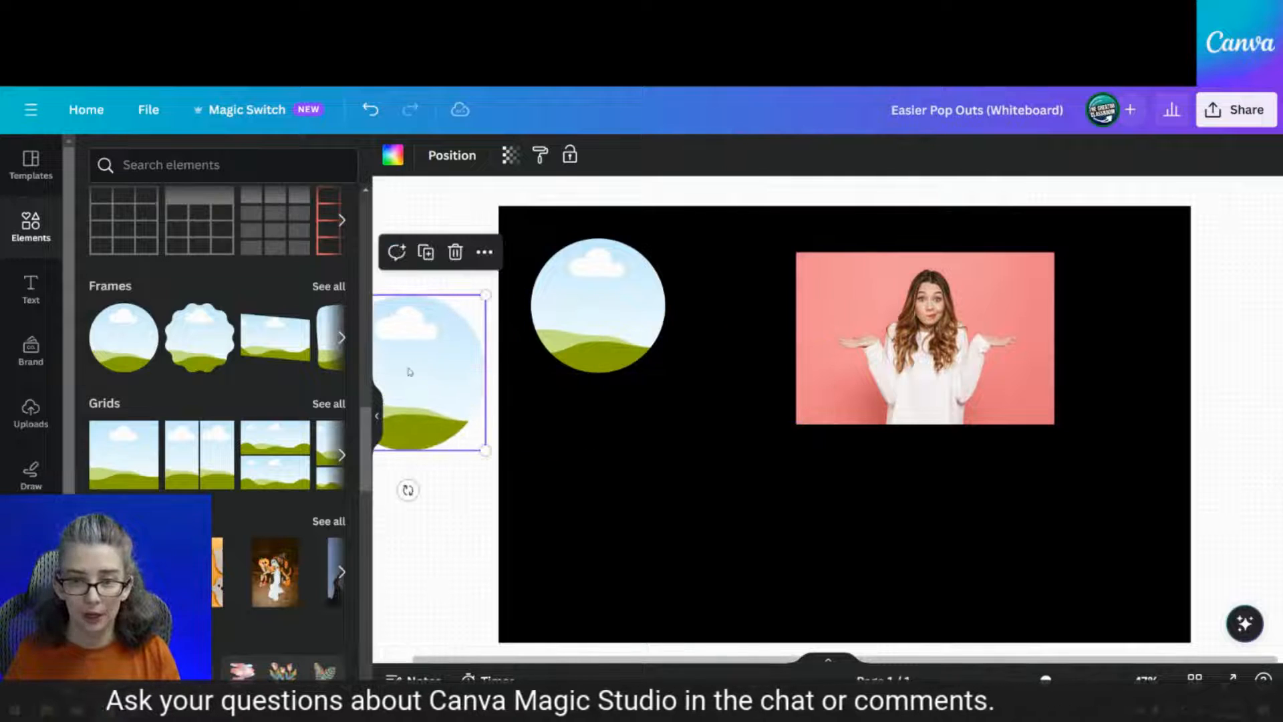
pyautogui.click(455, 254)
pyautogui.click(607, 321)
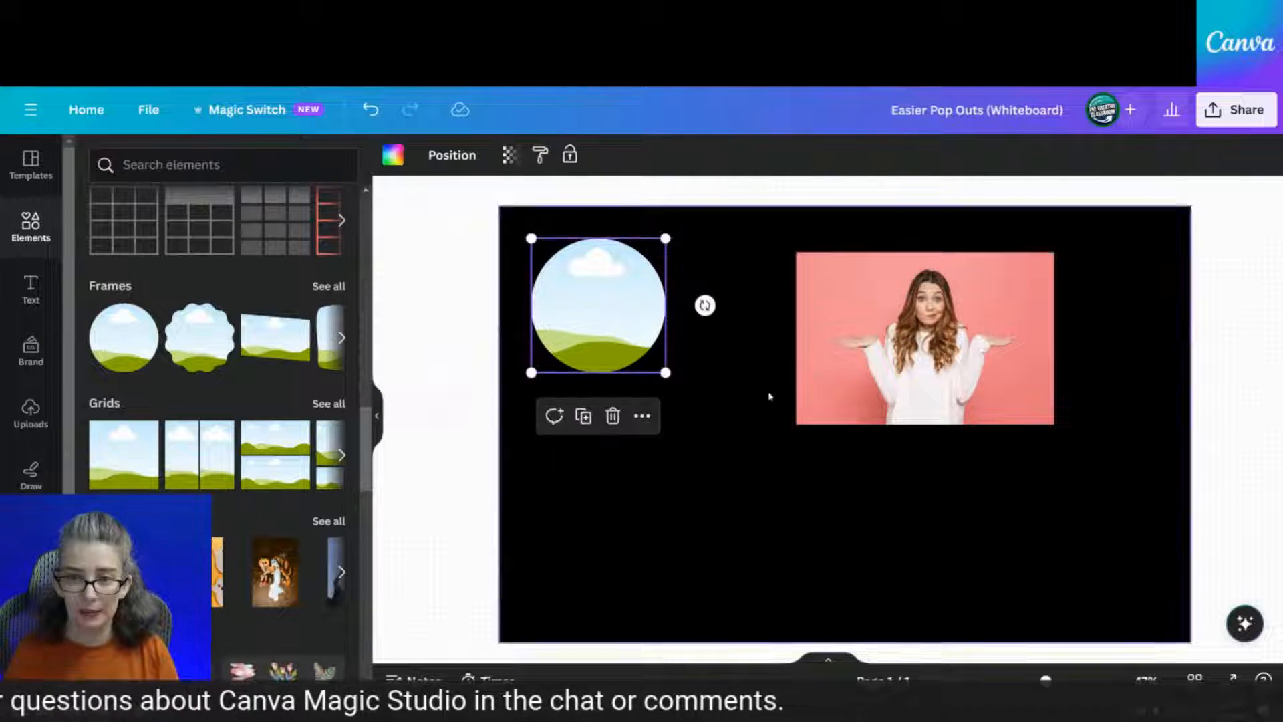
pyautogui.click(970, 394)
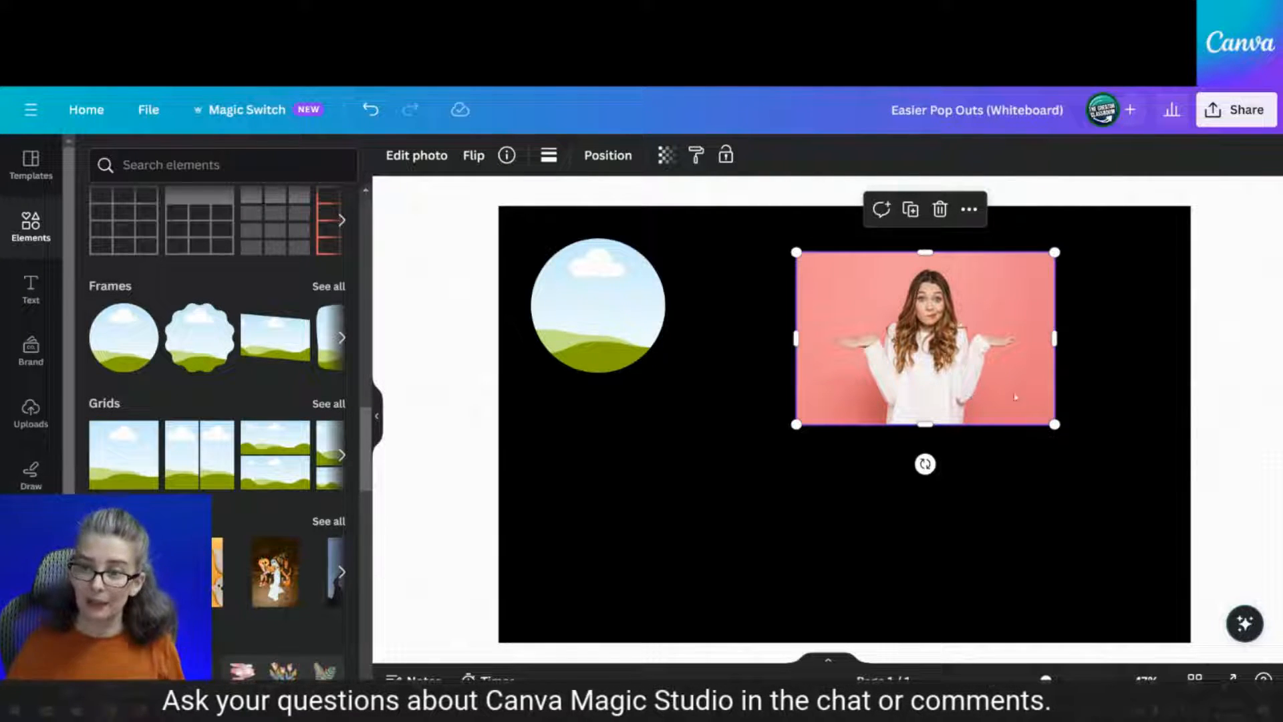
# Enlarge the pink woman photo from its corner and check its stock image details
pyautogui.moveTo(796, 424); pyautogui.dragTo(538, 596)
pyautogui.moveTo(641, 481); pyautogui.dragTo(673, 487)
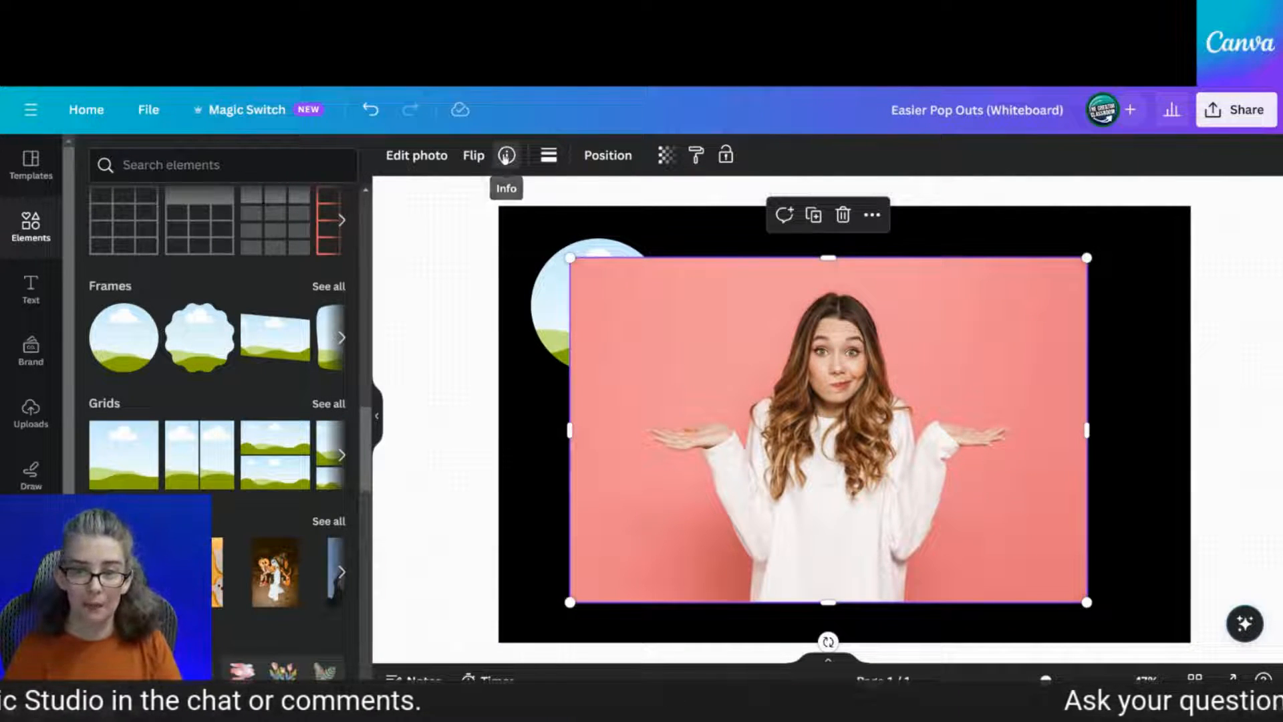
pyautogui.click(506, 155)
pyautogui.moveTo(508, 200); pyautogui.dragTo(720, 200)
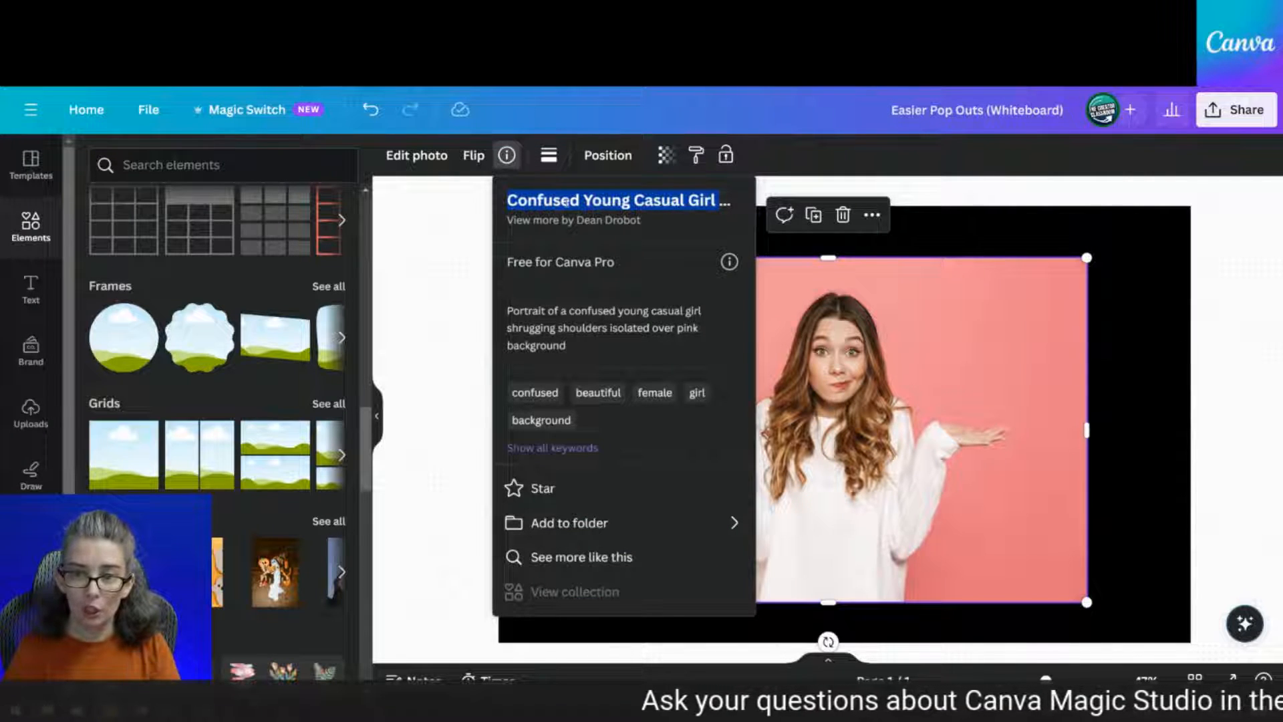
pyautogui.click(935, 413)
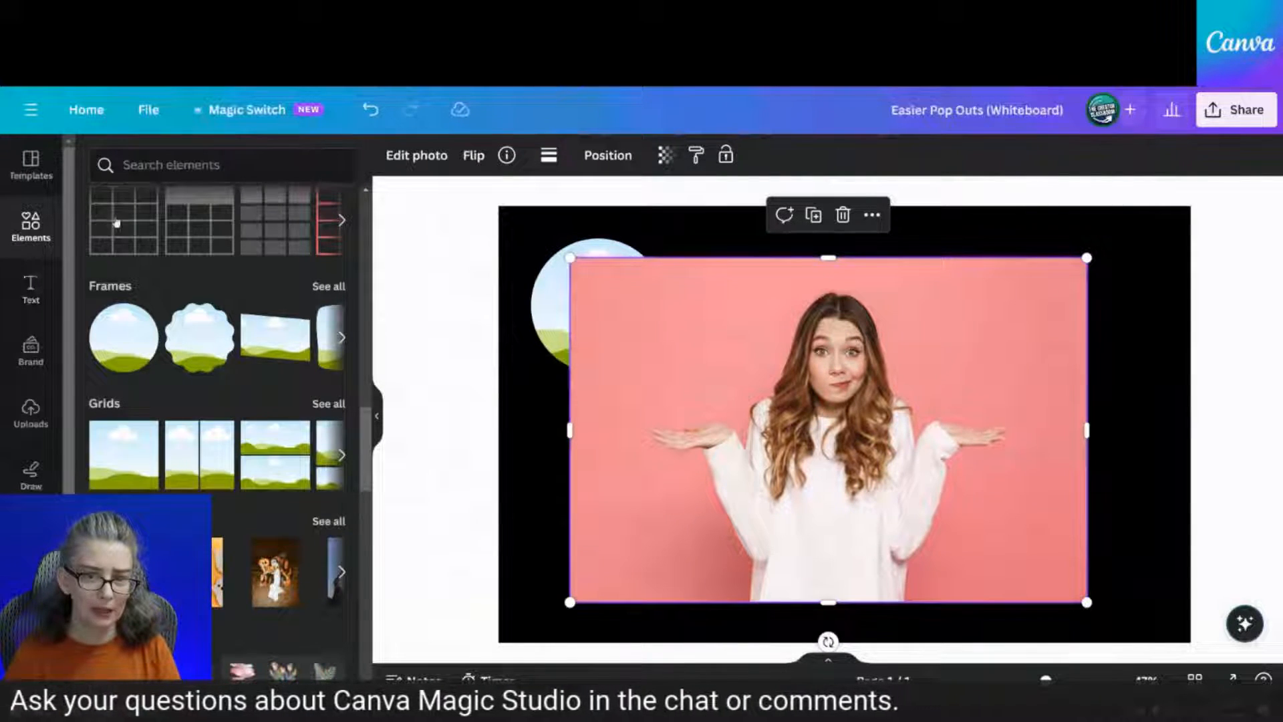
# Browse the recently used woman photo's details and similar photos
pyautogui.scroll(15, 117, 223)
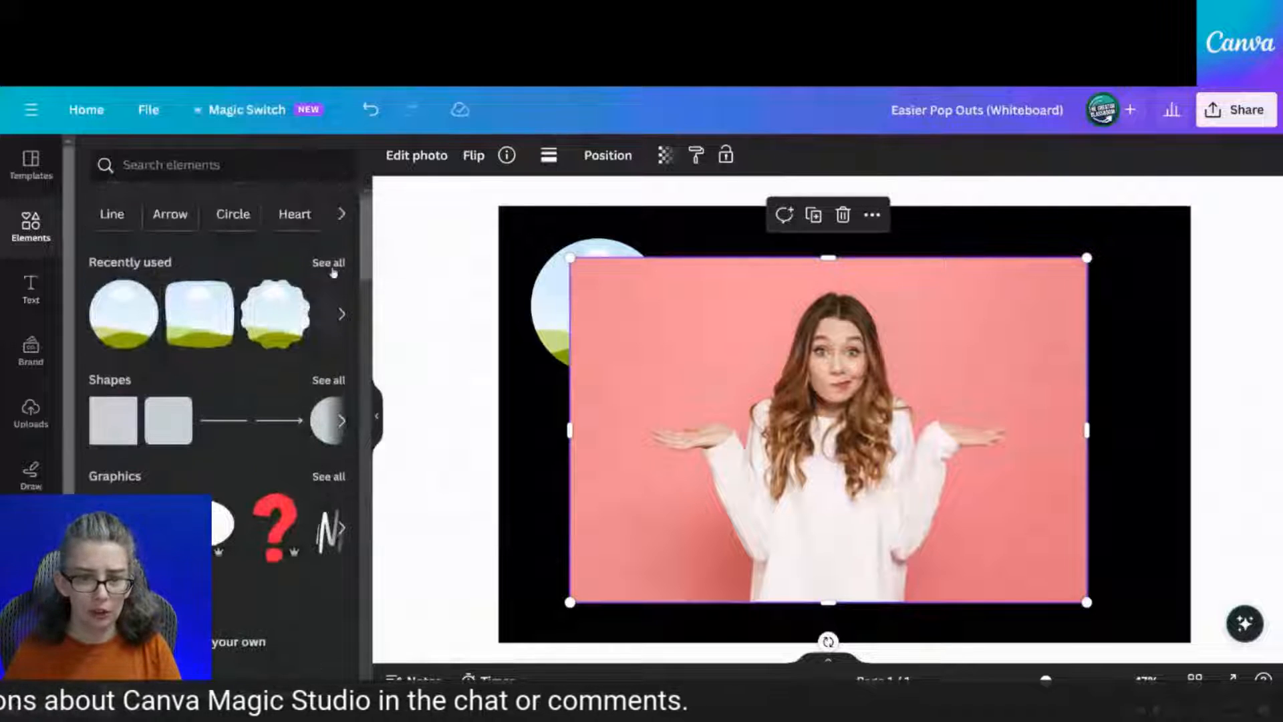
pyautogui.click(328, 263)
pyautogui.scroll(-3, 321, 321)
pyautogui.click(331, 310)
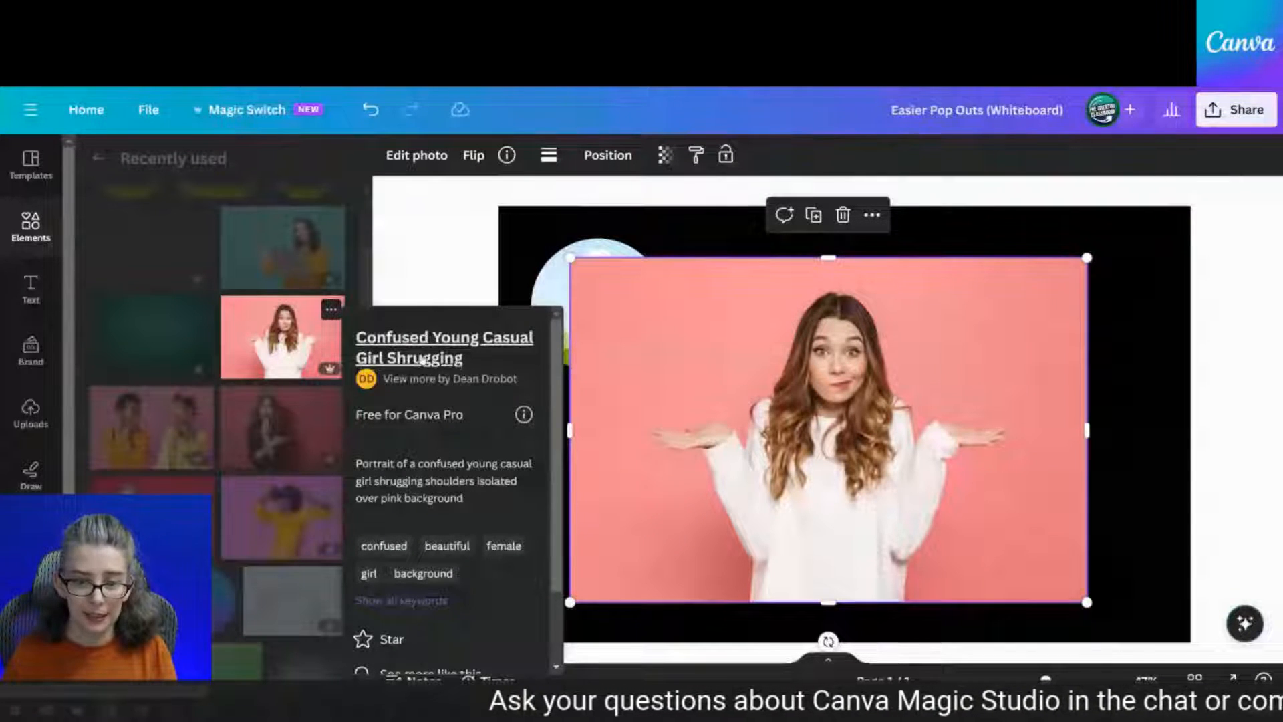
pyautogui.scroll(-2, 417, 461)
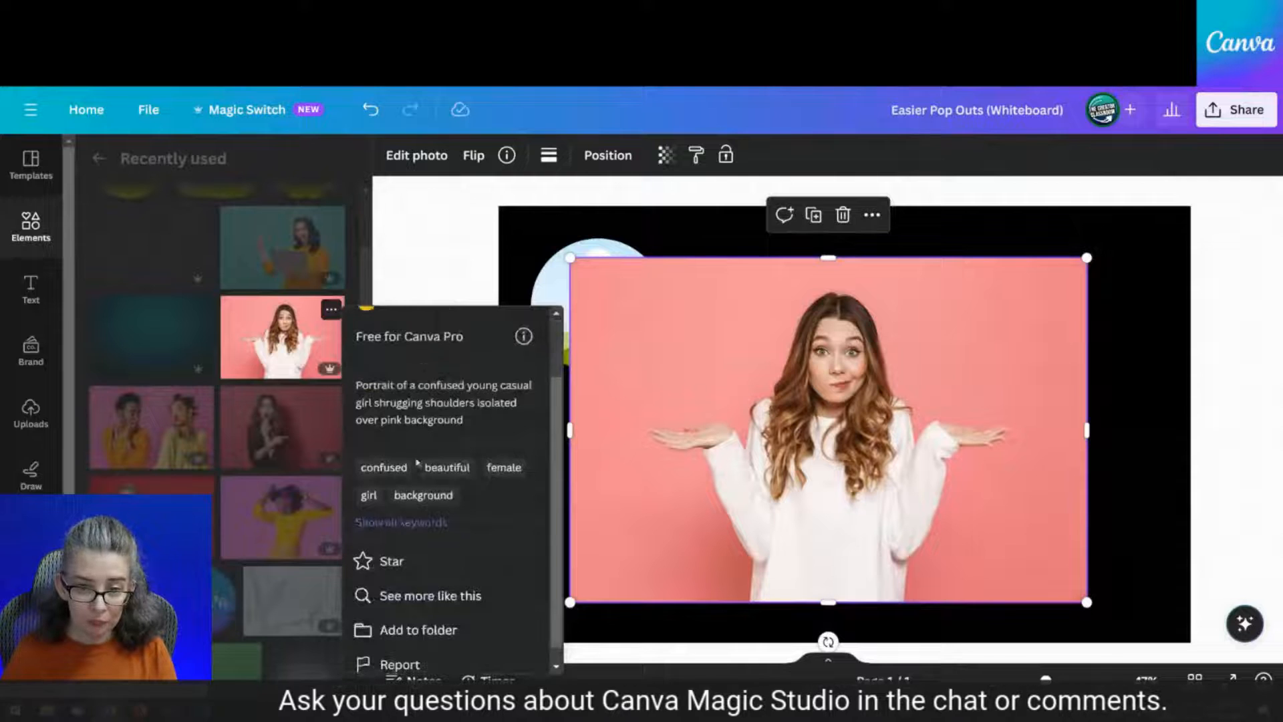
pyautogui.click(399, 596)
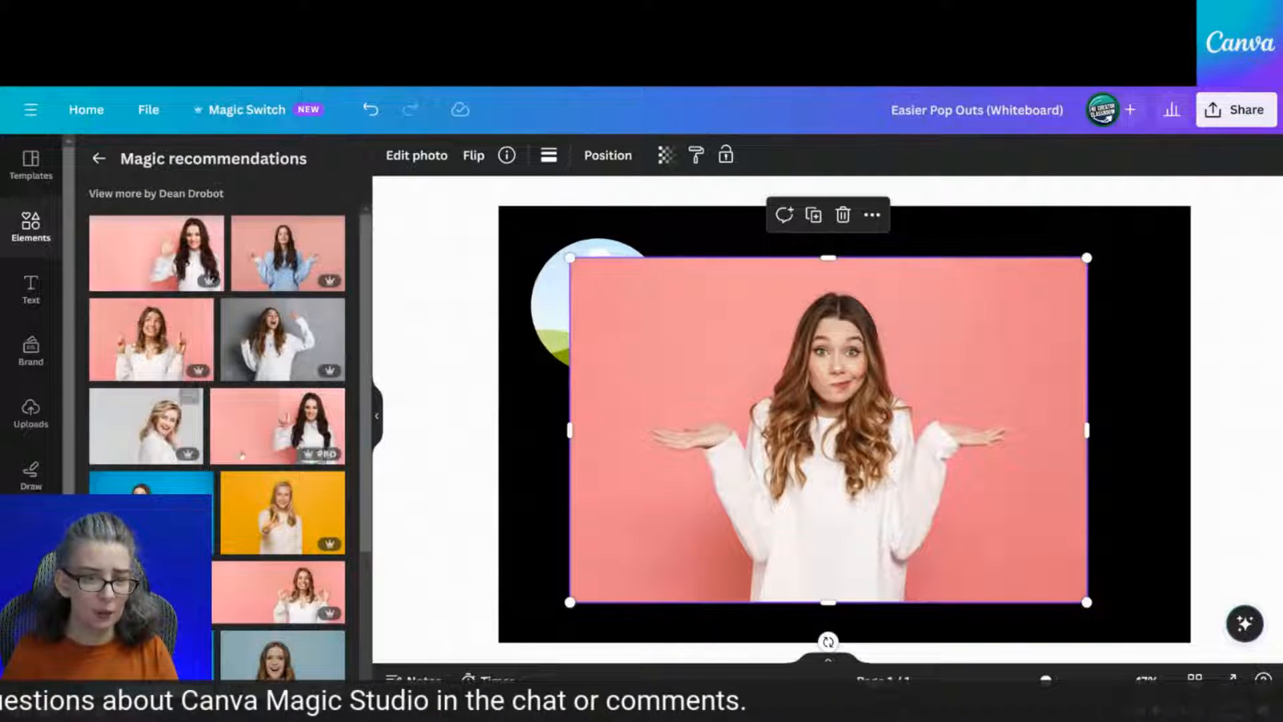
pyautogui.scroll(-2, 242, 497)
pyautogui.scroll(-1, 241, 497)
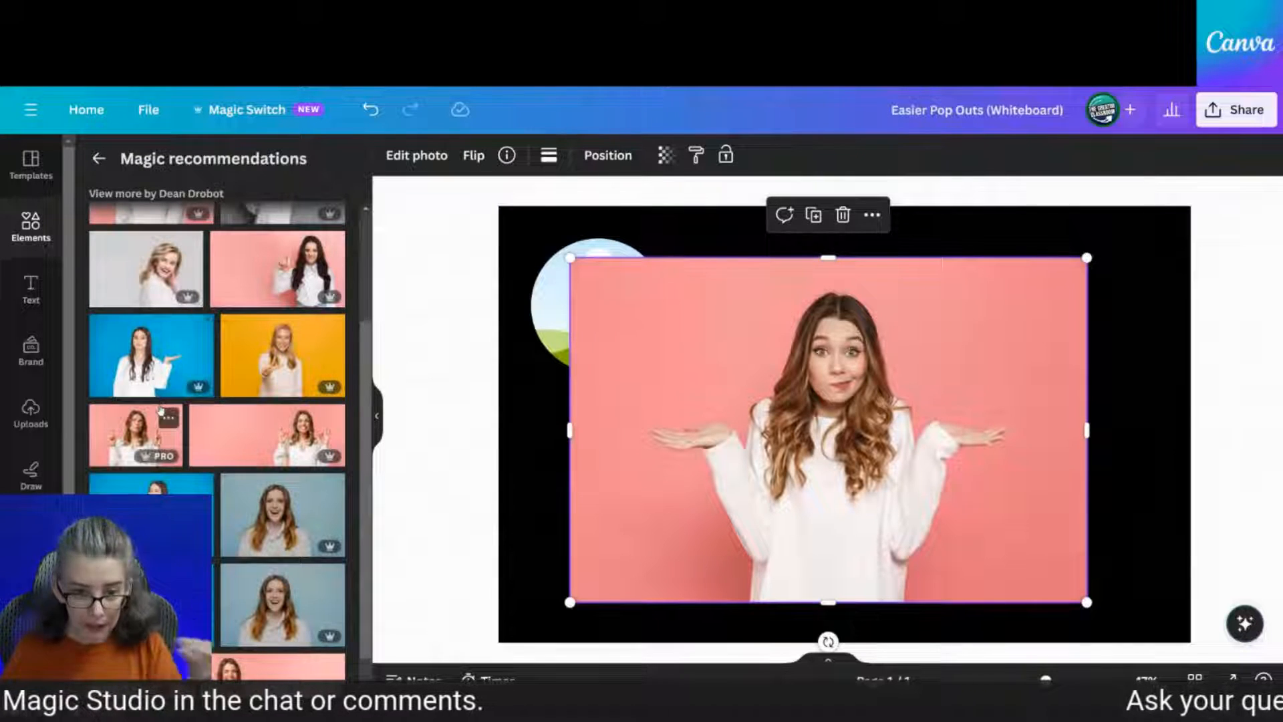
# Show the uploaded images and move the pink woman photo right, clear of the circle
pyautogui.click(452, 414)
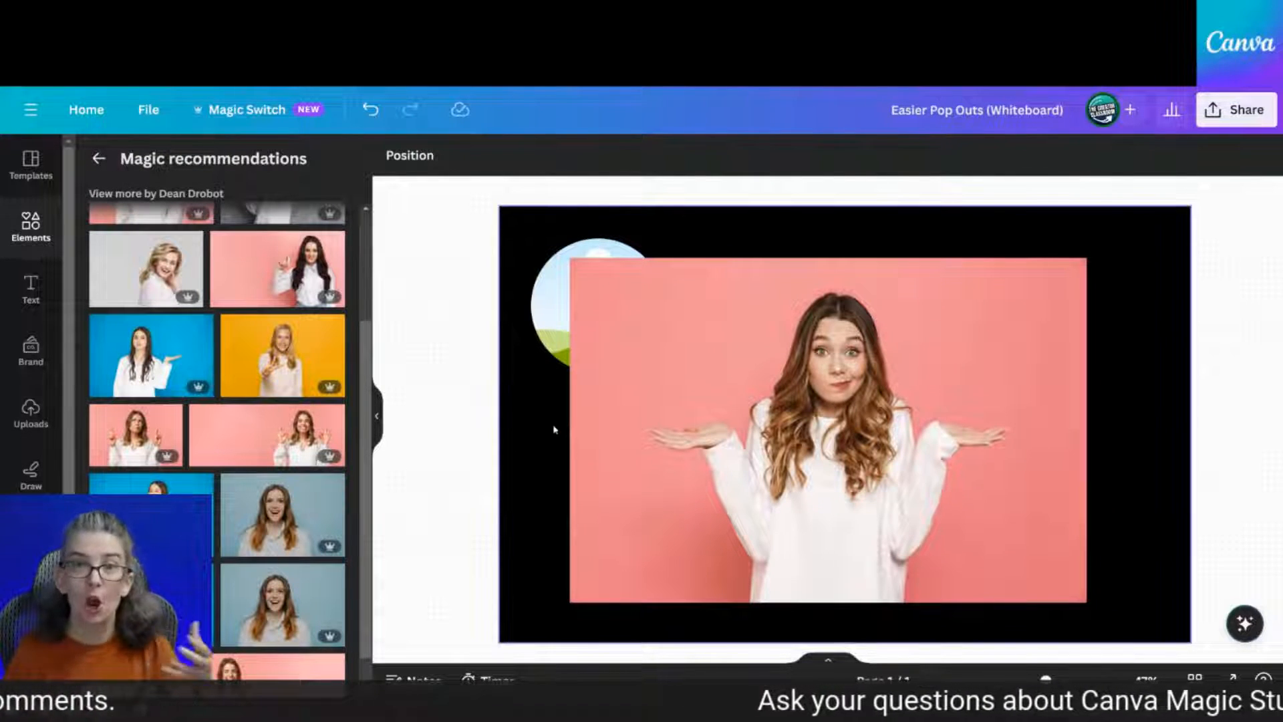
pyautogui.click(31, 409)
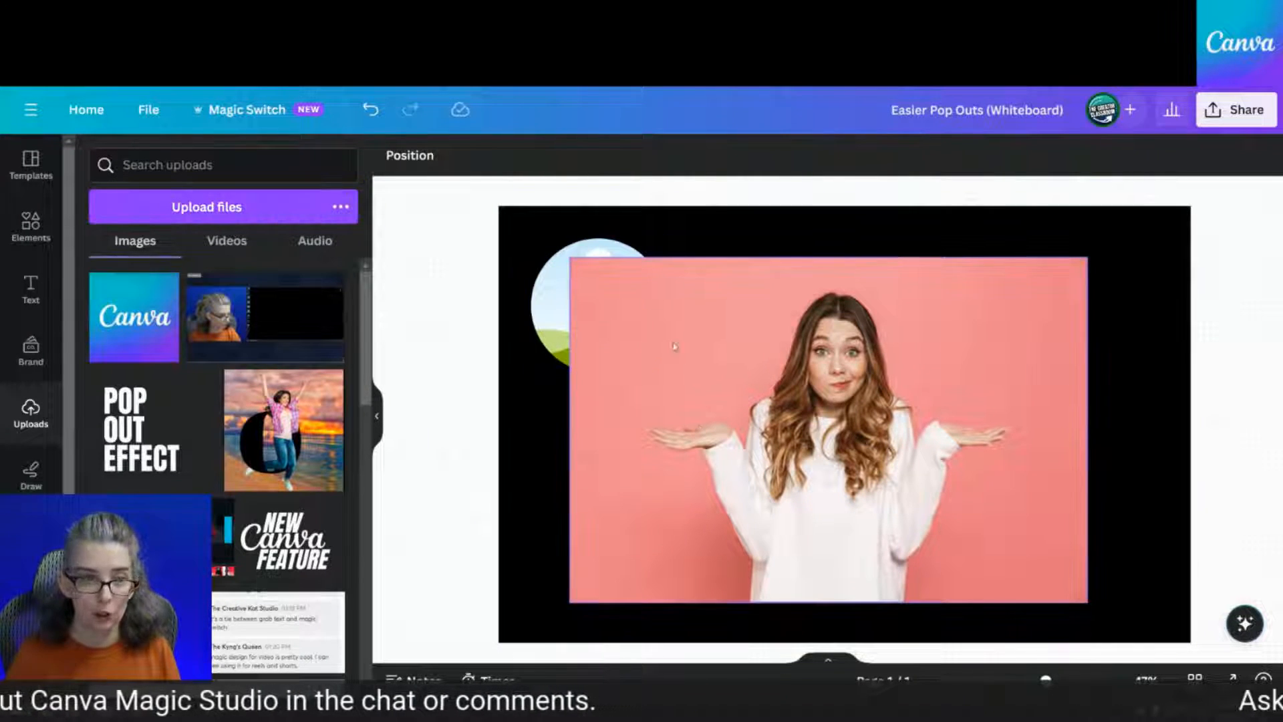
pyautogui.click(796, 441)
pyautogui.moveTo(797, 442); pyautogui.dragTo(876, 451)
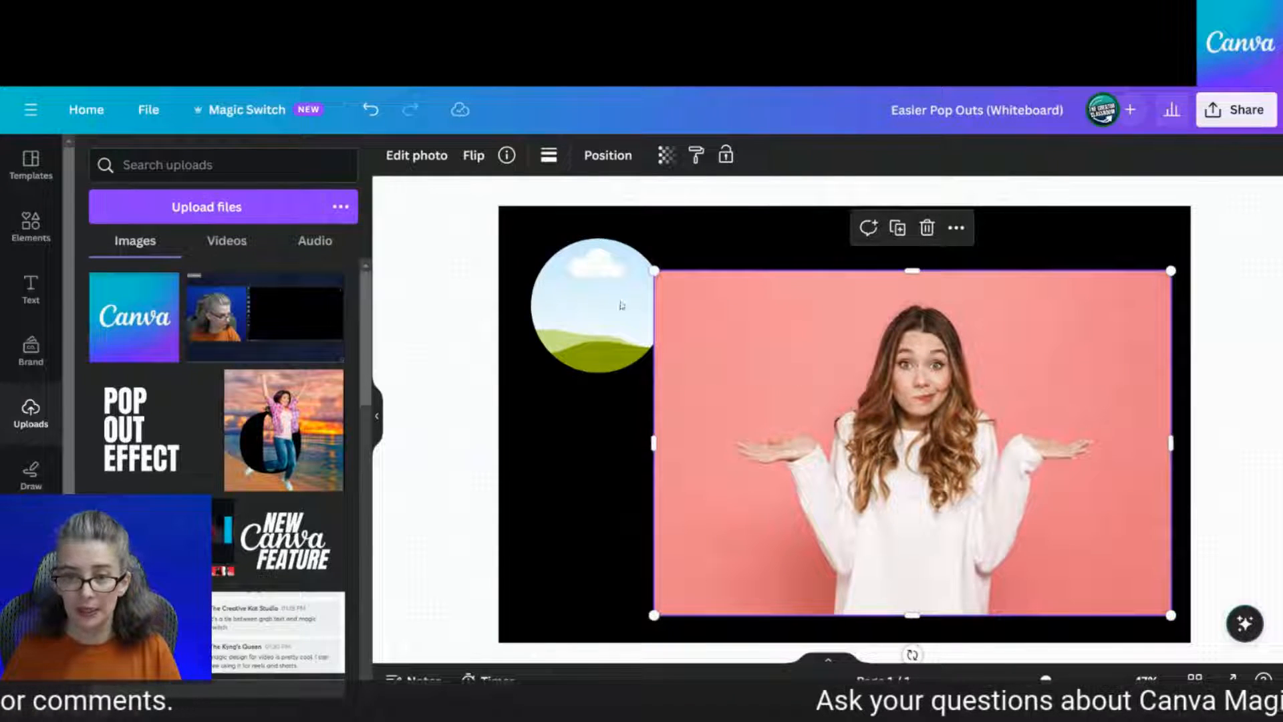
# Enlarge the sky circle frame to 686 by 686
pyautogui.click(576, 306)
pyautogui.click(871, 421)
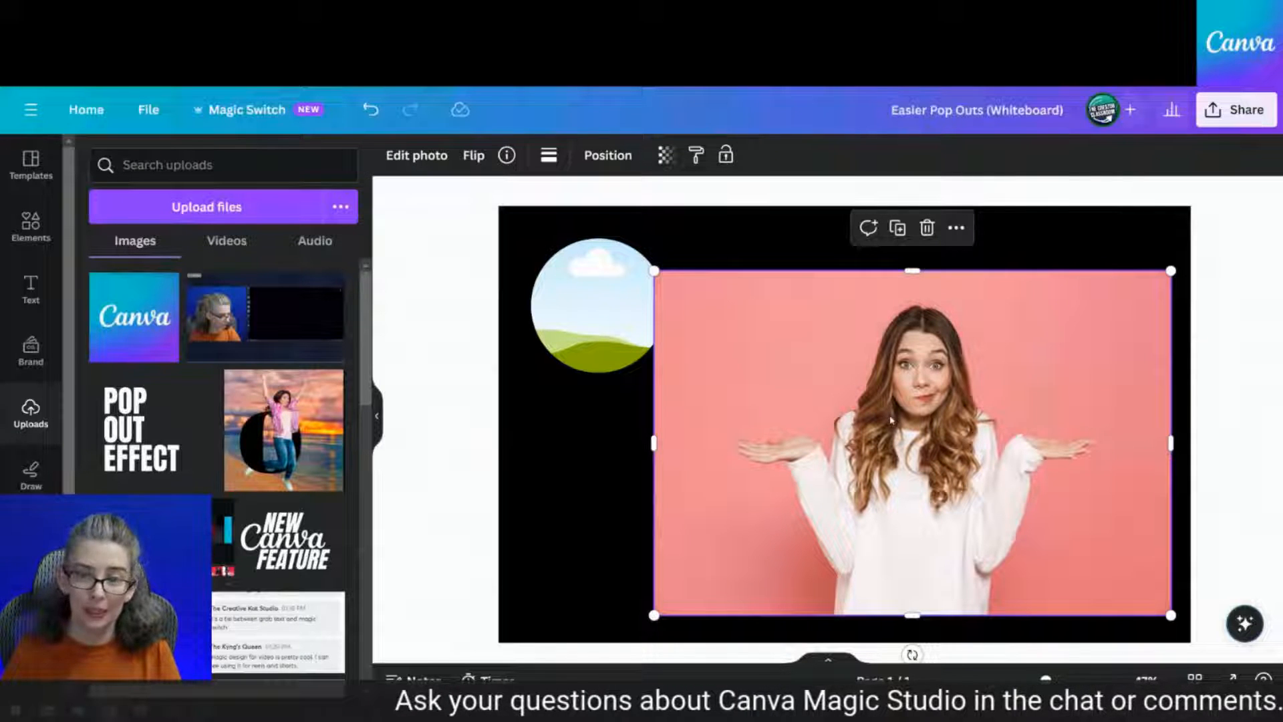
pyautogui.click(579, 314)
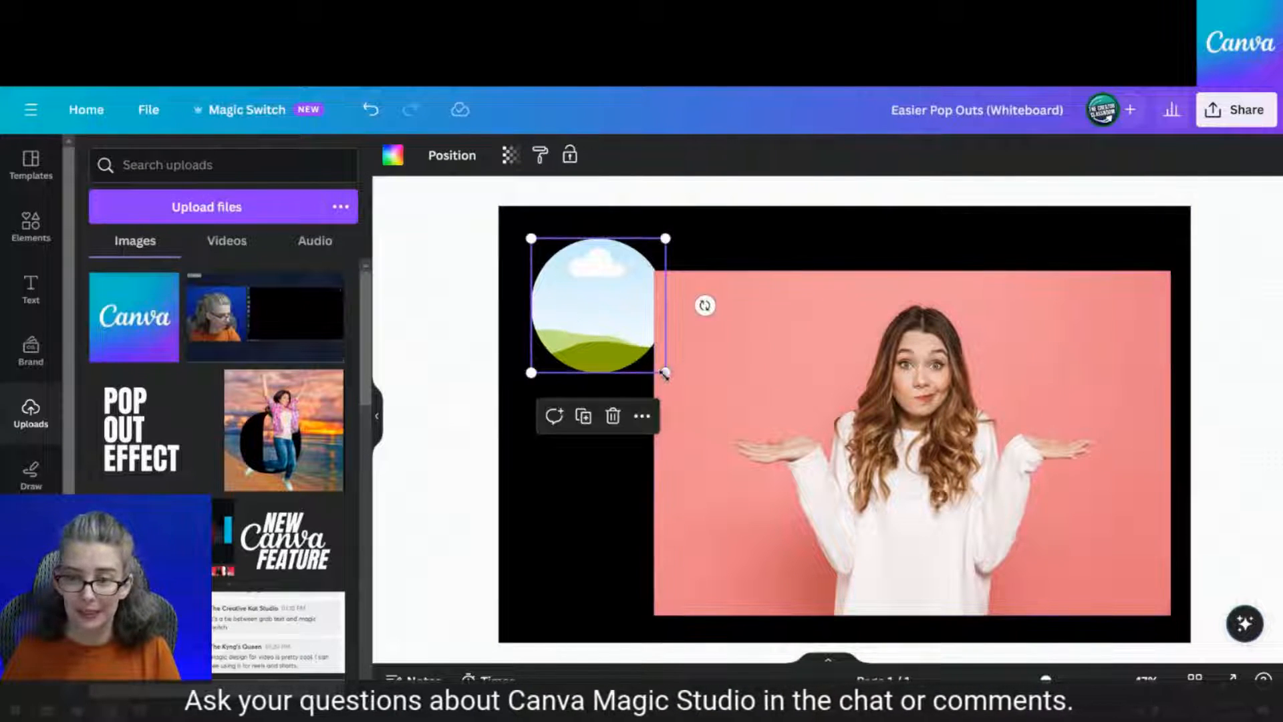
pyautogui.moveTo(665, 372); pyautogui.dragTo(775, 498)
# Drop the woman photo into the circle frame, then enlarge and nudge the frame up-right
pyautogui.click(987, 415)
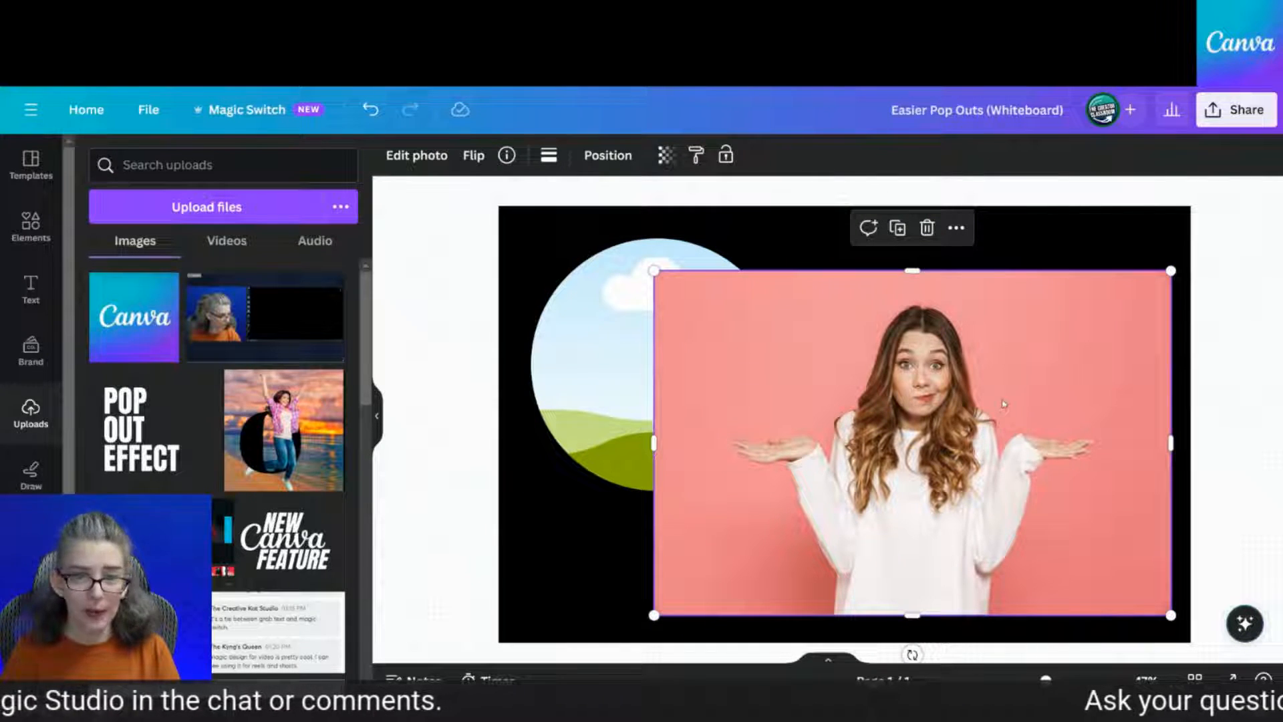
pyautogui.moveTo(1002, 404); pyautogui.dragTo(780, 427)
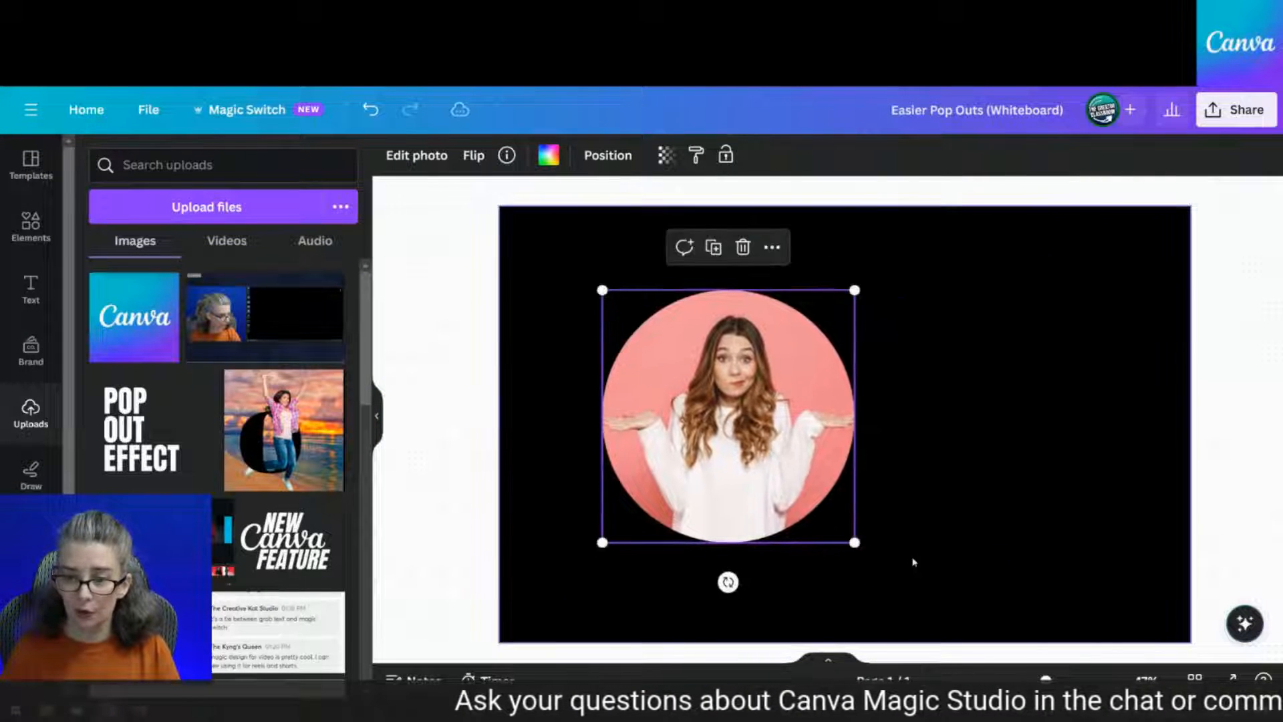
pyautogui.moveTo(854, 545); pyautogui.dragTo(926, 610)
pyautogui.moveTo(794, 508); pyautogui.dragTo(814, 495)
# Select the circle-framed woman photo and bring up its Edit photo effects
pyautogui.click(1010, 474)
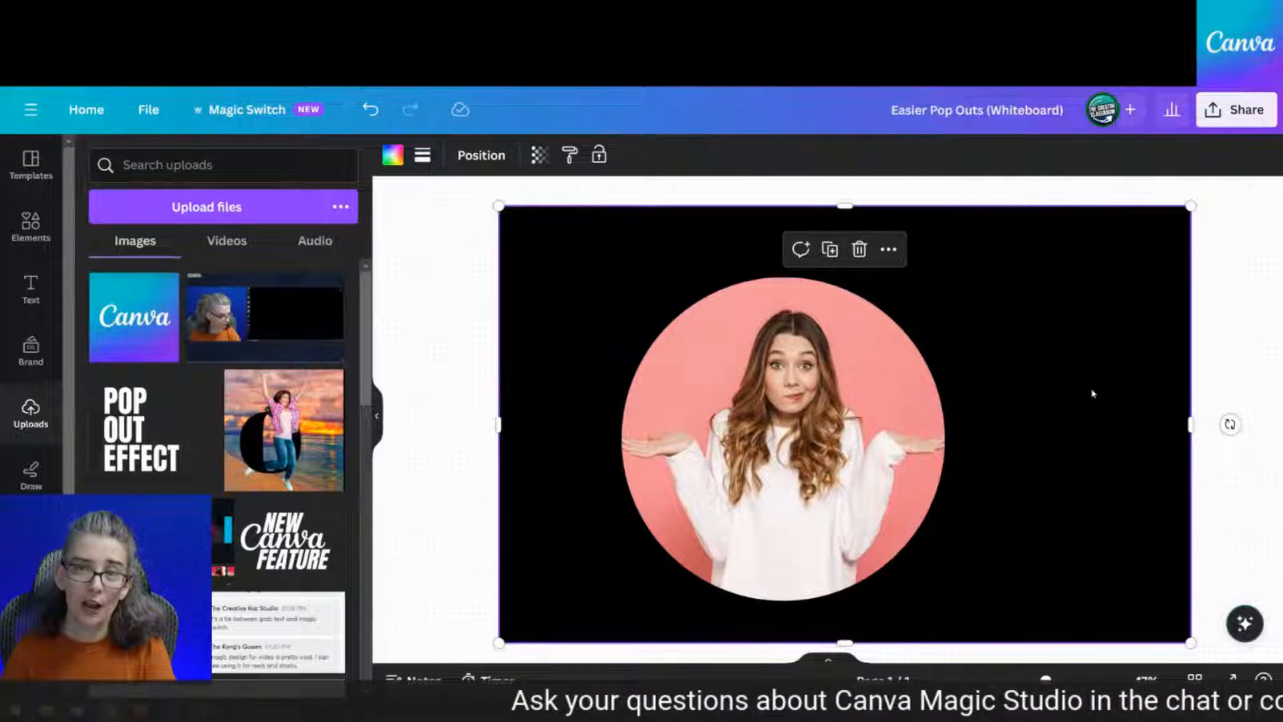
pyautogui.click(736, 422)
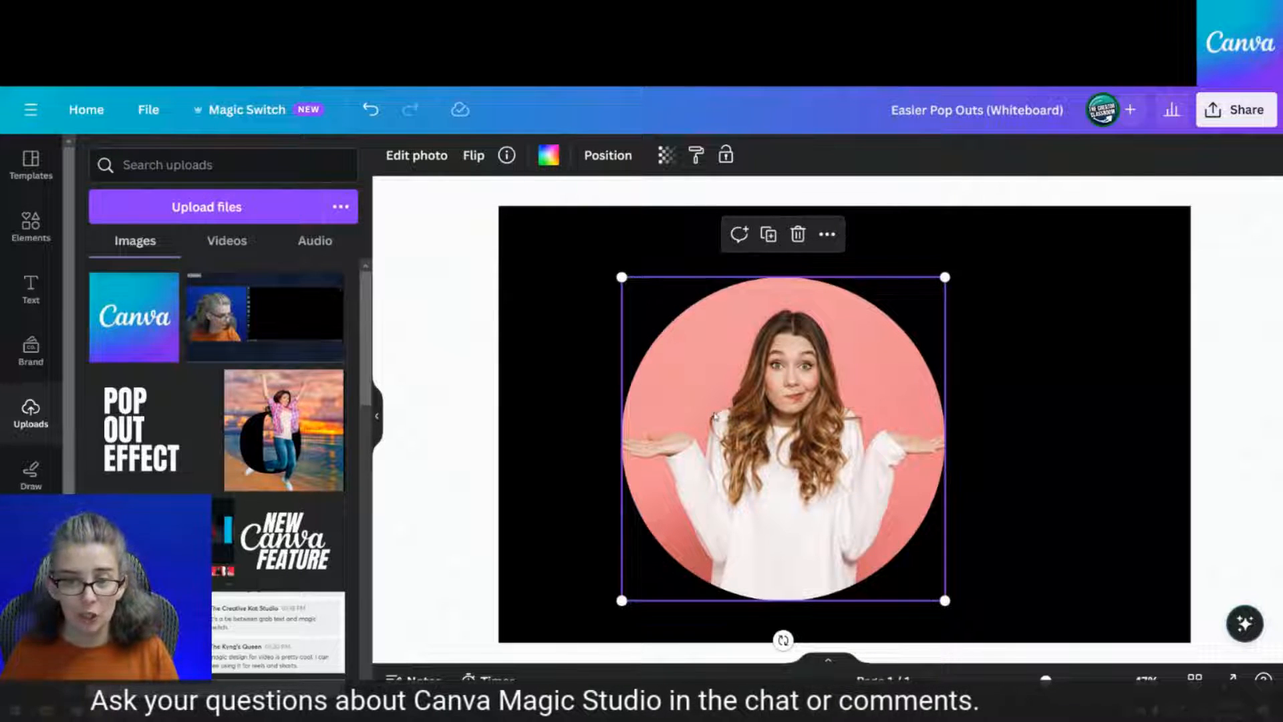
pyautogui.click(428, 164)
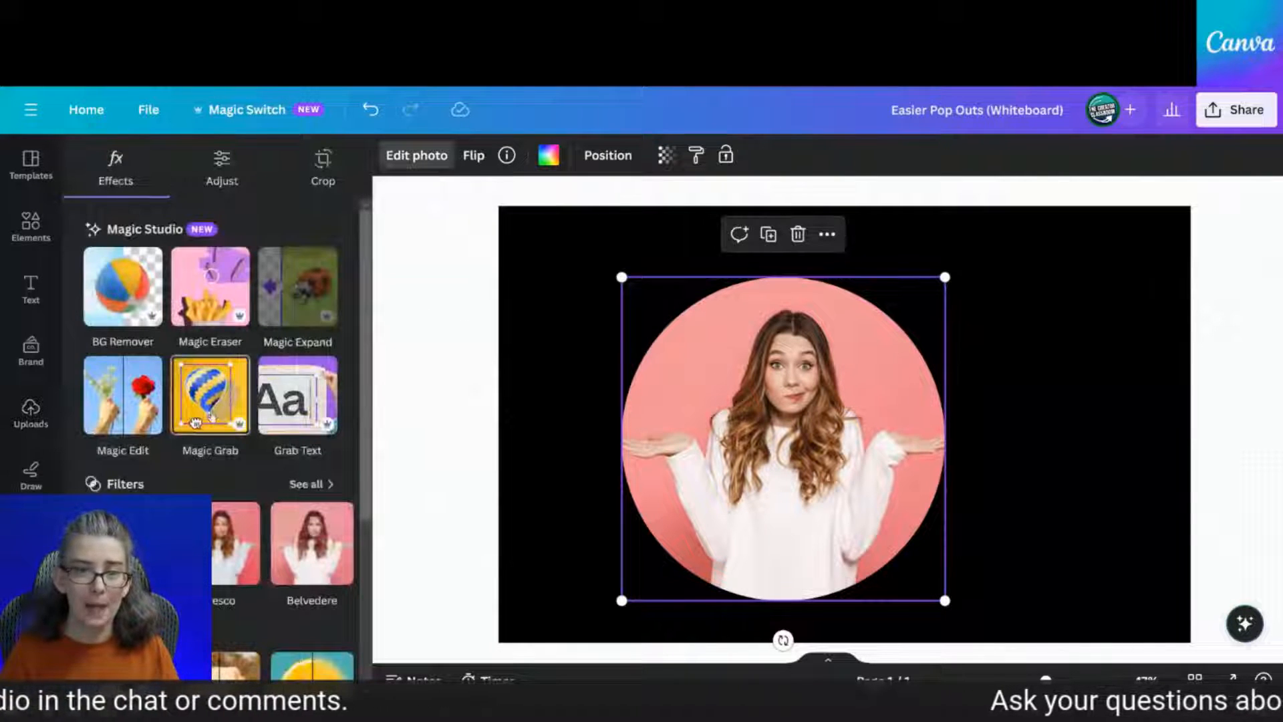
# Magic Grab the woman into a separate cut-out, test moving it aside, then undo
pyautogui.click(211, 416)
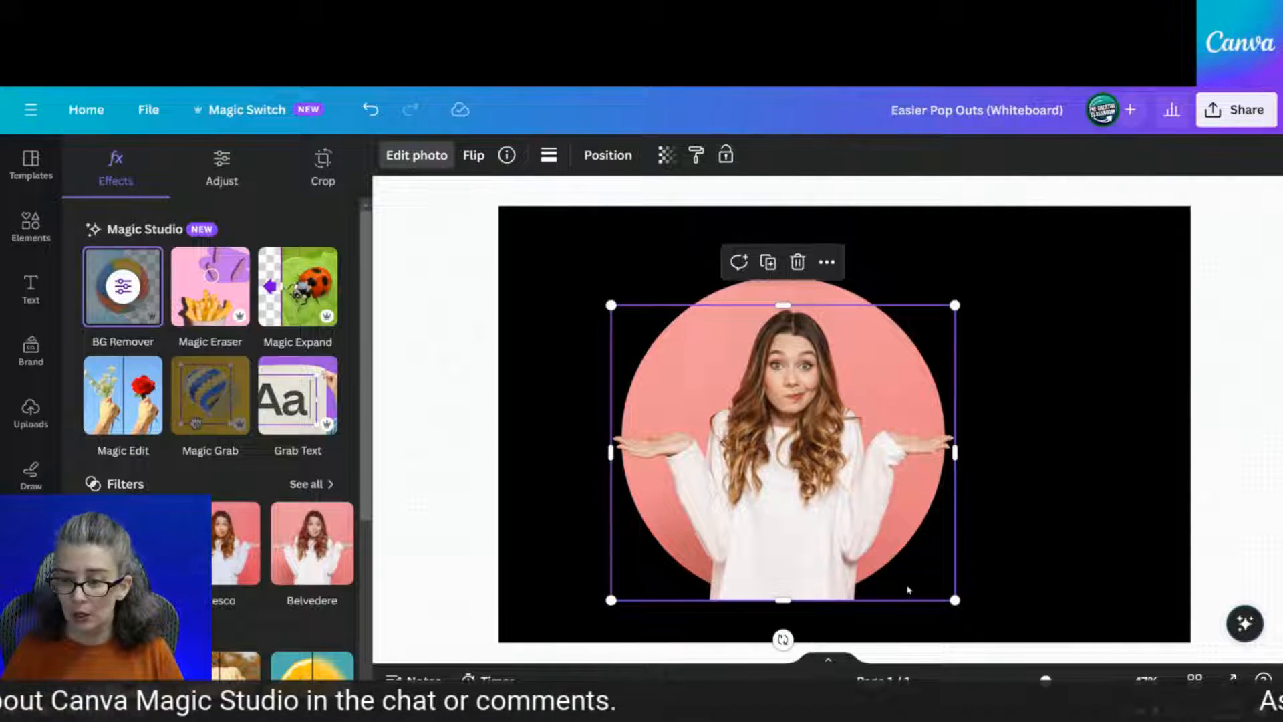
pyautogui.moveTo(909, 590); pyautogui.dragTo(936, 599)
pyautogui.hscroll(-4, 636, 457)
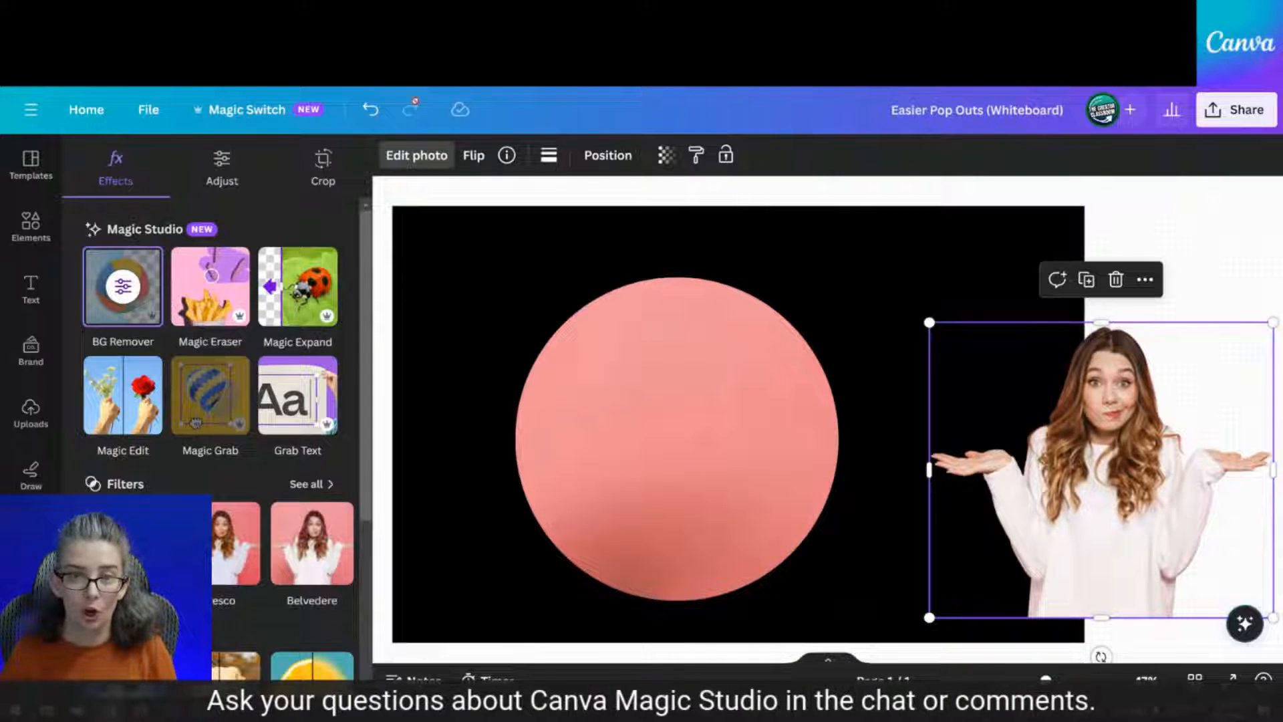
pyautogui.click(369, 111)
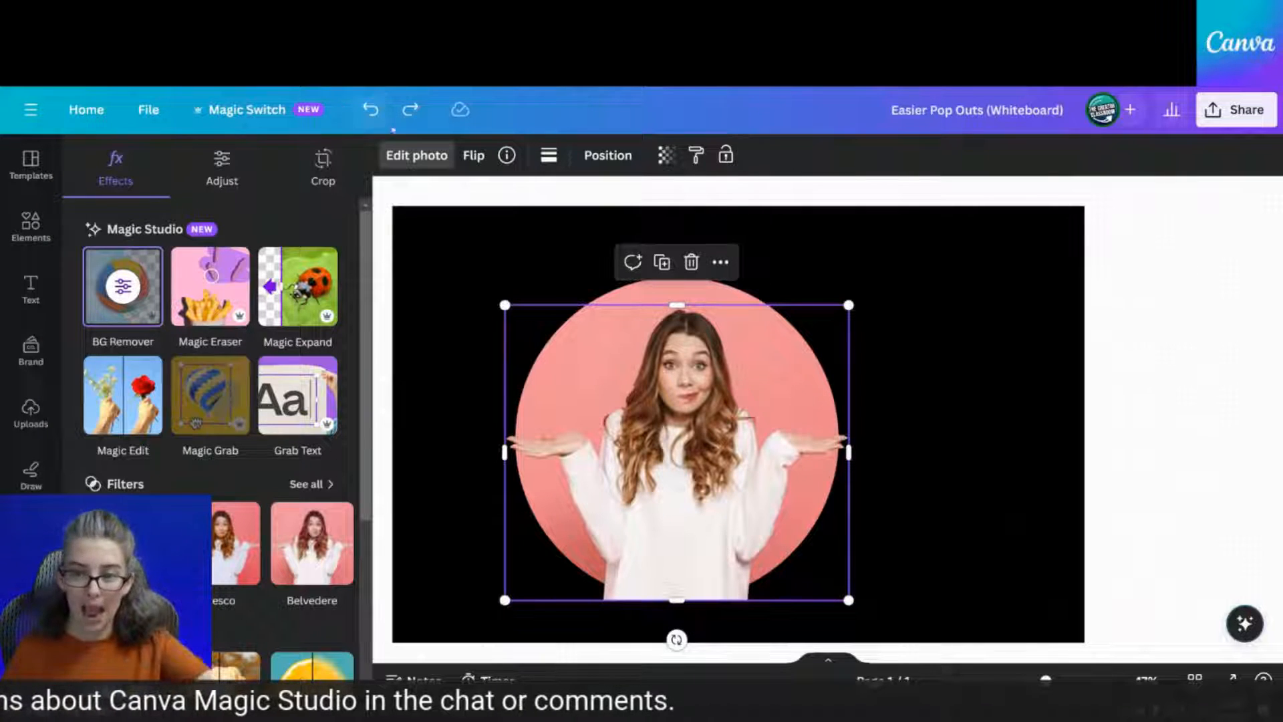
pyautogui.click(1014, 429)
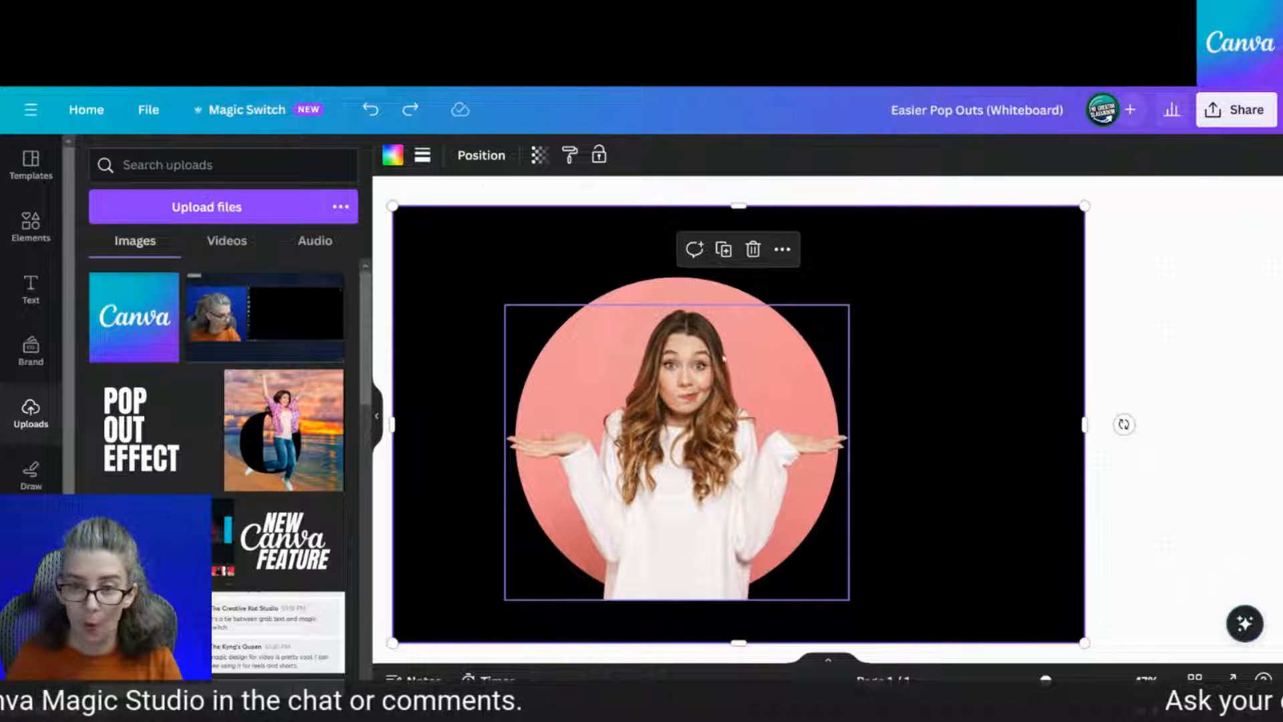
pyautogui.click(707, 415)
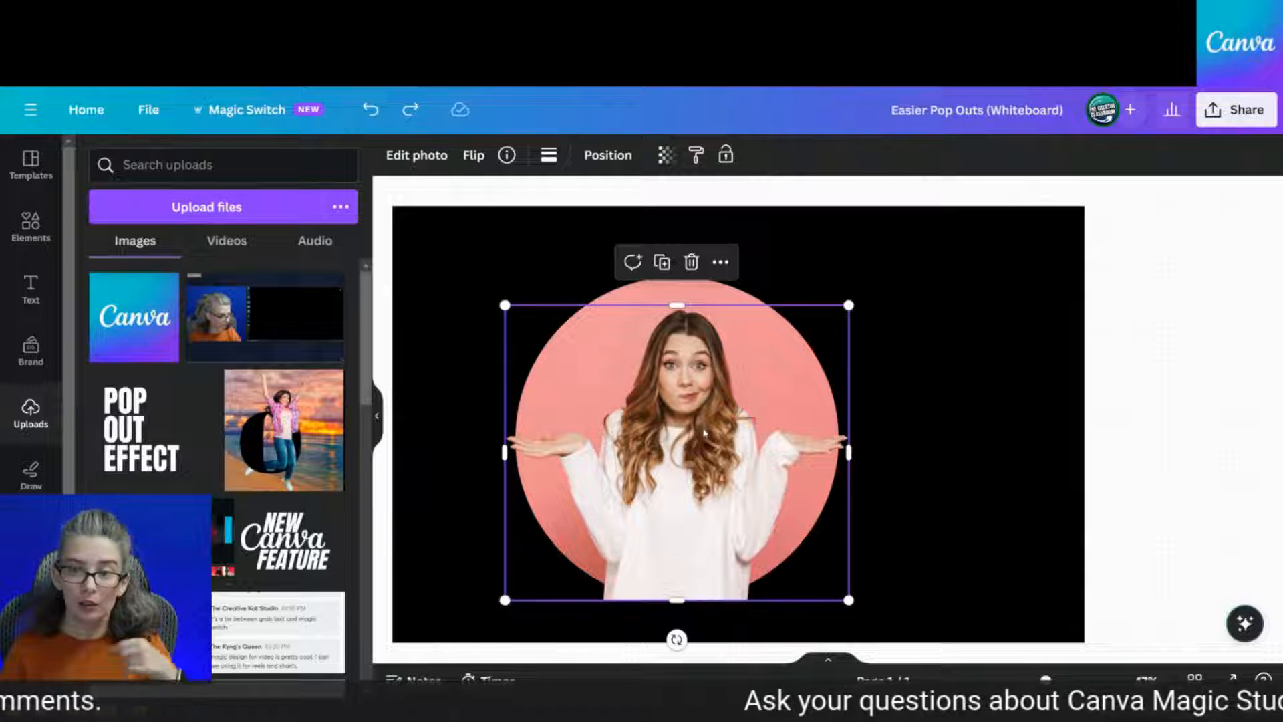
pyautogui.click(645, 293)
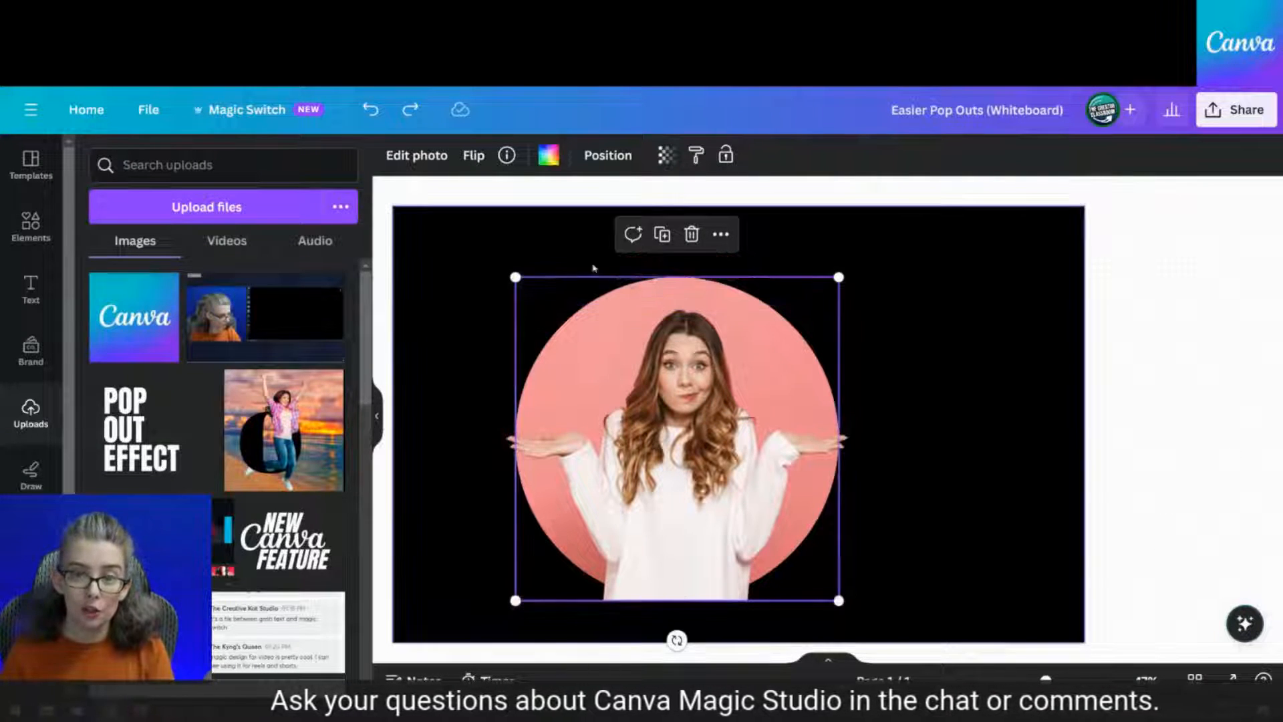
# Magic Grab the woman again and trim the cut-out's bottom edge above the circle's base
pyautogui.click(431, 166)
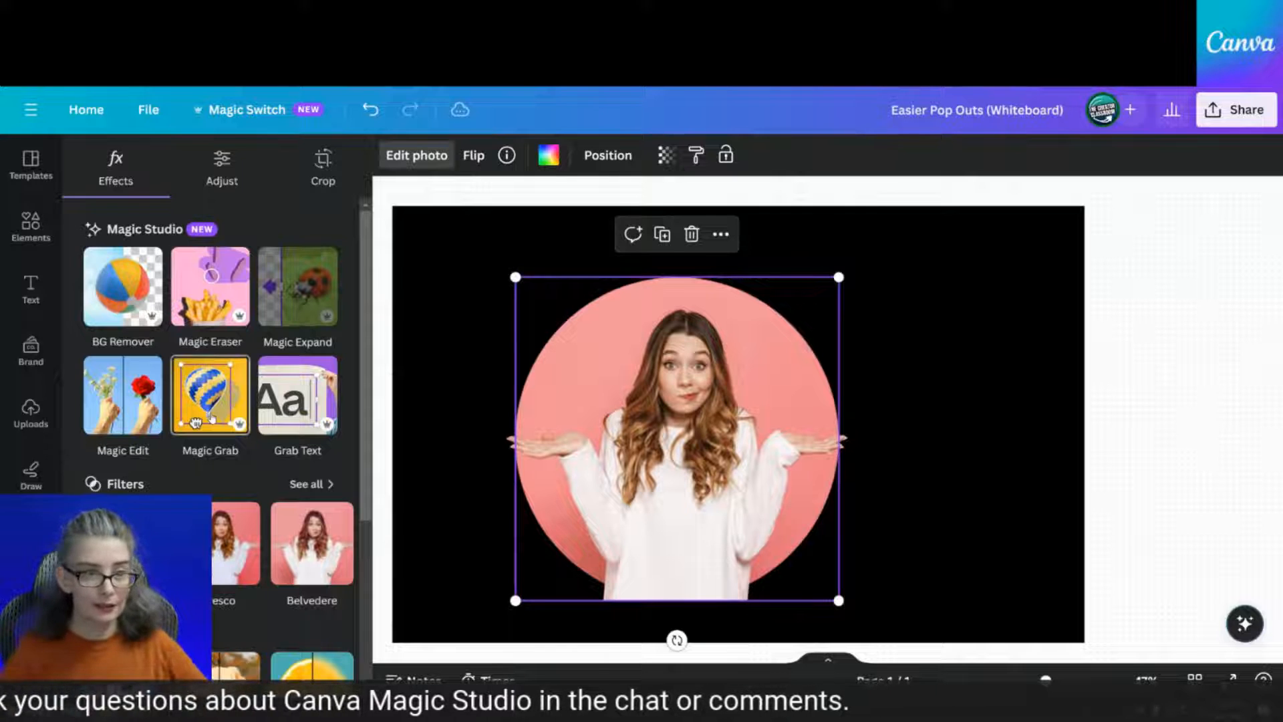
pyautogui.click(744, 485)
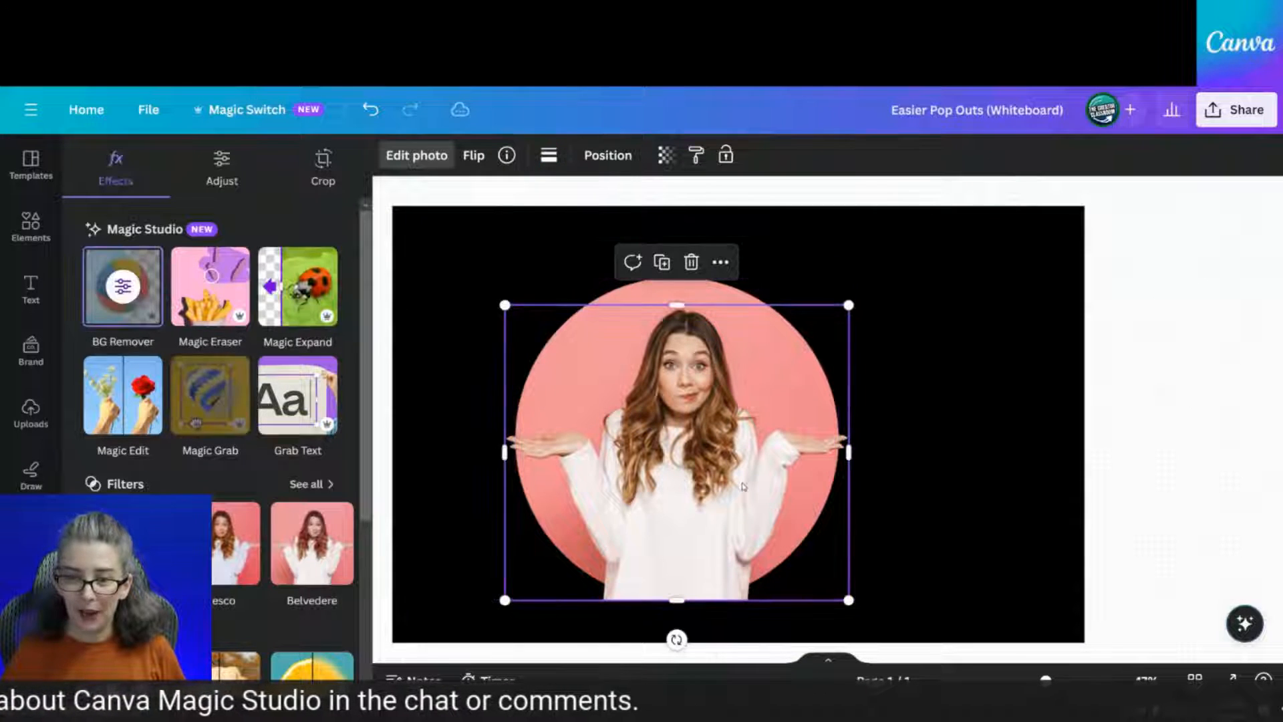
pyautogui.moveTo(744, 486); pyautogui.dragTo(1055, 493)
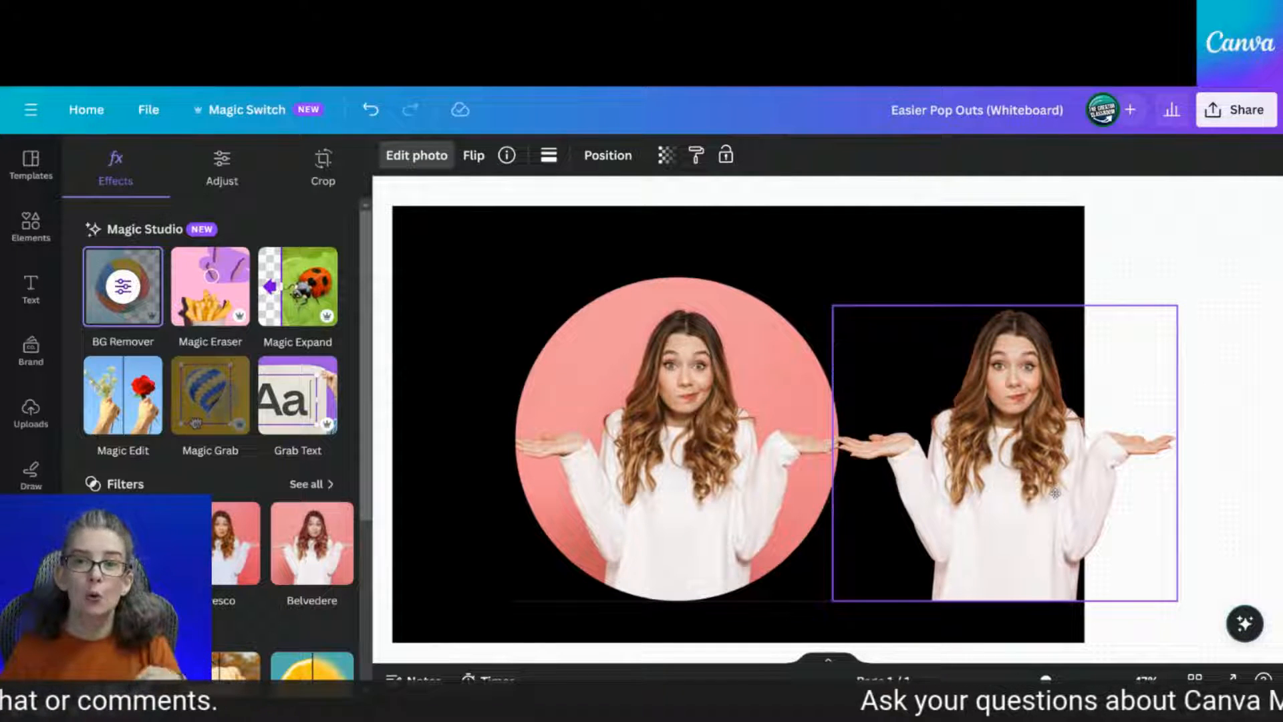
pyautogui.moveTo(1055, 493); pyautogui.dragTo(1055, 493)
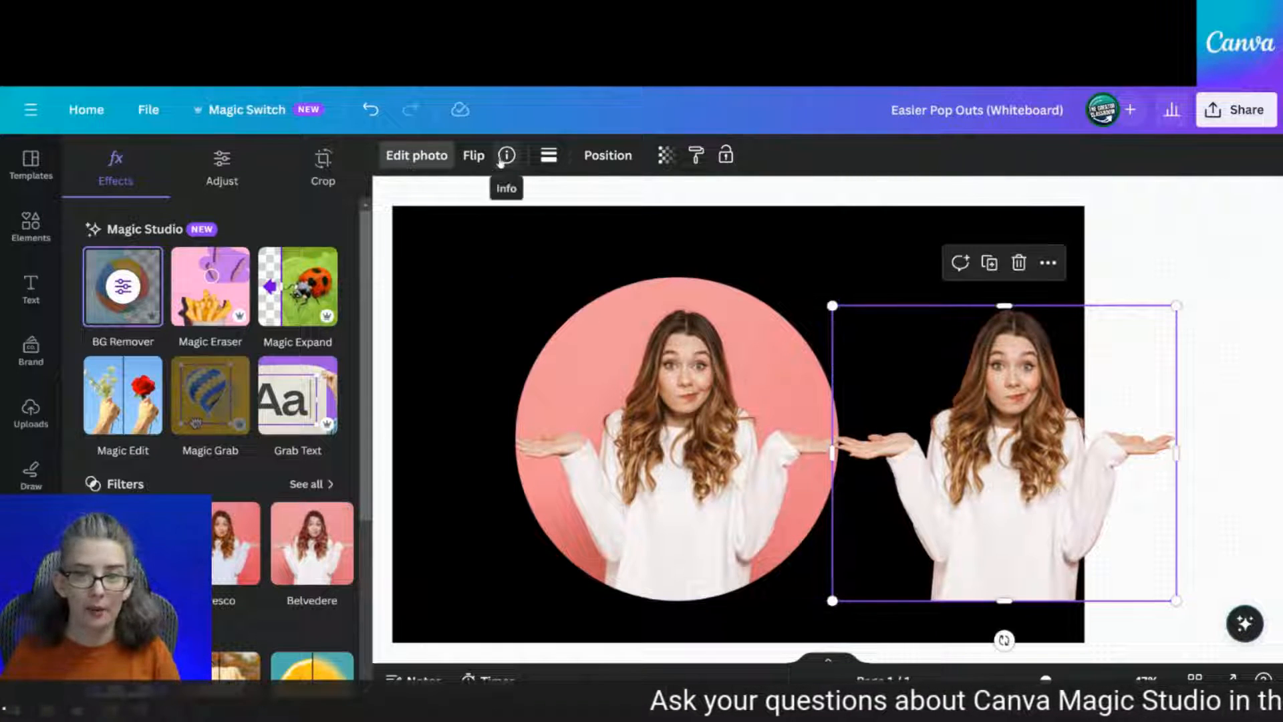
pyautogui.click(370, 112)
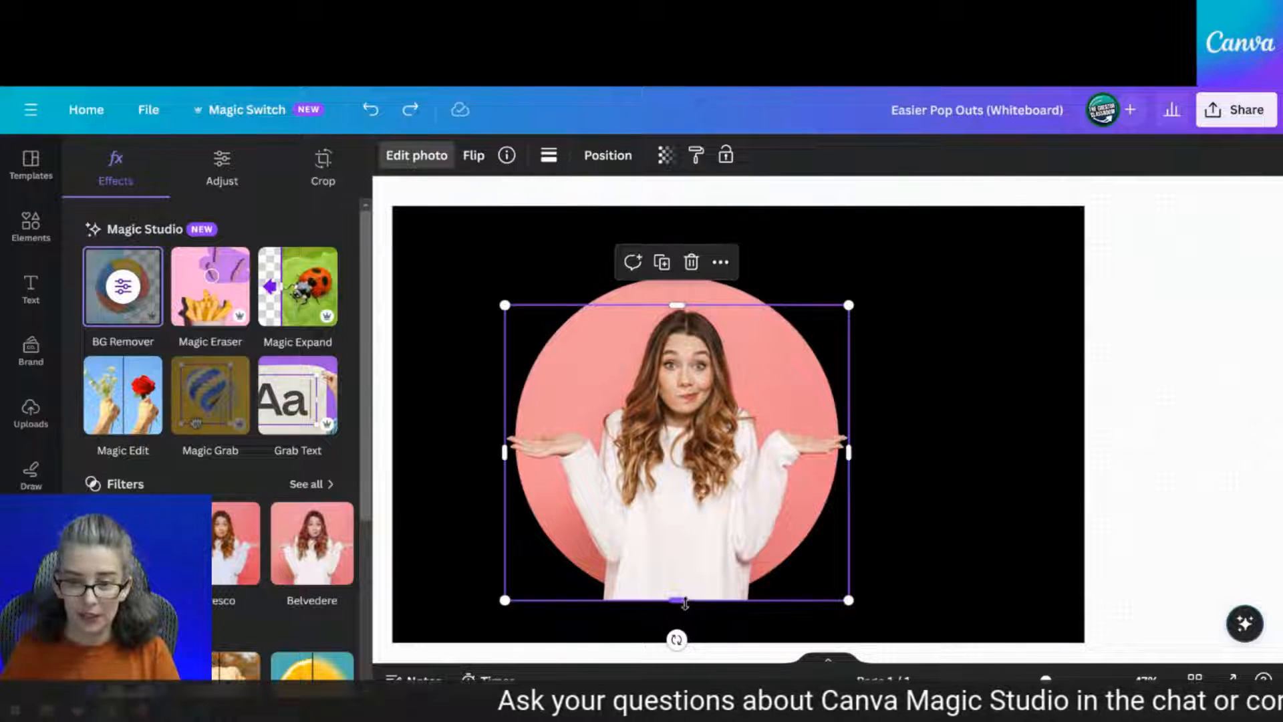
pyautogui.moveTo(686, 605); pyautogui.dragTo(690, 566)
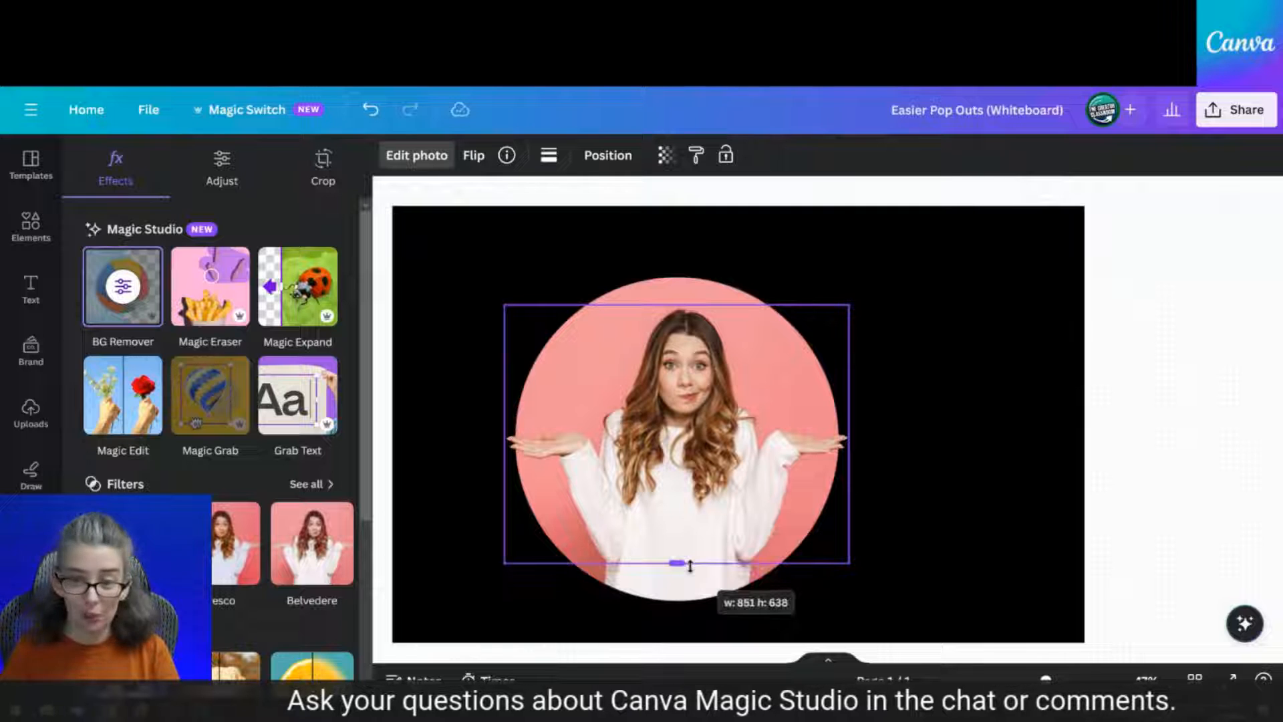
pyautogui.click(923, 519)
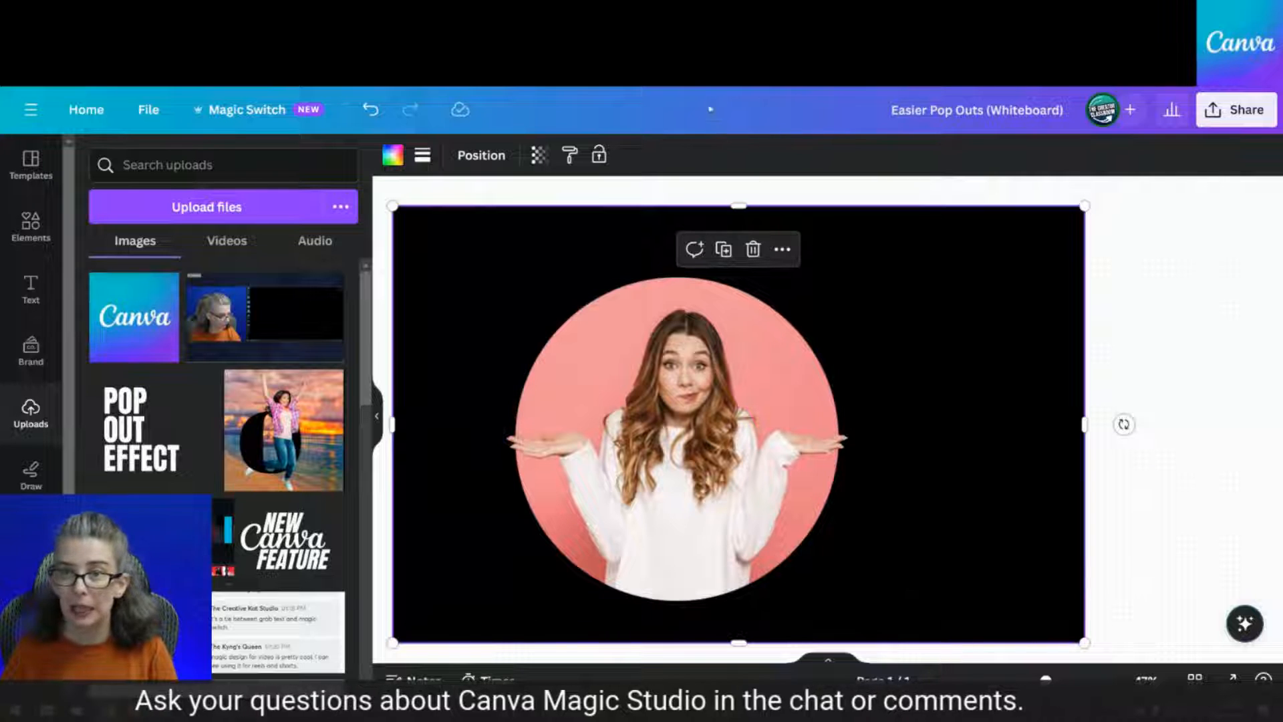
pyautogui.click(595, 13)
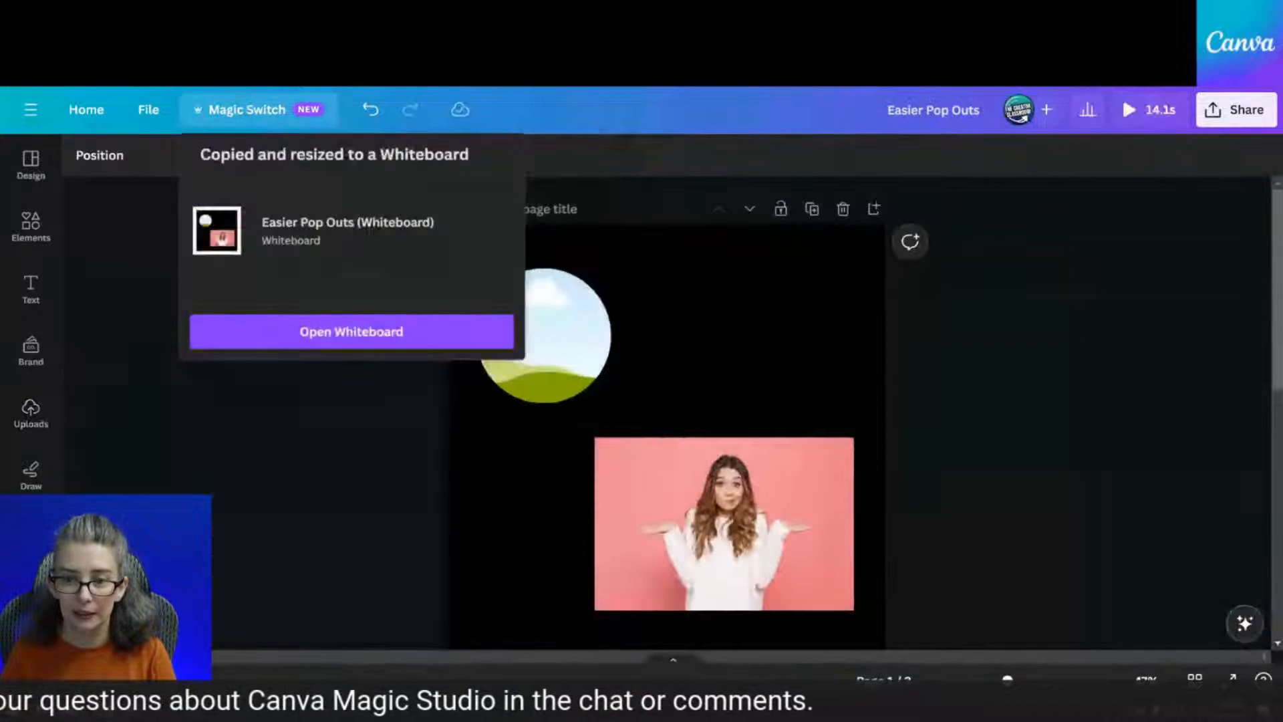
pyautogui.click(1003, 289)
pyautogui.scroll(-6, 1005, 378)
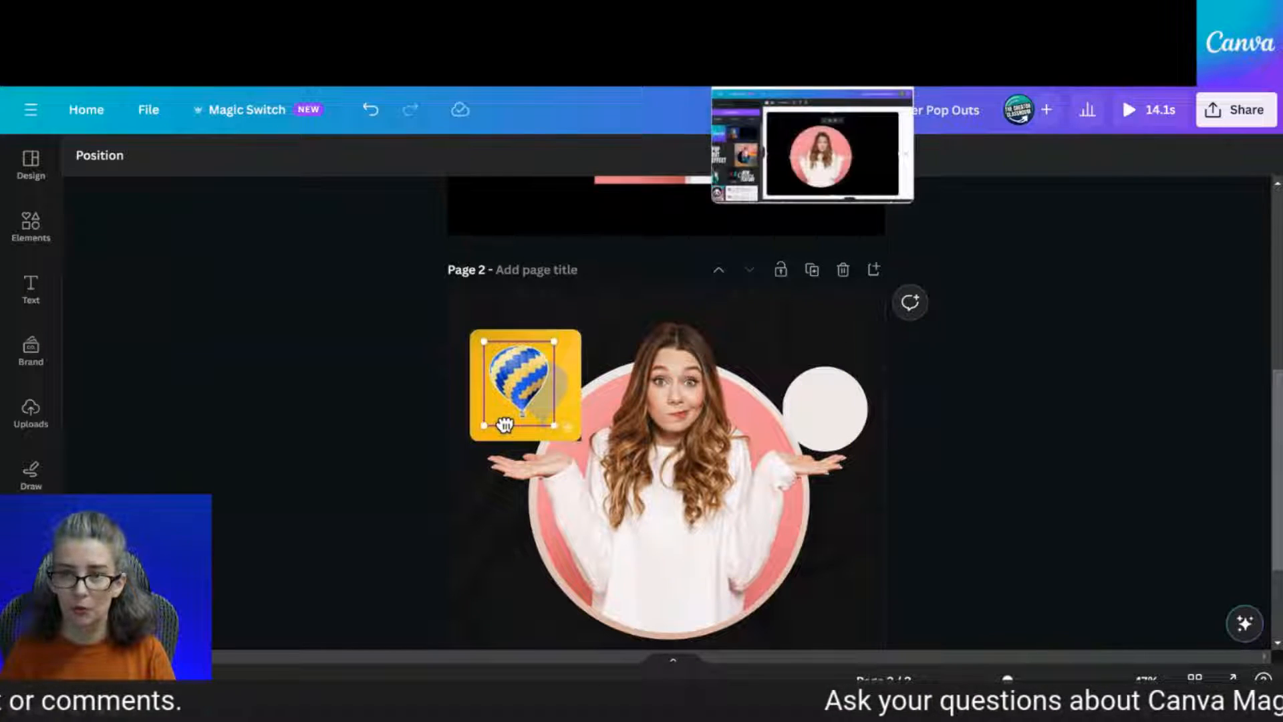
pyautogui.click(782, 16)
pyautogui.click(694, 373)
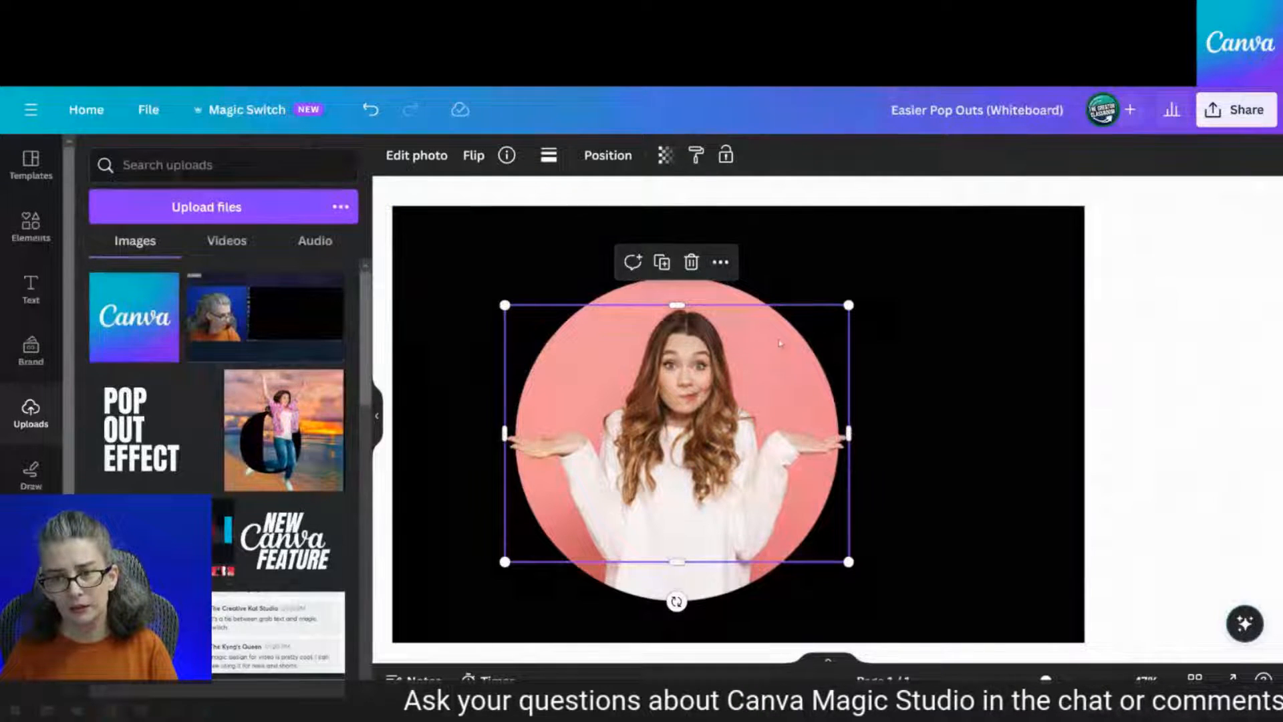
pyautogui.click(943, 352)
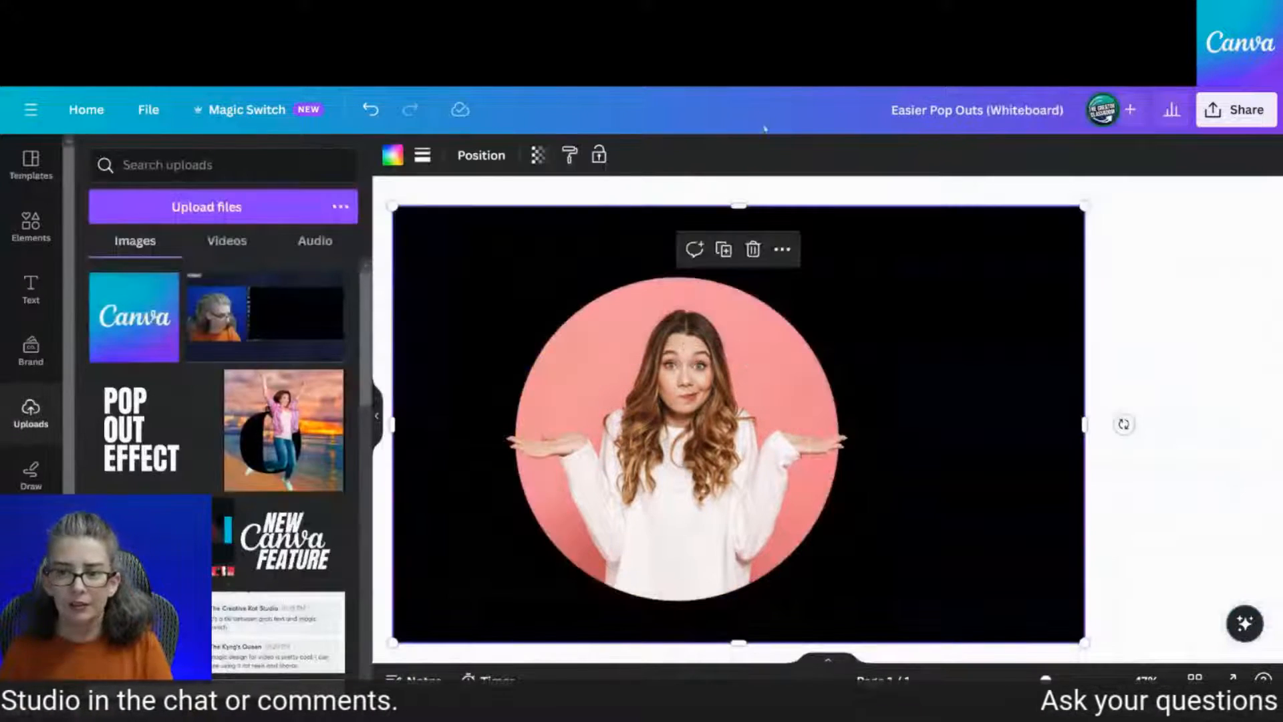
pyautogui.click(822, 348)
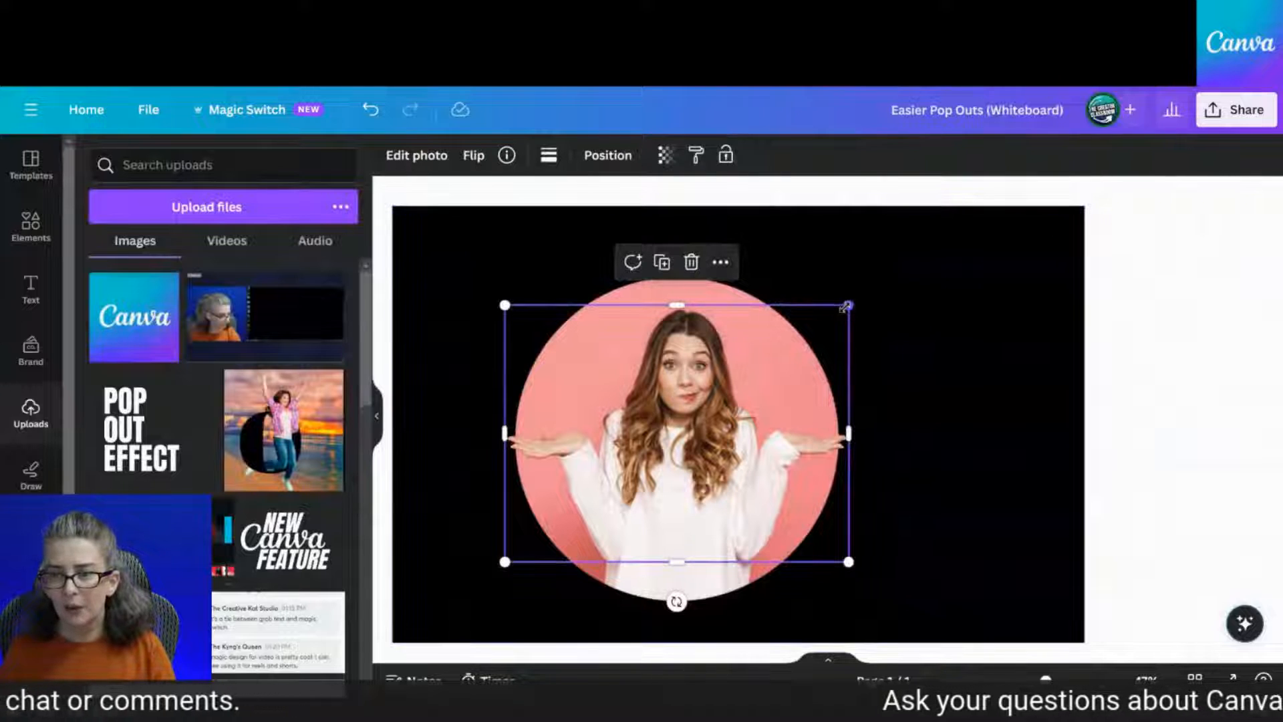
pyautogui.moveTo(846, 306); pyautogui.dragTo(991, 201)
pyautogui.moveTo(755, 401); pyautogui.dragTo(690, 451)
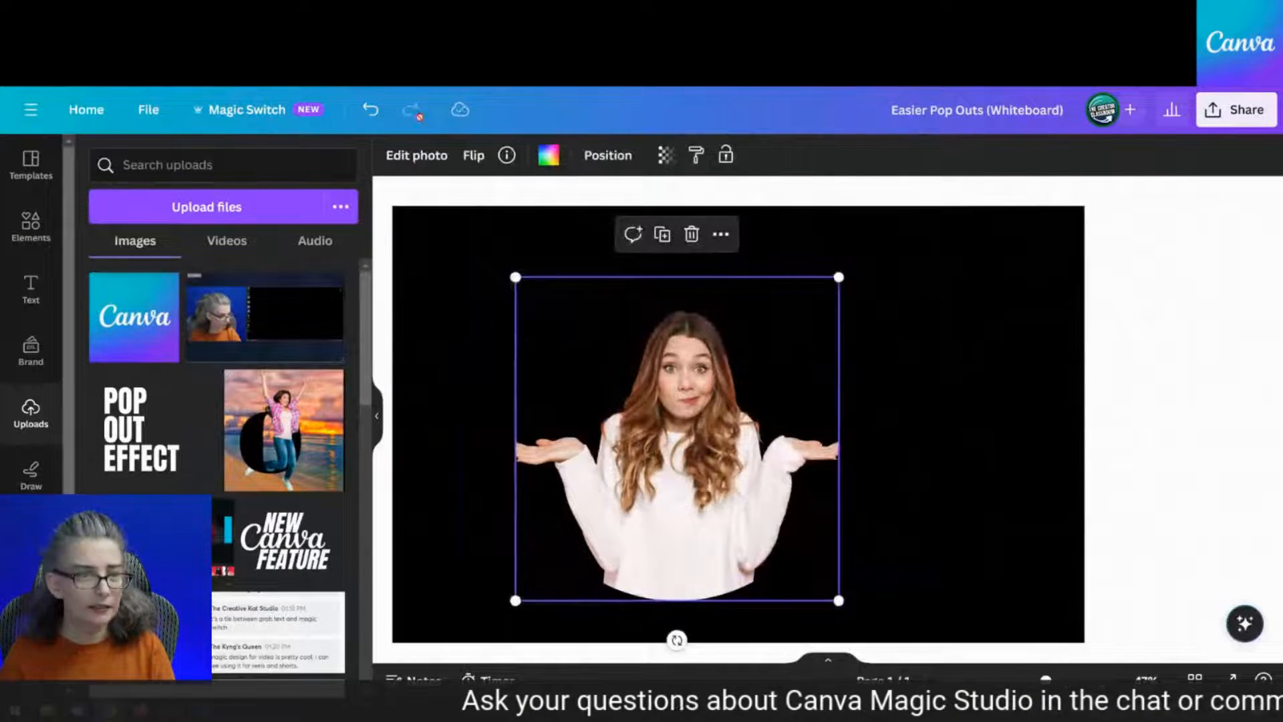
pyautogui.click(370, 110)
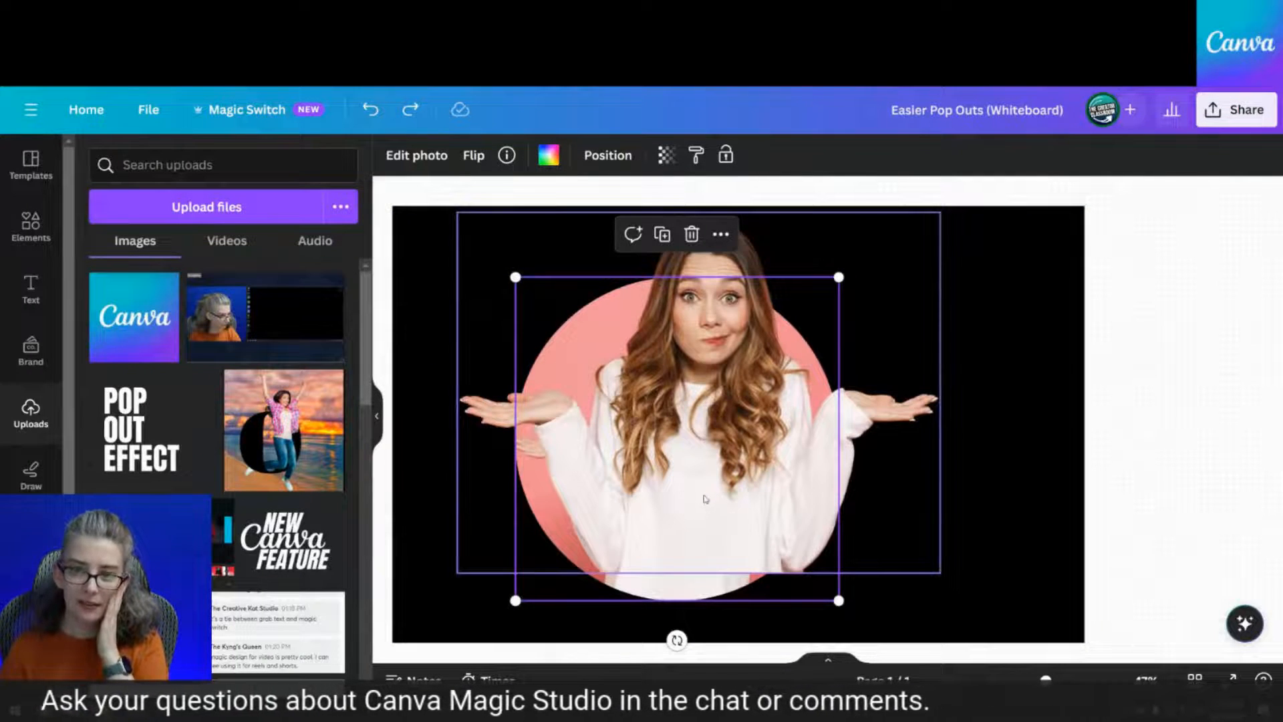
pyautogui.click(371, 108)
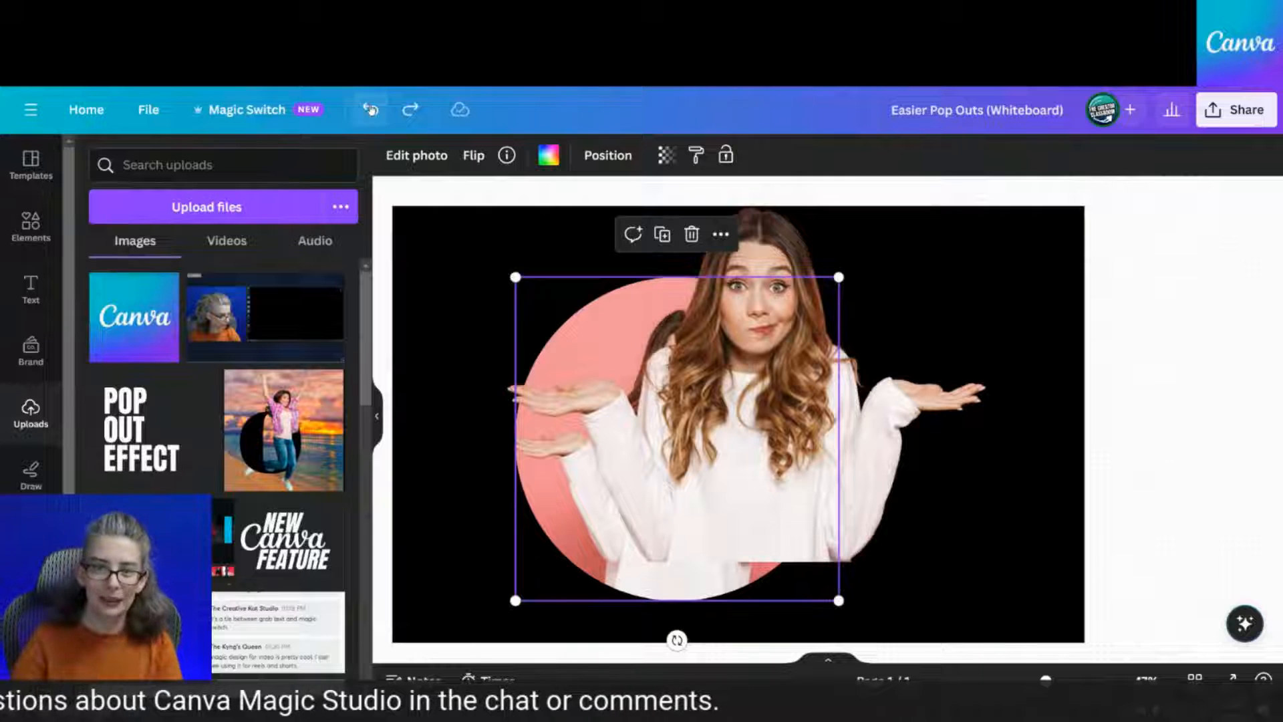
pyautogui.click(371, 110)
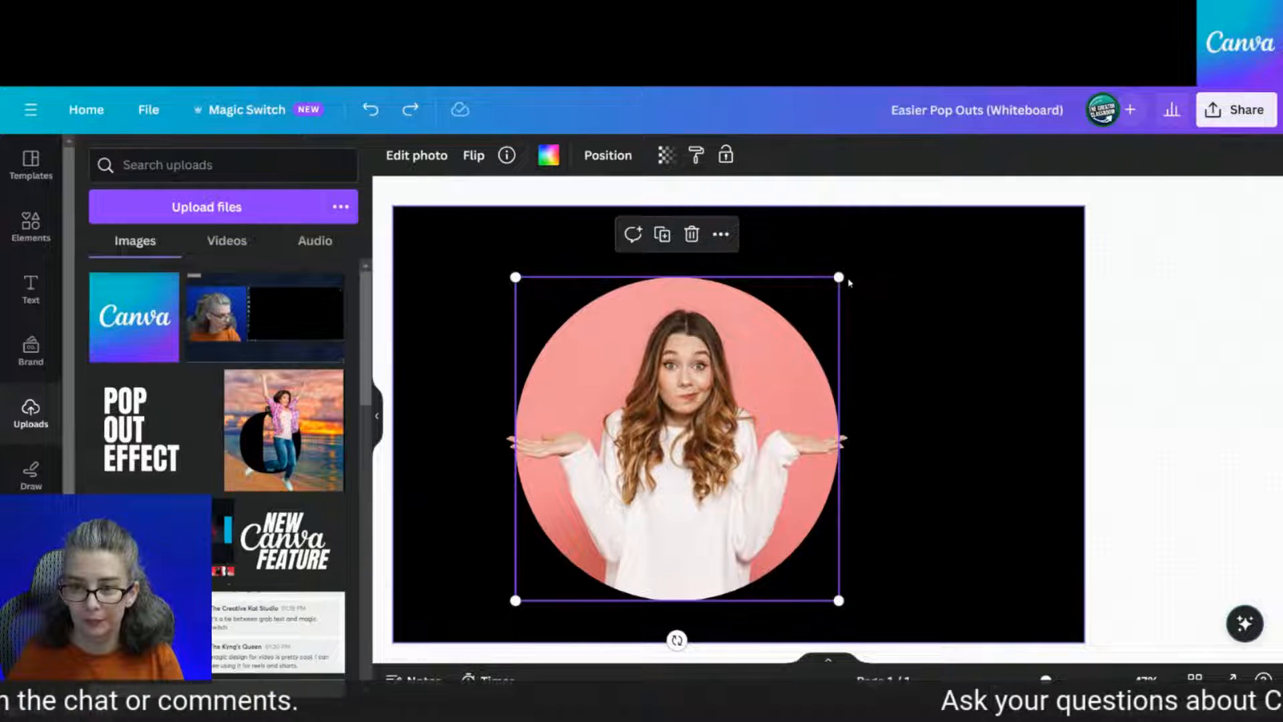
pyautogui.moveTo(839, 278)
pyautogui.mouseDown()
pyautogui.moveTo(783, 336)
pyautogui.moveTo(841, 279)
pyautogui.mouseUp()
pyautogui.click(963, 339)
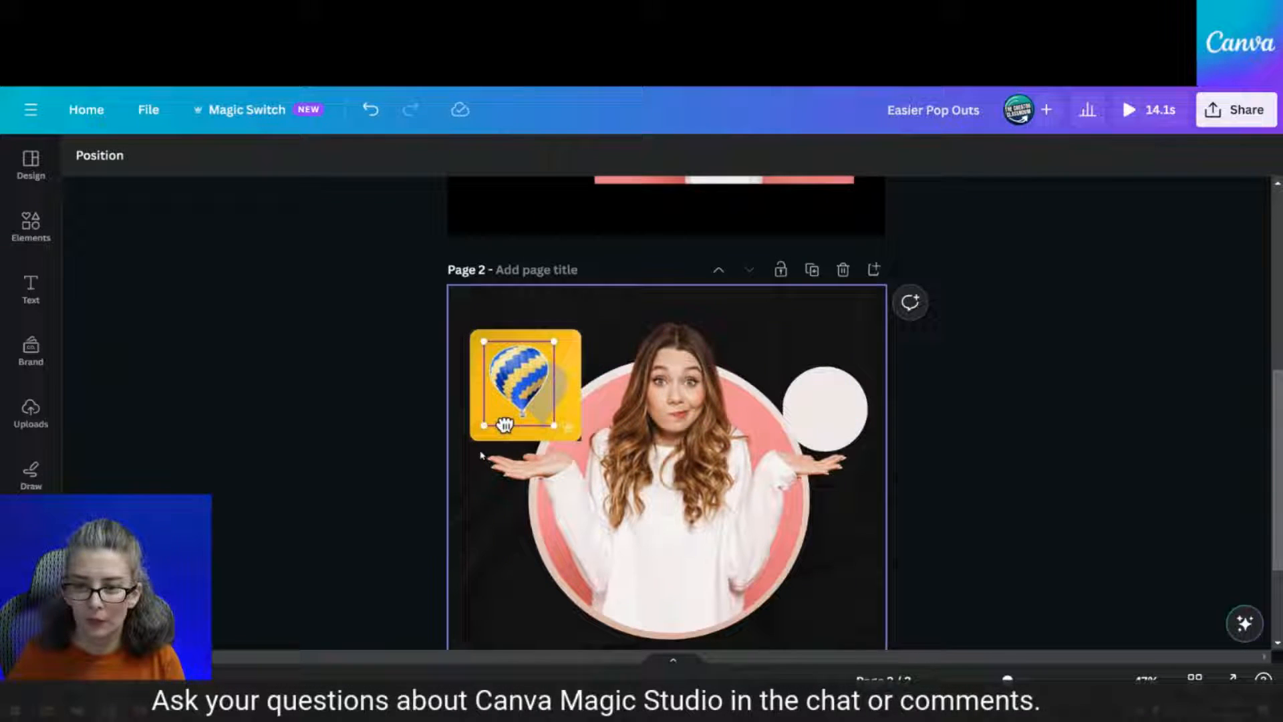
pyautogui.click(505, 424)
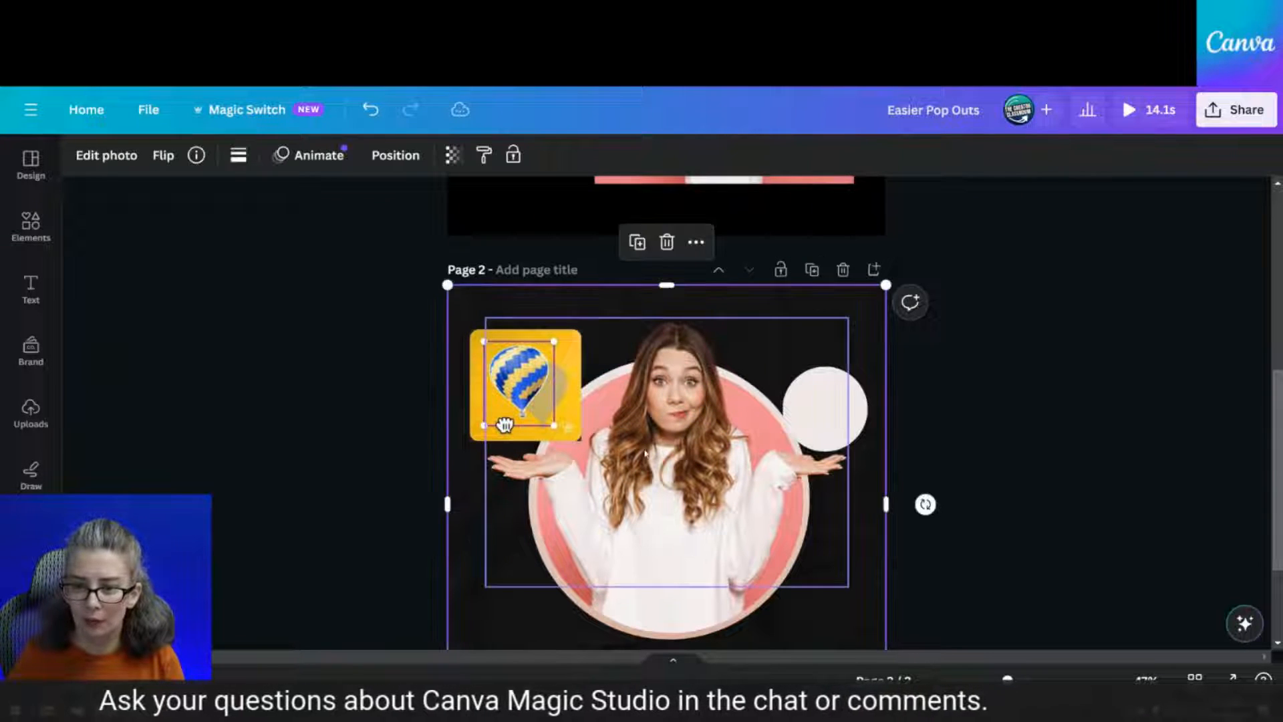
pyautogui.click(645, 453)
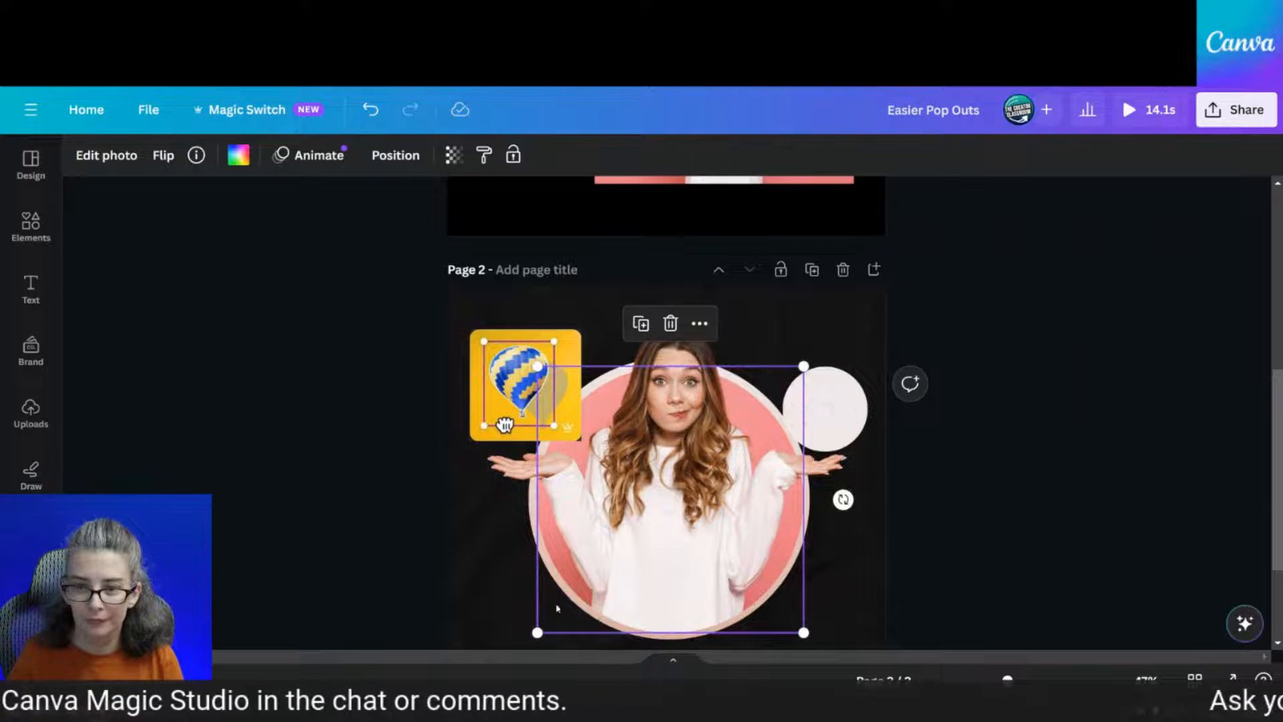
pyautogui.click(1051, 417)
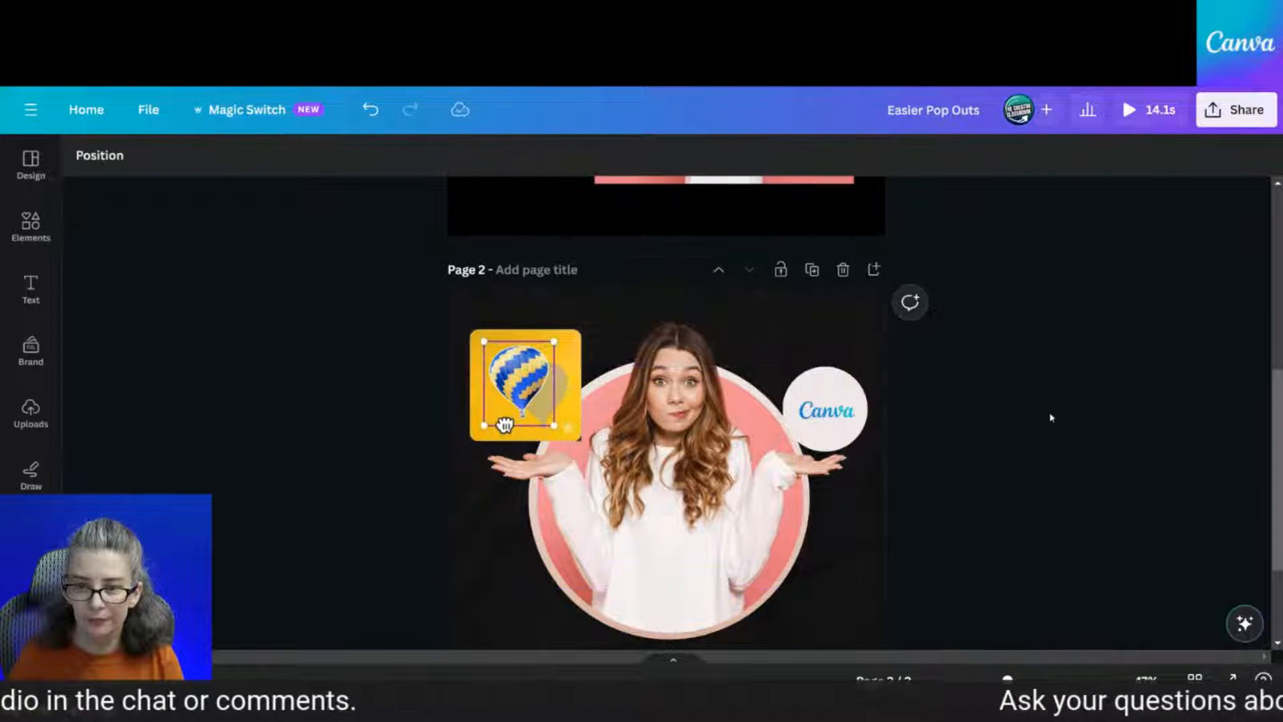
pyautogui.hotkey('ctrl', 'Tab')
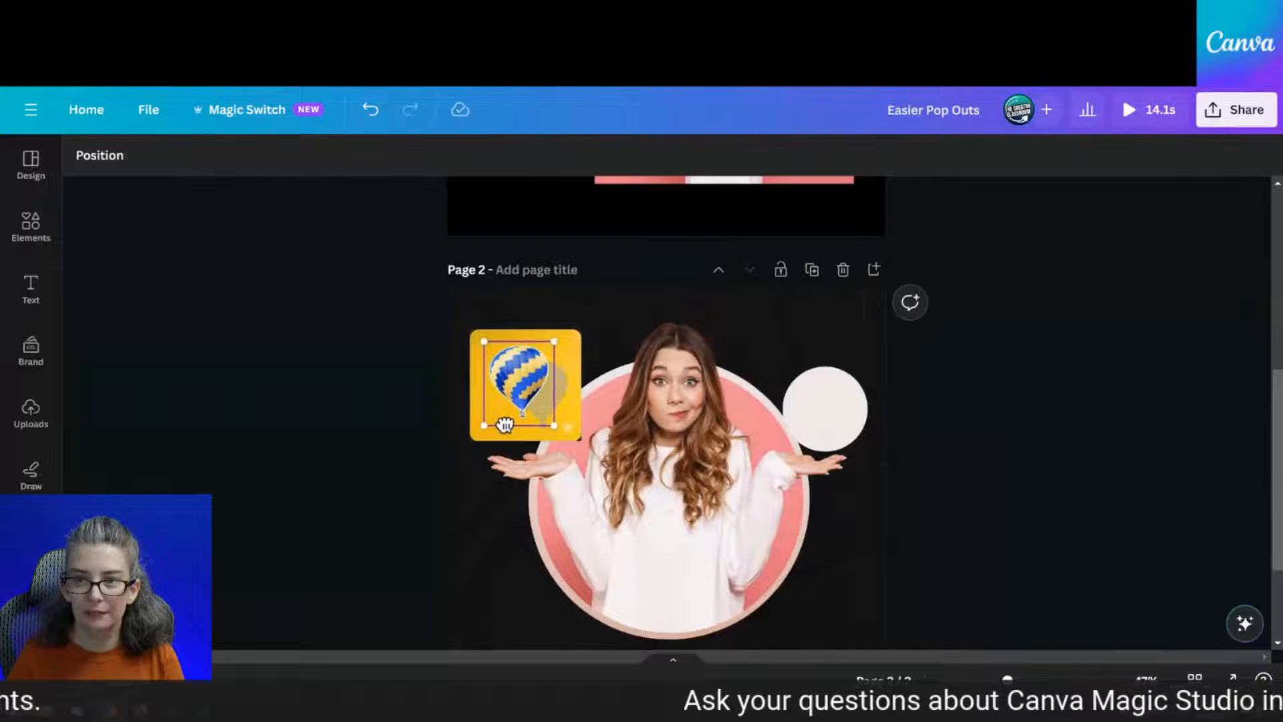
pyautogui.hotkey('ctrl', 'Tab')
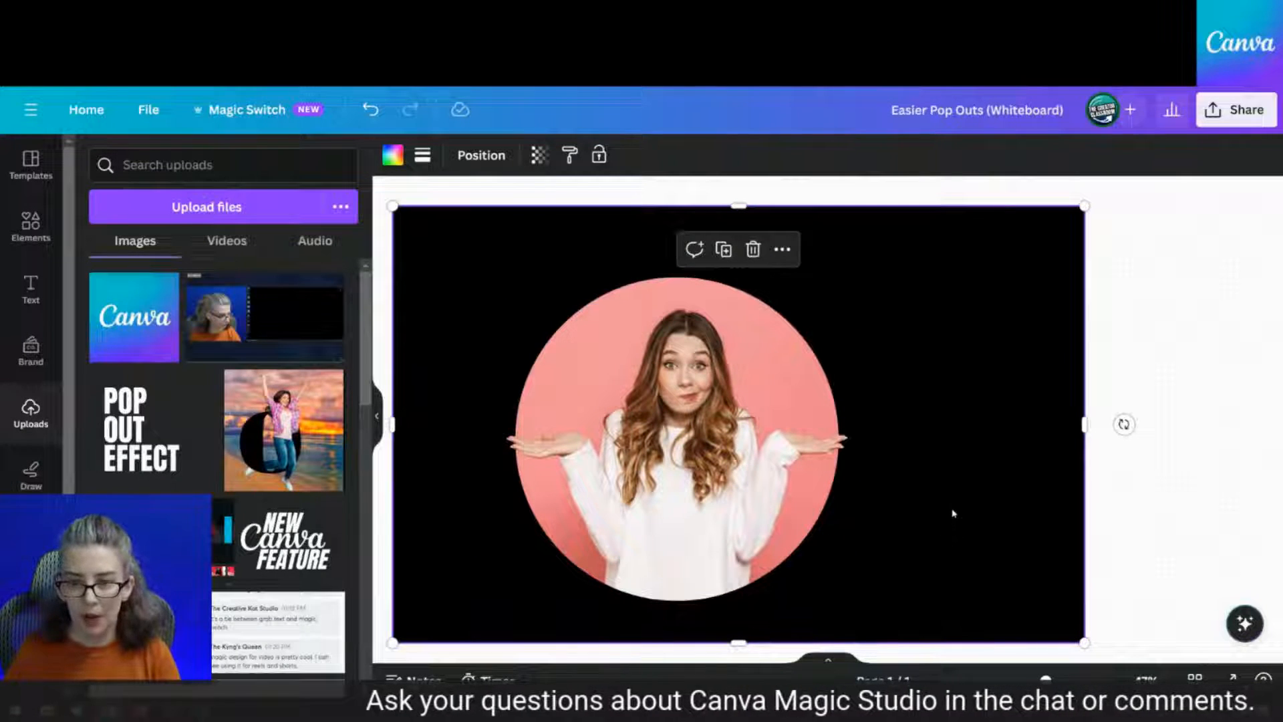
# Delete the overlapping copy of the photo, keeping one circle photo selected
pyautogui.click(657, 359)
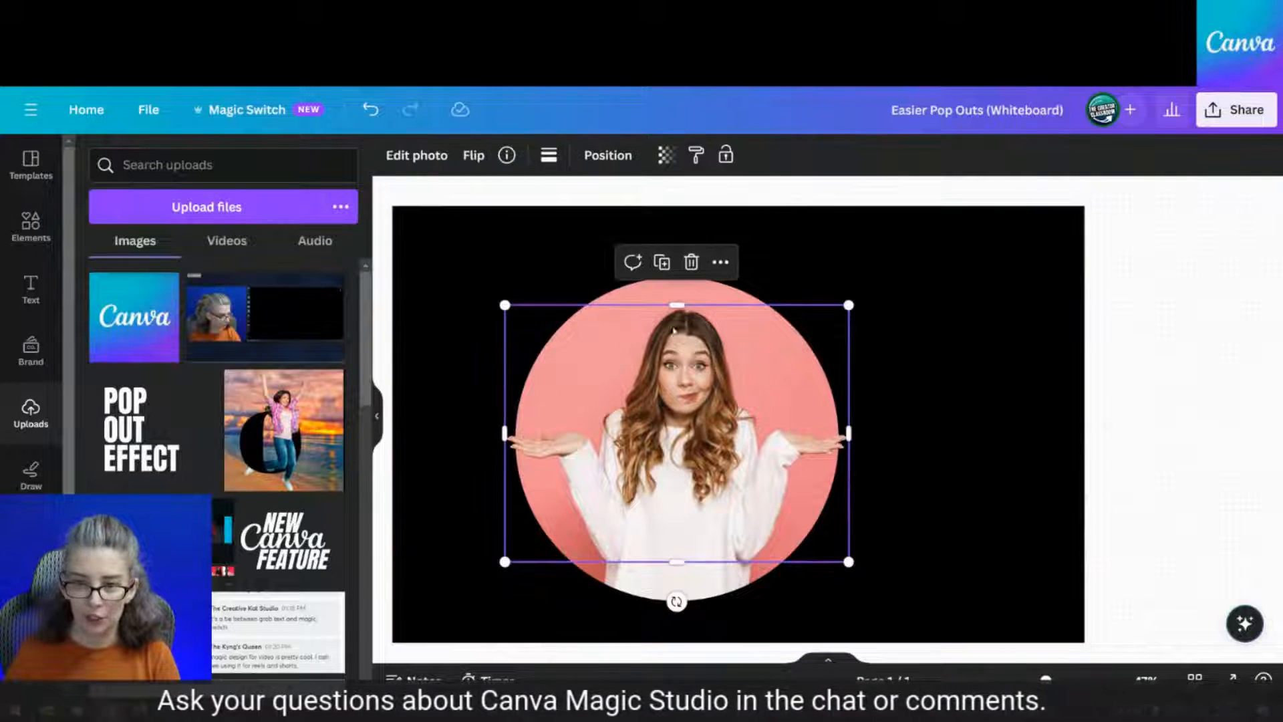
pyautogui.click(692, 261)
pyautogui.click(687, 459)
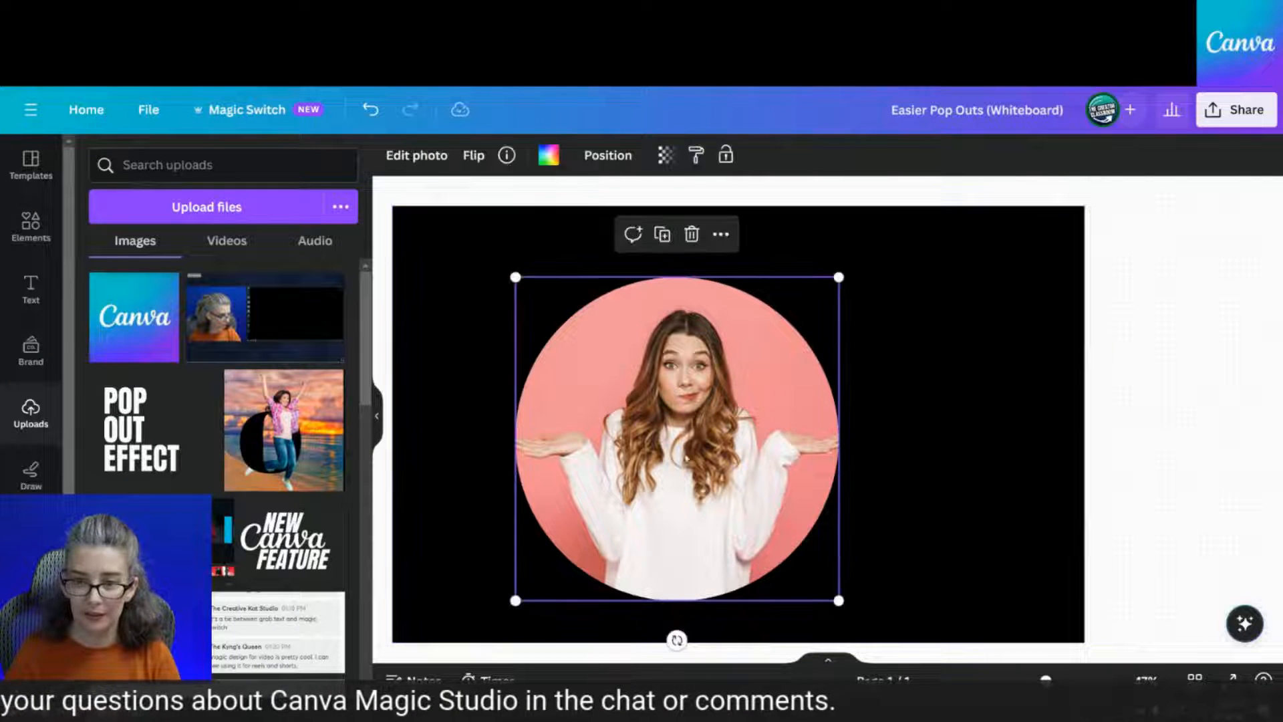
pyautogui.click(1009, 464)
pyautogui.click(679, 452)
# Crop the circle photo to enlarge the woman and reposition her inside the circle
pyautogui.doubleClick(678, 449)
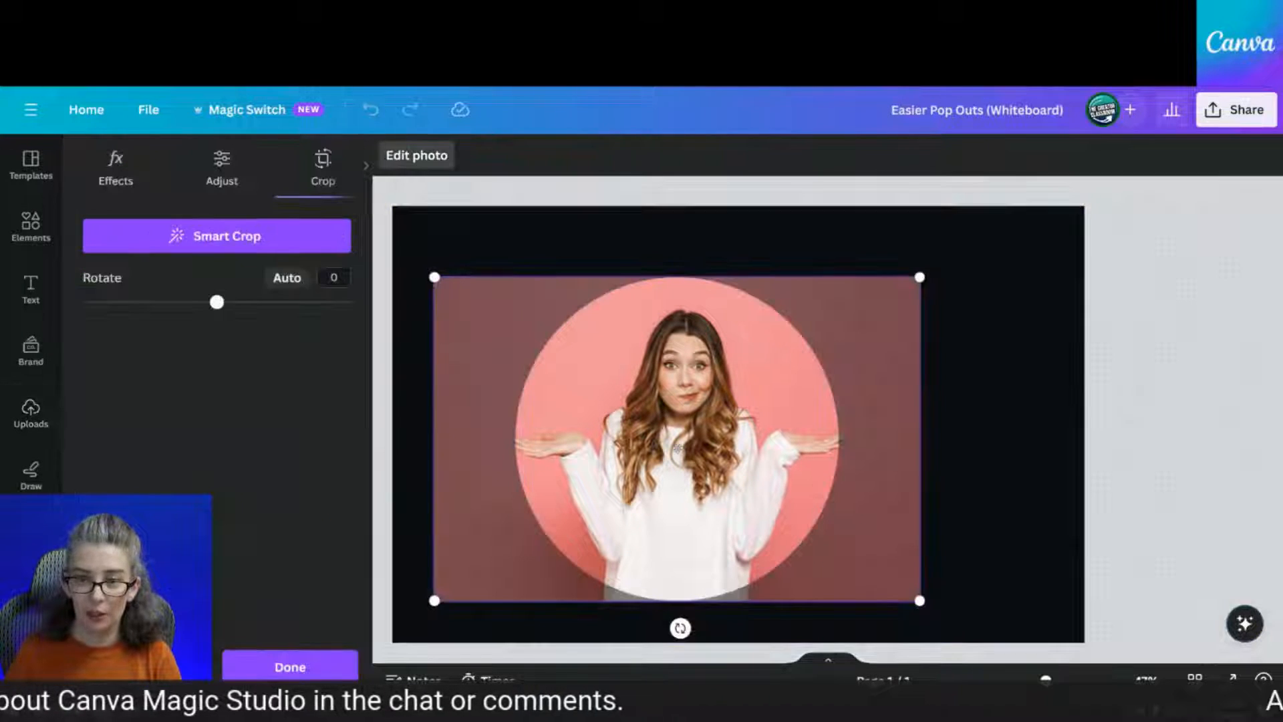
pyautogui.moveTo(921, 276); pyautogui.dragTo(1070, 178)
pyautogui.moveTo(945, 339); pyautogui.dragTo(859, 332)
pyautogui.moveTo(980, 603); pyautogui.dragTo(1010, 623)
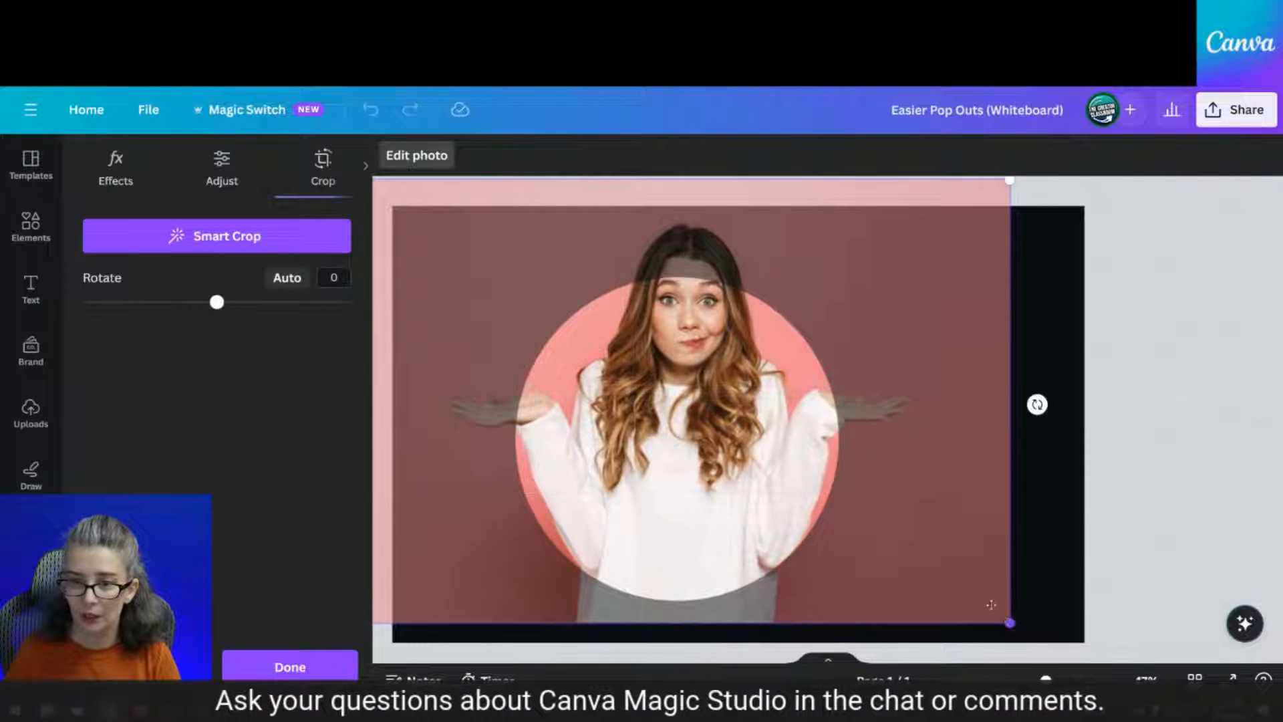
pyautogui.moveTo(937, 547); pyautogui.dragTo(911, 541)
pyautogui.click(1023, 480)
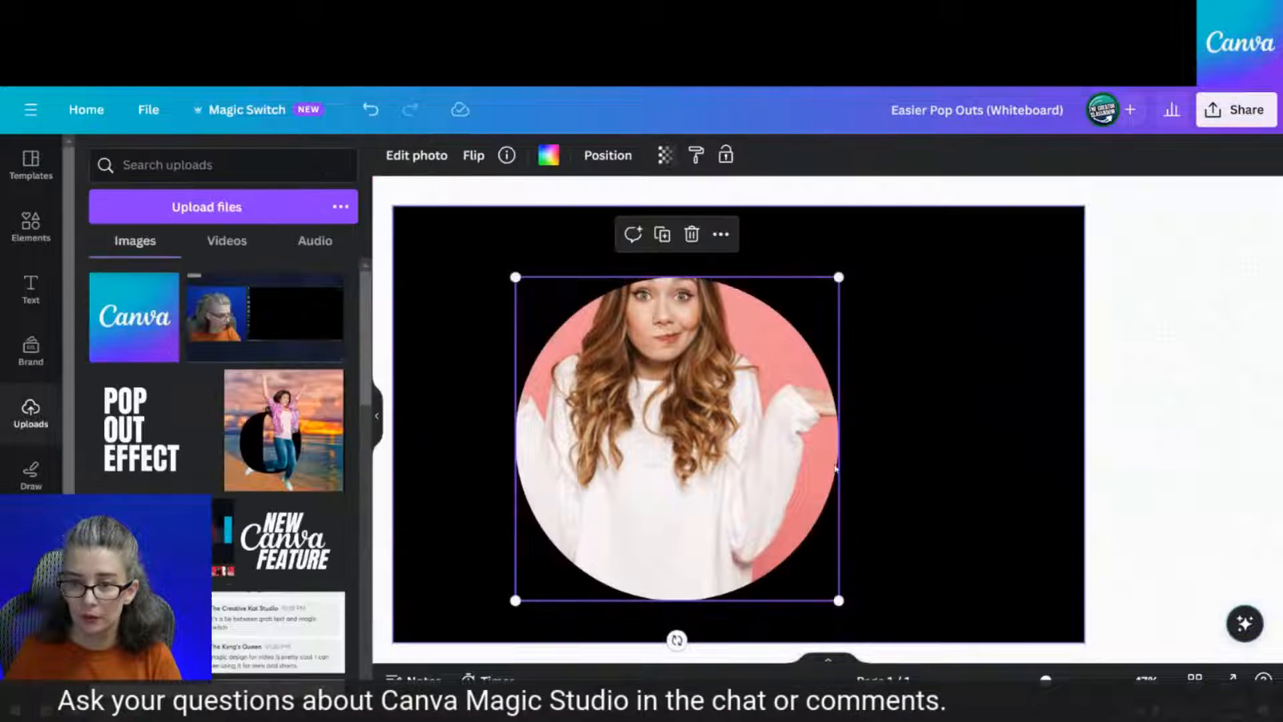
# Shift the woman slightly right in the crop, then Magic Grab her as her own layer
pyautogui.doubleClick(758, 450)
pyautogui.moveTo(769, 446); pyautogui.dragTo(792, 446)
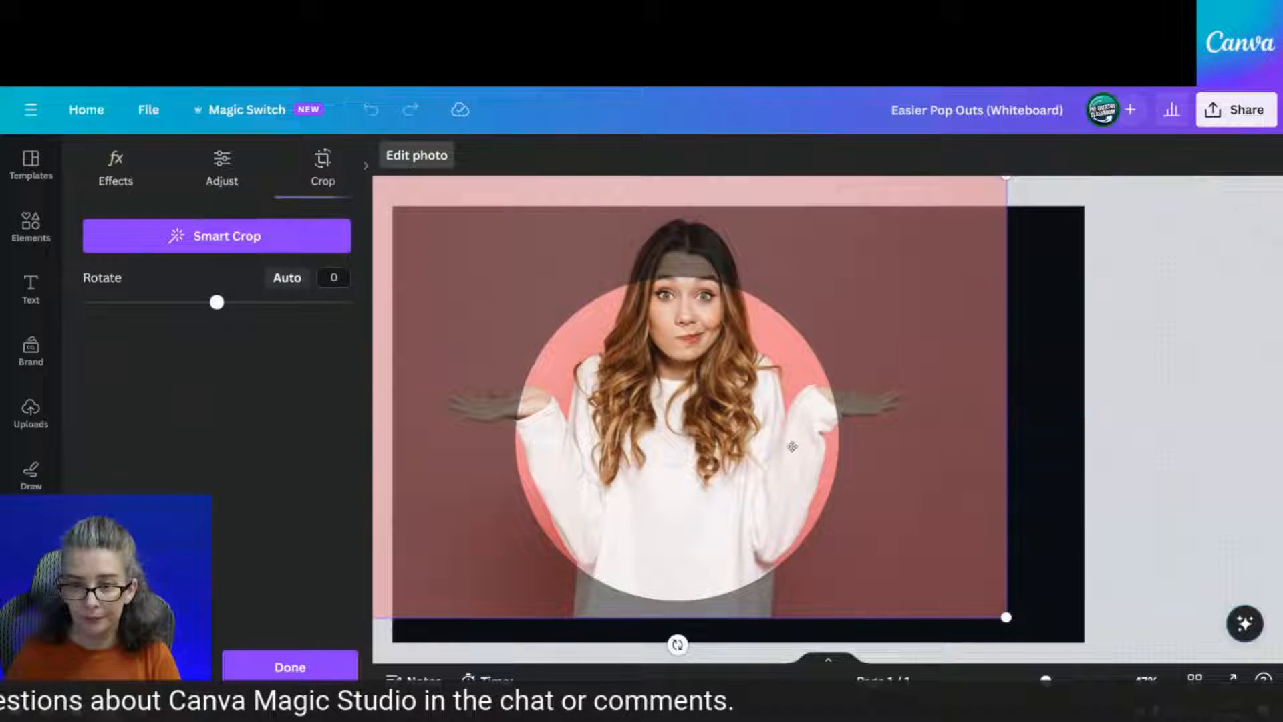
pyautogui.click(1047, 400)
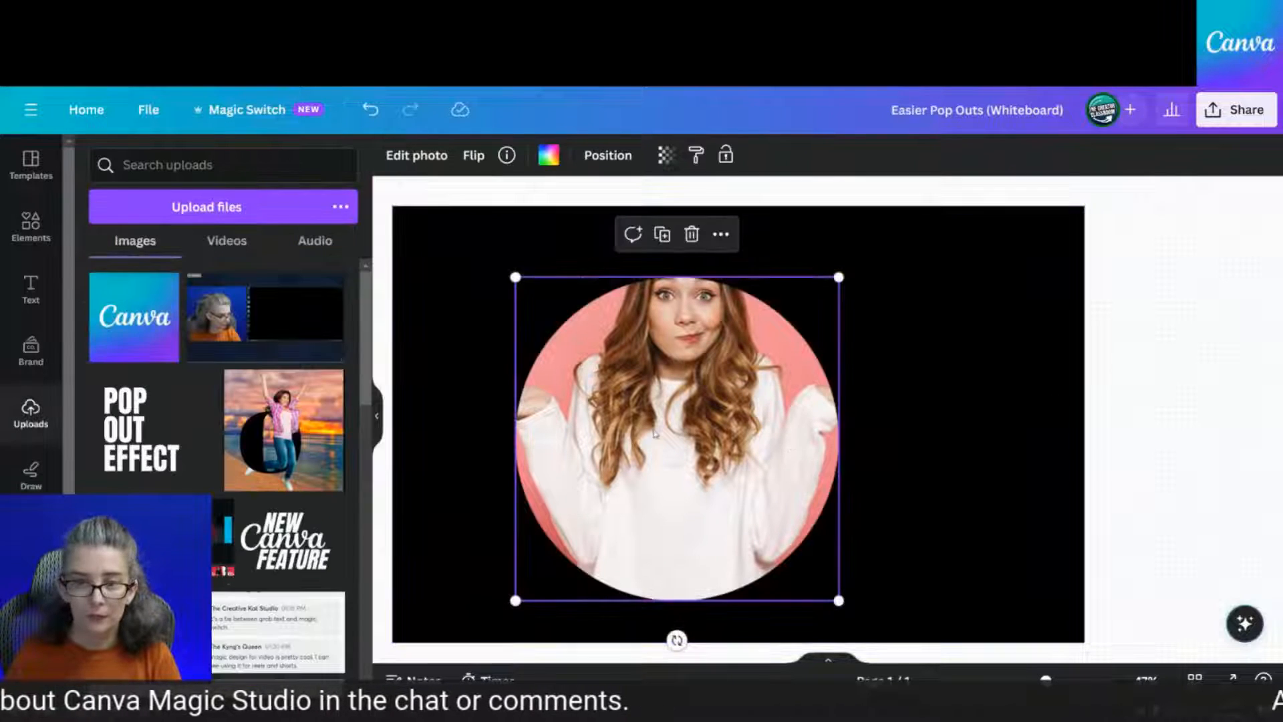
pyautogui.click(417, 156)
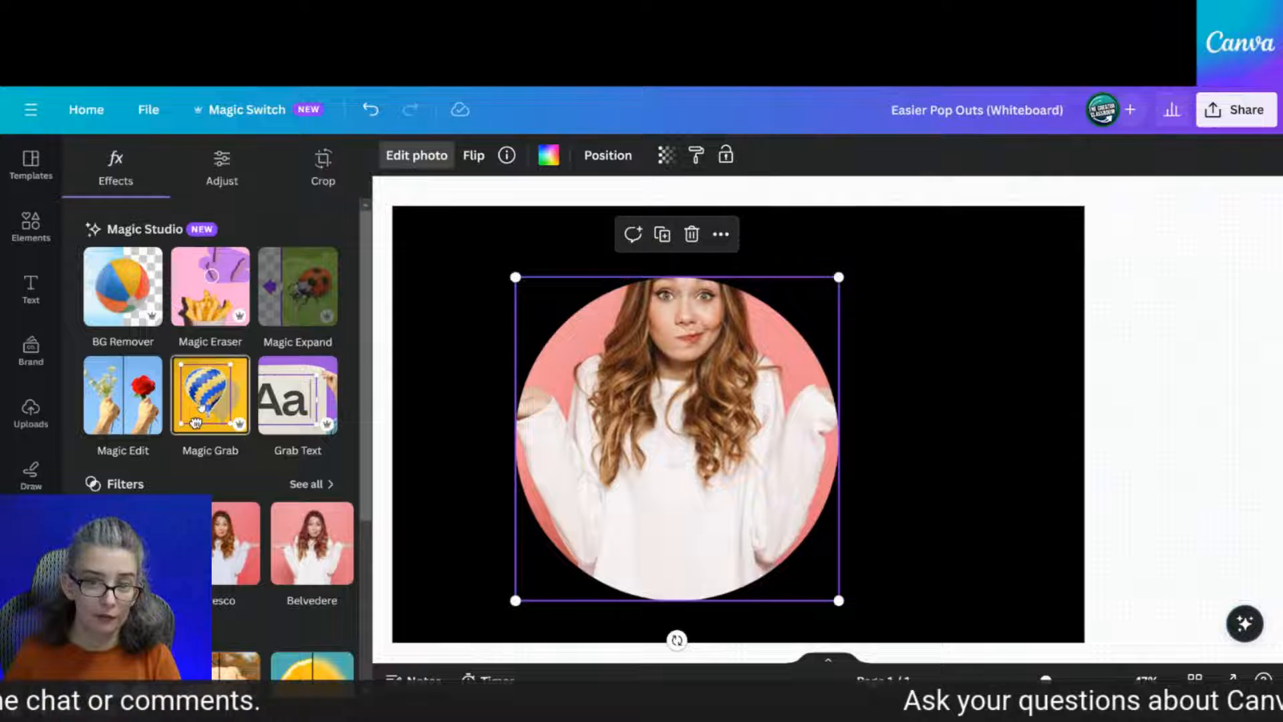
pyautogui.click(196, 422)
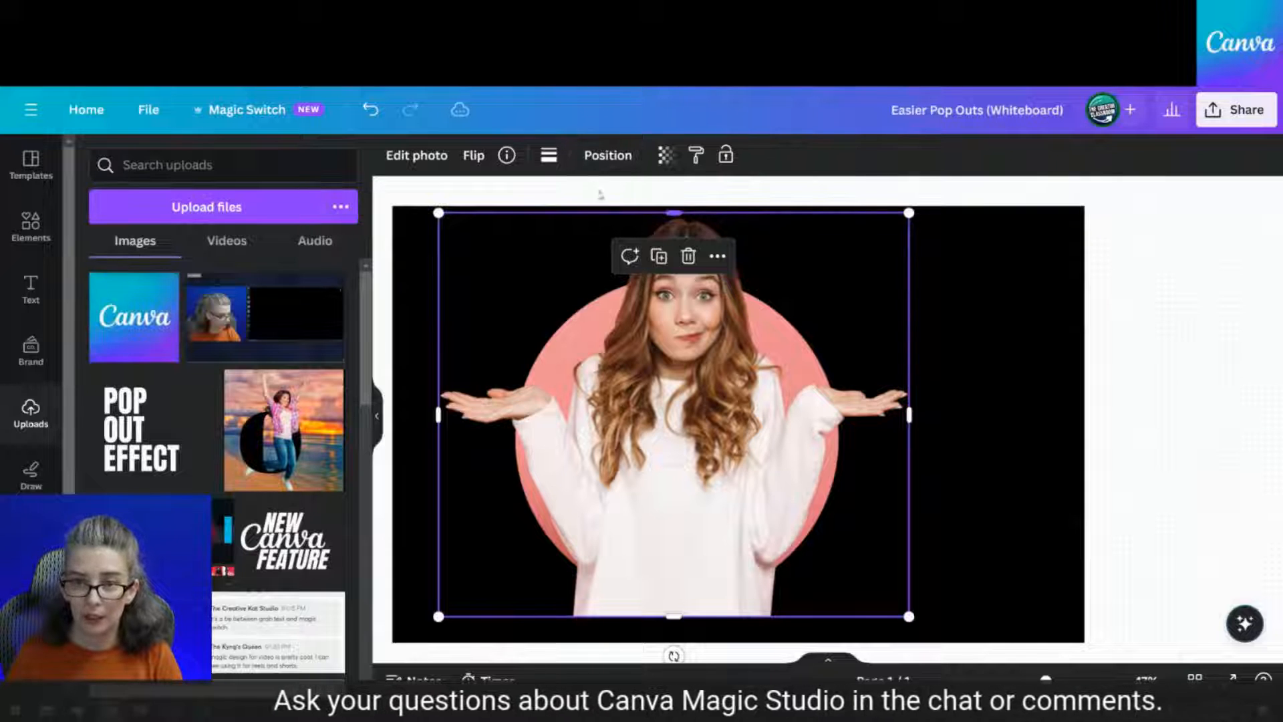
# Select the pink circle via the Layers list and trim the cut-out woman's bottom edge upward
pyautogui.click(608, 155)
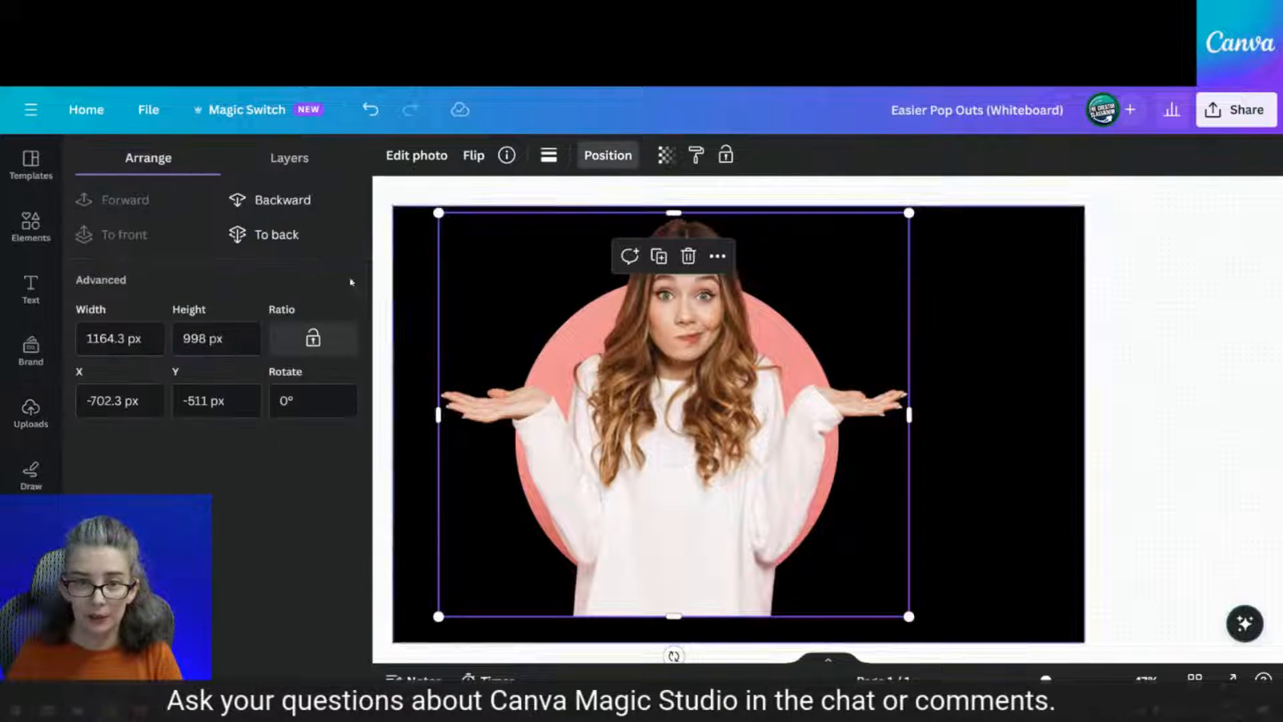
pyautogui.click(290, 159)
pyautogui.click(263, 322)
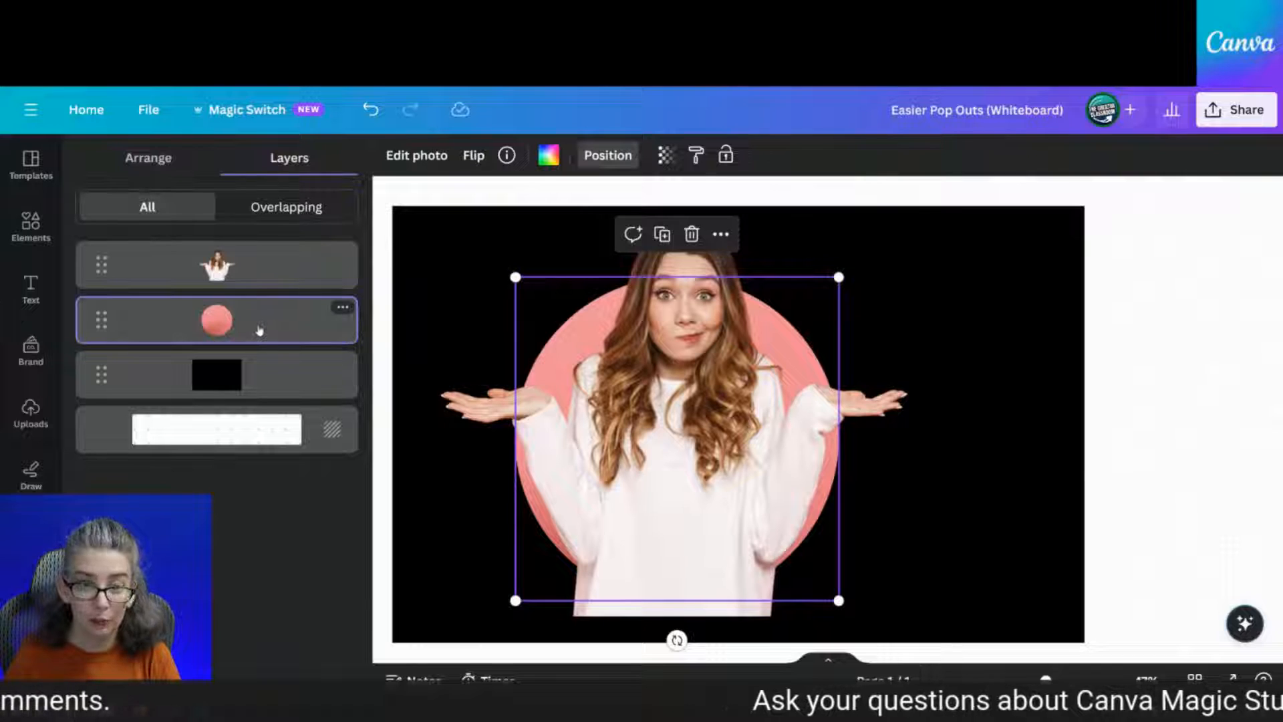
pyautogui.click(421, 156)
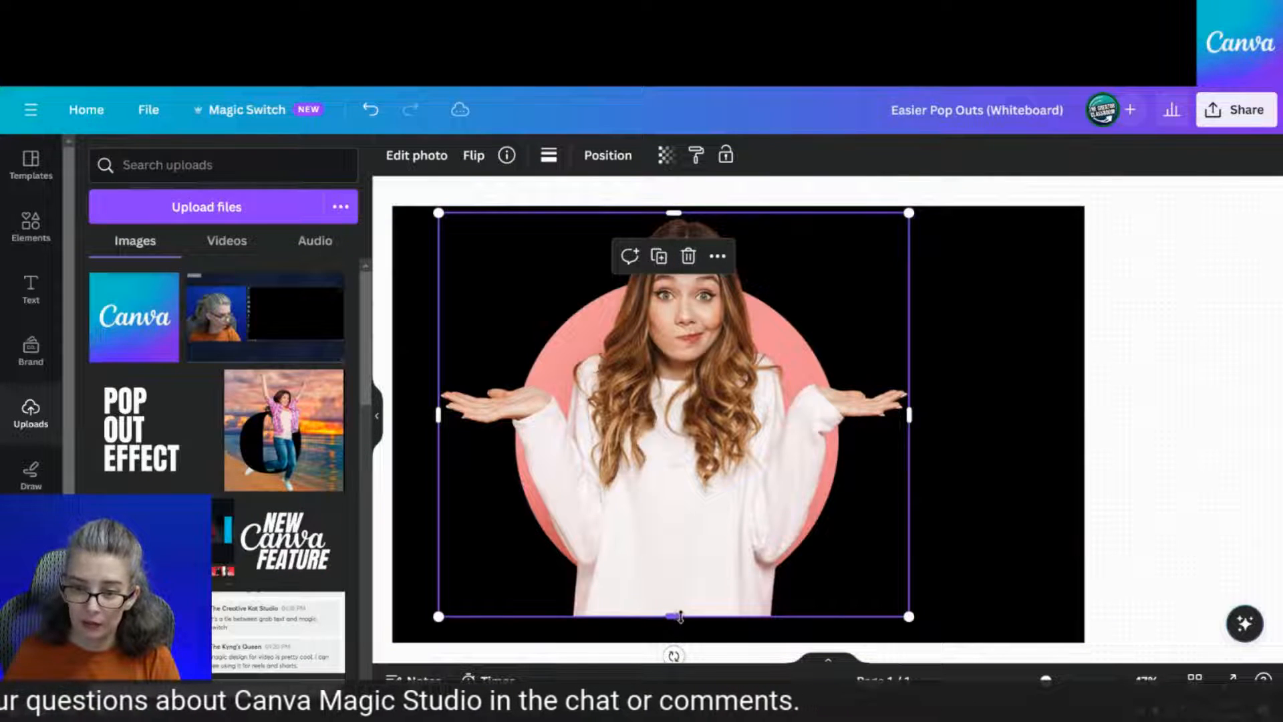
pyautogui.moveTo(674, 616); pyautogui.dragTo(682, 542)
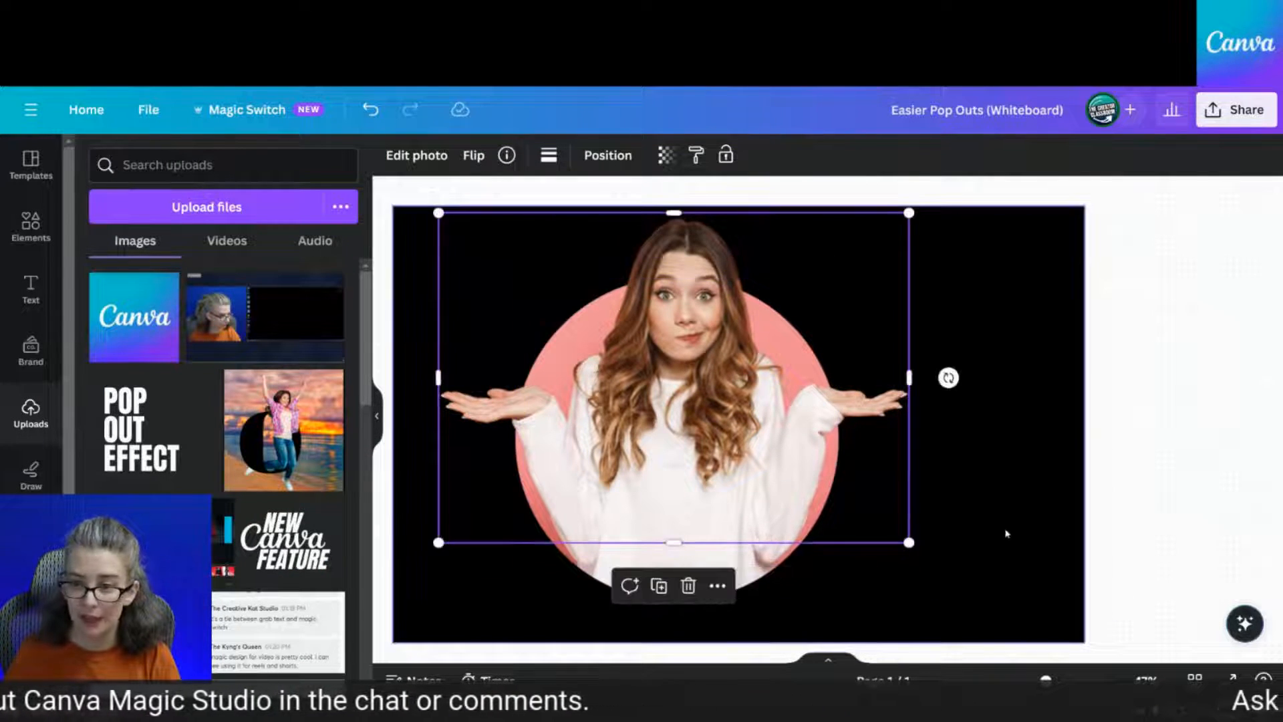
pyautogui.click(1006, 532)
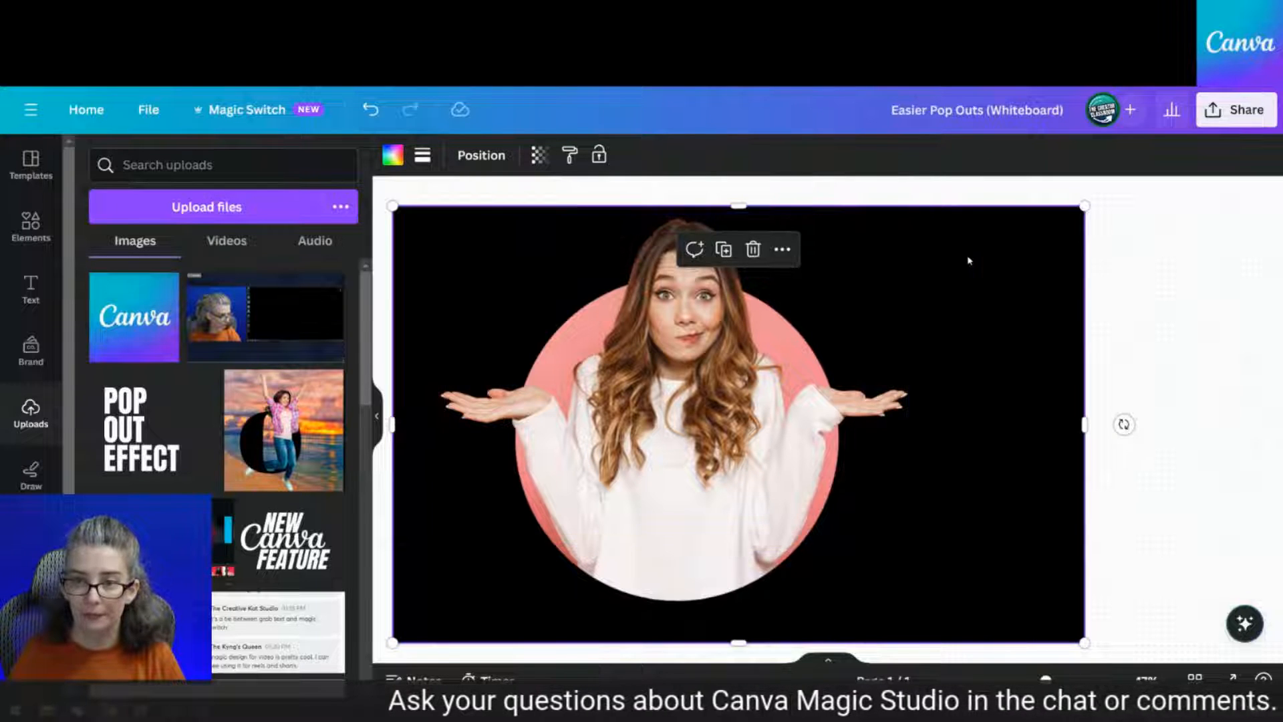
pyautogui.click(1178, 277)
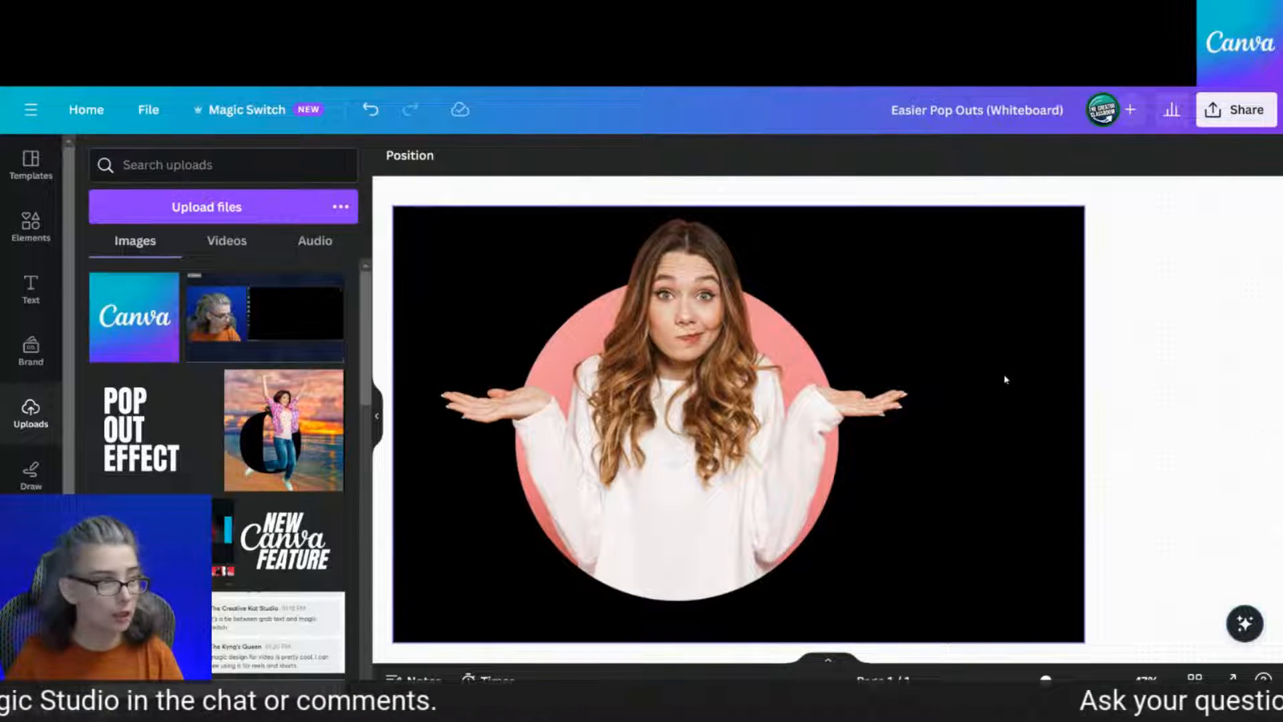
# Add a new circle, enlarge it, and centre it over the woman and pink circle
pyautogui.press('c')
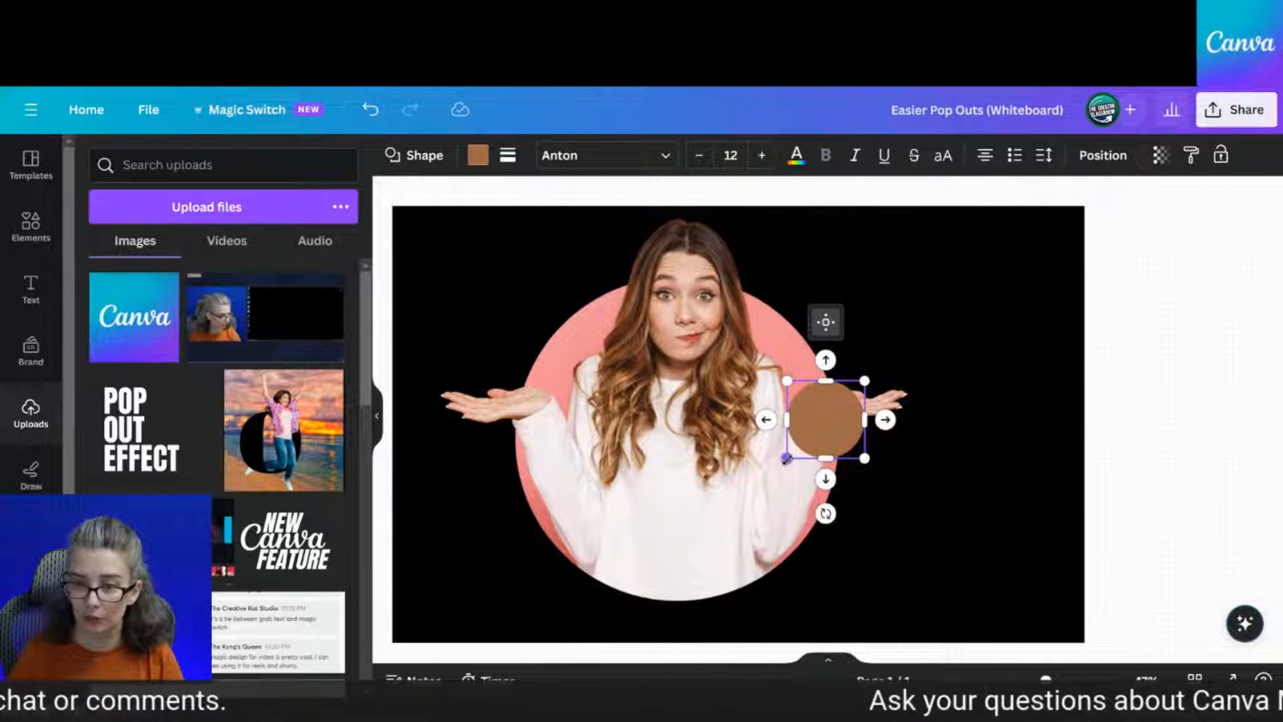
pyautogui.moveTo(787, 458); pyautogui.dragTo(426, 599)
pyautogui.moveTo(726, 598); pyautogui.dragTo(695, 491)
pyautogui.moveTo(839, 601); pyautogui.dragTo(846, 607)
pyautogui.moveTo(745, 537); pyautogui.dragTo(746, 536)
# Colour the new circle pale pink-white and move its layer beneath the photos
pyautogui.click(486, 163)
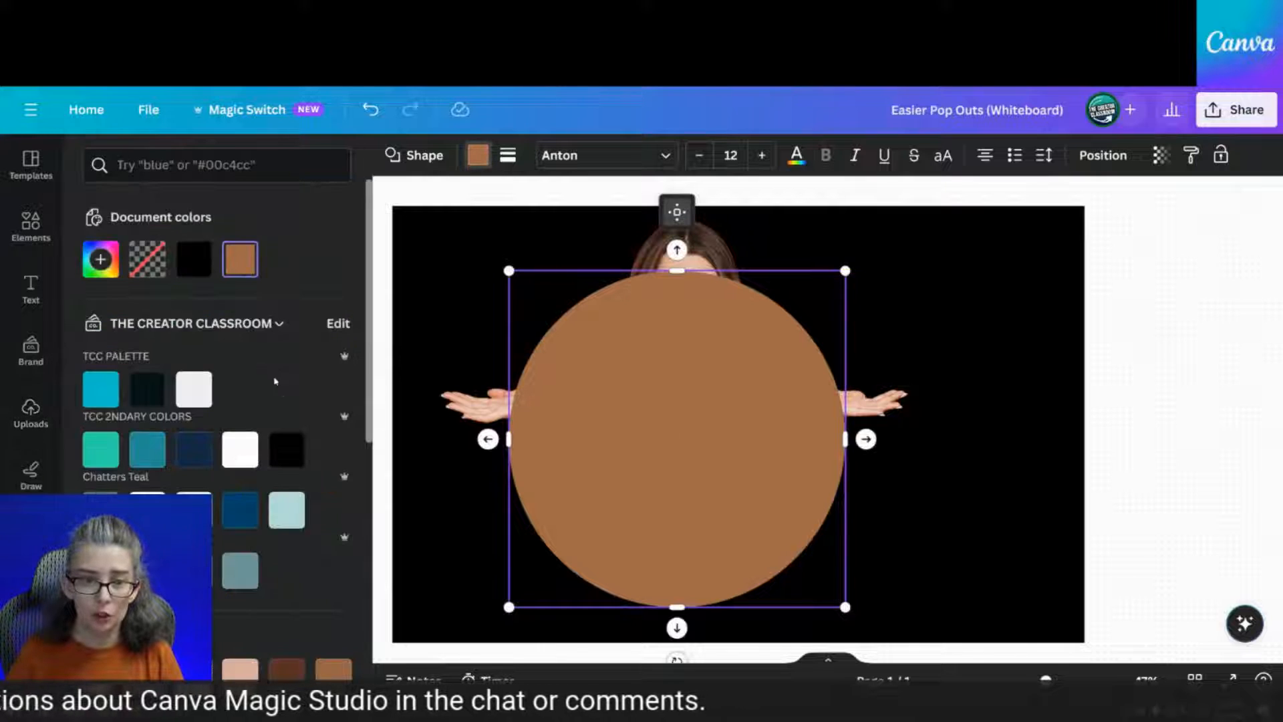
pyautogui.scroll(-3, 325, 552)
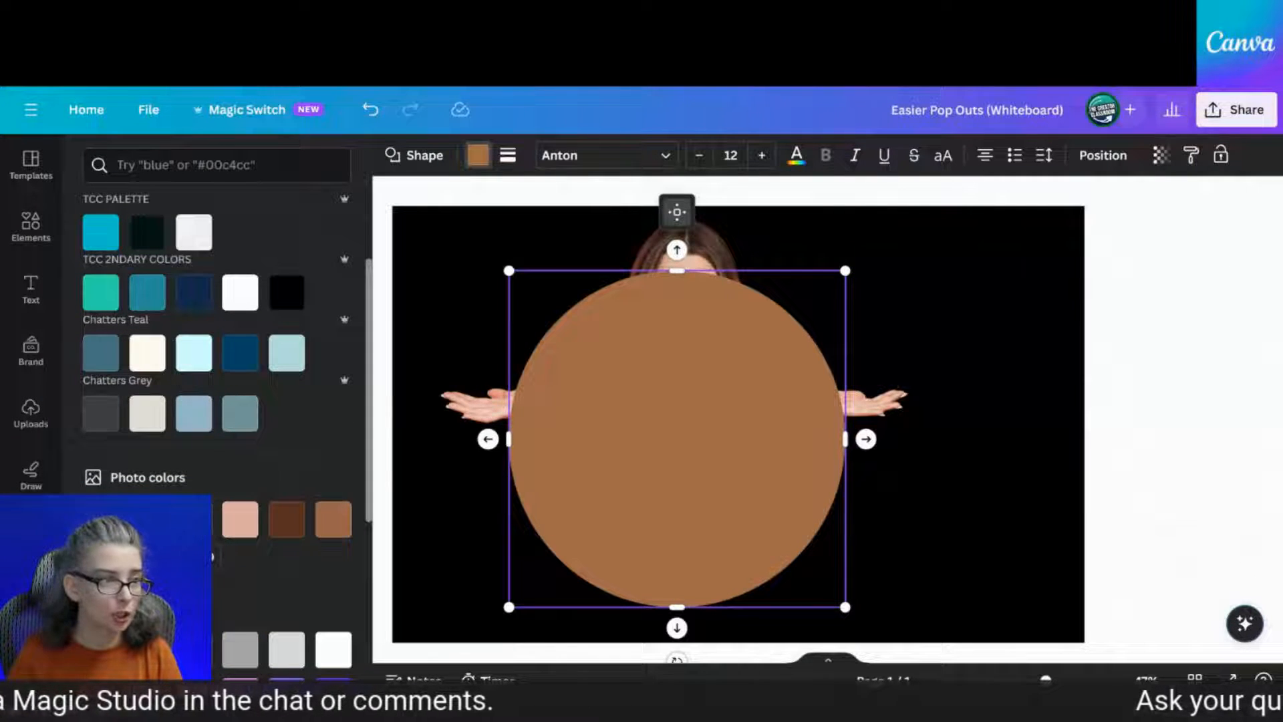
pyautogui.click(194, 522)
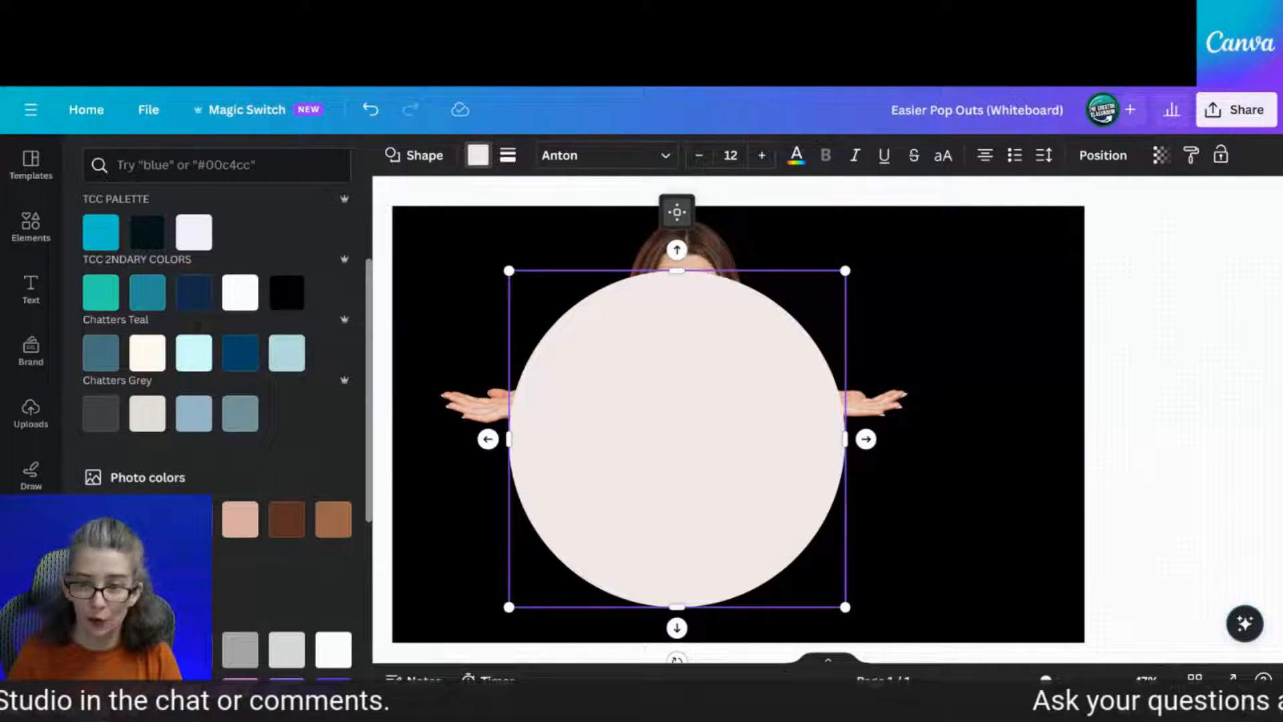
pyautogui.click(1120, 161)
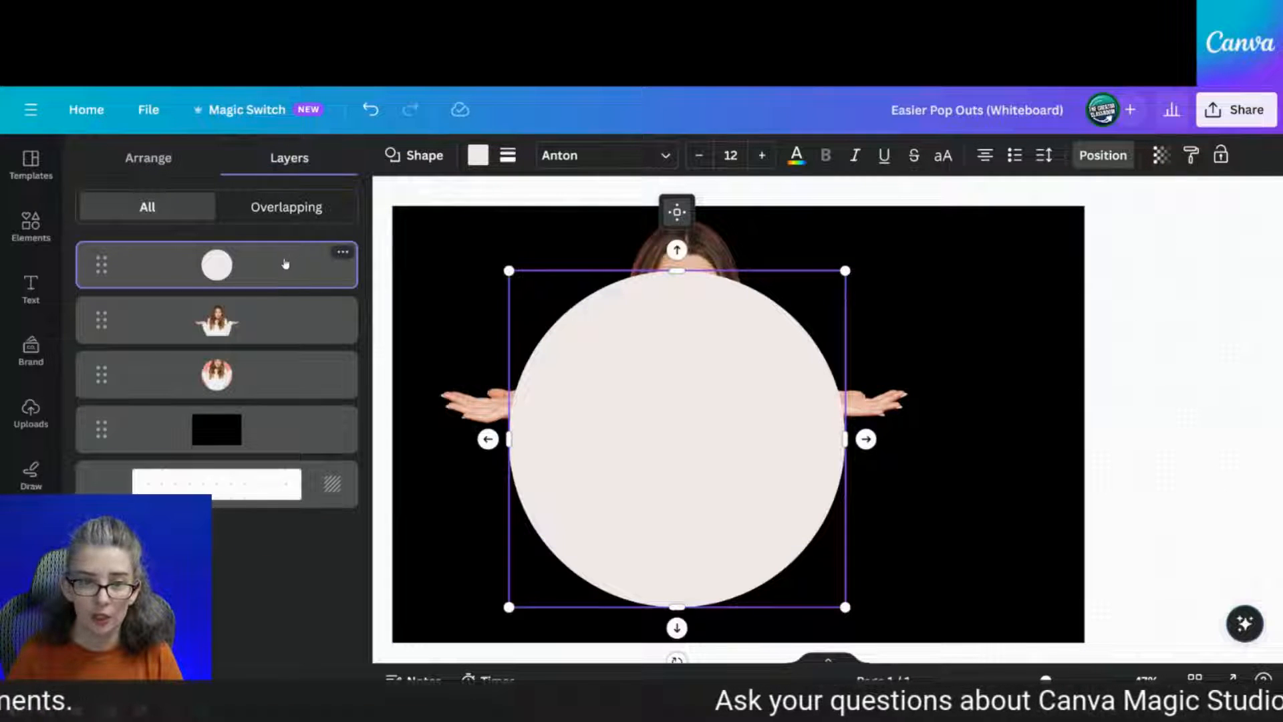
pyautogui.moveTo(284, 263); pyautogui.dragTo(279, 398)
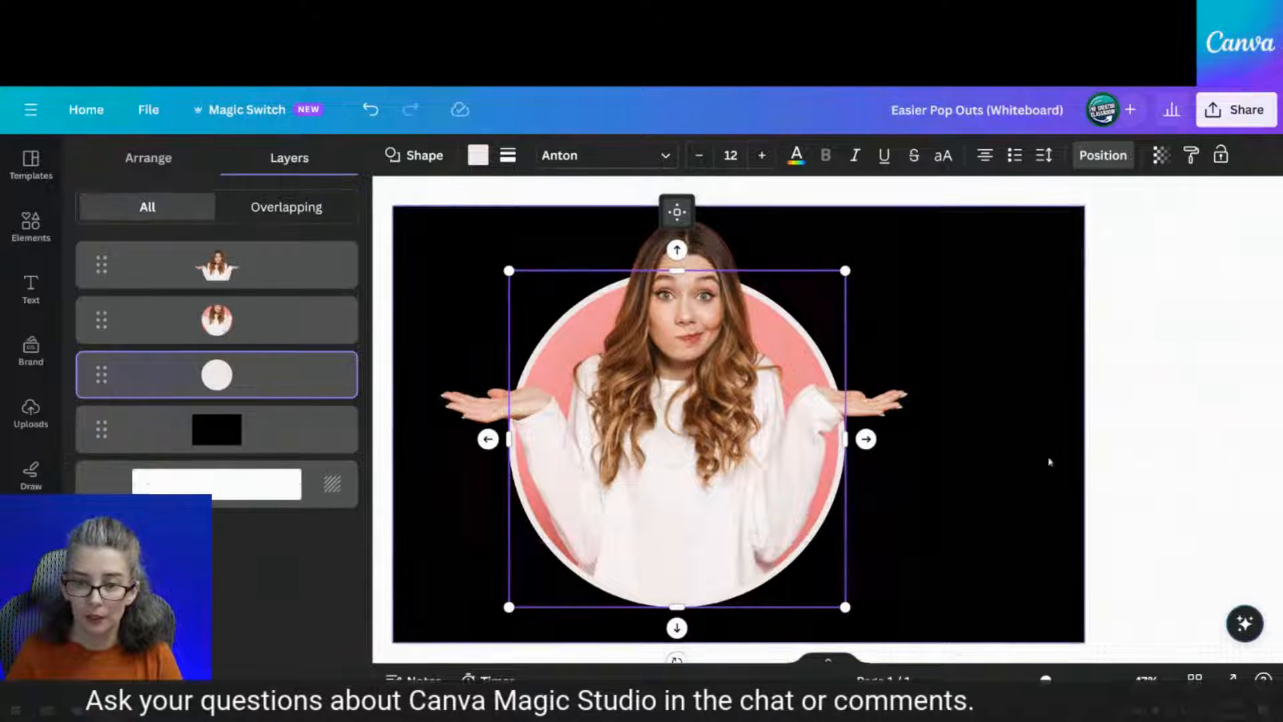
pyautogui.click(1020, 455)
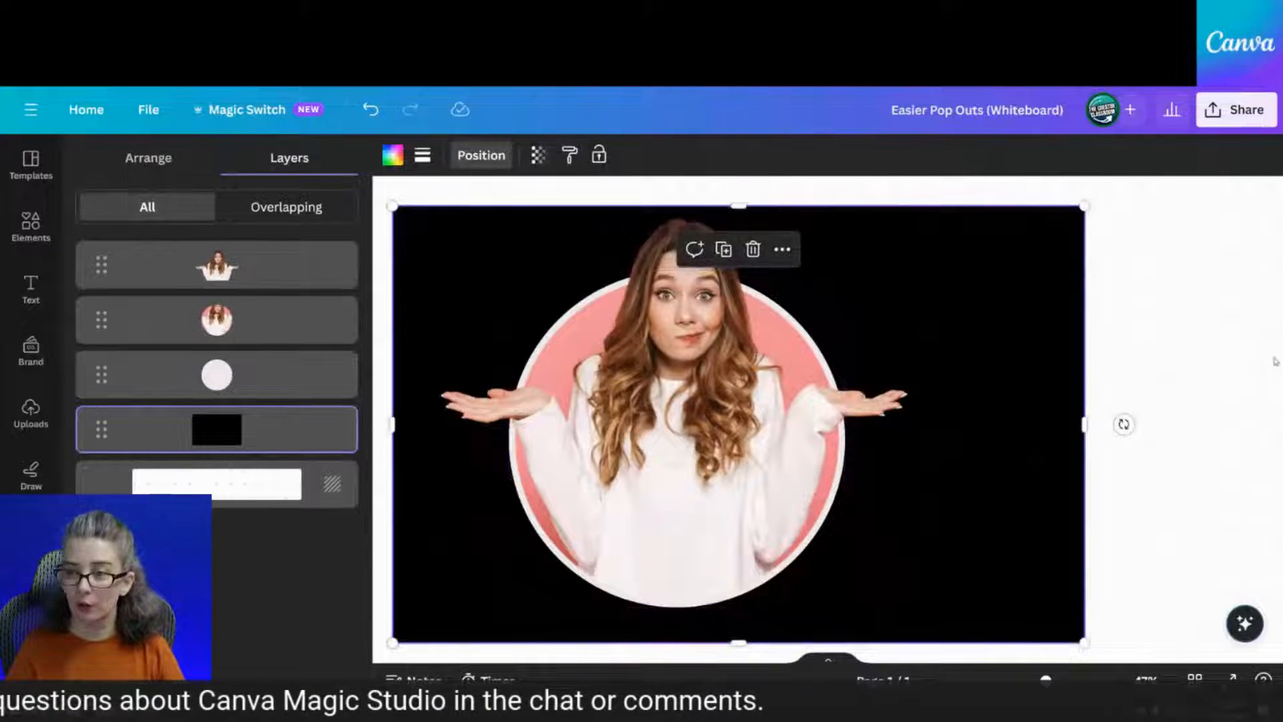
pyautogui.click(1227, 366)
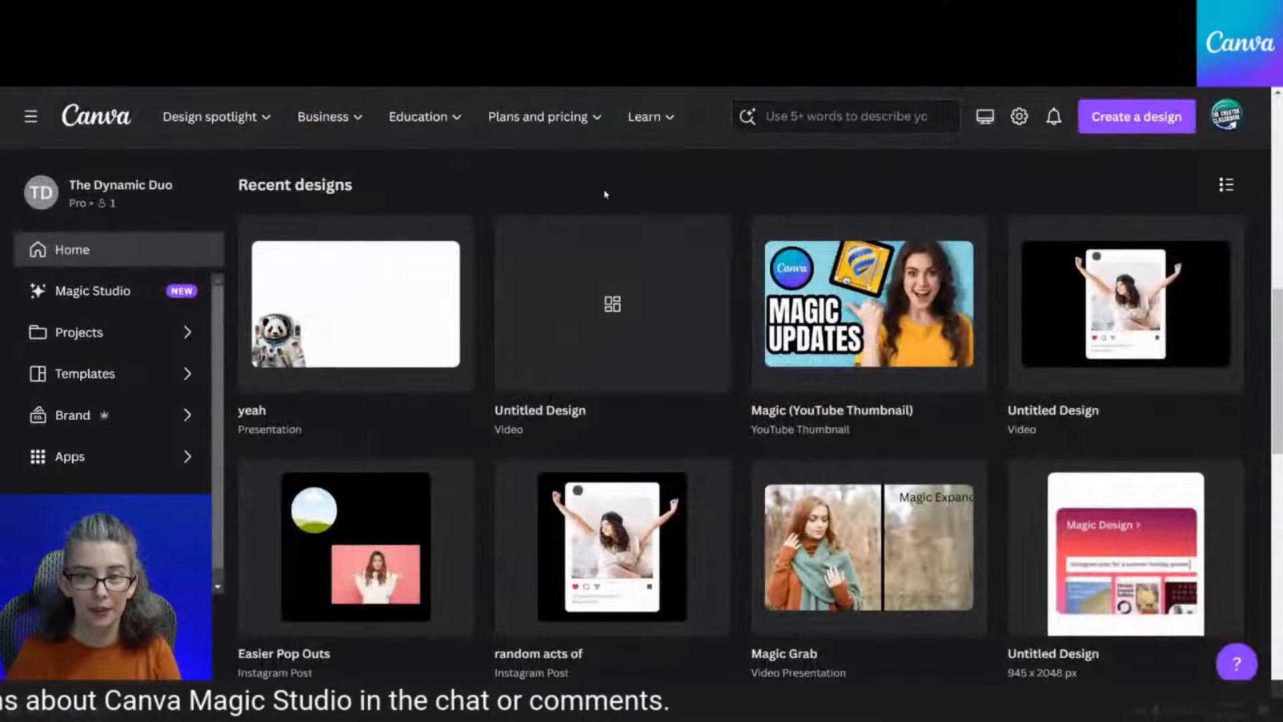
# Search the Canva home page for 'thumbnail' templates
pyautogui.scroll(1, 605, 194)
pyautogui.scroll(2, 605, 195)
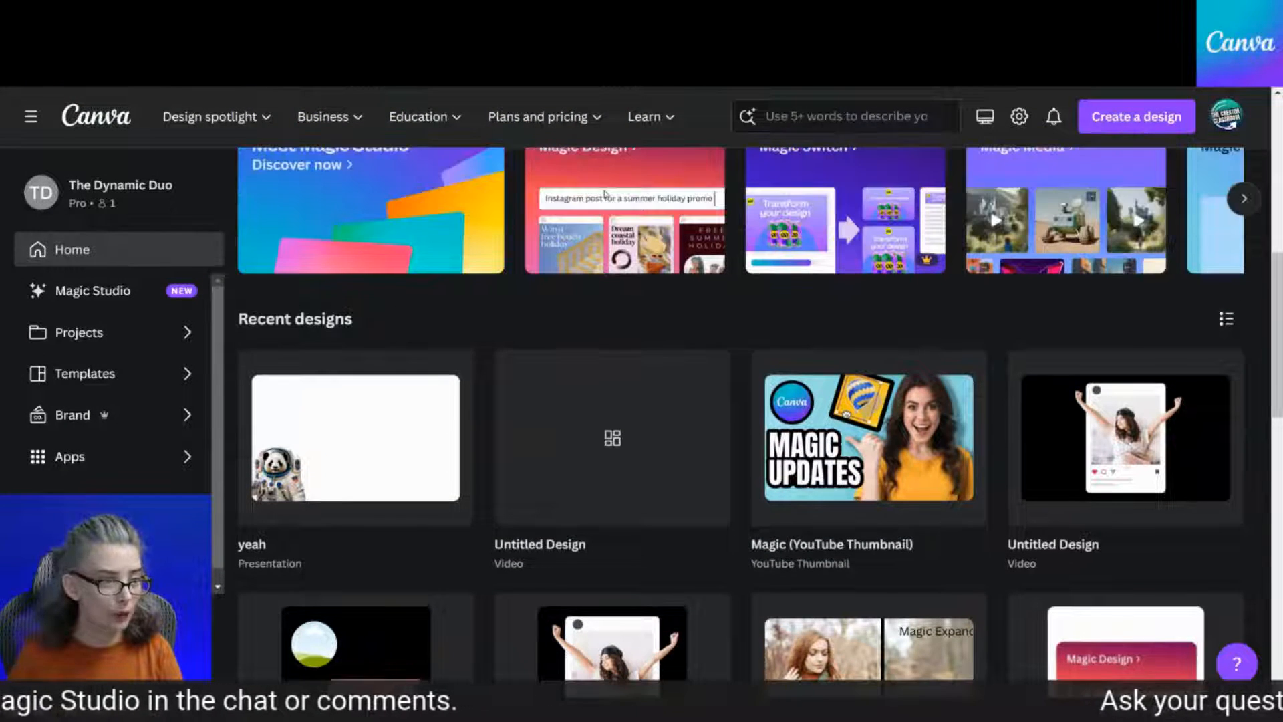
pyautogui.scroll(3, 605, 194)
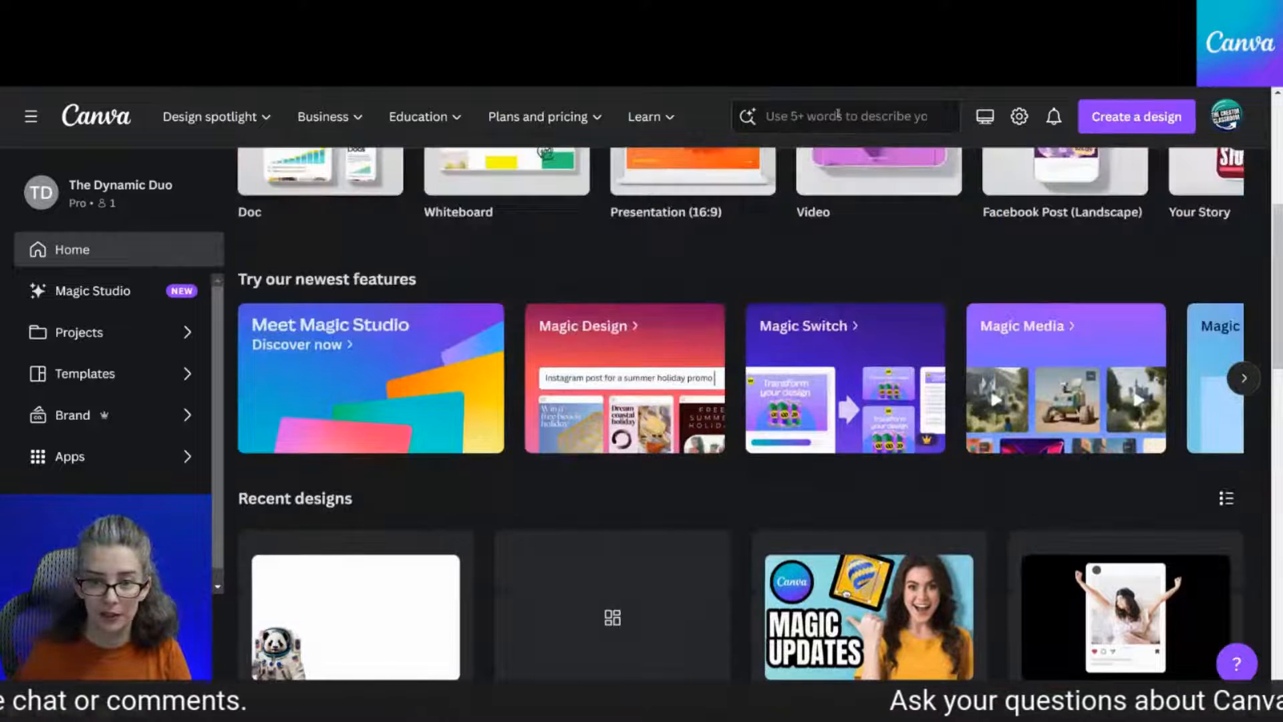
pyautogui.scroll(5, 604, 284)
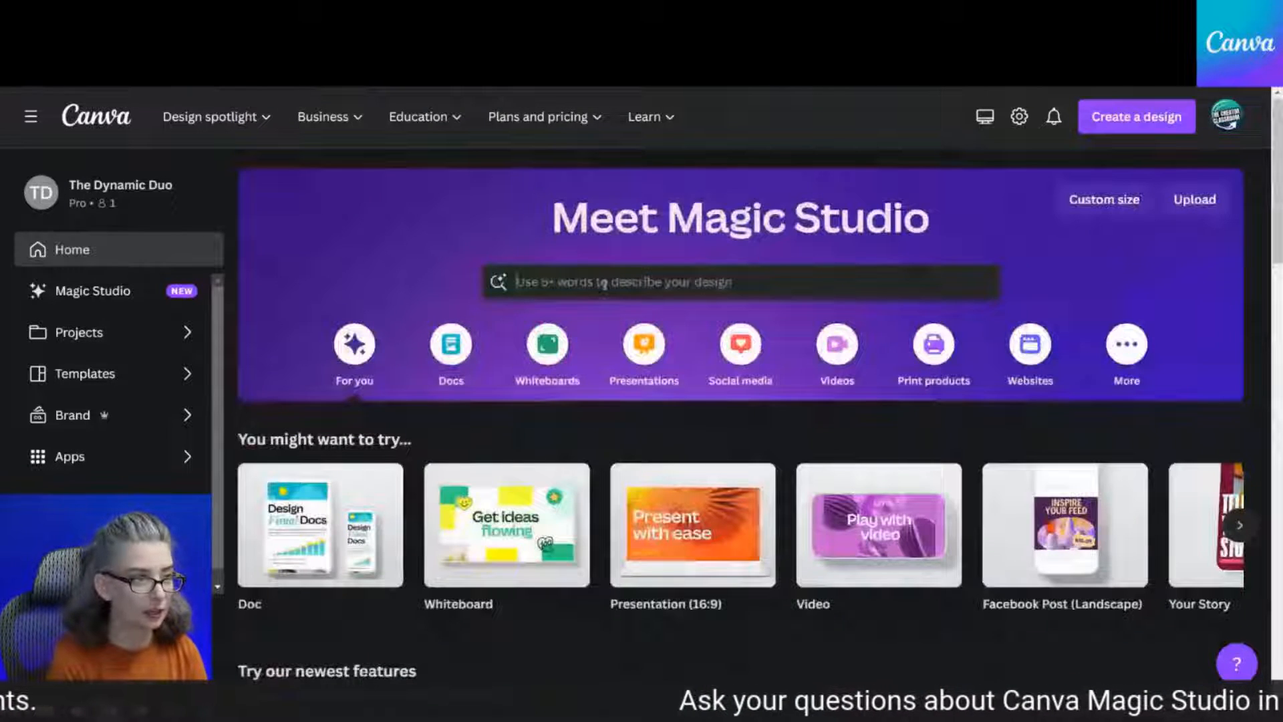
pyautogui.click(604, 283)
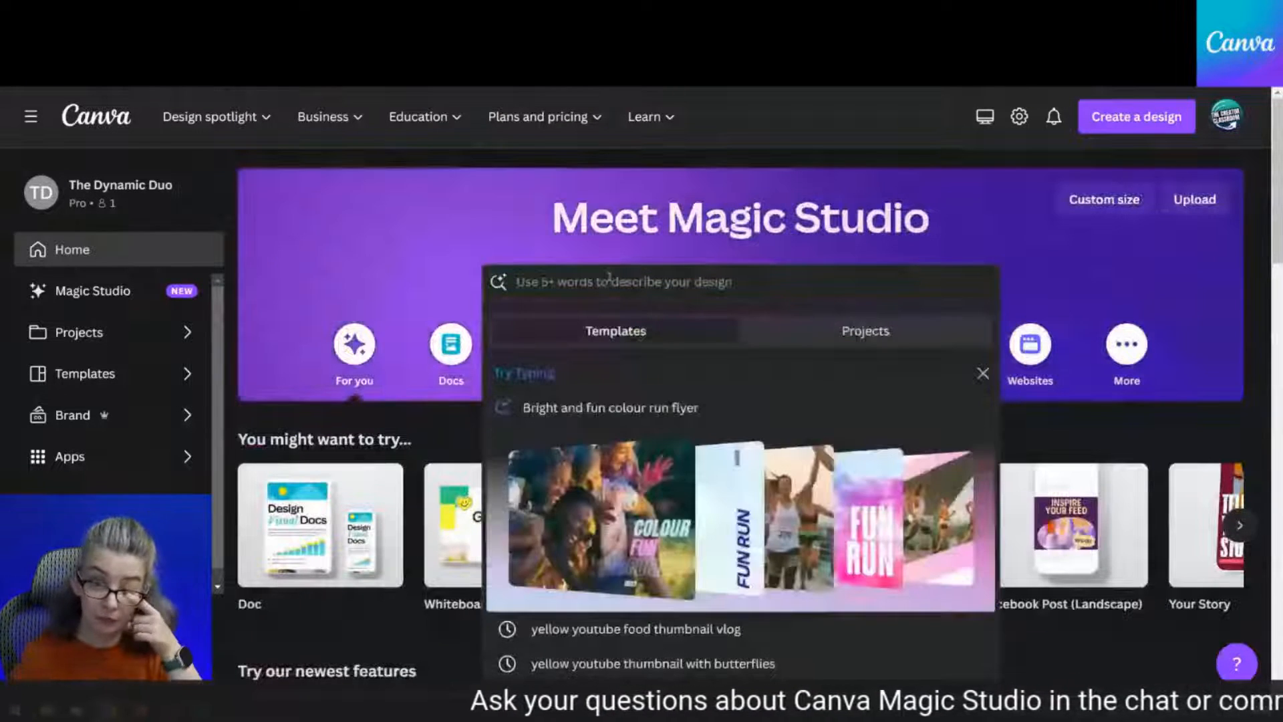
pyautogui.write('thumbnail')
pyautogui.press('Return')
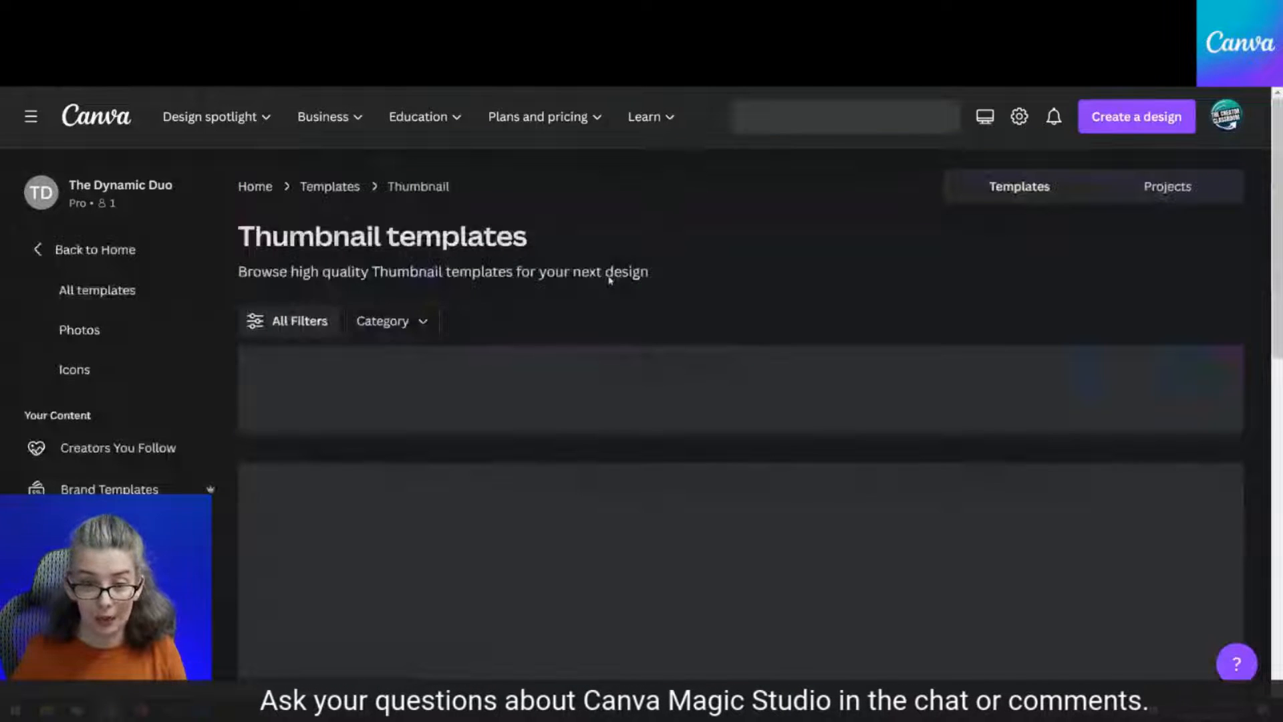
# Open the first result, Most Attractive Youtube Thumbnail, and customize it
pyautogui.scroll(-1, 446, 360)
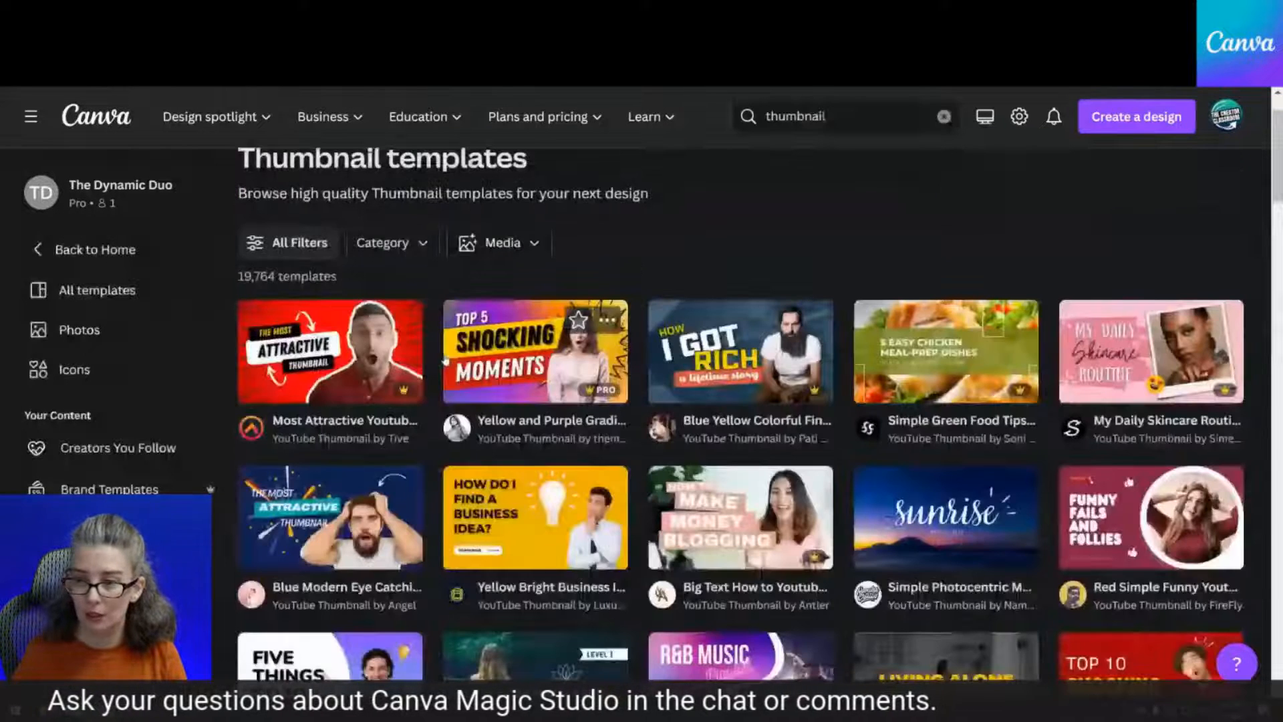
pyautogui.scroll(1, 446, 360)
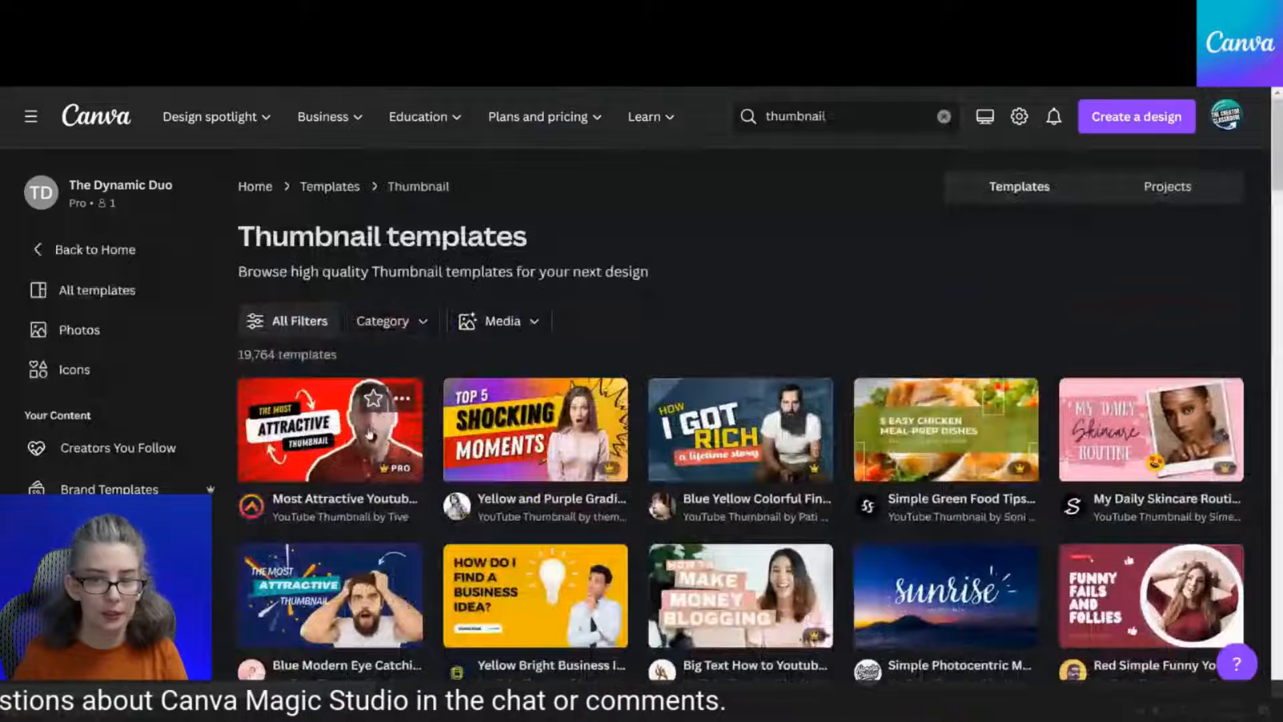
pyautogui.click(369, 433)
pyautogui.click(944, 326)
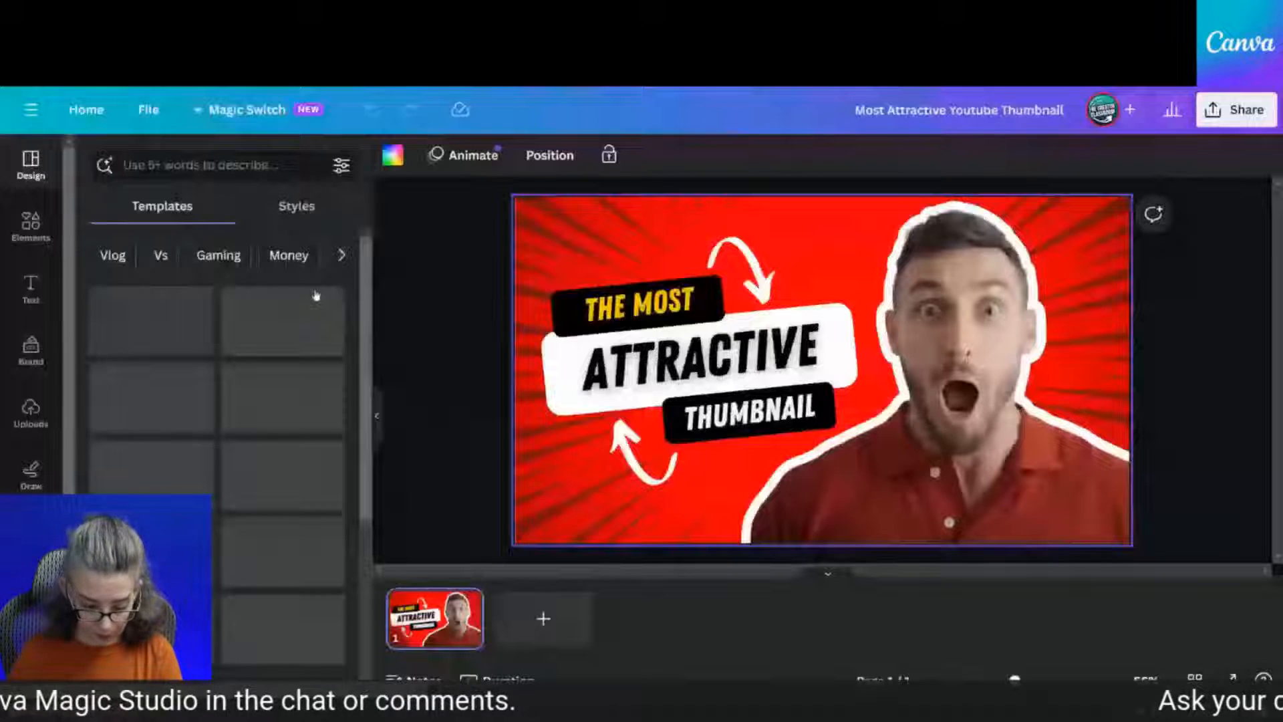
# Delete all the template's text, photo and red background, leaving a blank white page
pyautogui.moveTo(382, 224); pyautogui.dragTo(1270, 531)
pyautogui.press('Delete')
pyautogui.click(619, 407)
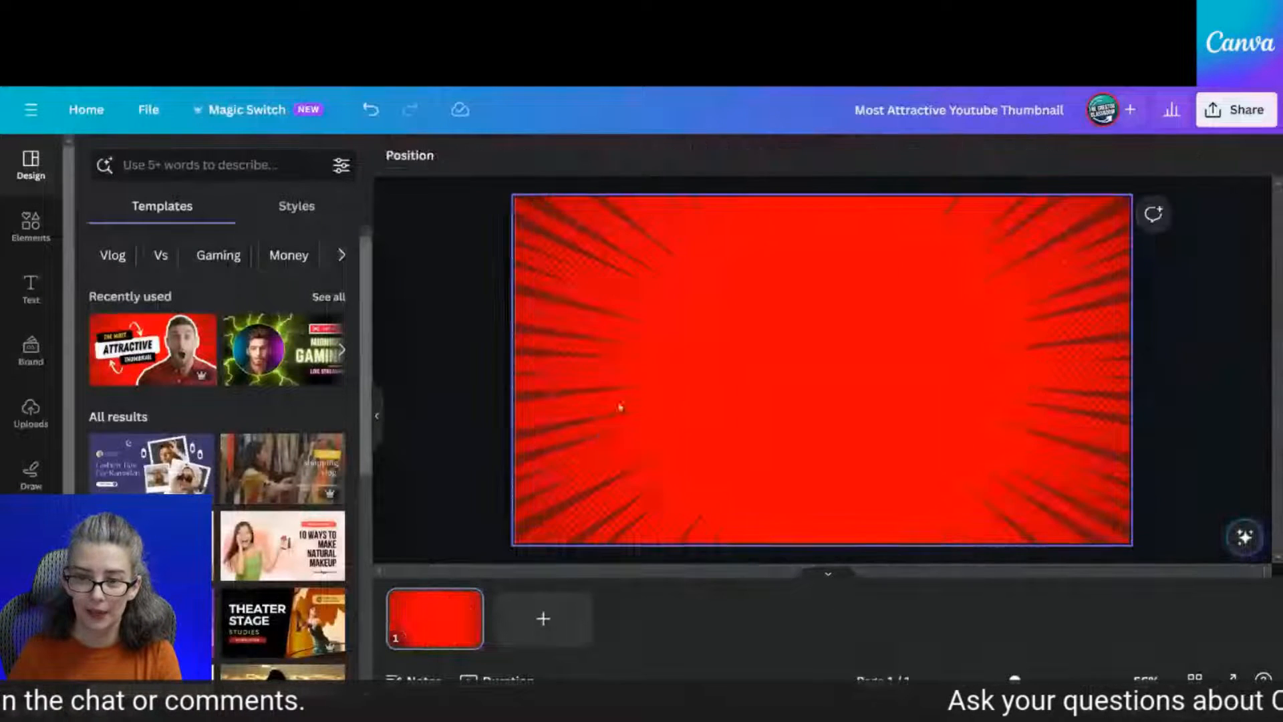
pyautogui.press('Delete')
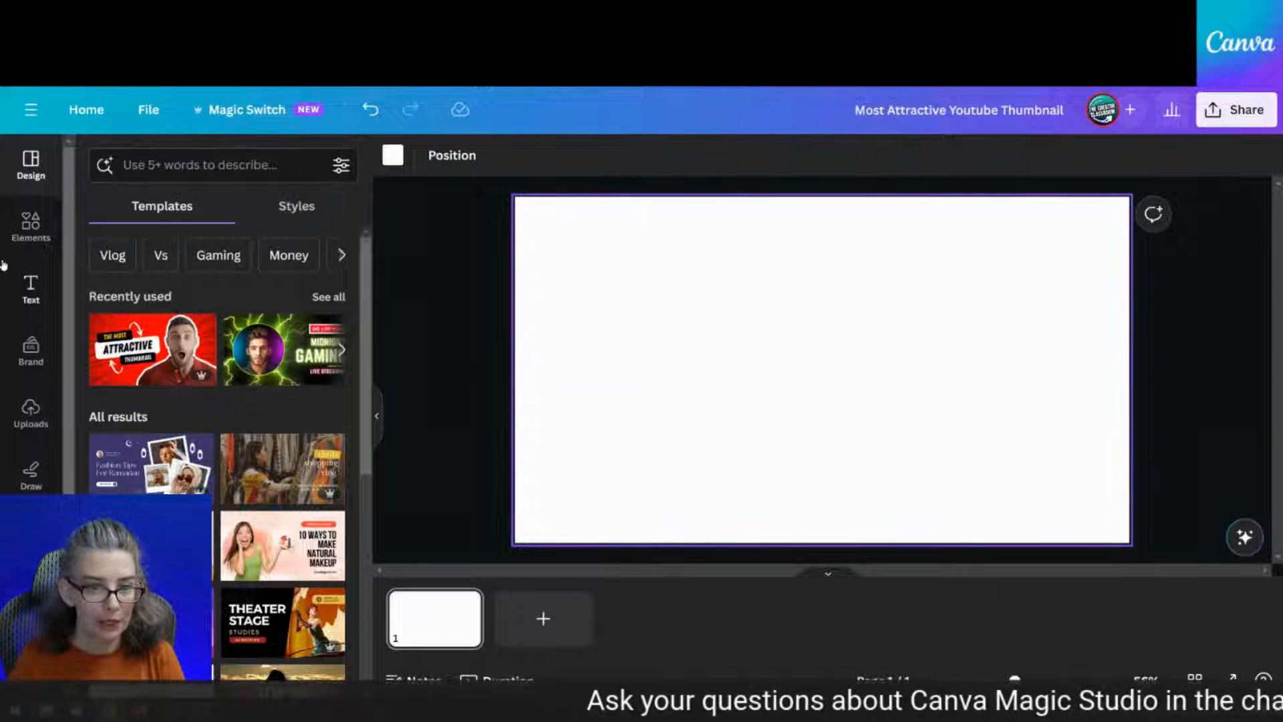
pyautogui.click(28, 225)
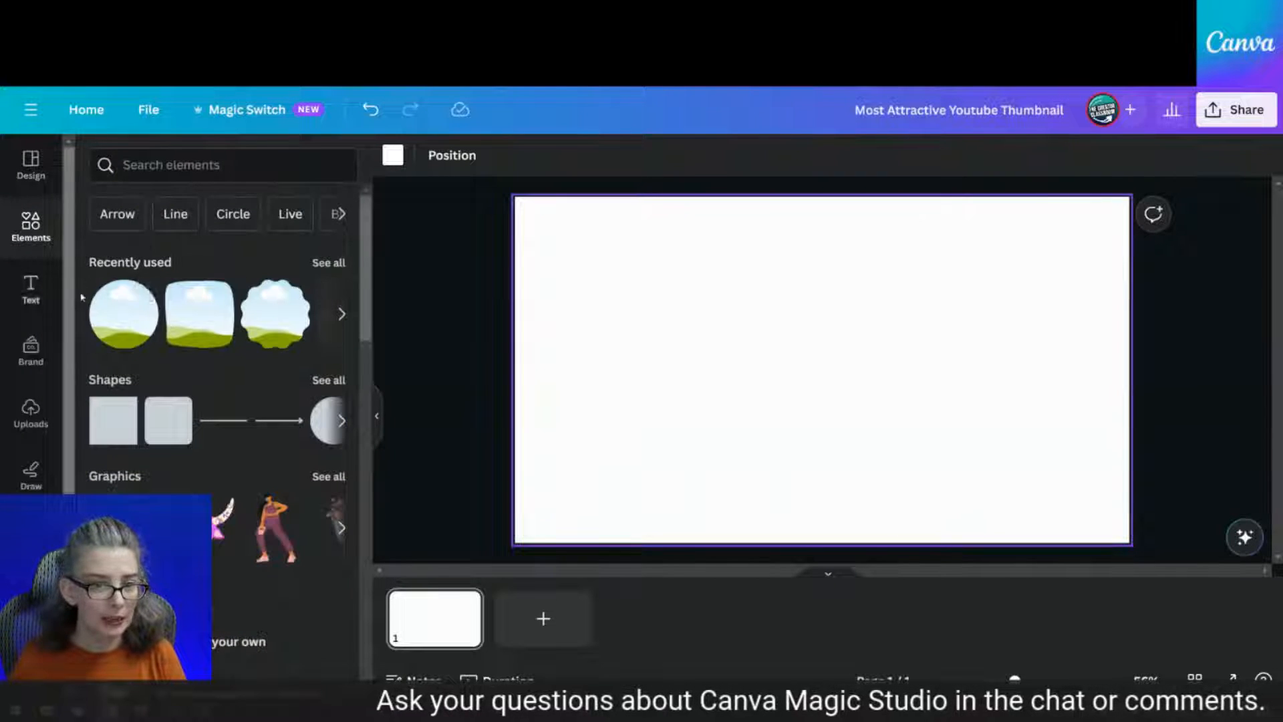
# Add a circle landscape frame, enlarged to 488x488 on the right, then show all recently used elements
pyautogui.click(124, 314)
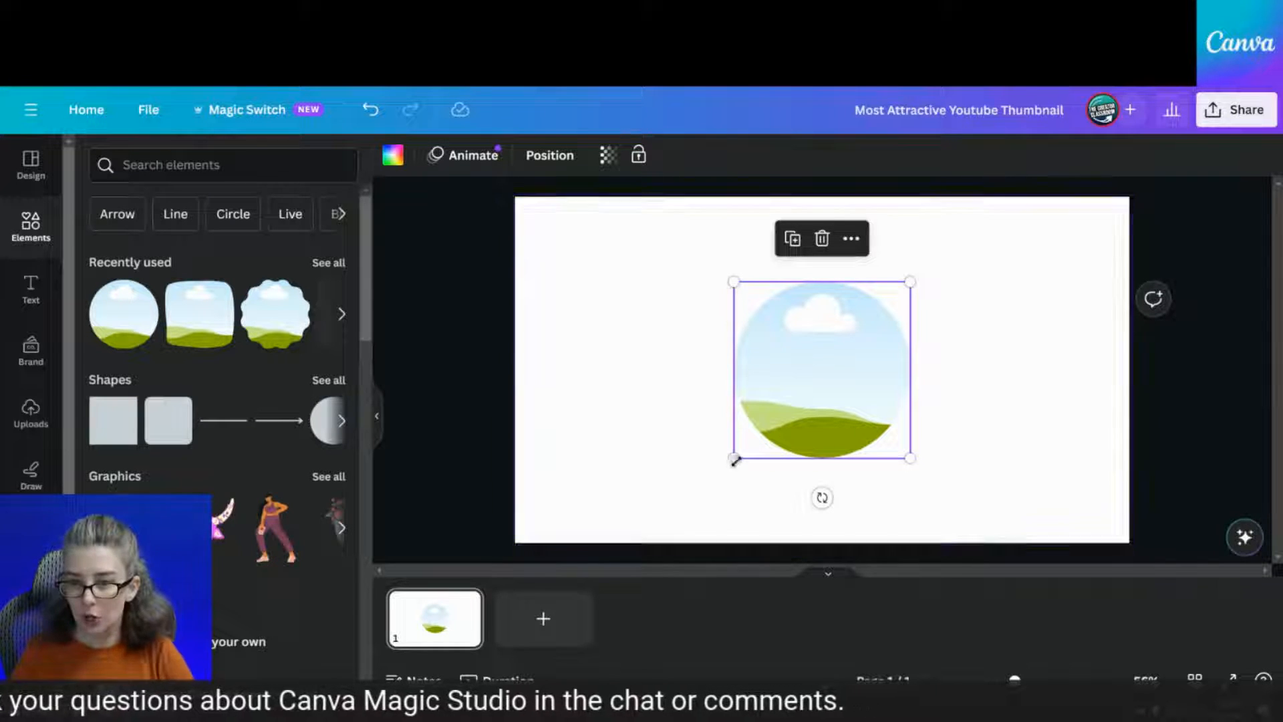
pyautogui.moveTo(799, 377); pyautogui.dragTo(947, 380)
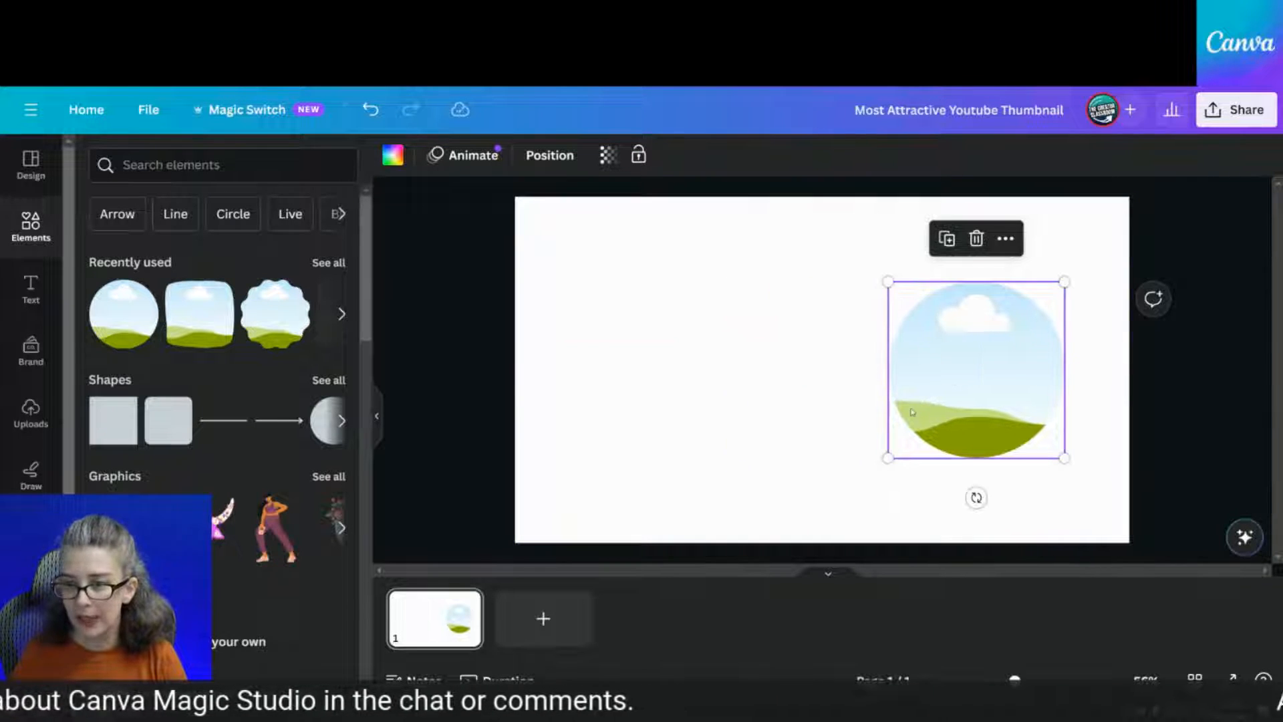
pyautogui.moveTo(881, 457); pyautogui.dragTo(816, 512)
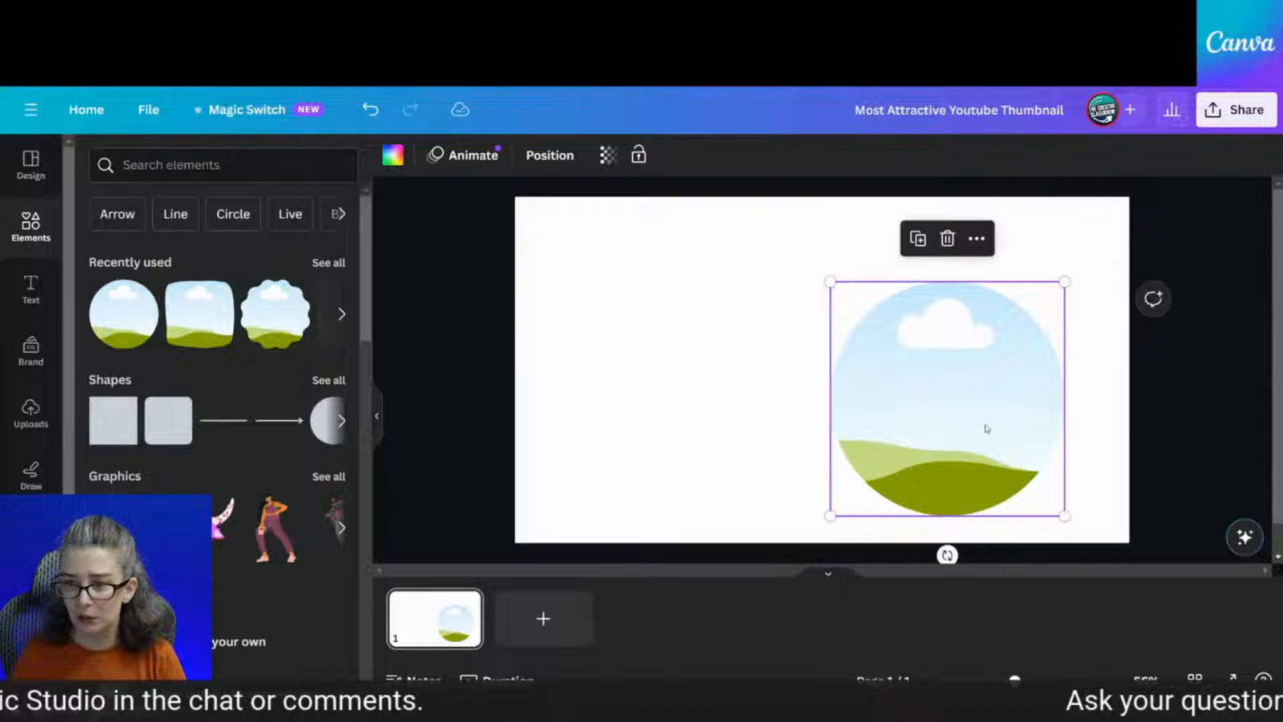
pyautogui.moveTo(986, 430); pyautogui.dragTo(994, 391)
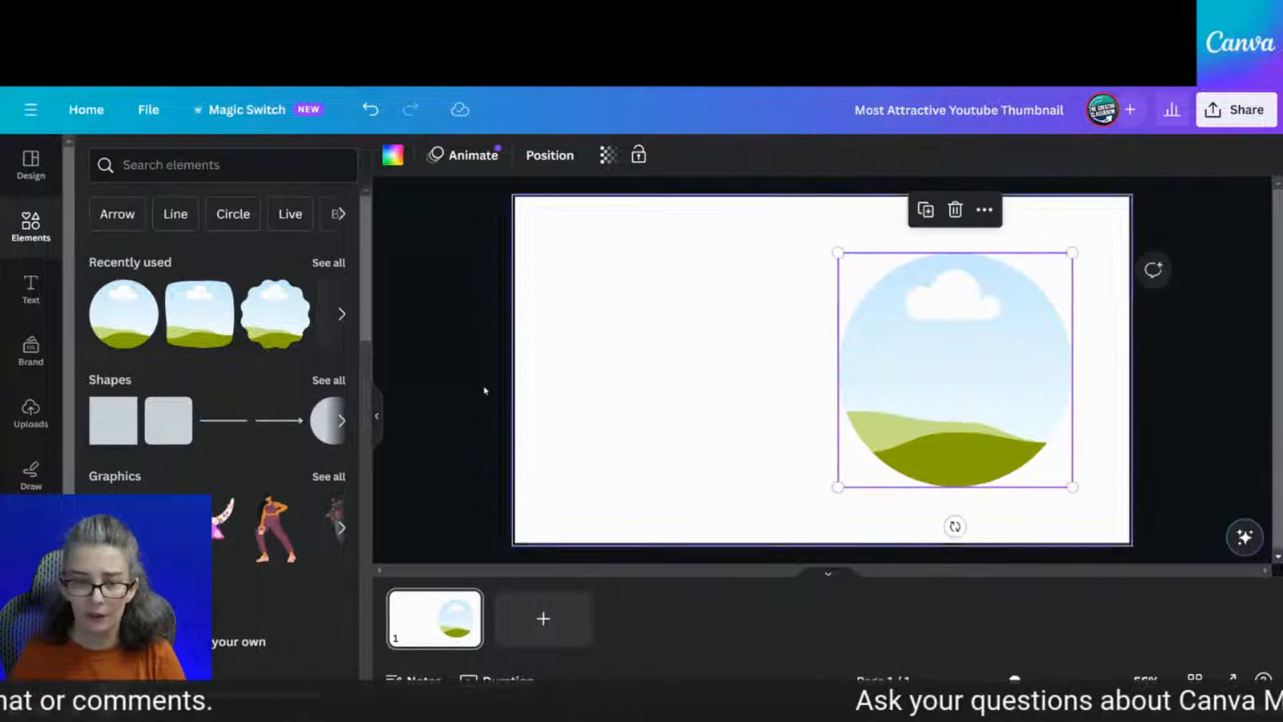
pyautogui.click(507, 352)
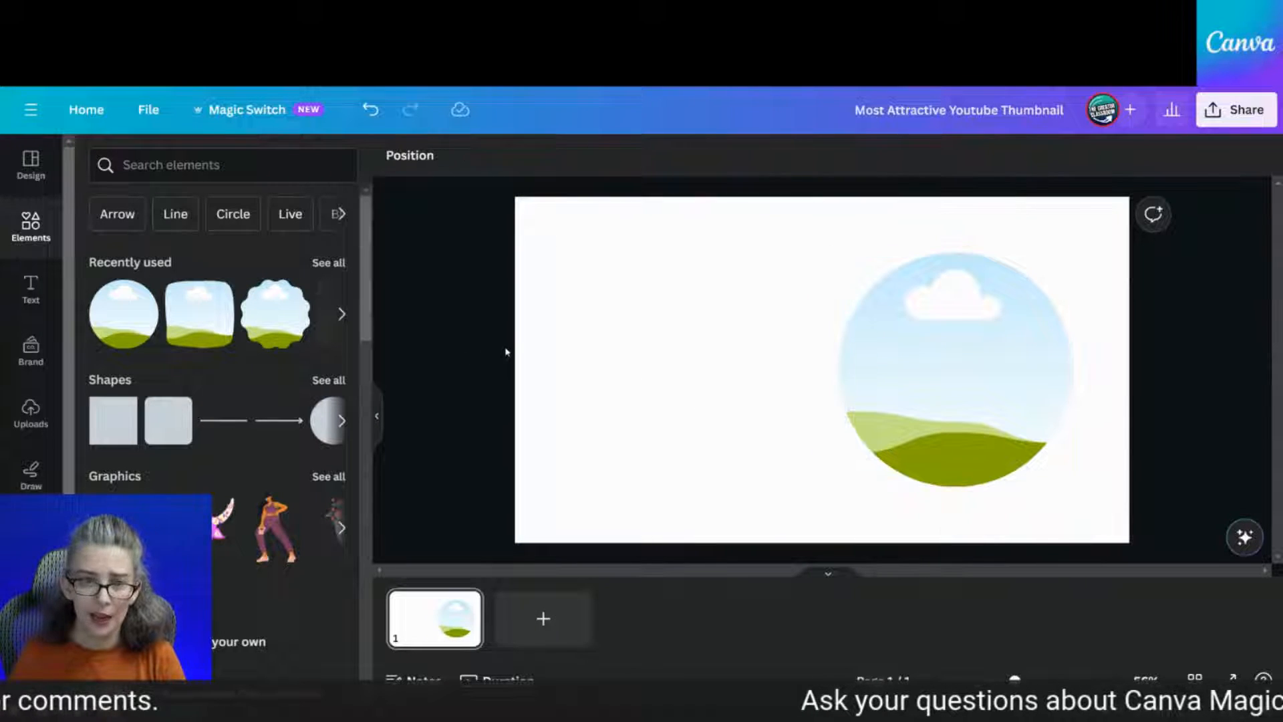
pyautogui.click(210, 163)
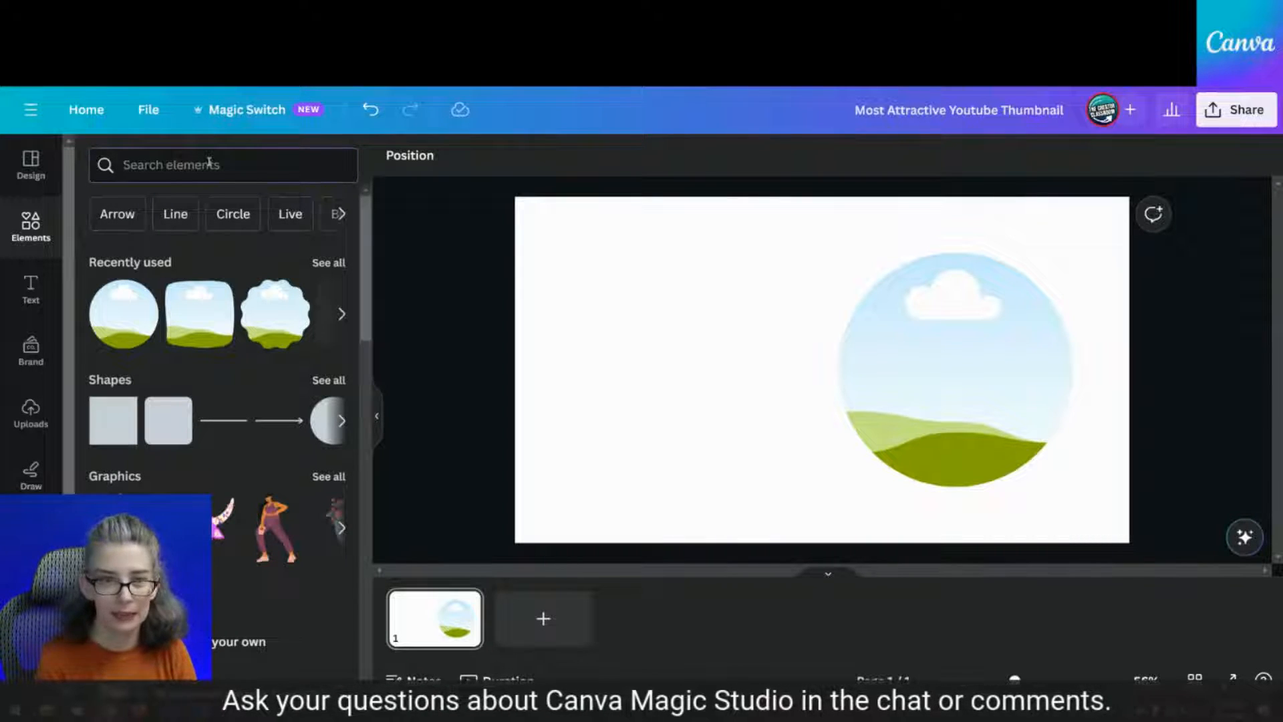
pyautogui.click(328, 263)
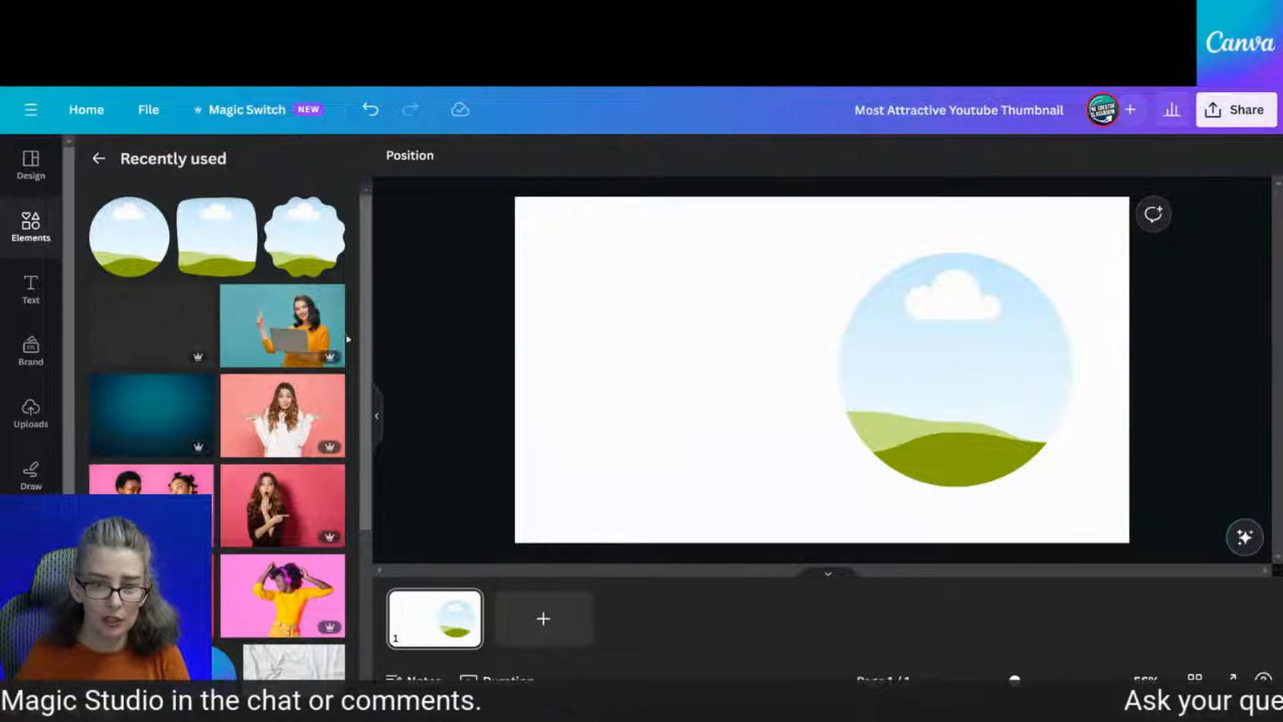
# Fill the circle frame with the teal woman-with-laptop photo, enlarged and shifted so she fills it
pyautogui.click(255, 335)
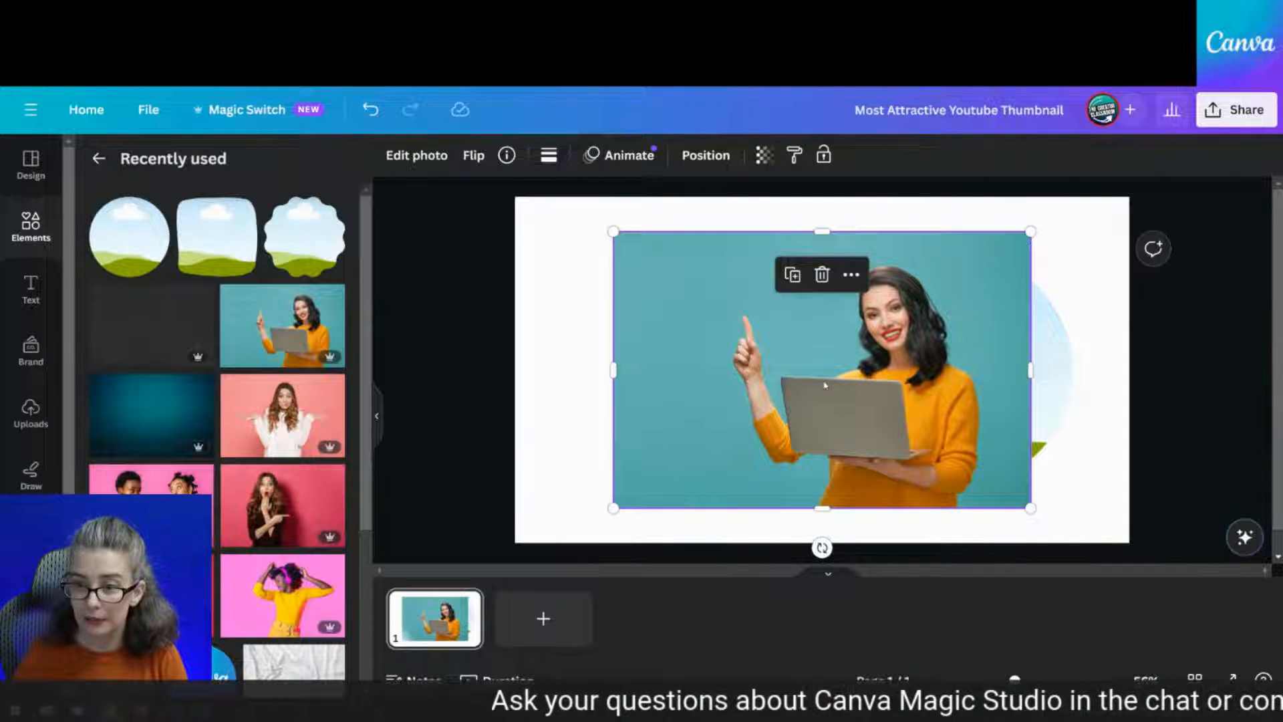
pyautogui.moveTo(823, 381); pyautogui.dragTo(956, 375)
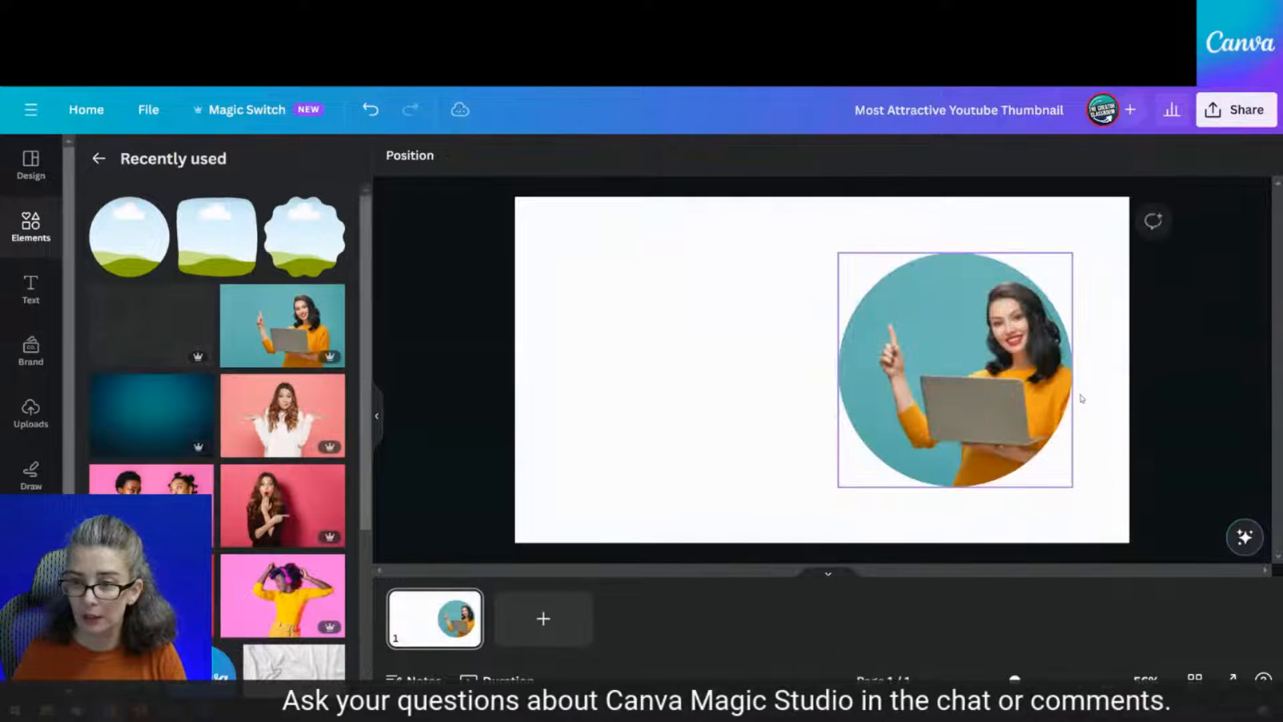
pyautogui.doubleClick(954, 379)
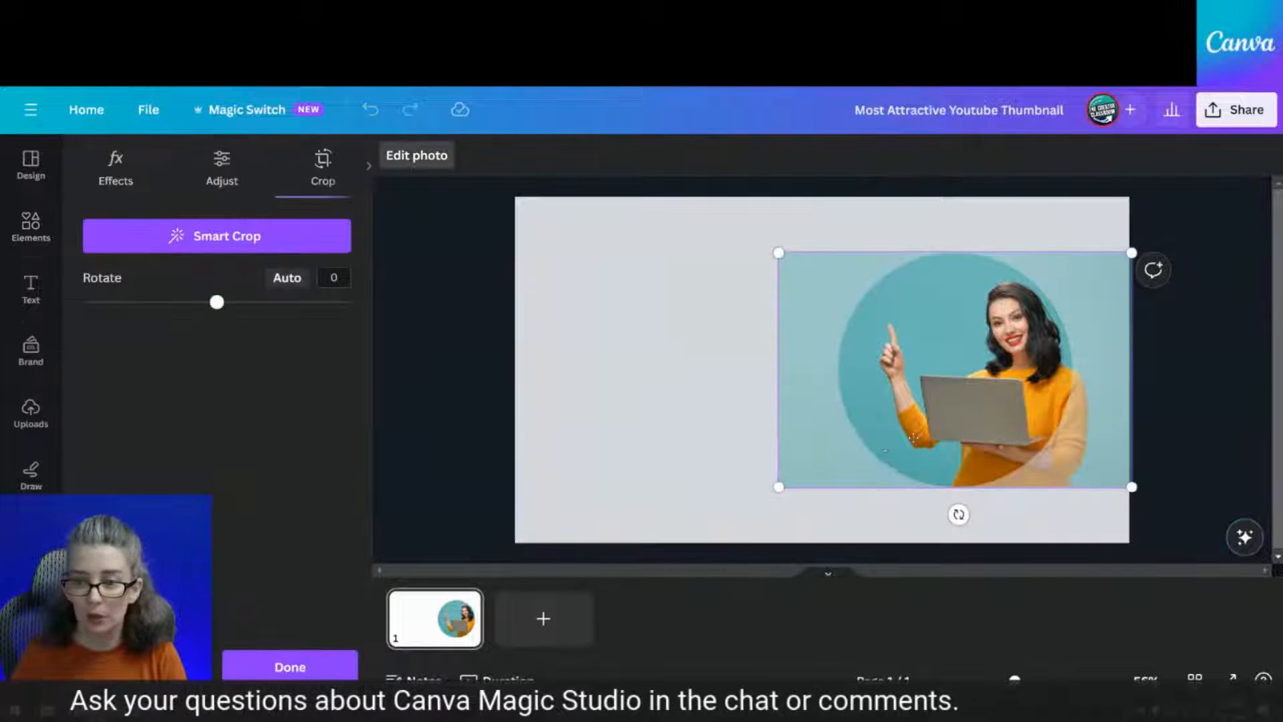
pyautogui.moveTo(781, 487); pyautogui.dragTo(452, 587)
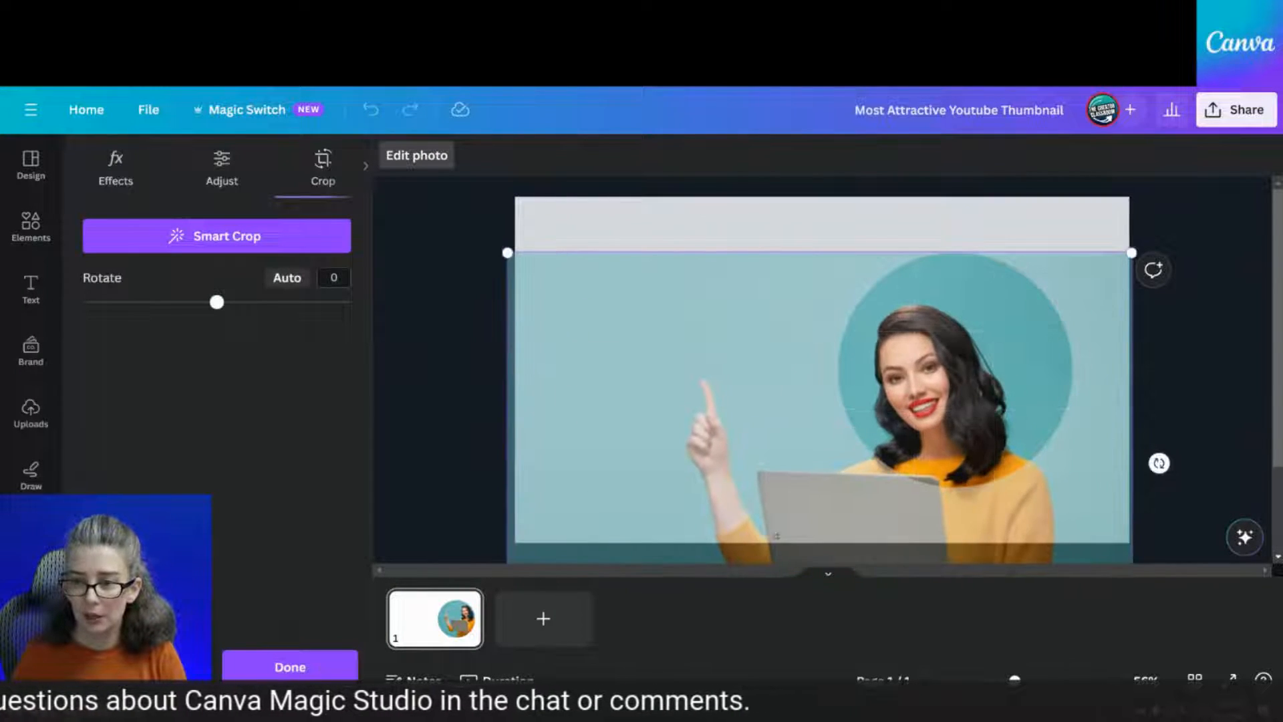
pyautogui.moveTo(824, 534); pyautogui.dragTo(894, 431)
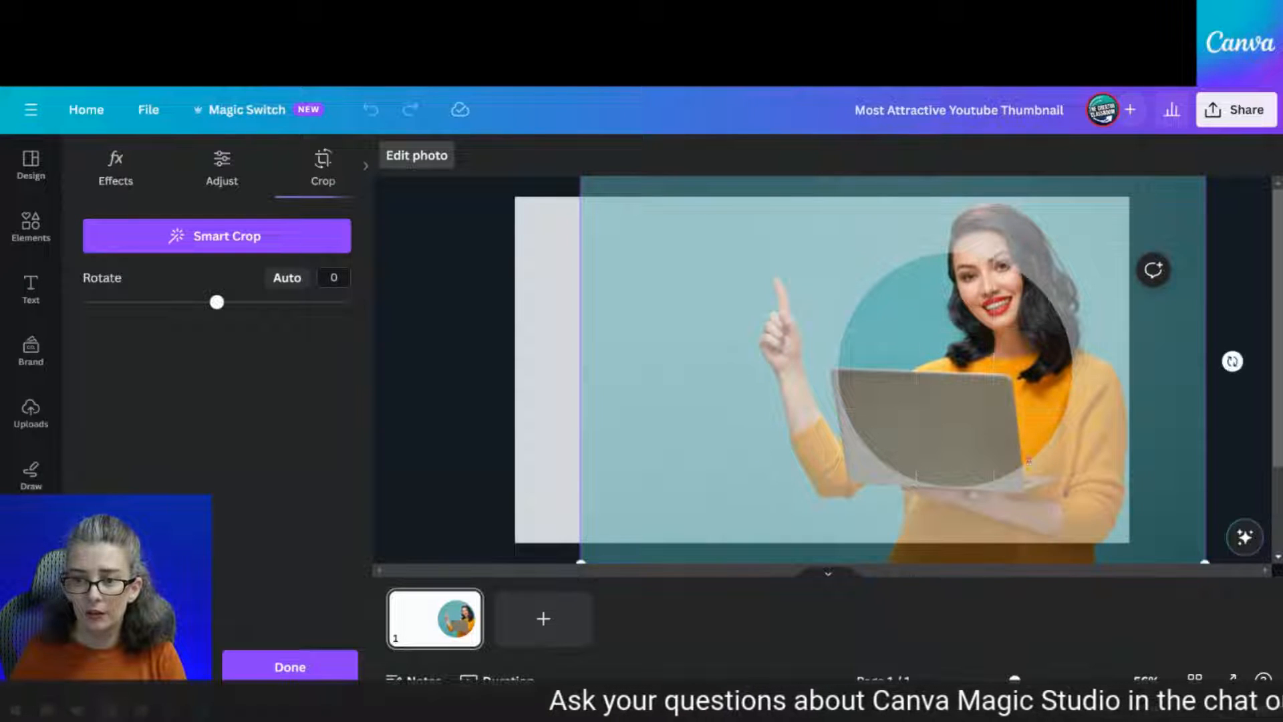
pyautogui.click(548, 367)
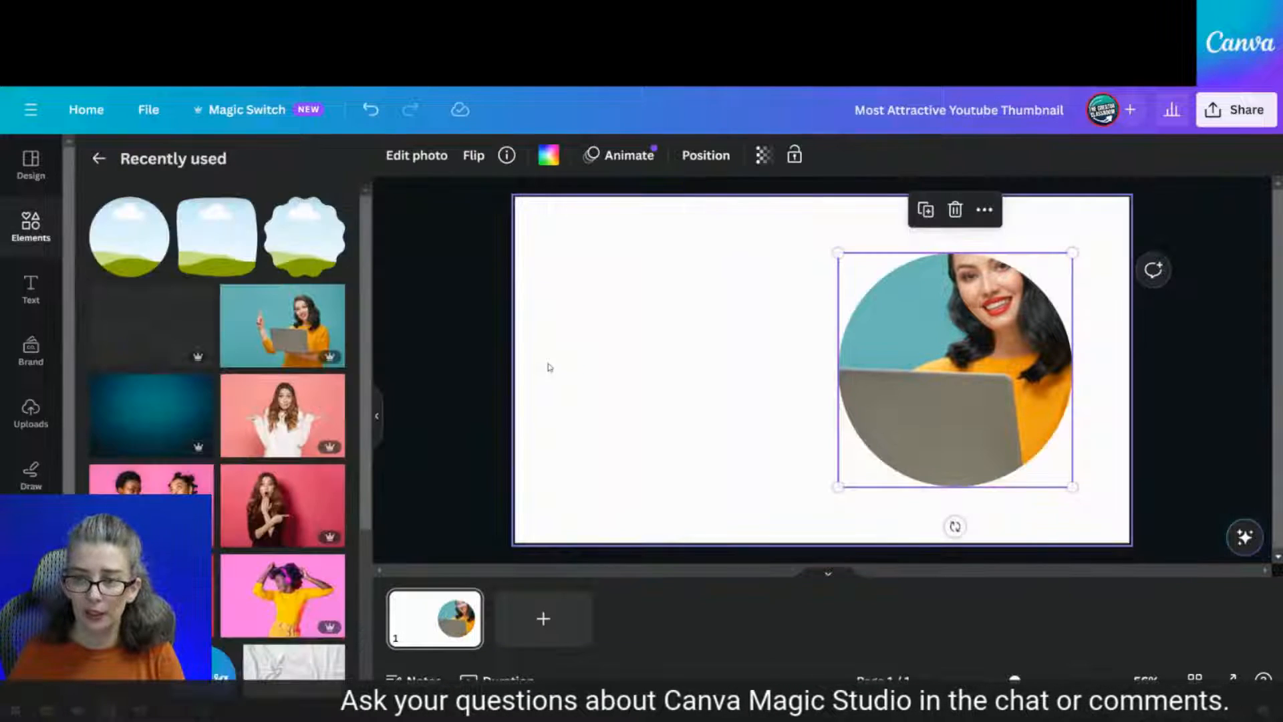
pyautogui.click(424, 164)
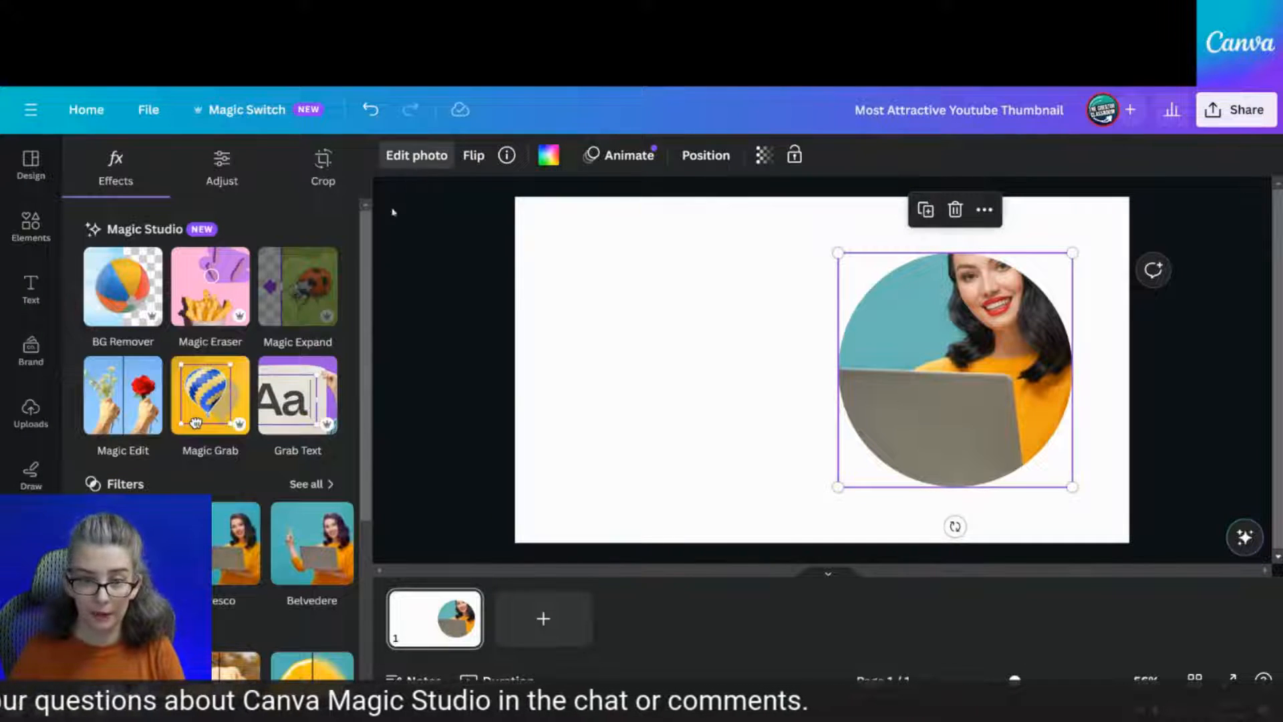
# Cut the woman out with Magic Grab, then select the teal circle layer in Layers
pyautogui.click(225, 417)
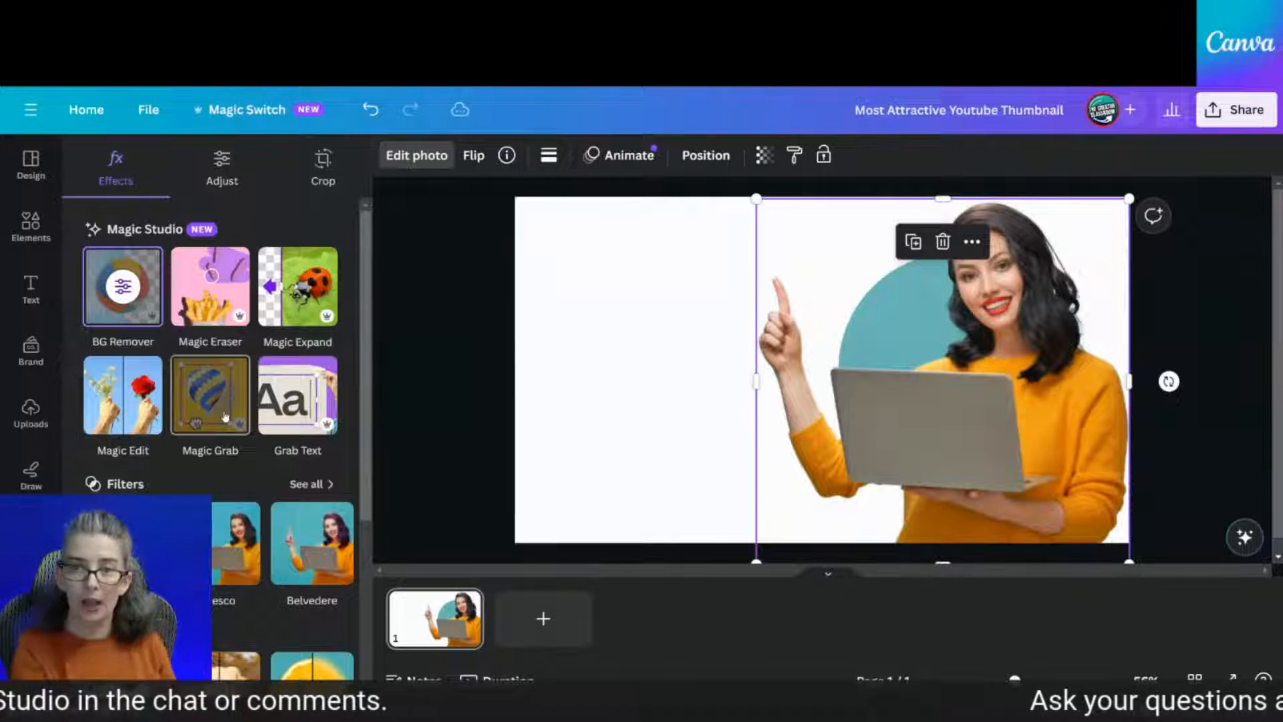
pyautogui.click(722, 157)
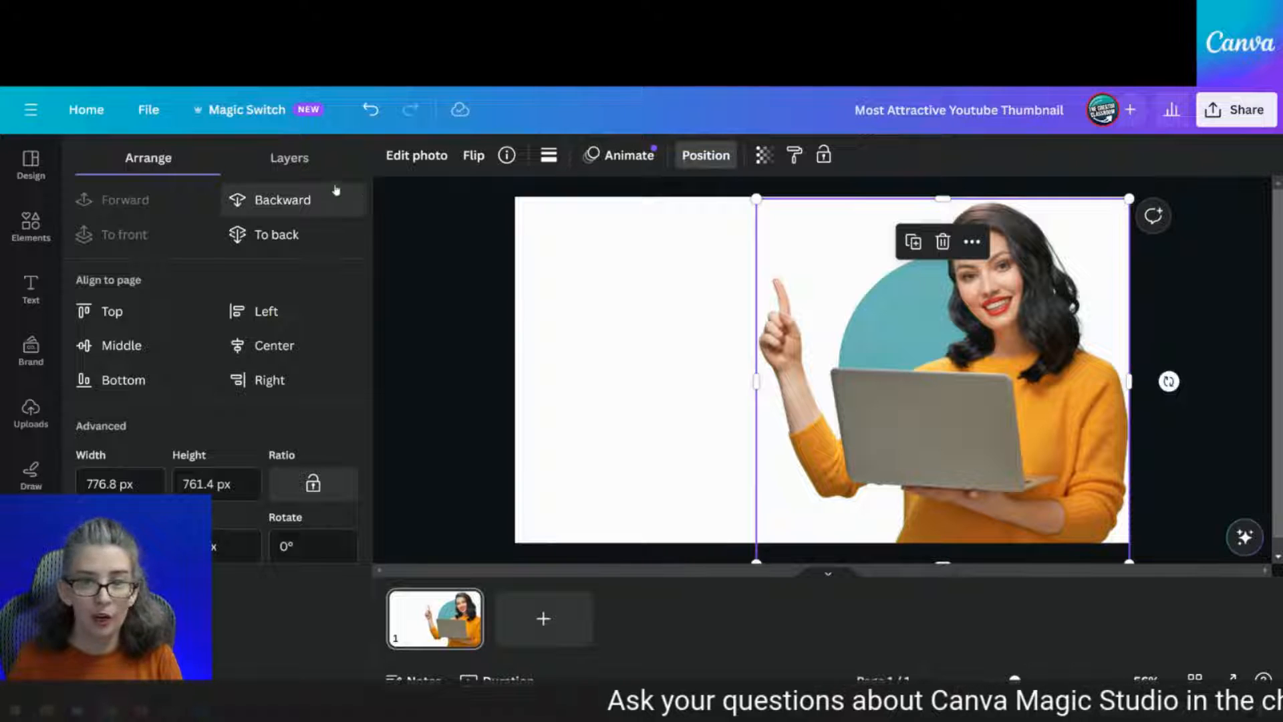
pyautogui.click(304, 163)
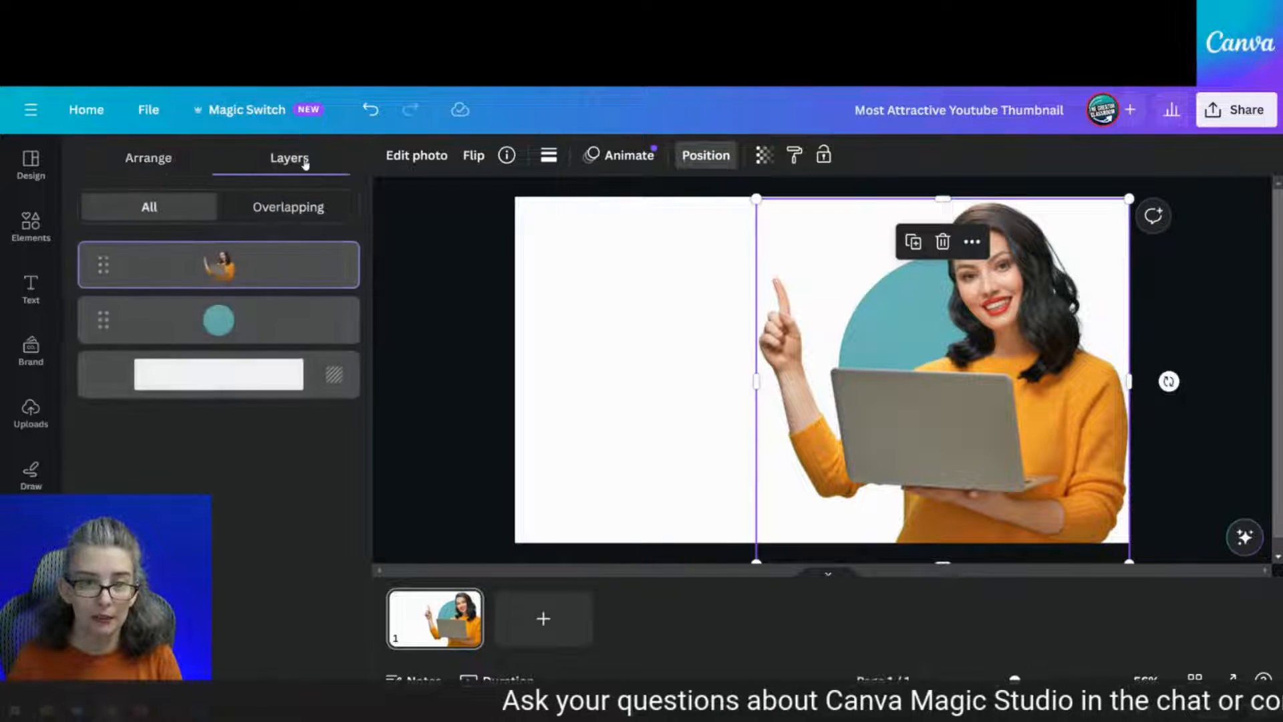
pyautogui.click(227, 318)
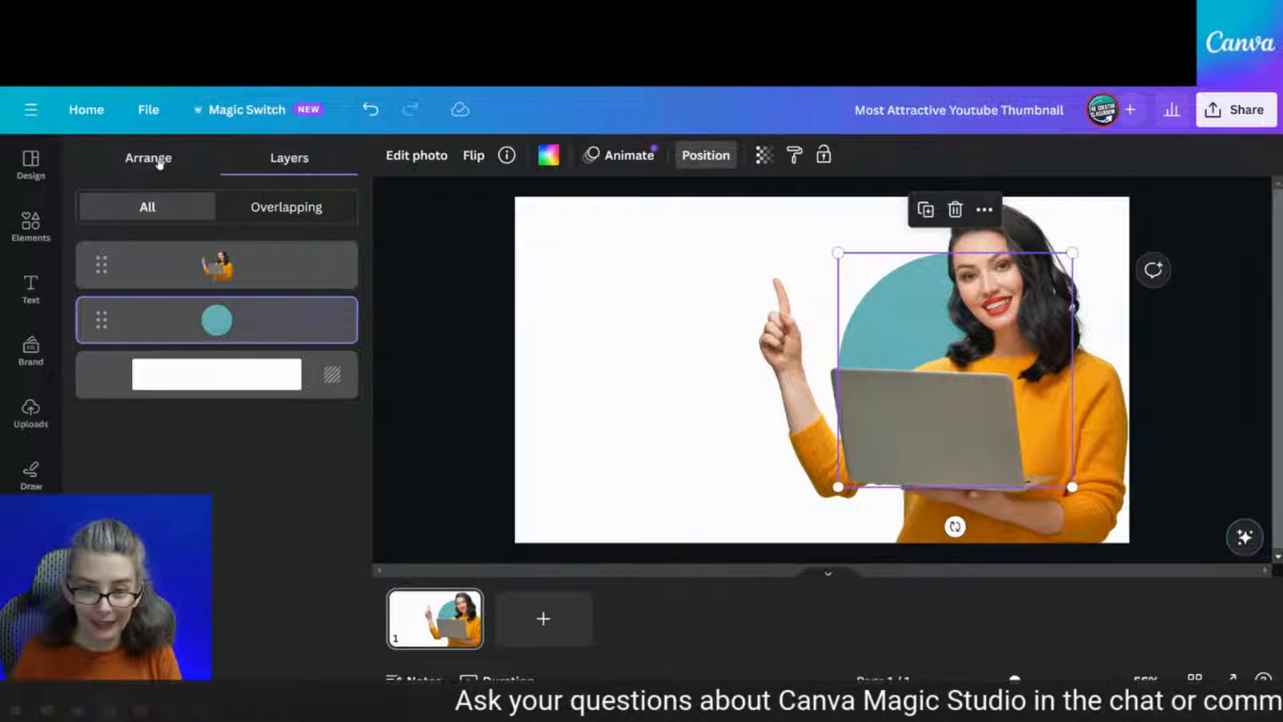
# Try moving the woman cutout to the left of the page, then undo the move
pyautogui.click(436, 158)
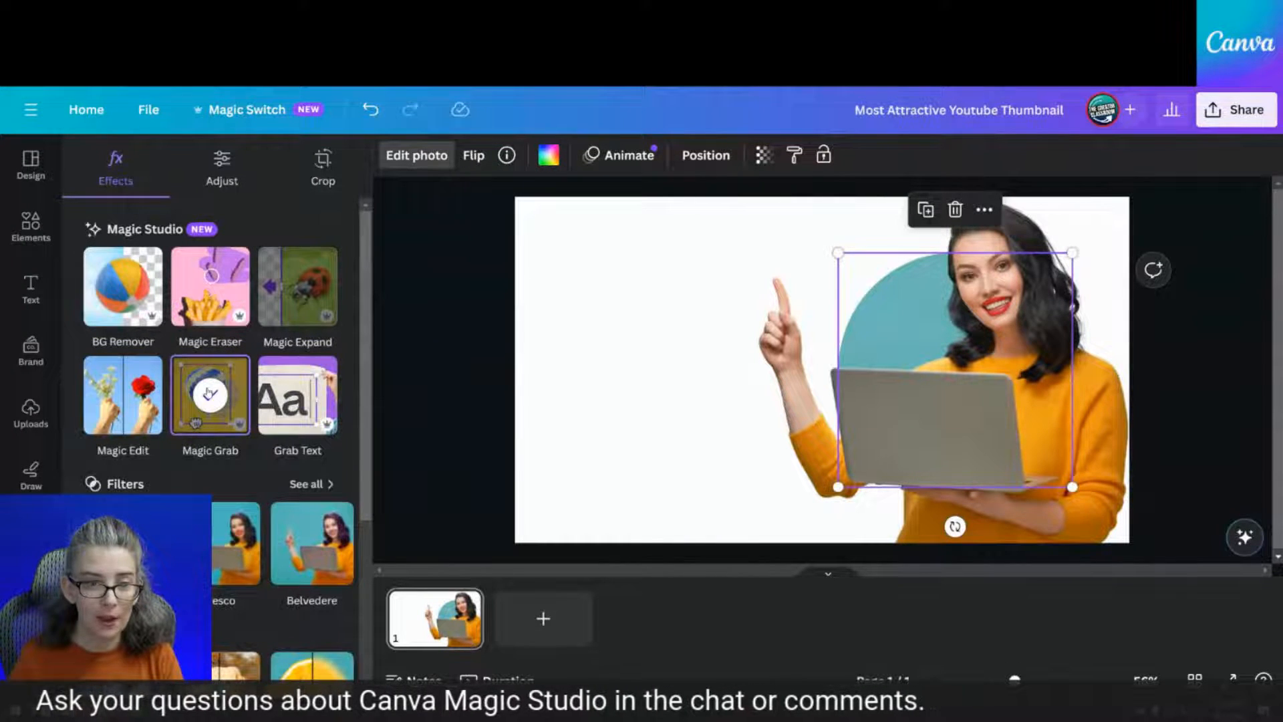
pyautogui.click(209, 393)
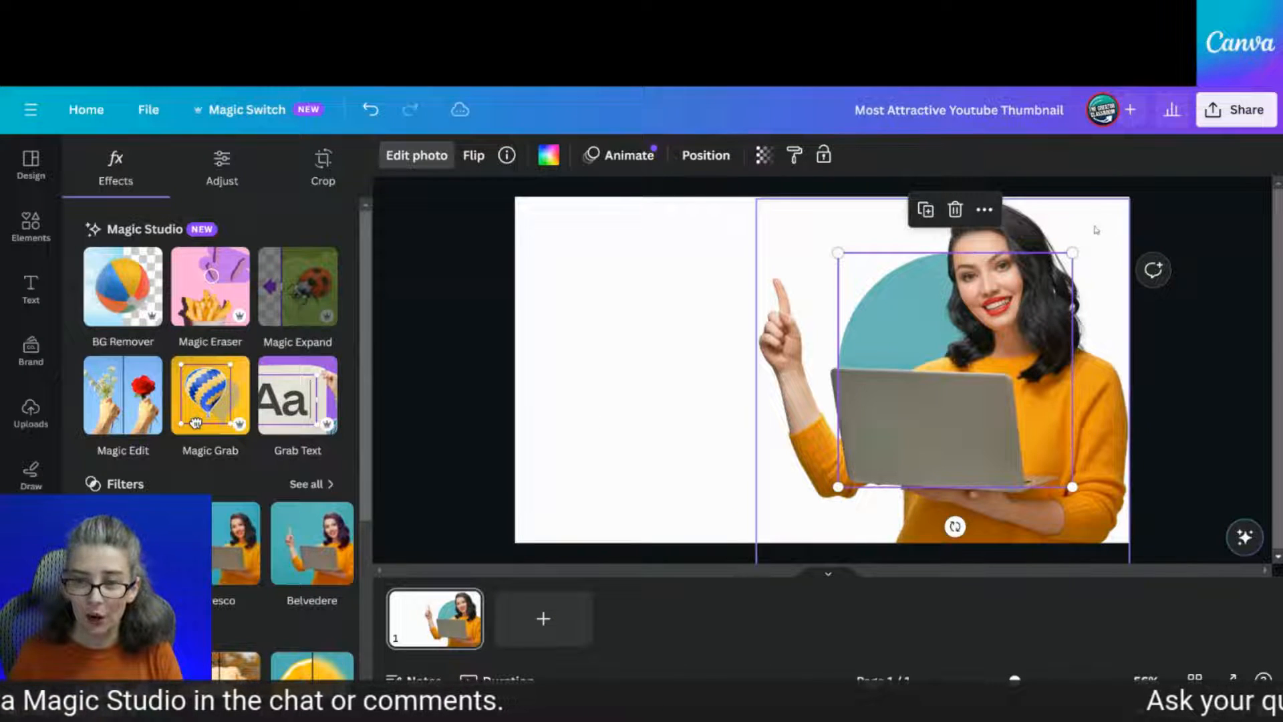
pyautogui.click(1040, 355)
pyautogui.moveTo(1094, 484); pyautogui.dragTo(785, 491)
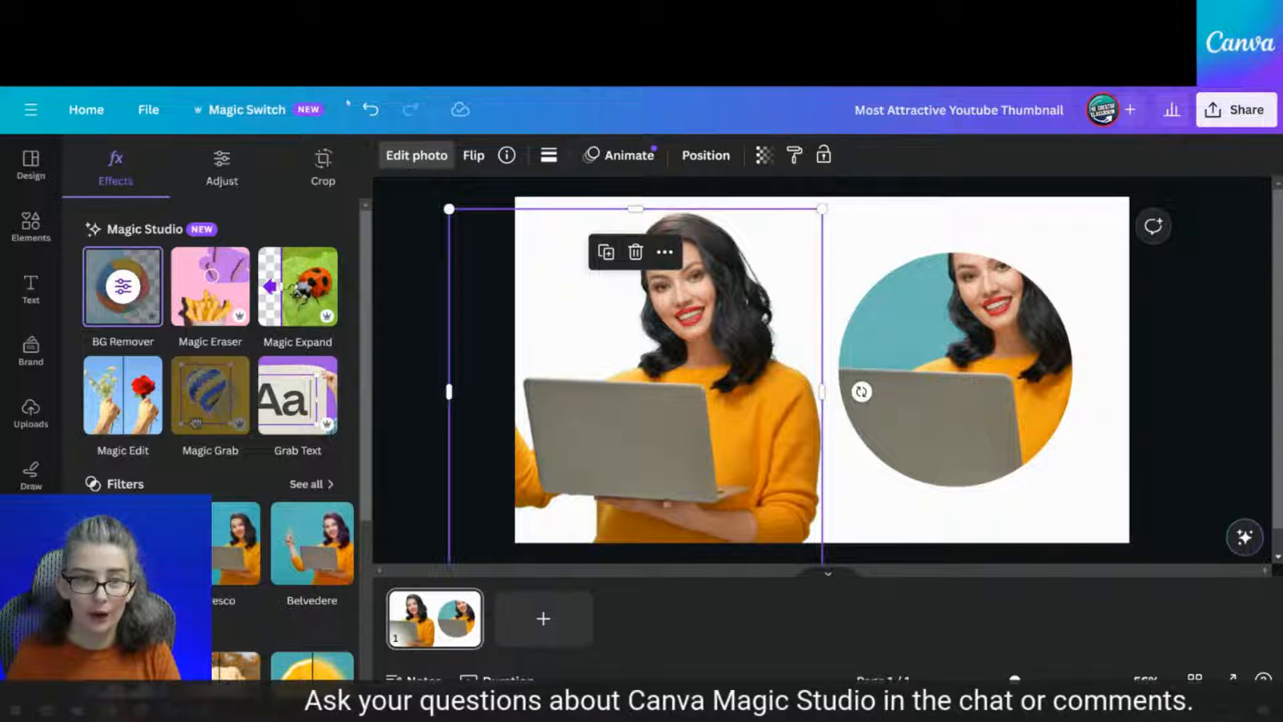
pyautogui.click(371, 111)
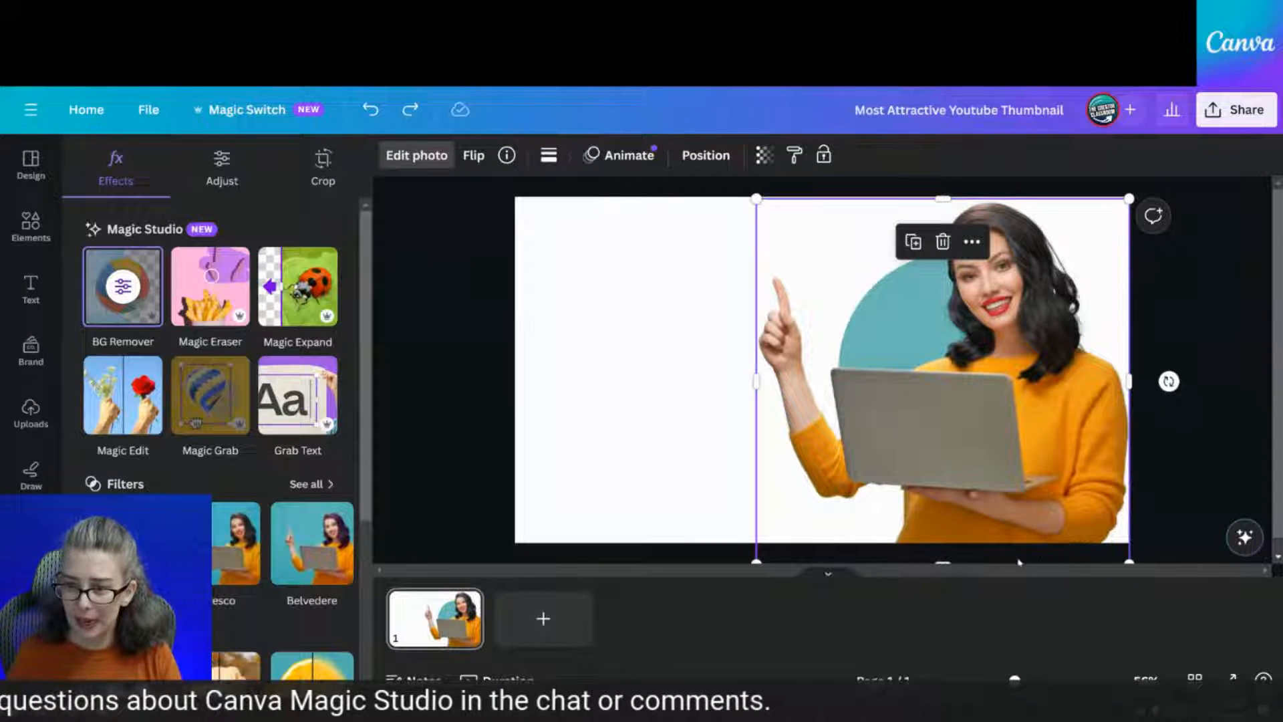
# Crop the photo's bottom and right, refit it in the circle frame, and Magic Grab the woman again
pyautogui.moveTo(948, 562); pyautogui.dragTo(992, 418)
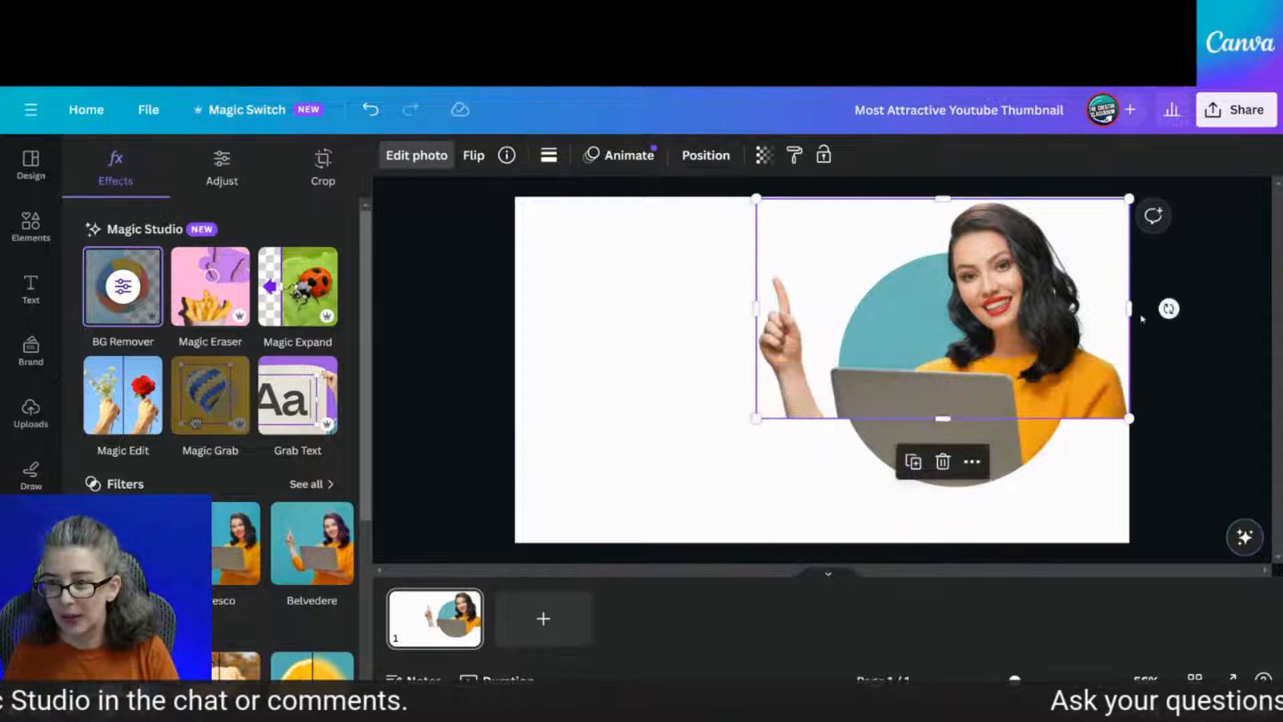
pyautogui.moveTo(1134, 311)
pyautogui.mouseDown()
pyautogui.moveTo(1040, 329)
pyautogui.moveTo(1120, 329)
pyautogui.mouseUp()
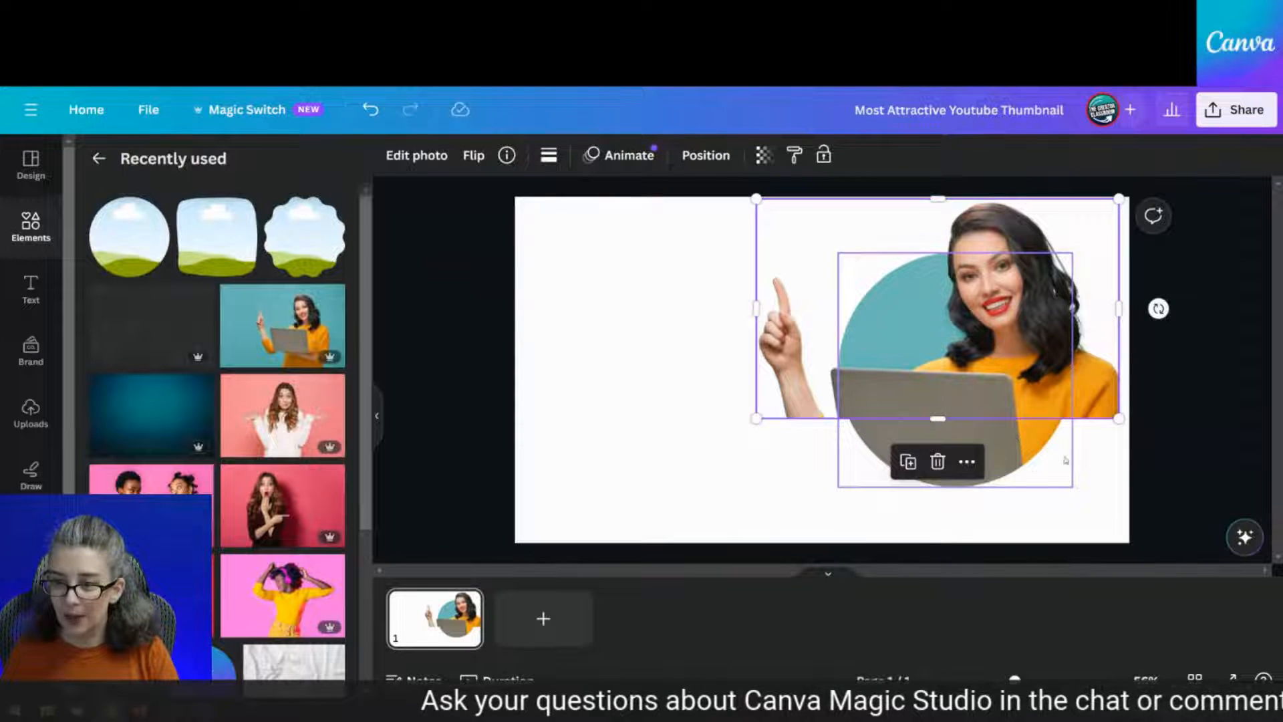
pyautogui.moveTo(988, 346); pyautogui.dragTo(464, 414)
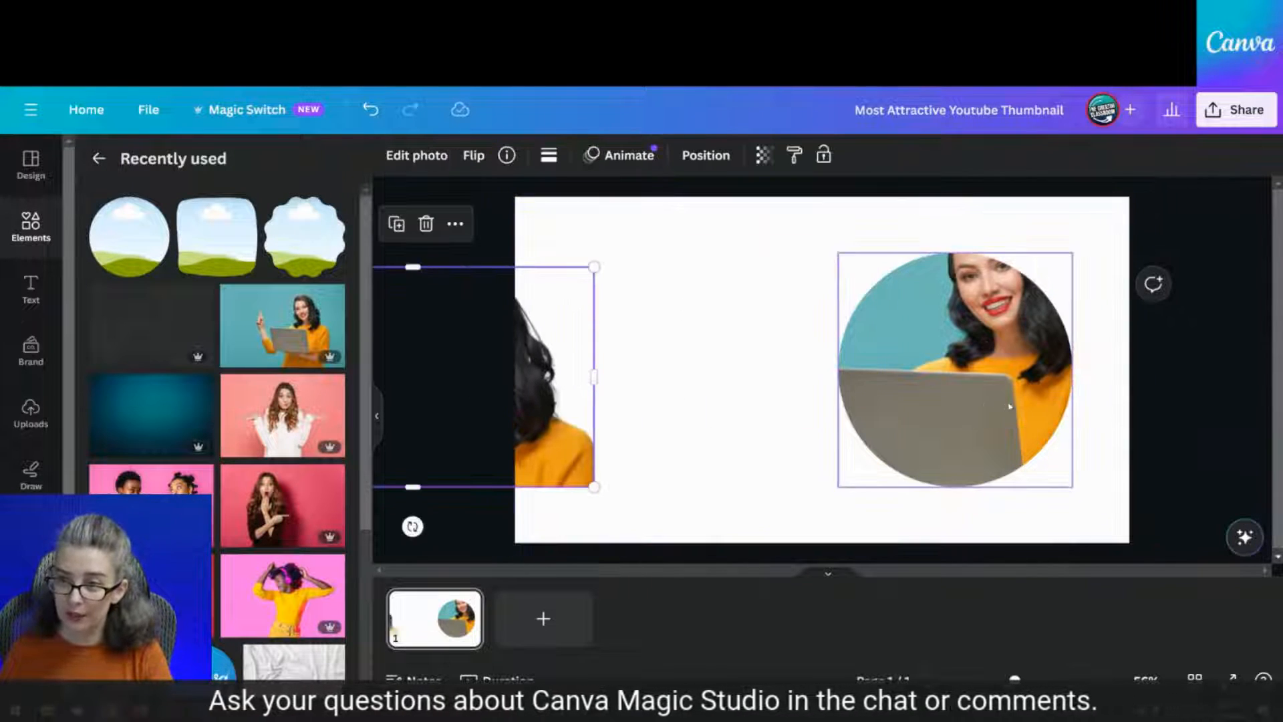
pyautogui.moveTo(575, 402); pyautogui.dragTo(934, 379)
pyautogui.doubleClick(1008, 391)
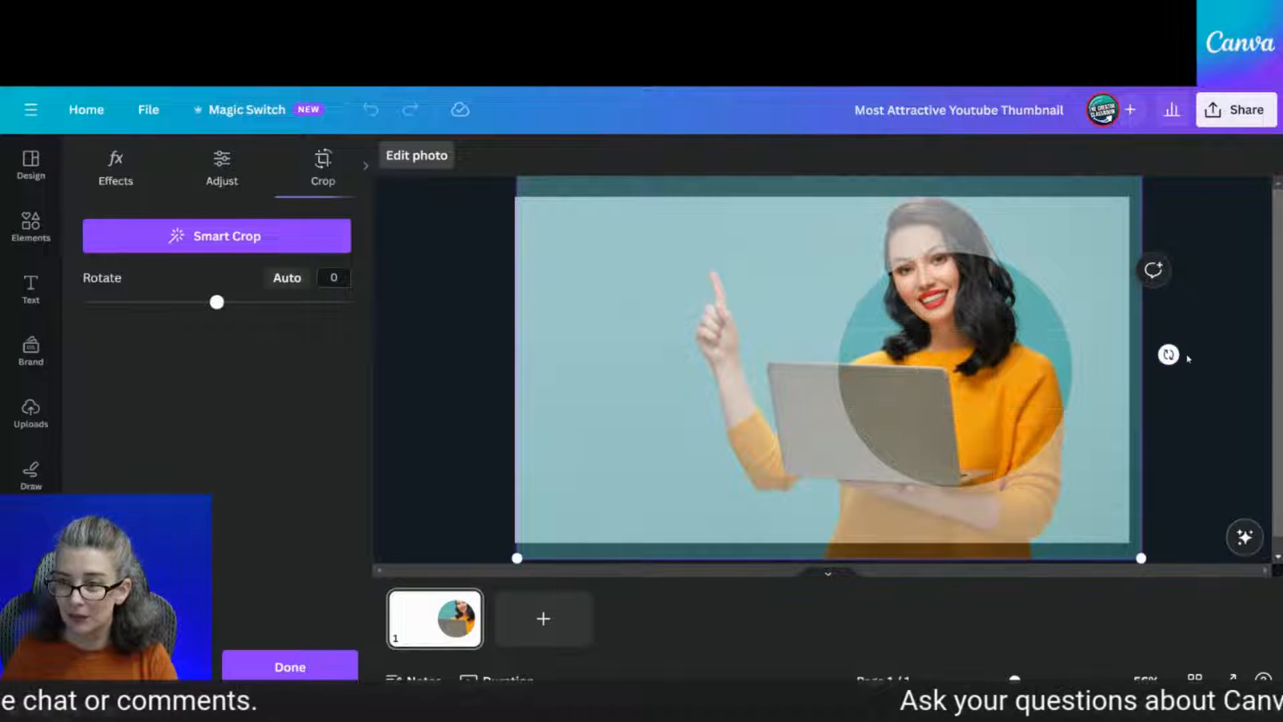
pyautogui.click(1241, 361)
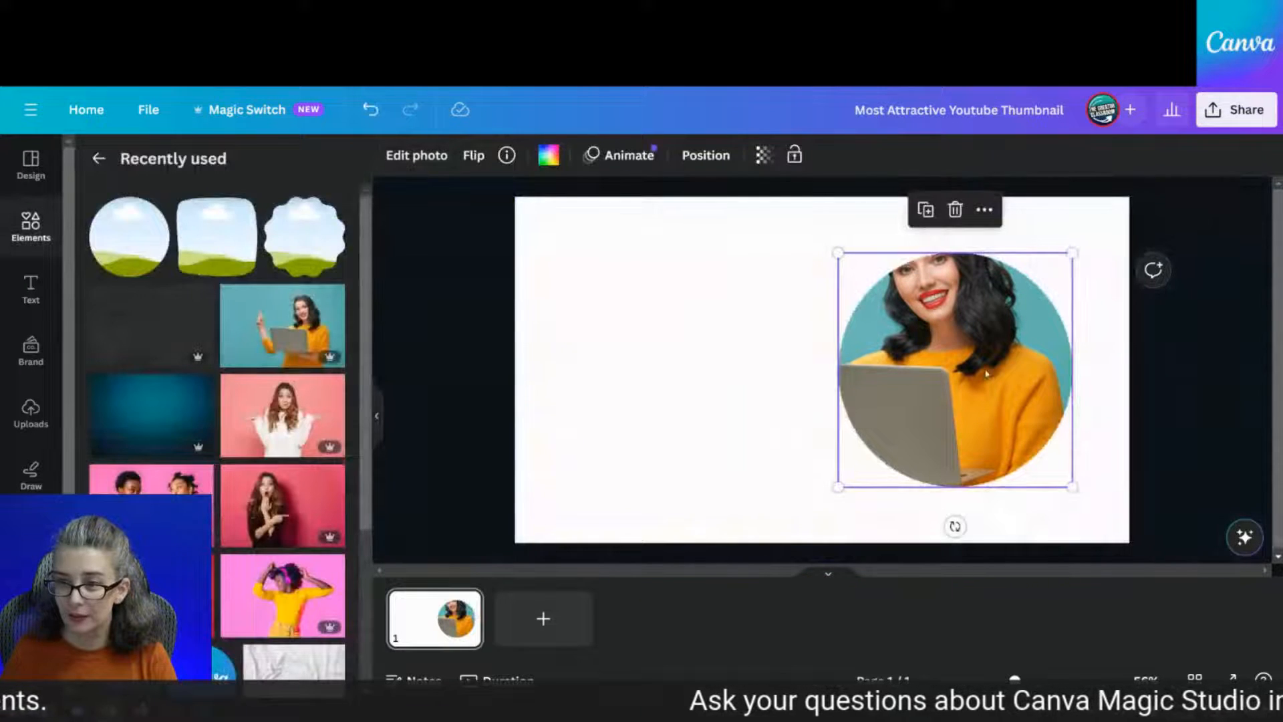
pyautogui.click(417, 155)
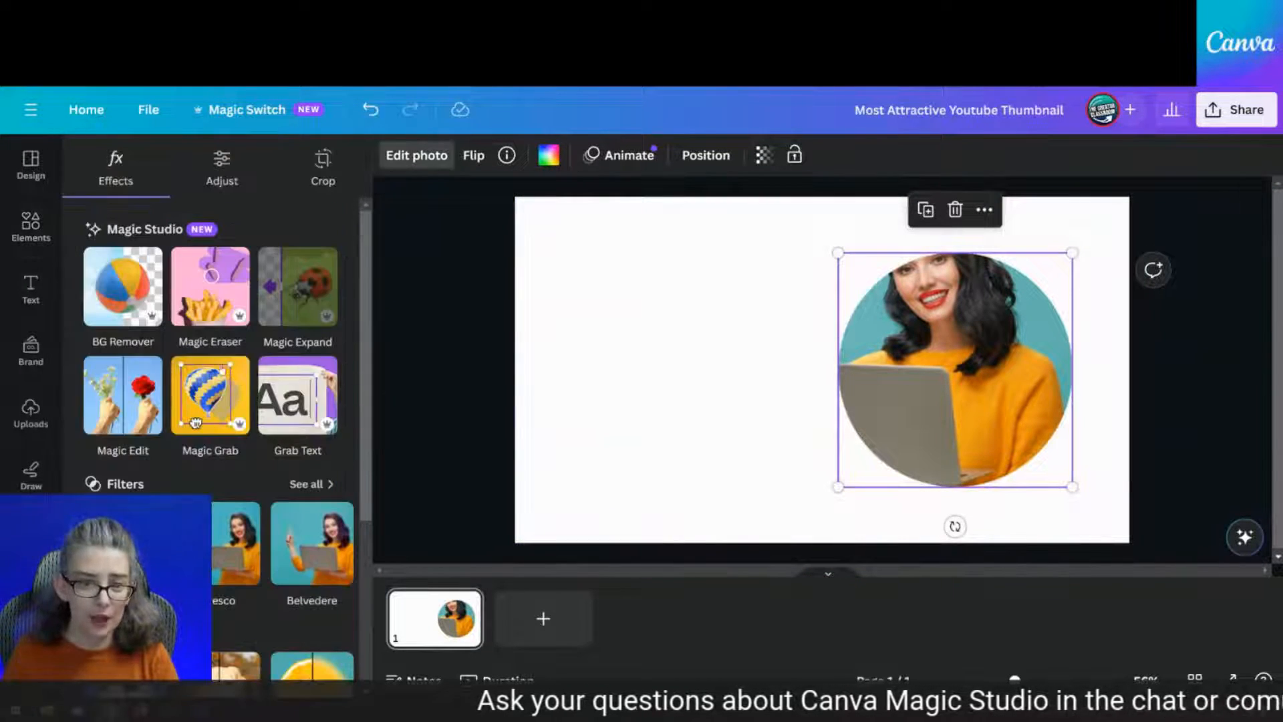
pyautogui.click(196, 422)
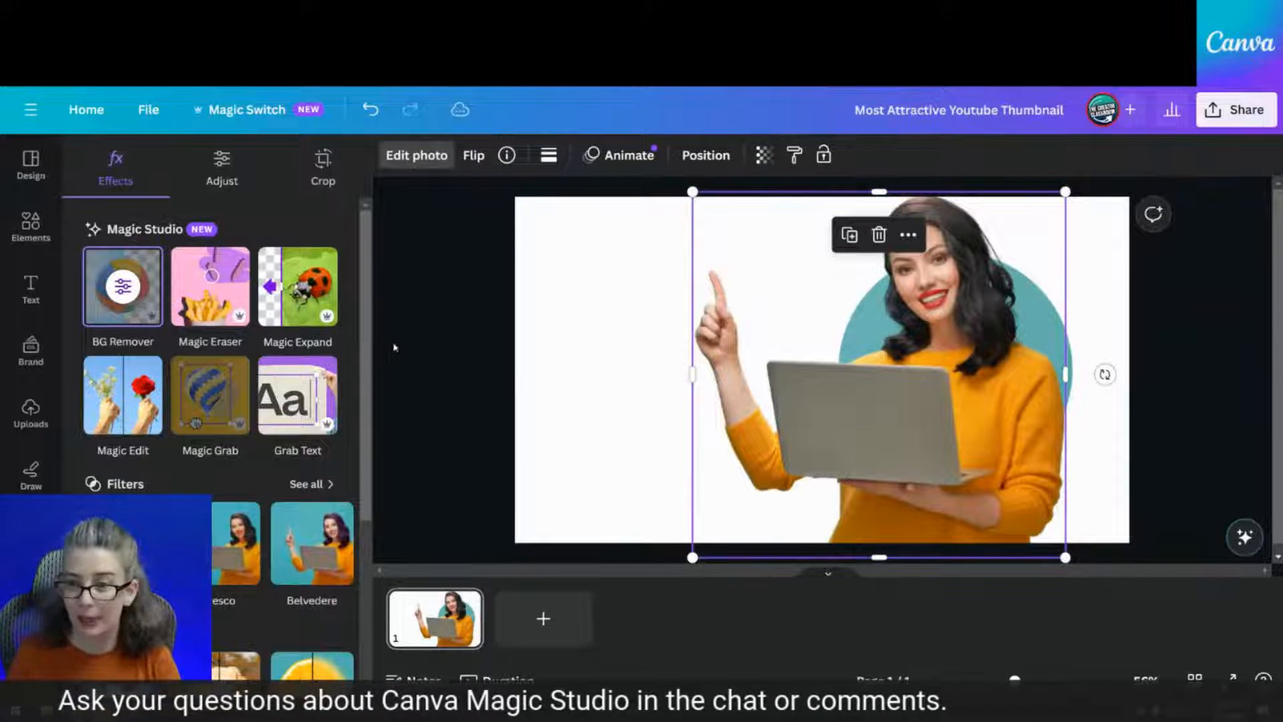
pyautogui.click(705, 155)
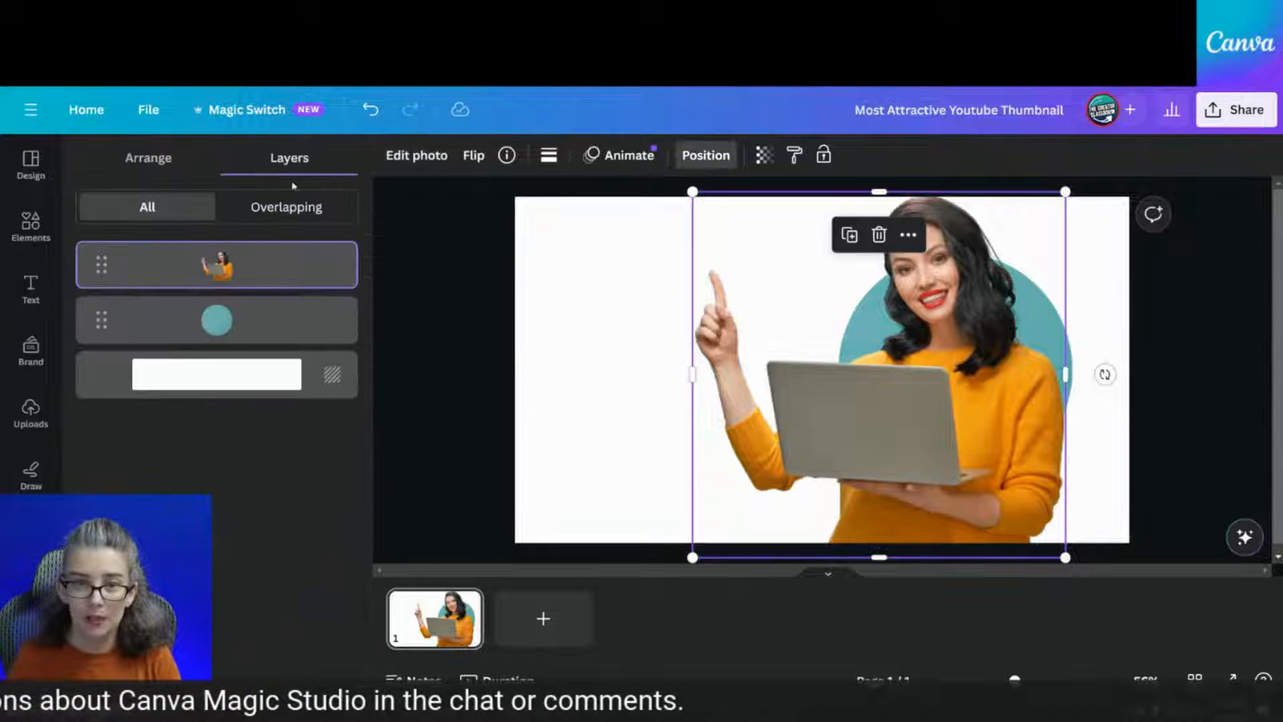
pyautogui.click(246, 317)
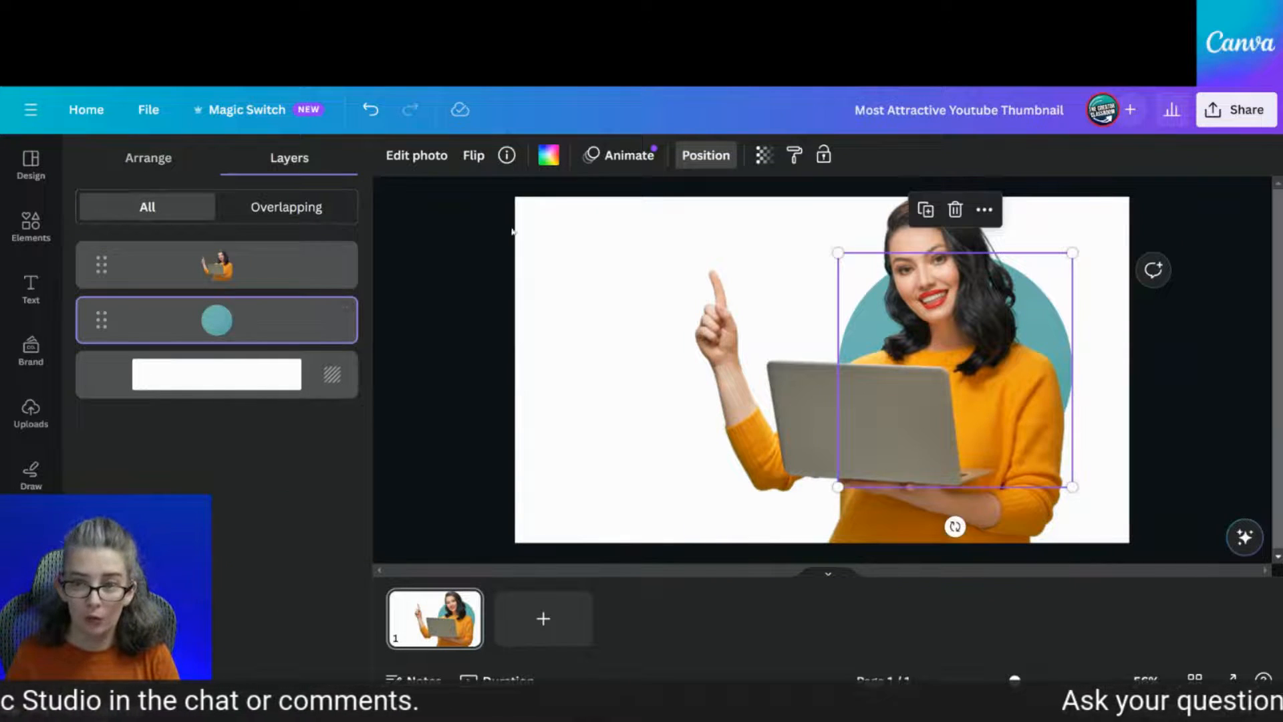
pyautogui.click(417, 155)
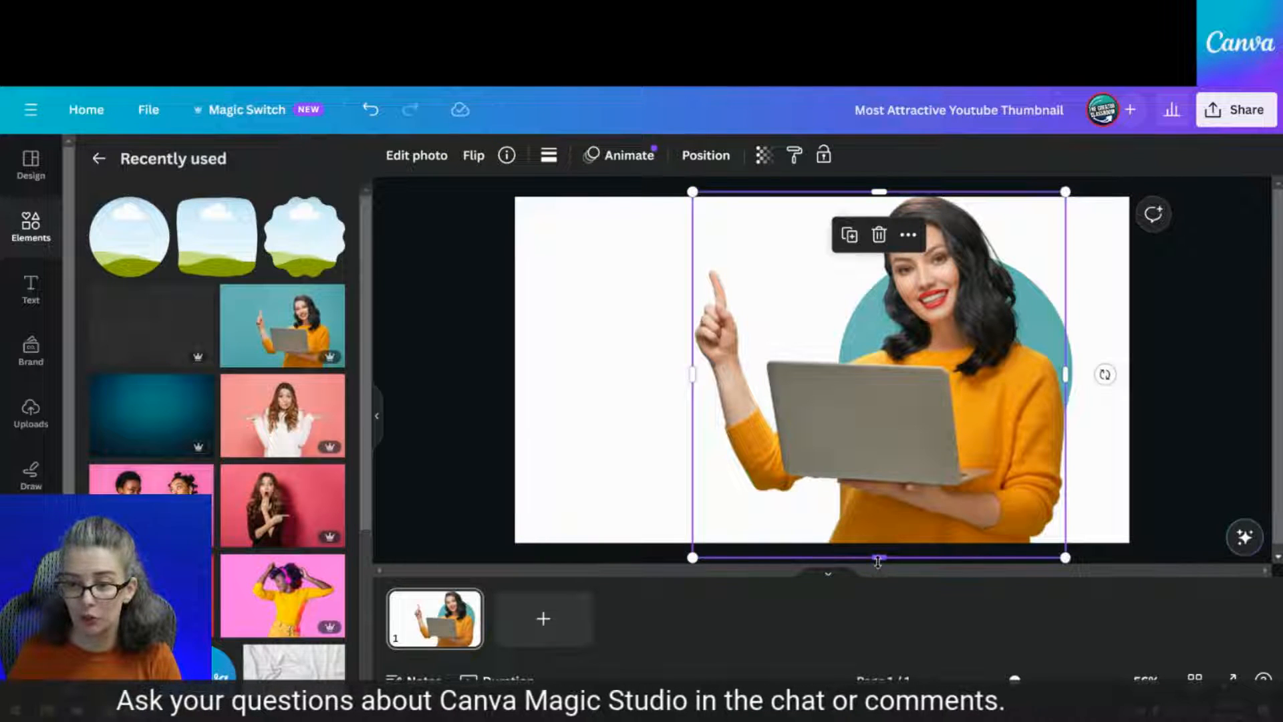
# Crop the bottom and right side off the woman cutout
pyautogui.moveTo(878, 562); pyautogui.dragTo(878, 412)
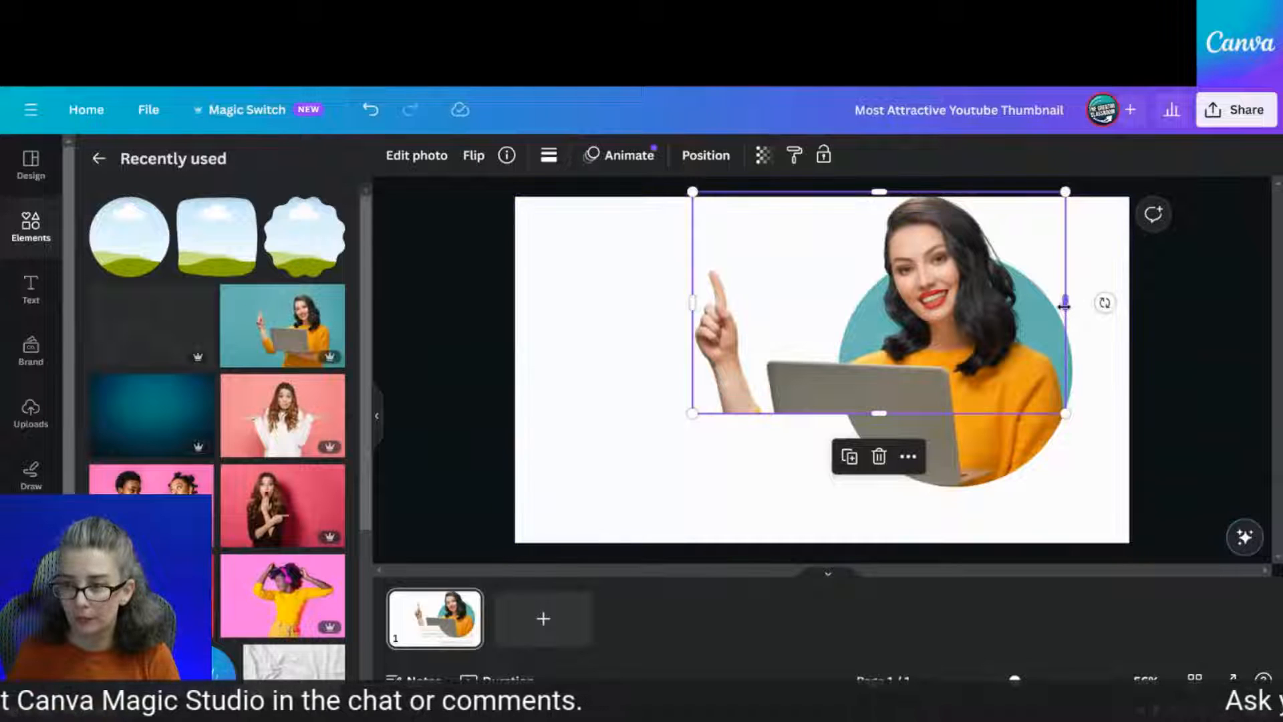
pyautogui.moveTo(1065, 306); pyautogui.dragTo(1049, 305)
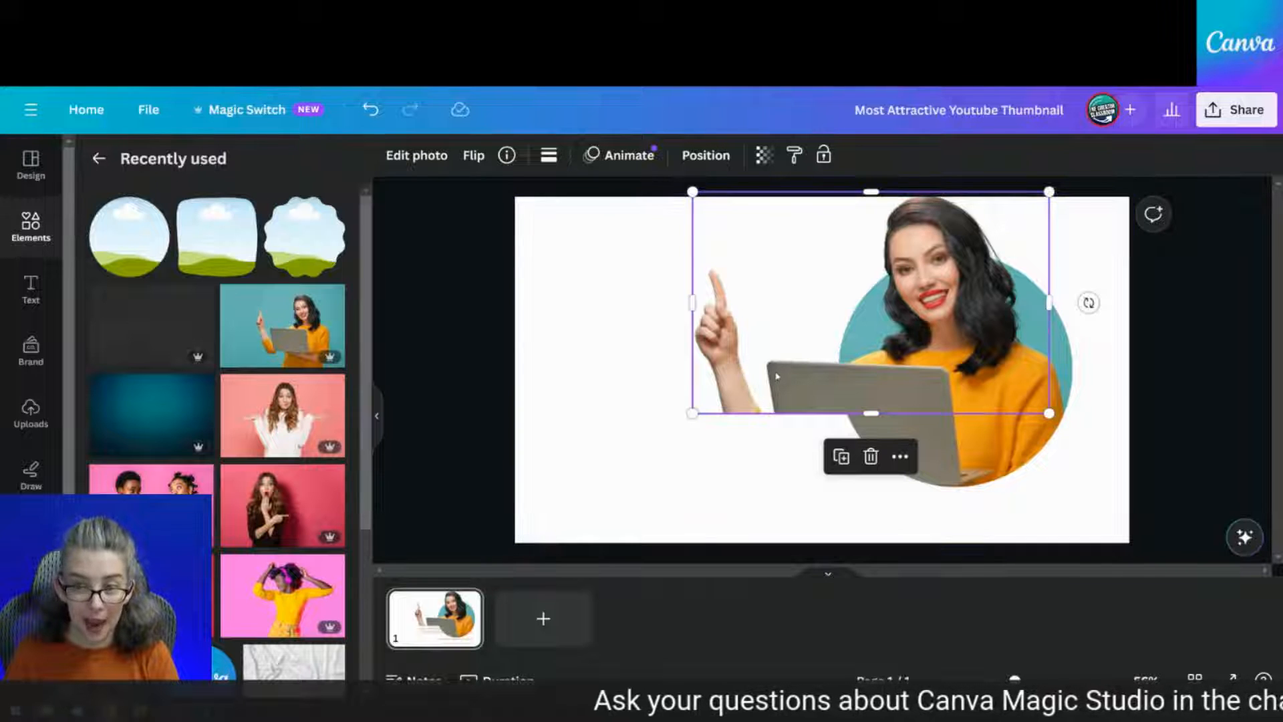
pyautogui.click(710, 429)
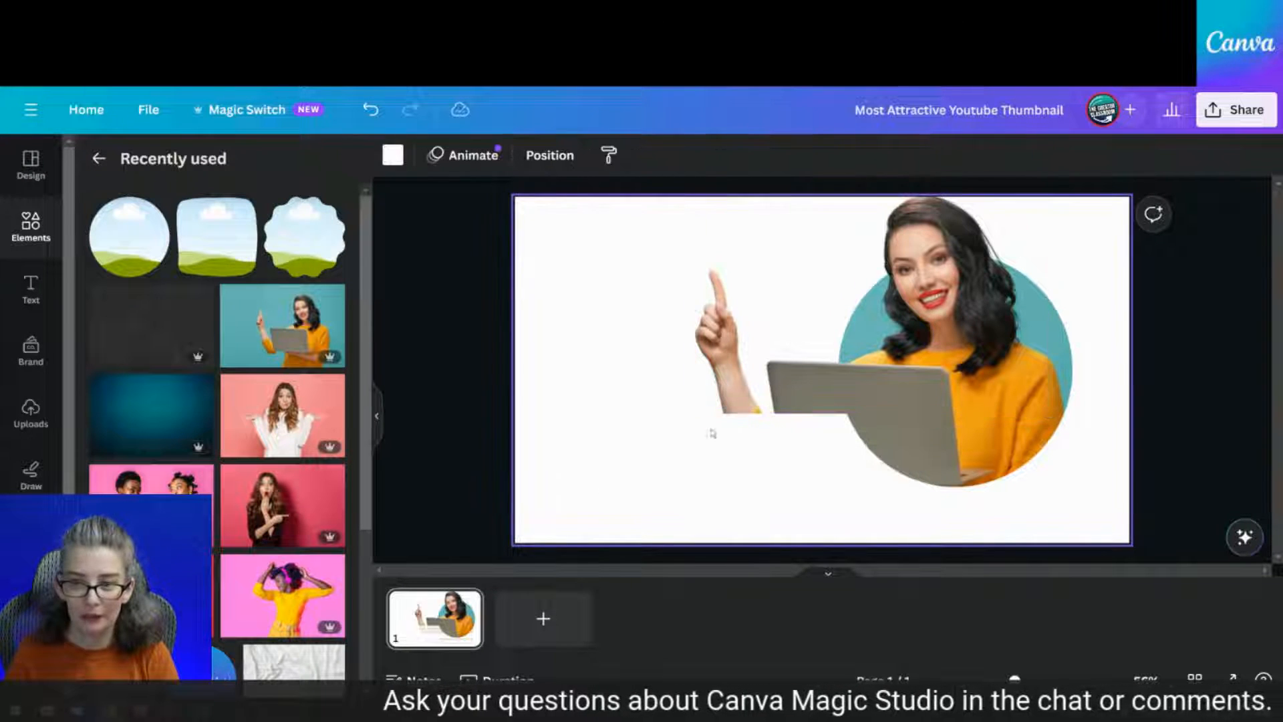
pyautogui.click(859, 340)
# Duplicate the cutout over the original and crop the copy to show her arm and whole laptop
pyautogui.click(841, 456)
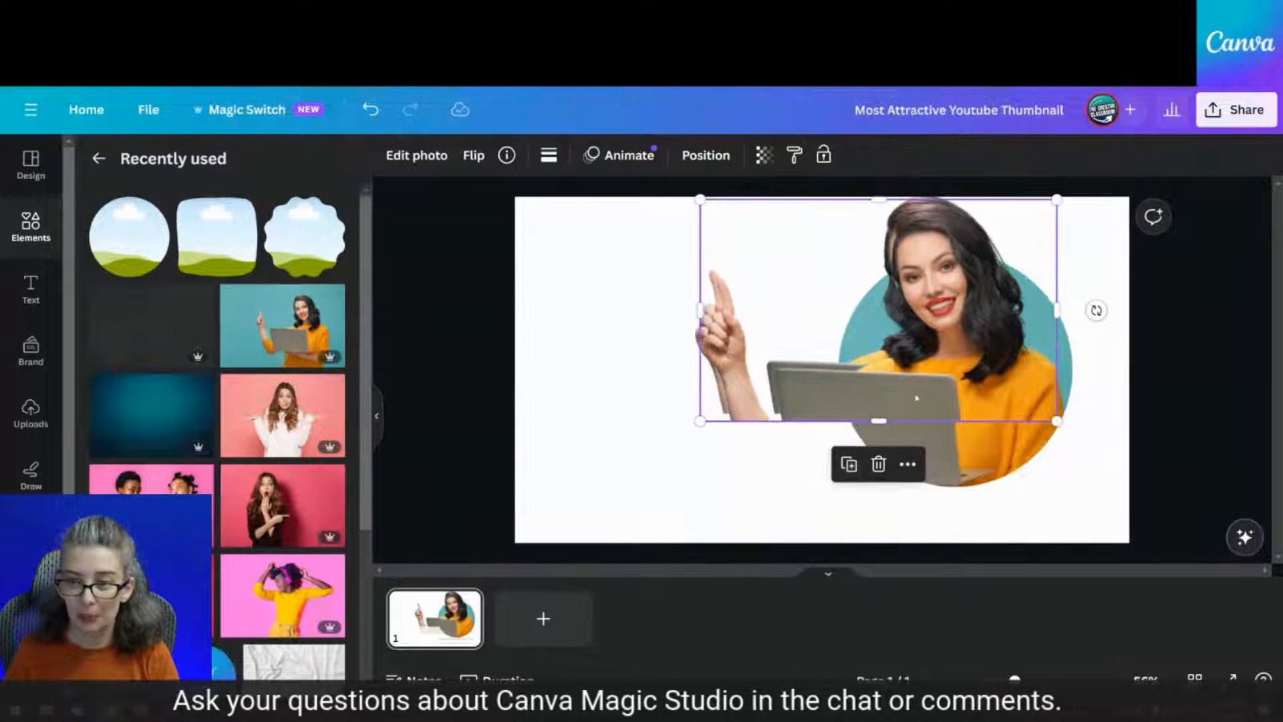
pyautogui.moveTo(918, 386); pyautogui.dragTo(911, 381)
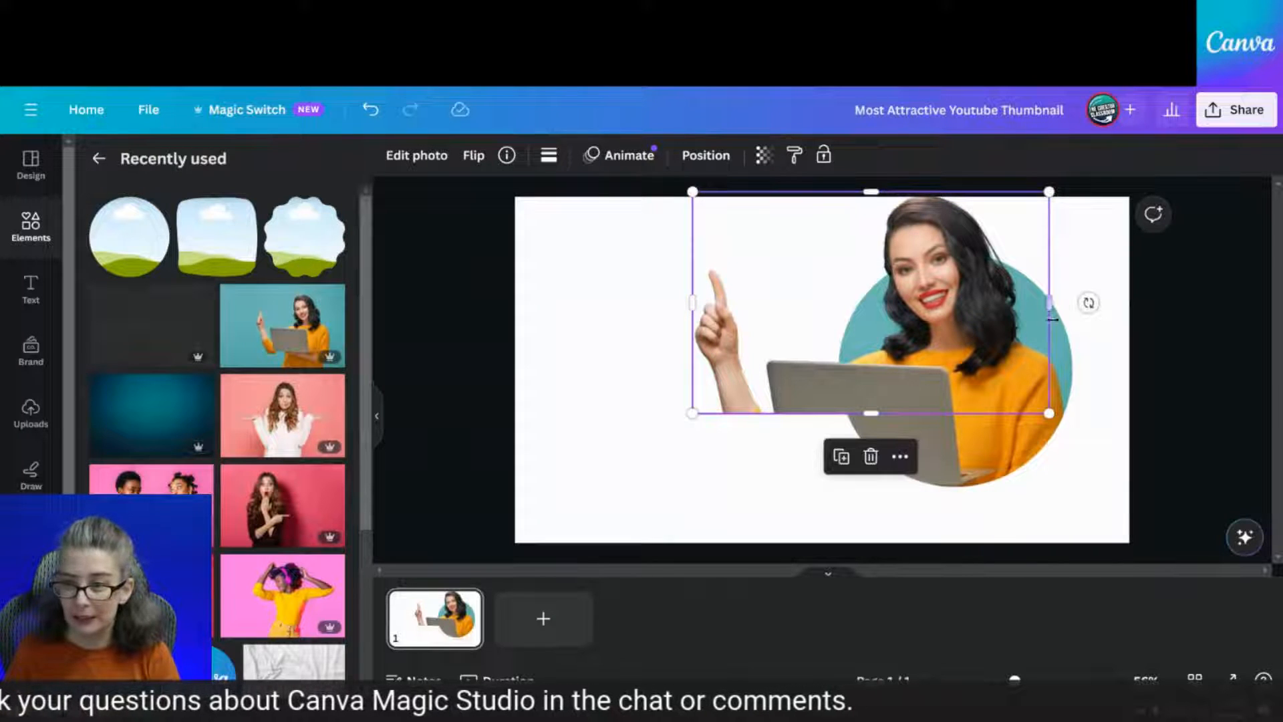
pyautogui.moveTo(1054, 311); pyautogui.dragTo(865, 337)
pyautogui.moveTo(776, 413); pyautogui.dragTo(778, 508)
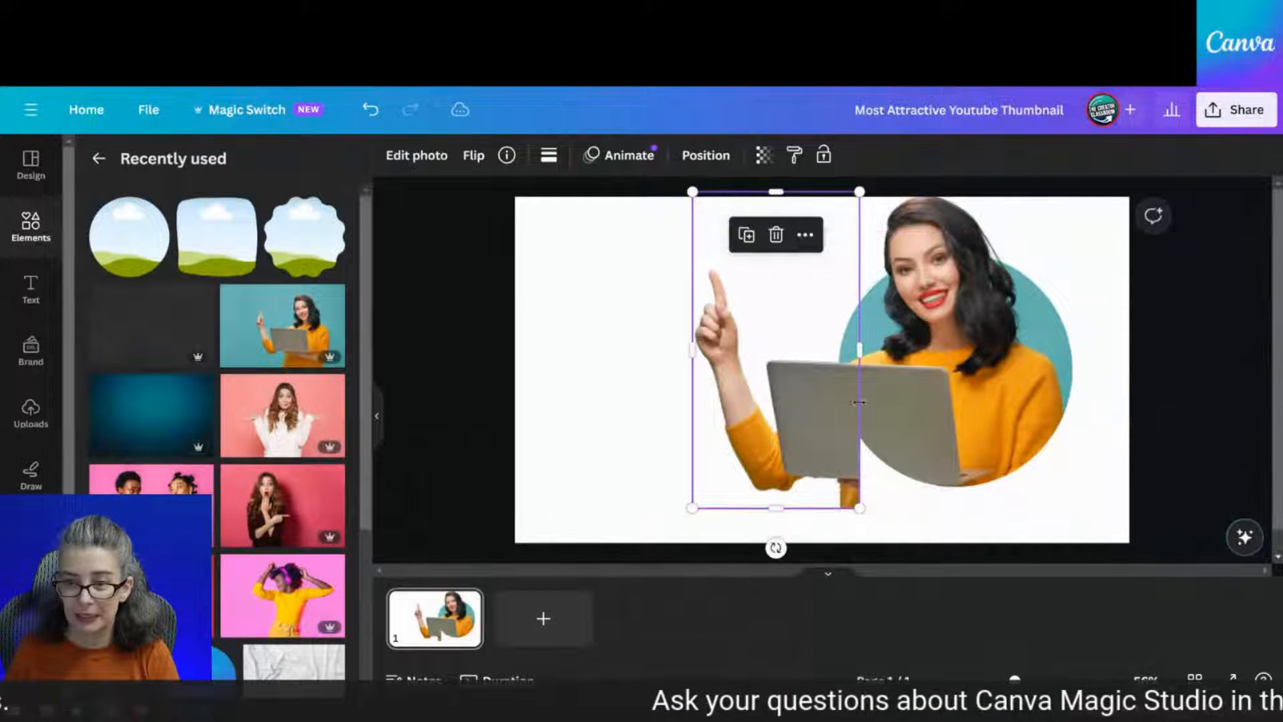
pyautogui.moveTo(861, 361); pyautogui.dragTo(963, 373)
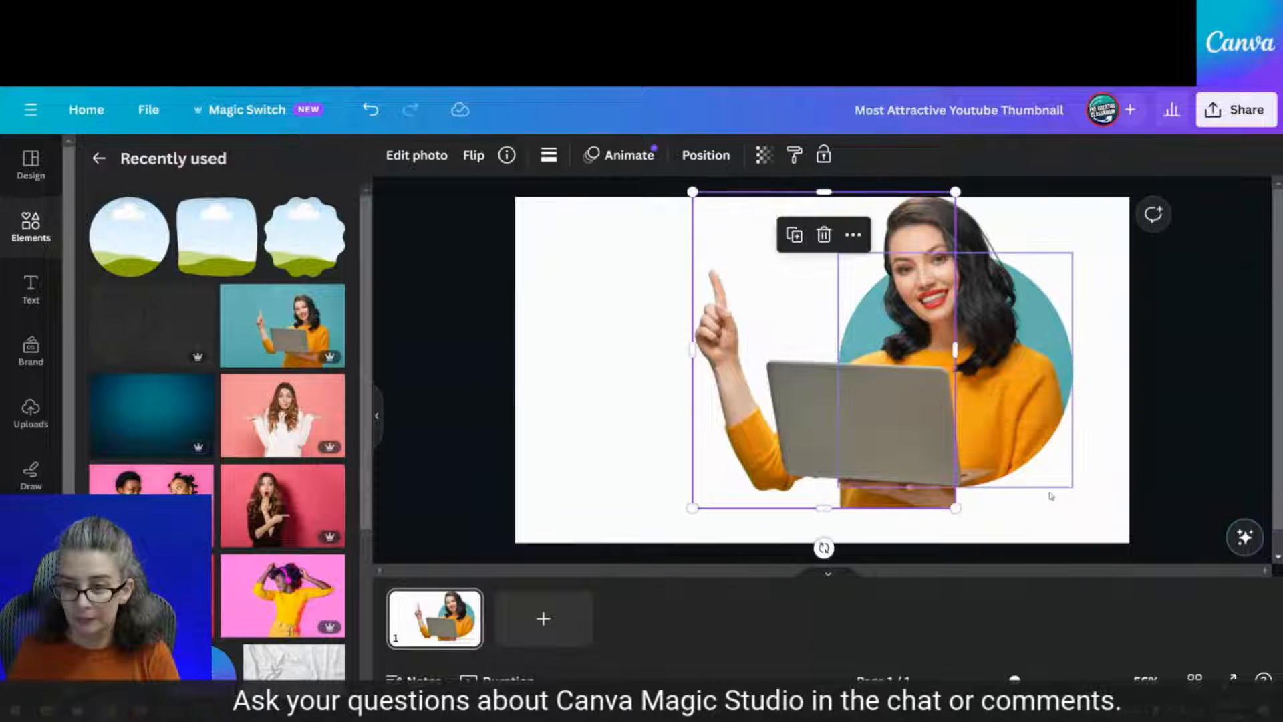
pyautogui.click(1074, 501)
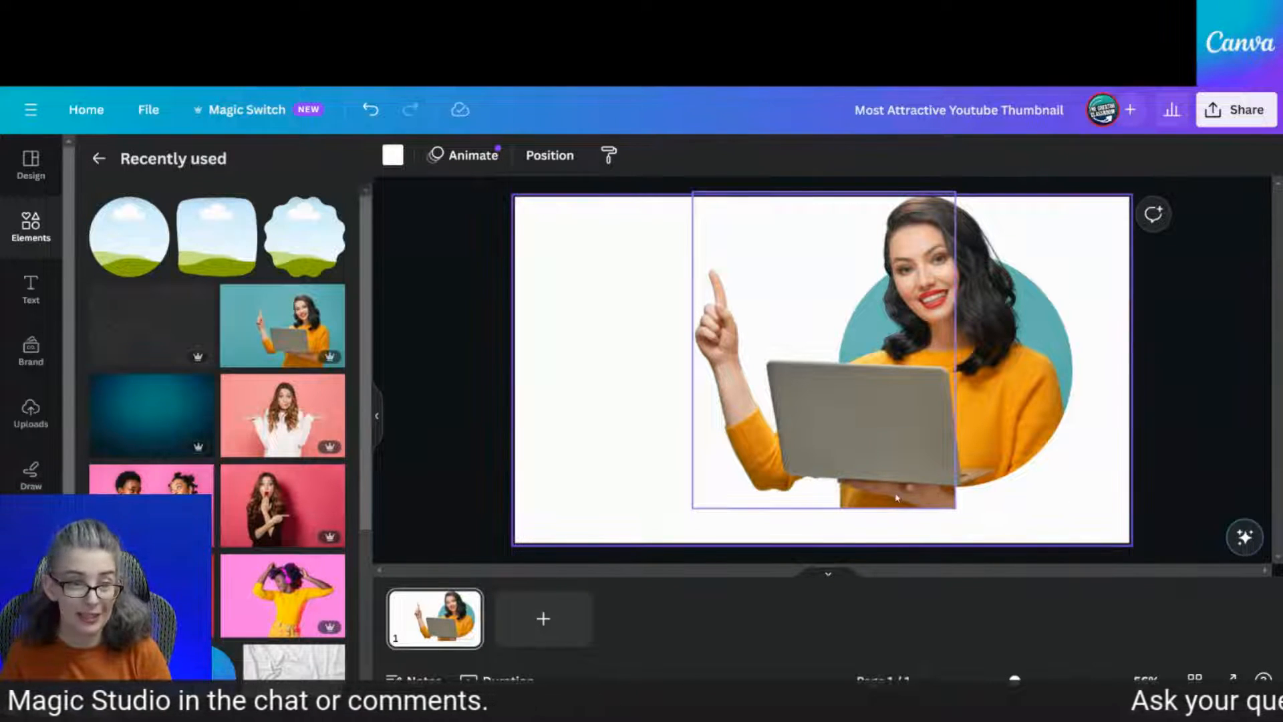
pyautogui.click(801, 383)
pyautogui.click(441, 160)
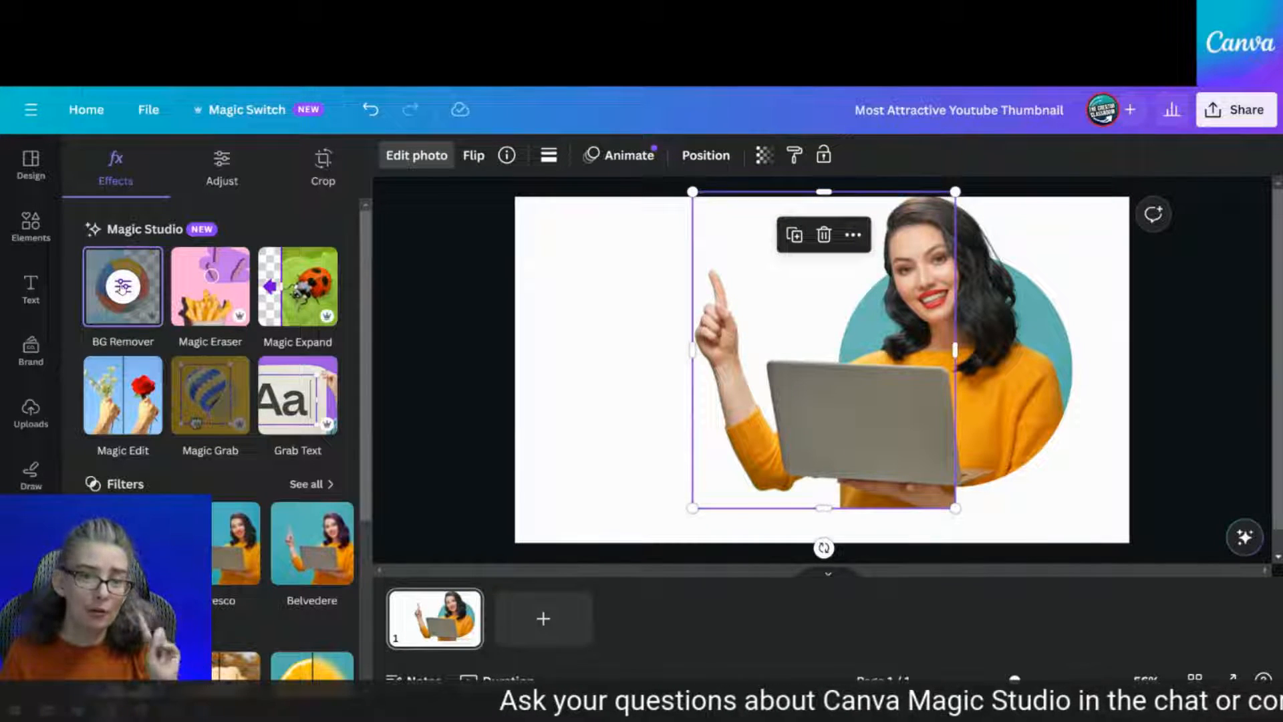
# Erase the strip under the laptop with BG Remover and crop the copy's bottom to 547 × 615
pyautogui.click(122, 287)
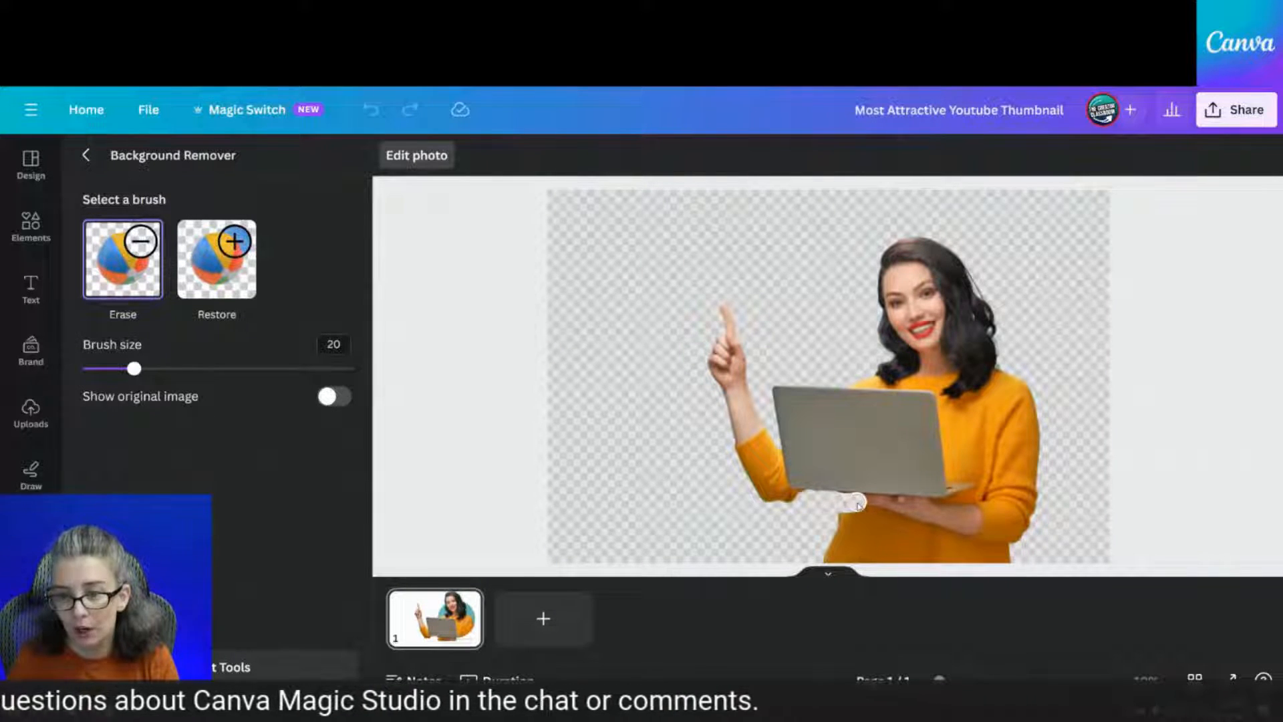
pyautogui.moveTo(859, 505); pyautogui.dragTo(1026, 504)
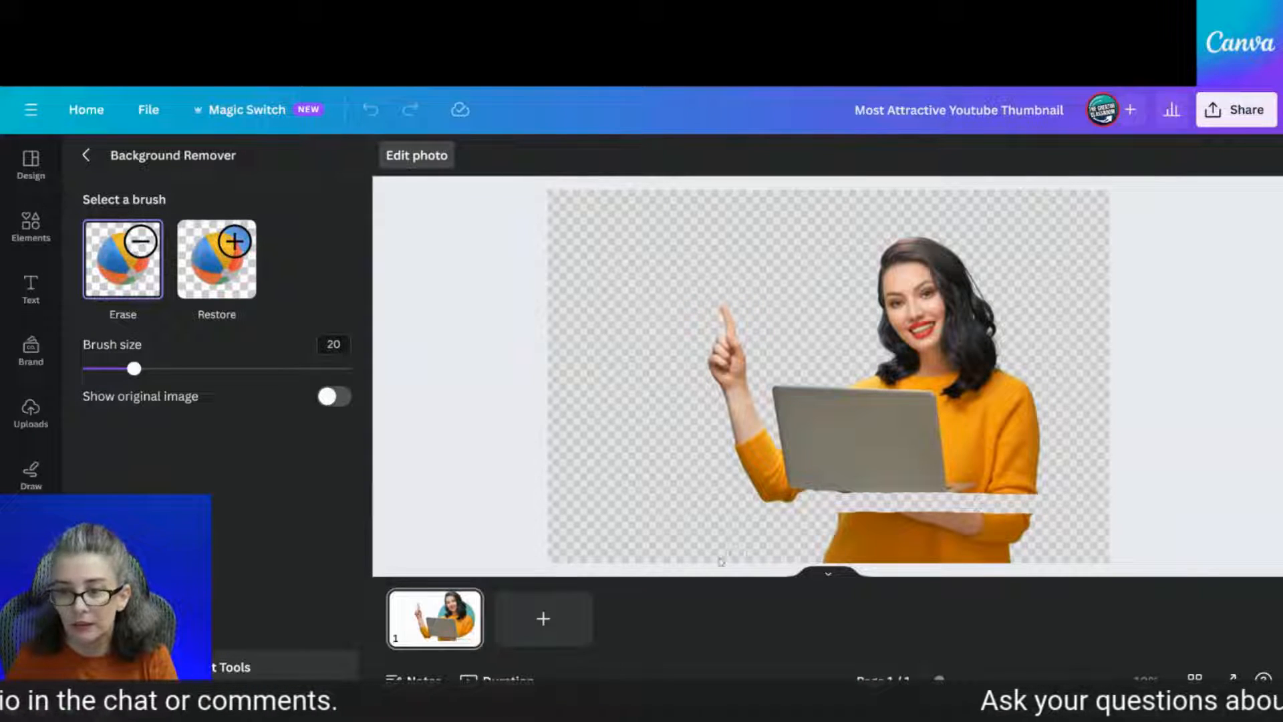
pyautogui.click(88, 161)
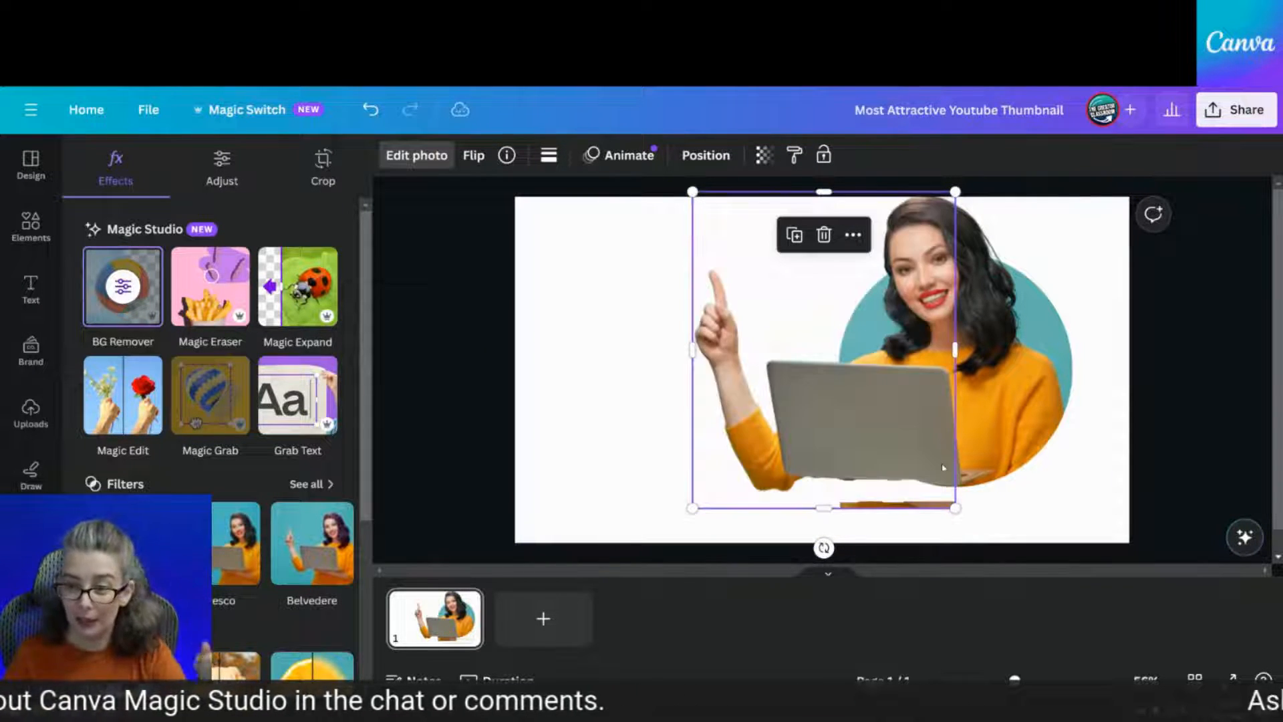
pyautogui.moveTo(839, 510); pyautogui.dragTo(841, 493)
pyautogui.click(1051, 500)
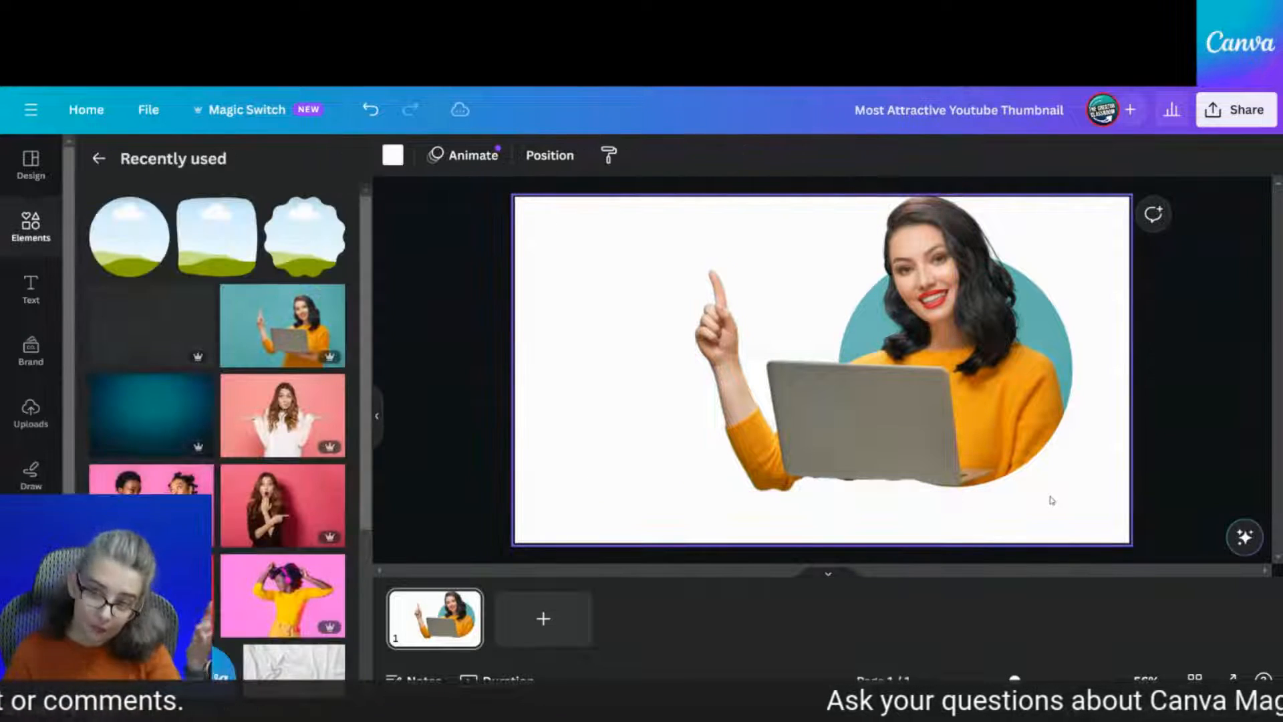
# Delete the teal circle photo and woman cutout, then add the red-background woman photo
pyautogui.click(964, 458)
pyautogui.press('Delete')
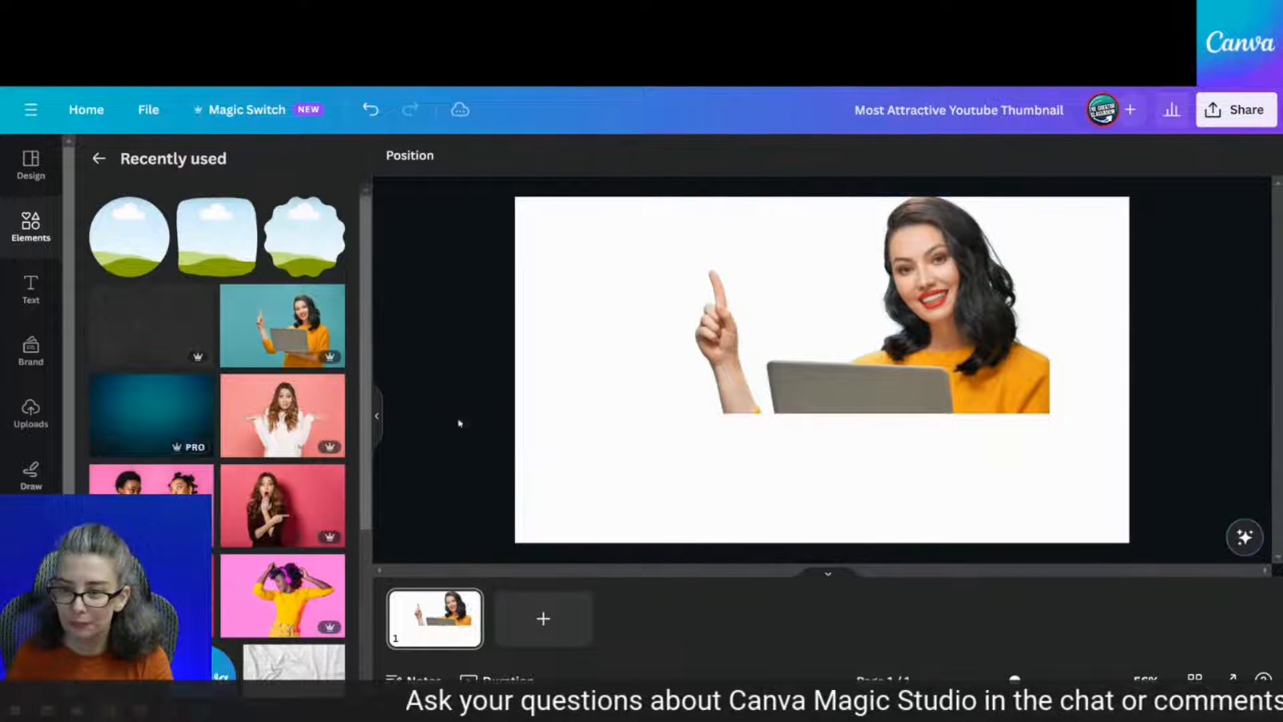
pyautogui.click(738, 359)
pyautogui.press('Delete')
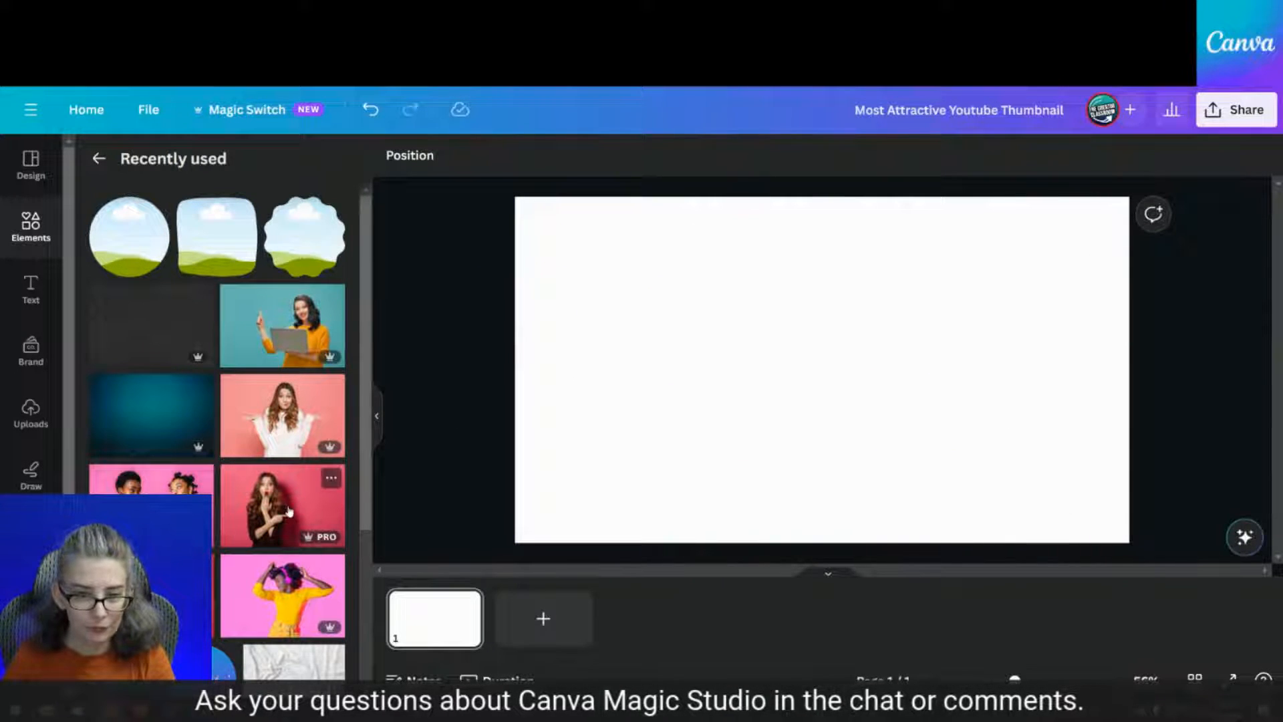
pyautogui.click(289, 510)
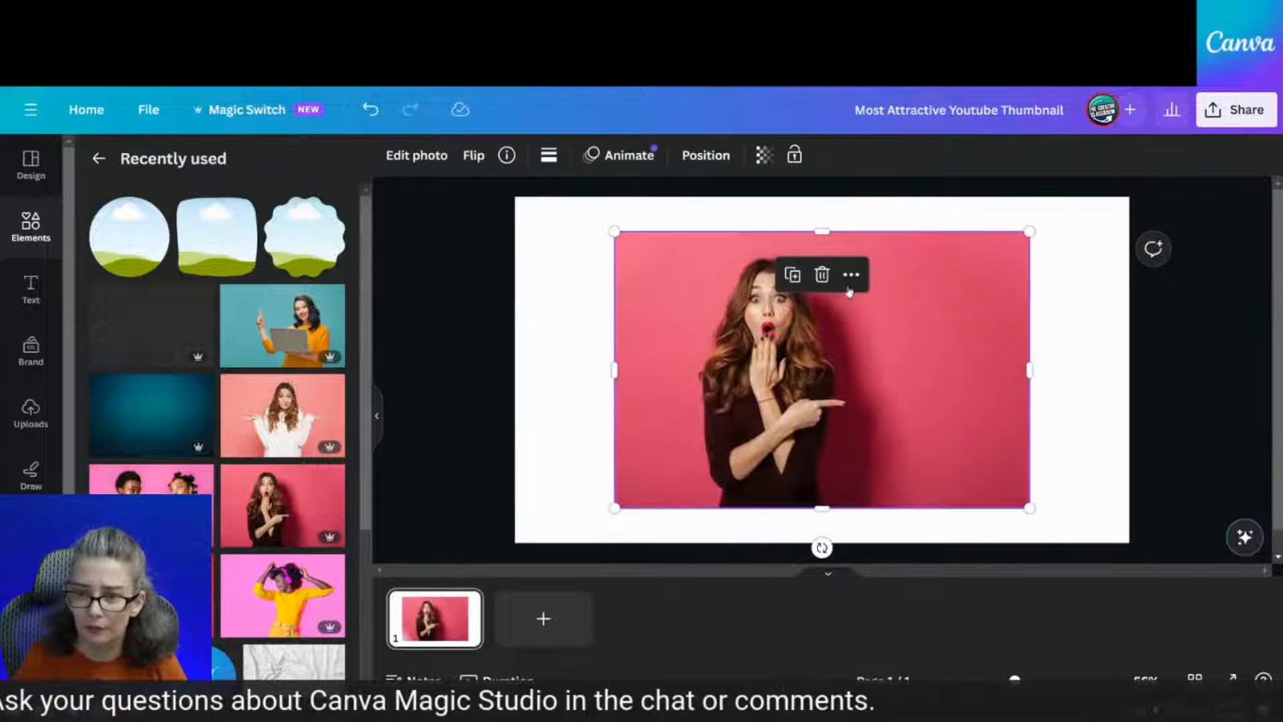
pyautogui.press('Delete')
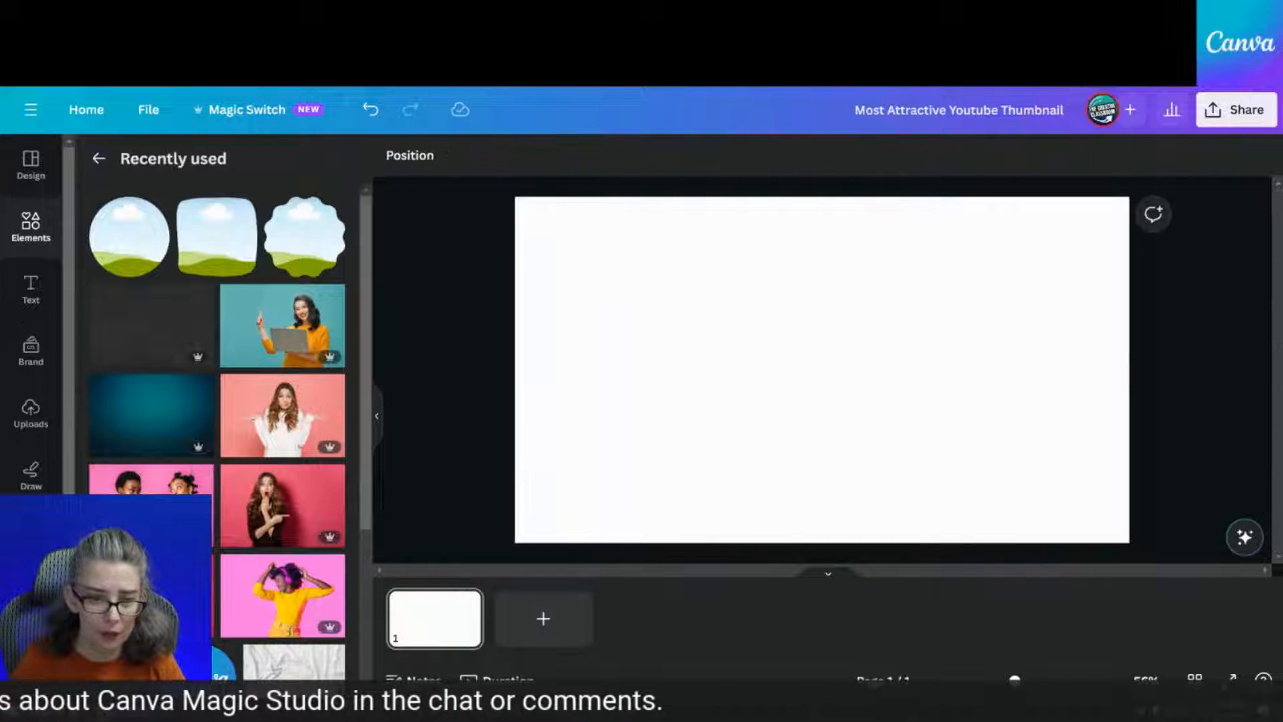
pyautogui.hotkey('ctrl', 'z')
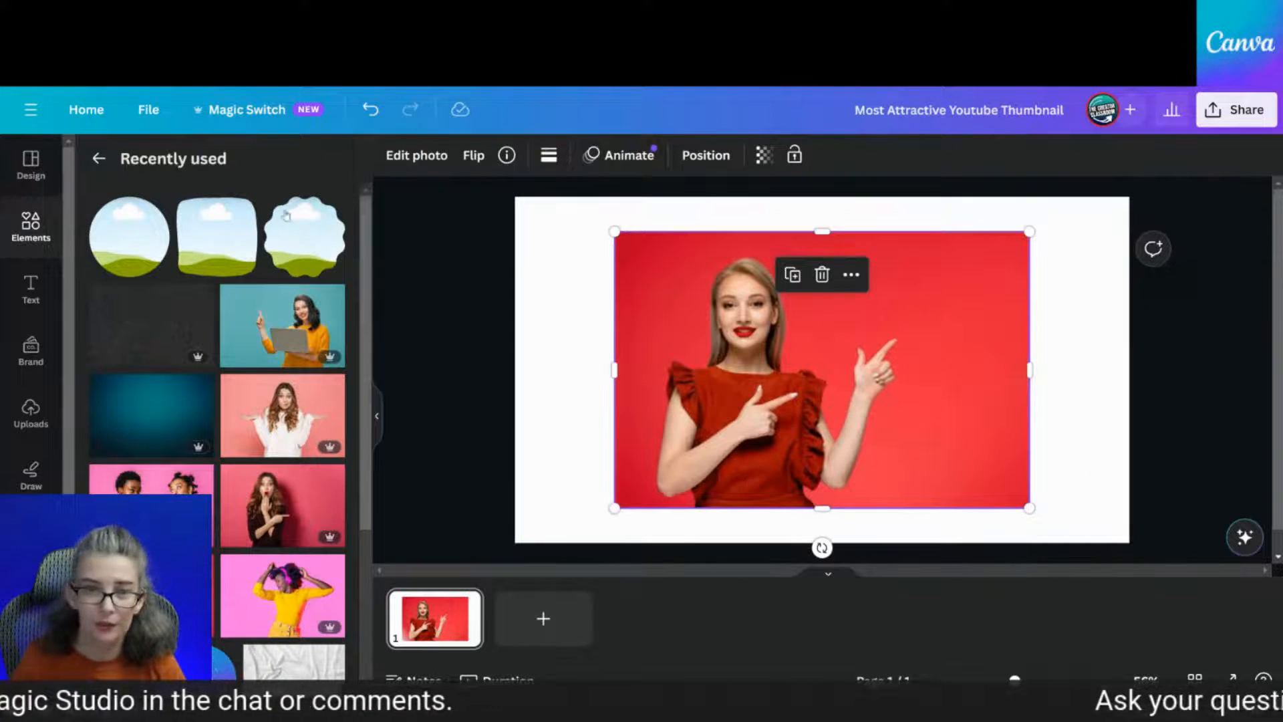
# Put the red photo into an enlarged circle frame and crop it to fit
pyautogui.click(129, 236)
pyautogui.moveTo(937, 258); pyautogui.dragTo(1016, 345)
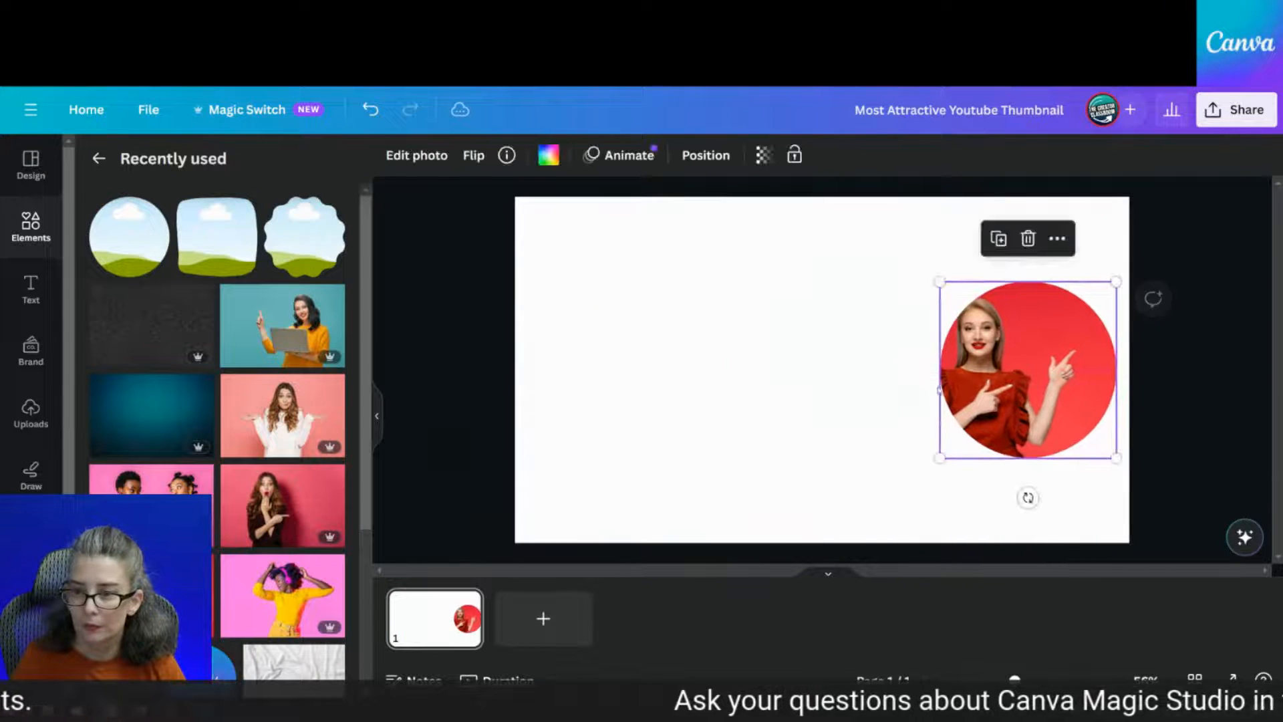
pyautogui.moveTo(943, 458); pyautogui.dragTo(820, 519)
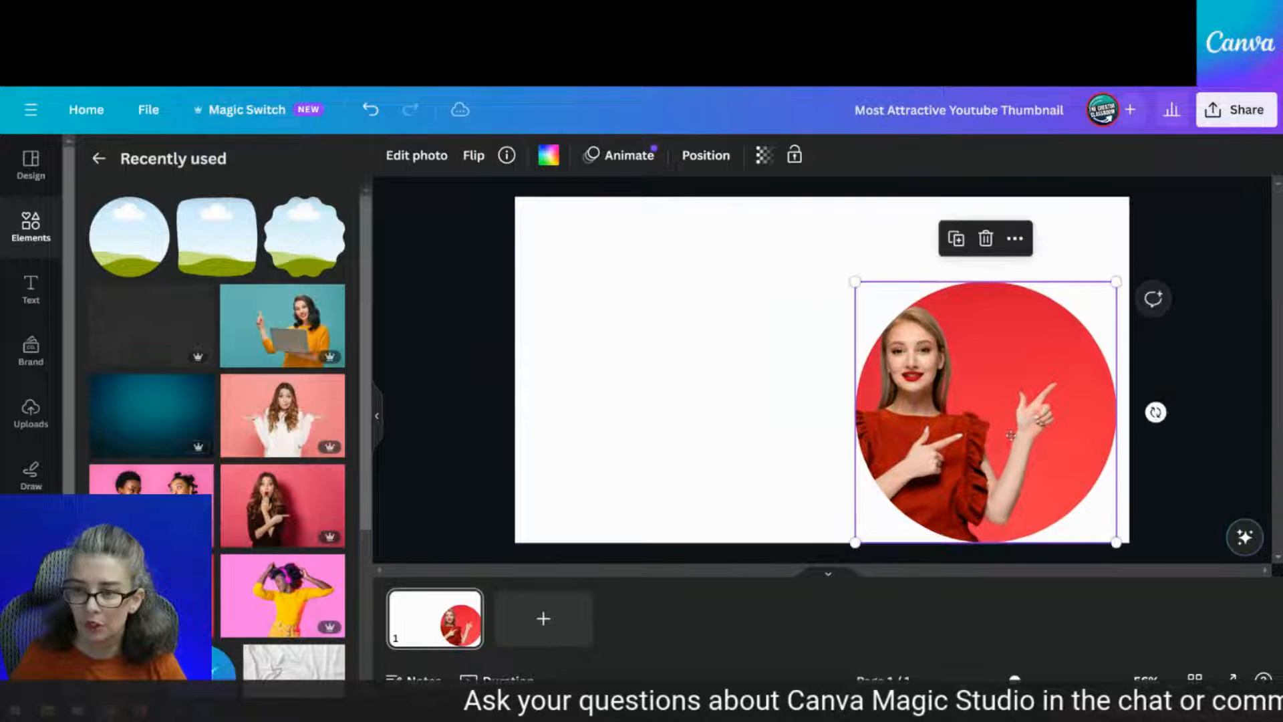
pyautogui.moveTo(1011, 434); pyautogui.dragTo(977, 393)
pyautogui.scroll(-1, 1004, 403)
pyautogui.scroll(1, 1004, 403)
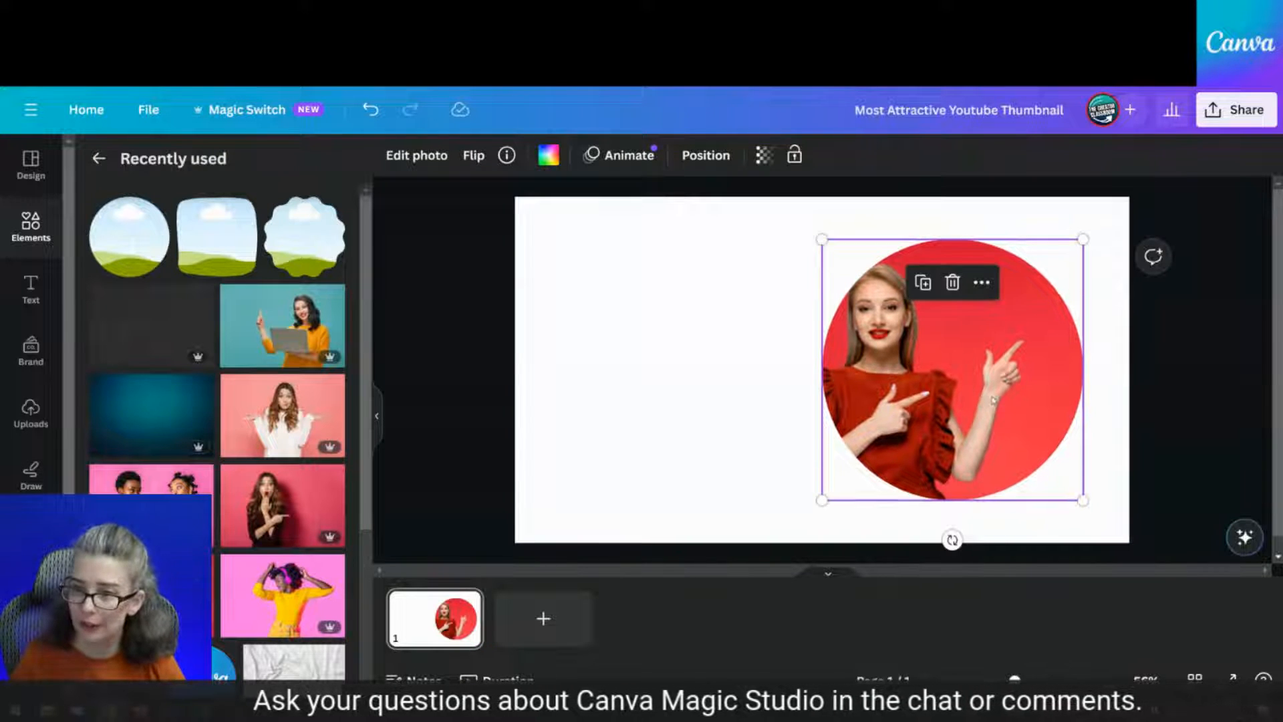
pyautogui.doubleClick(992, 395)
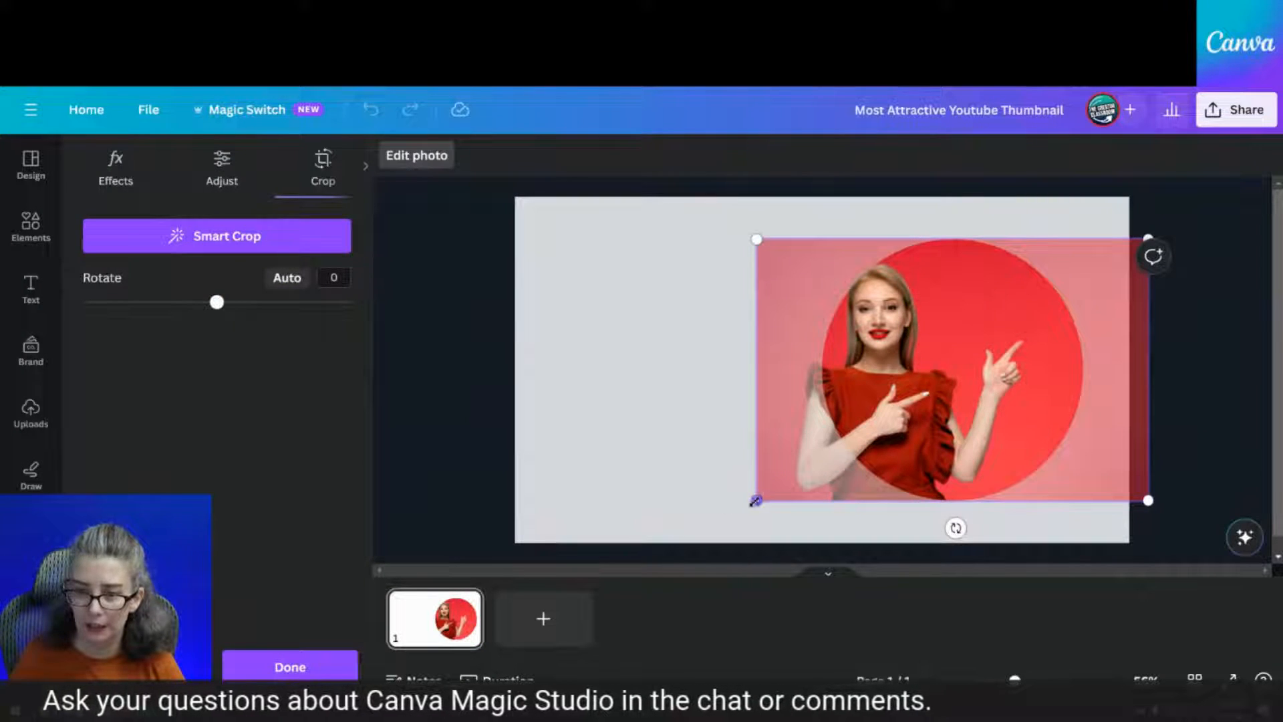
pyautogui.moveTo(756, 501); pyautogui.dragTo(875, 439)
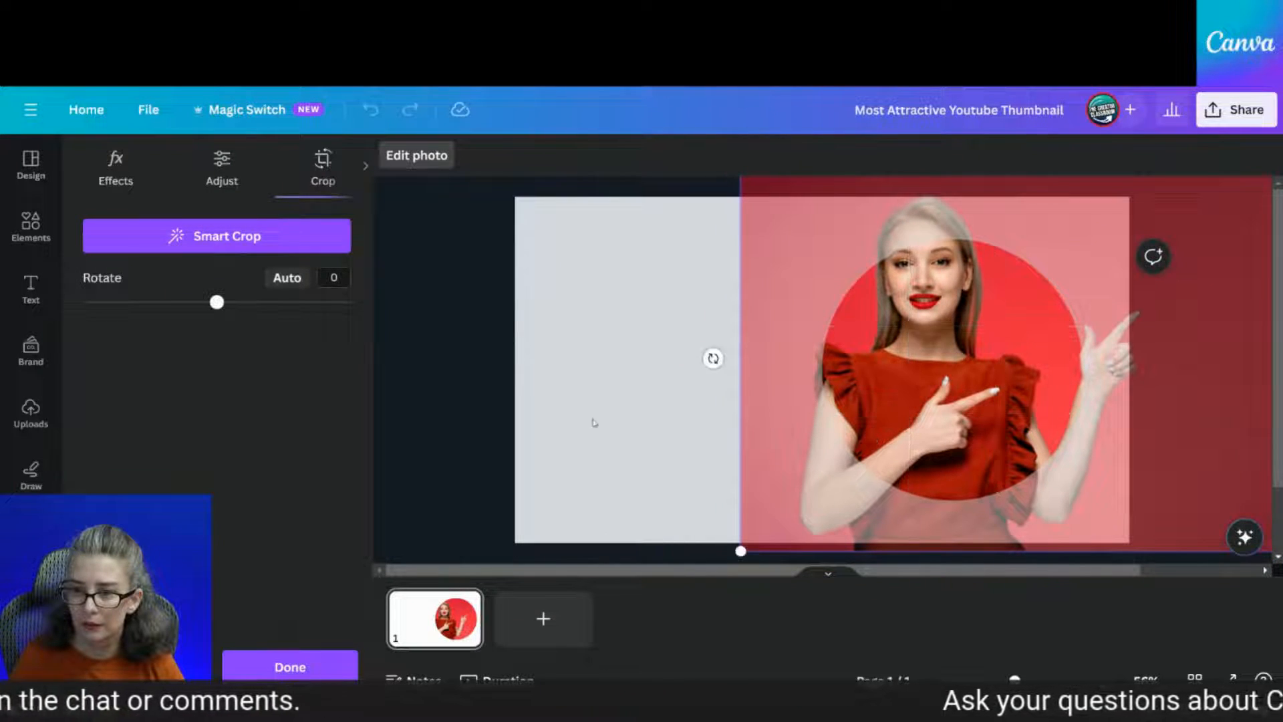
pyautogui.click(706, 407)
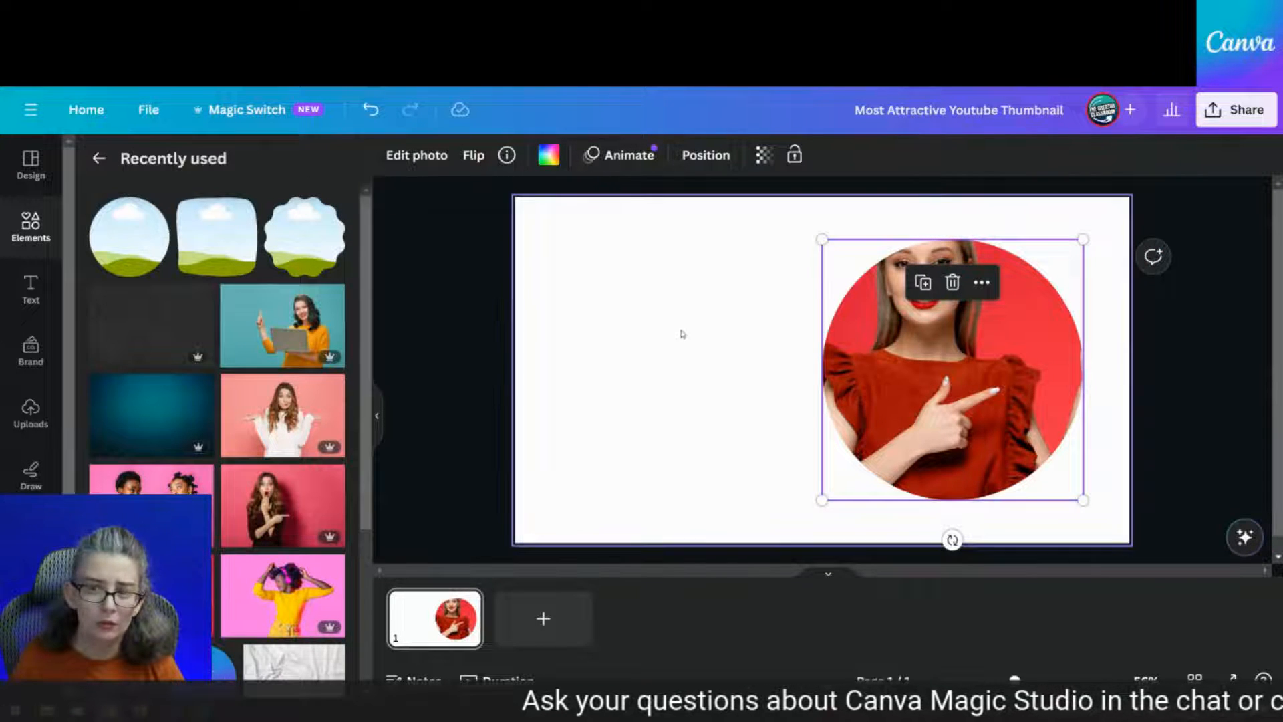
# Cut the red-dressed woman out of the circle photo with Magic Grab
pyautogui.click(796, 387)
pyautogui.click(987, 396)
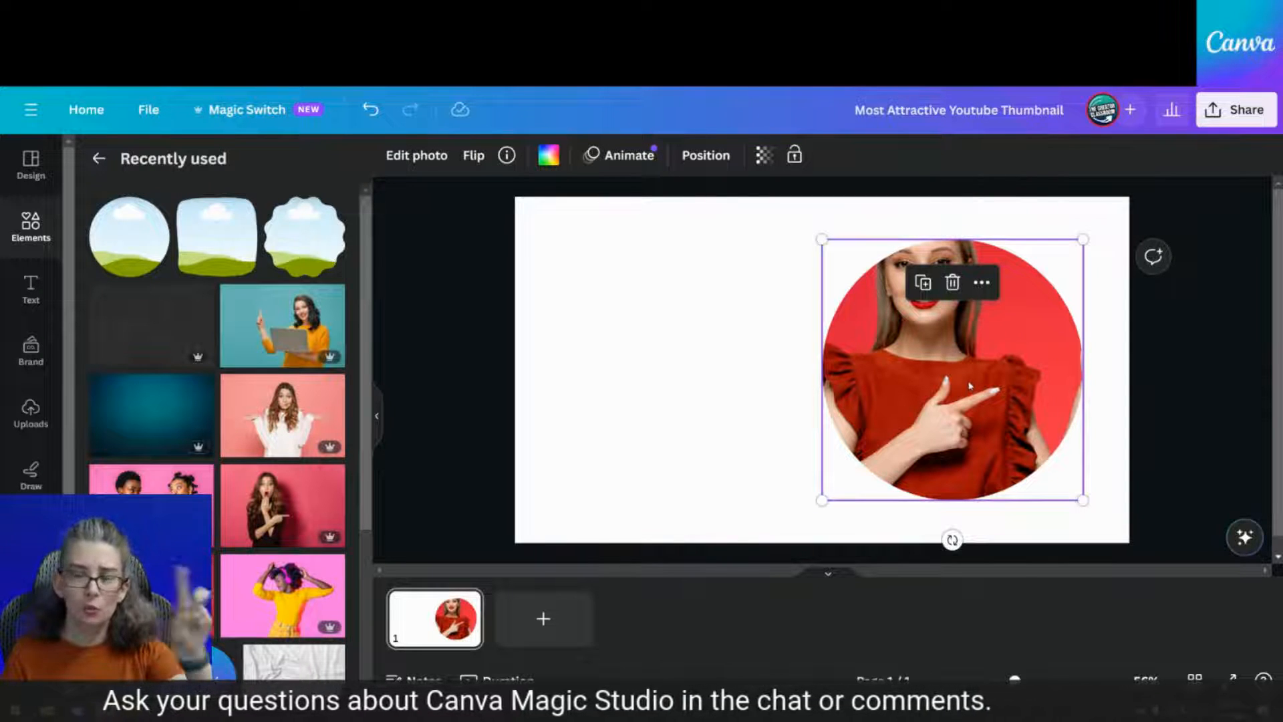
pyautogui.click(409, 155)
pyautogui.click(210, 395)
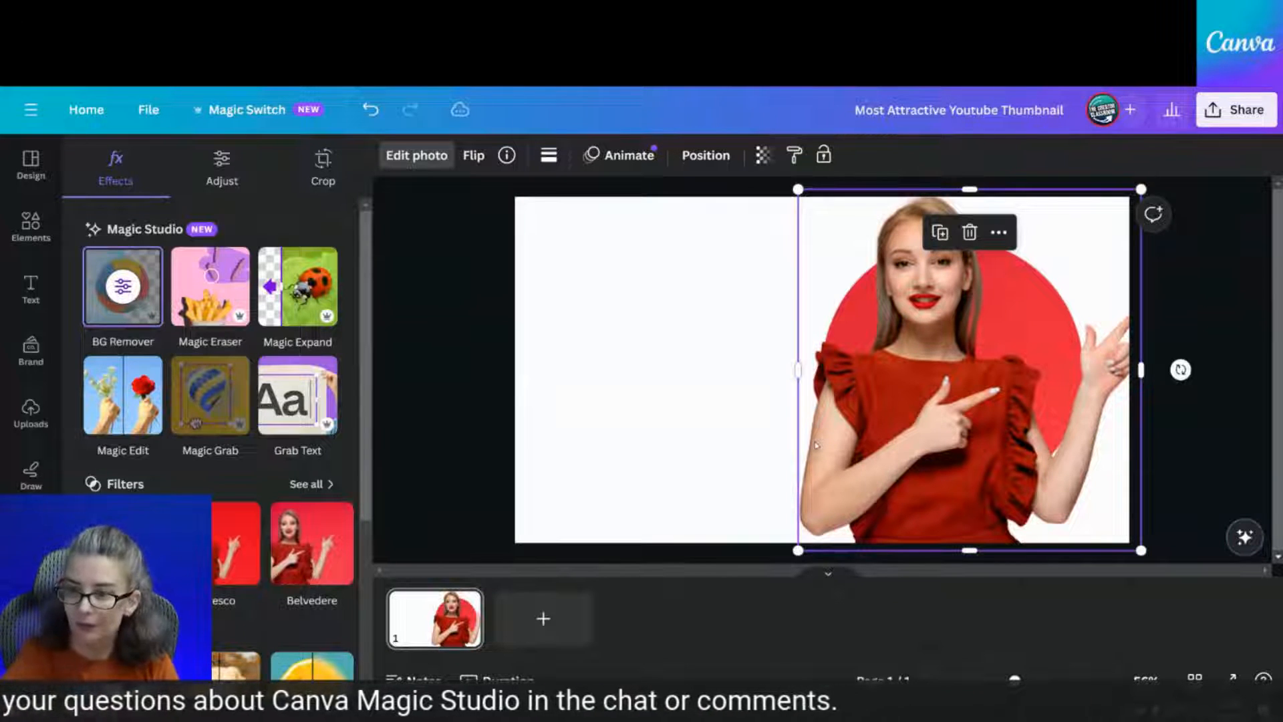
# Flip the cutout woman horizontally, then check the layers and select the red circle photo
pyautogui.click(473, 155)
pyautogui.click(508, 211)
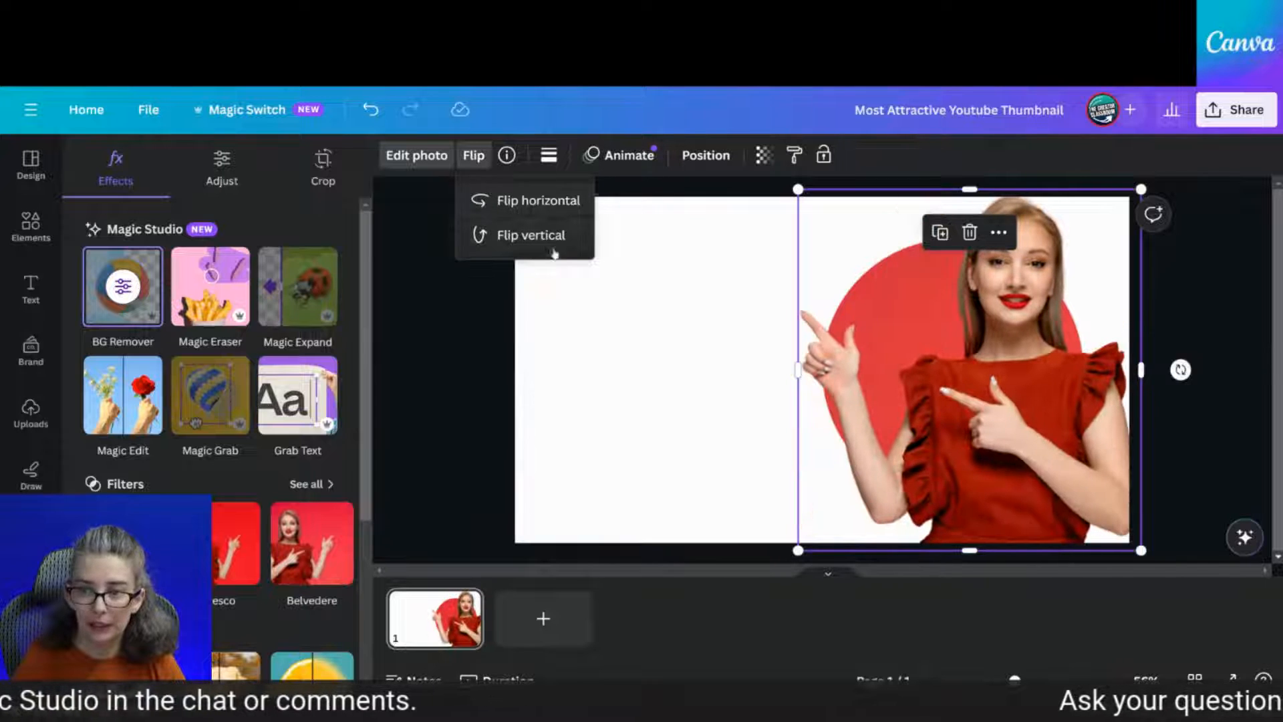
pyautogui.click(710, 387)
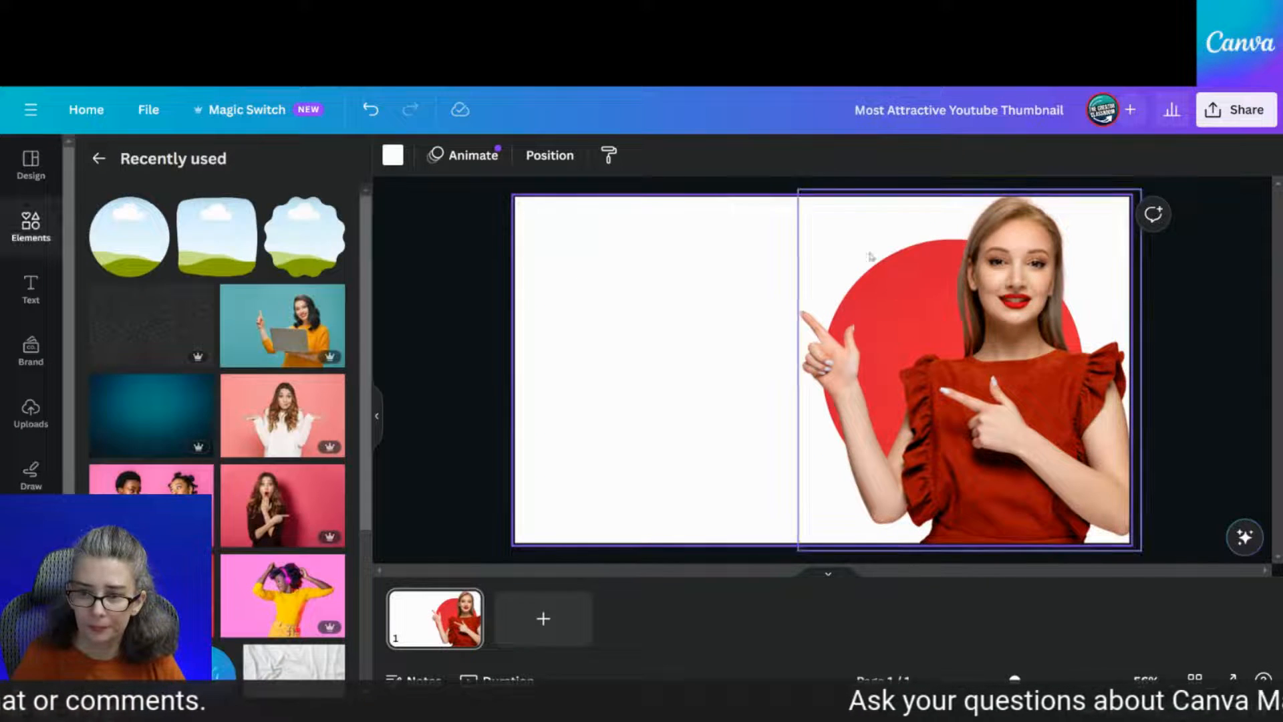
pyautogui.click(967, 332)
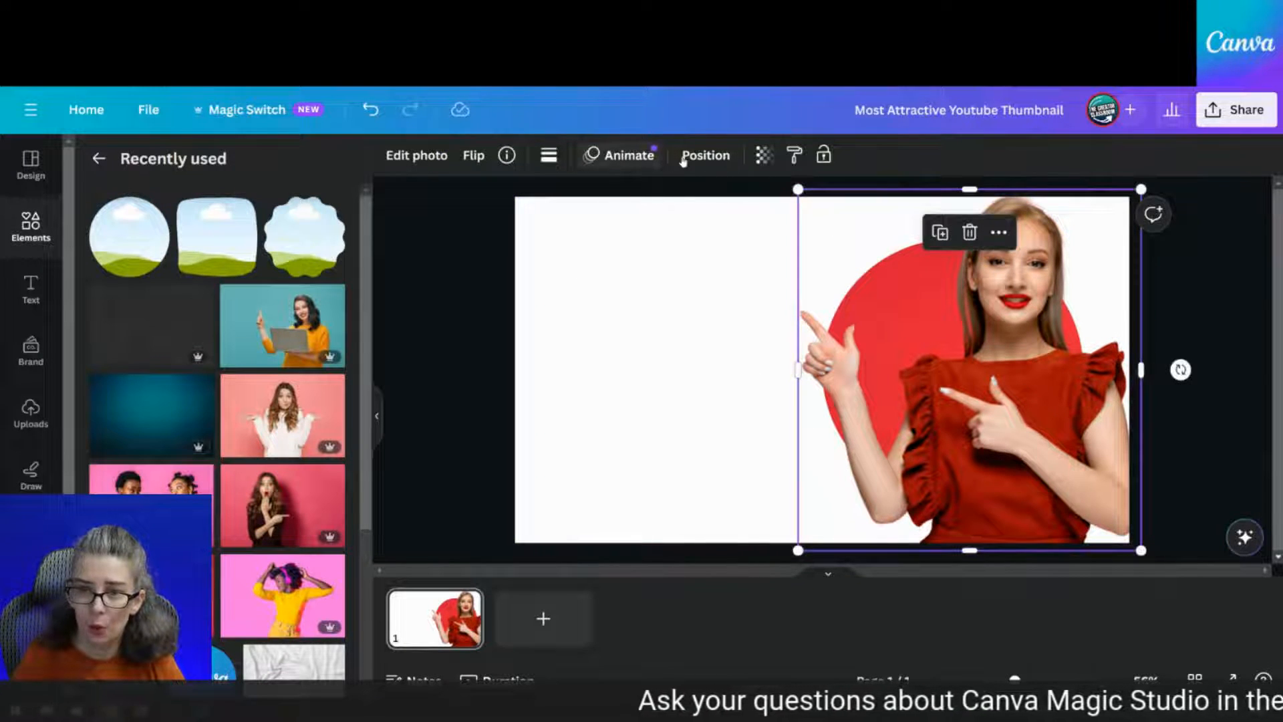
pyautogui.click(705, 155)
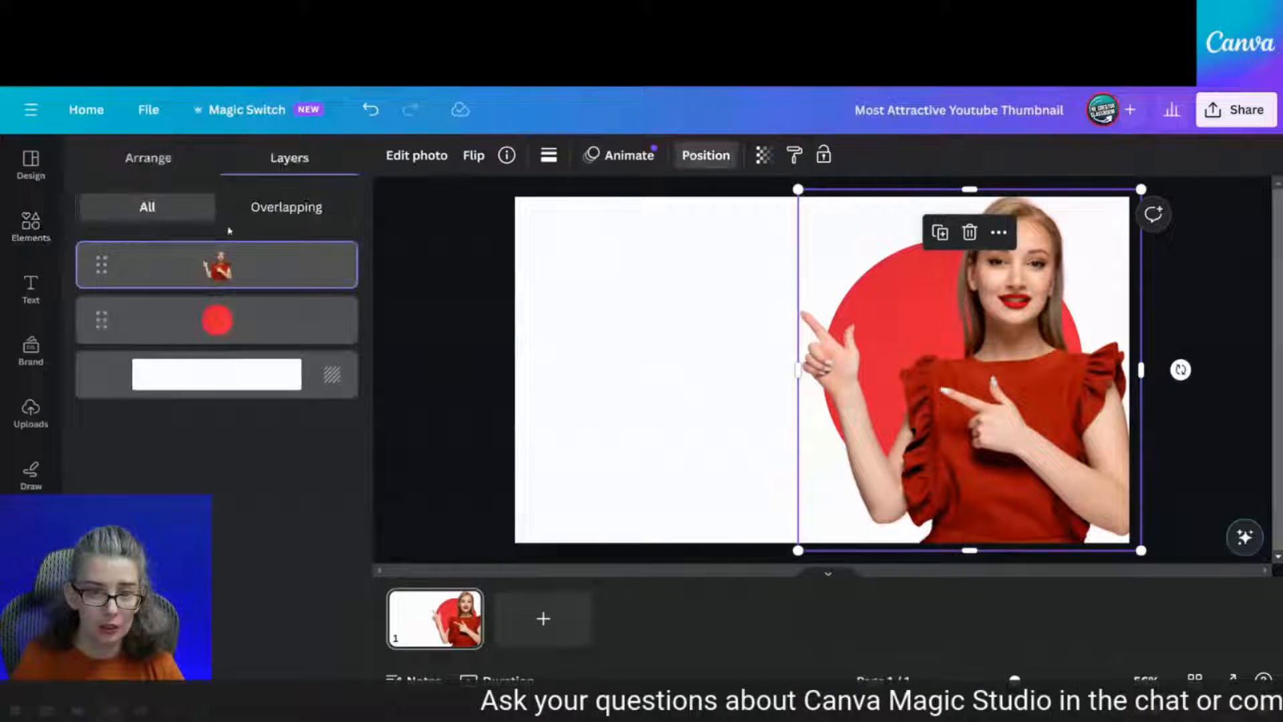
pyautogui.click(218, 327)
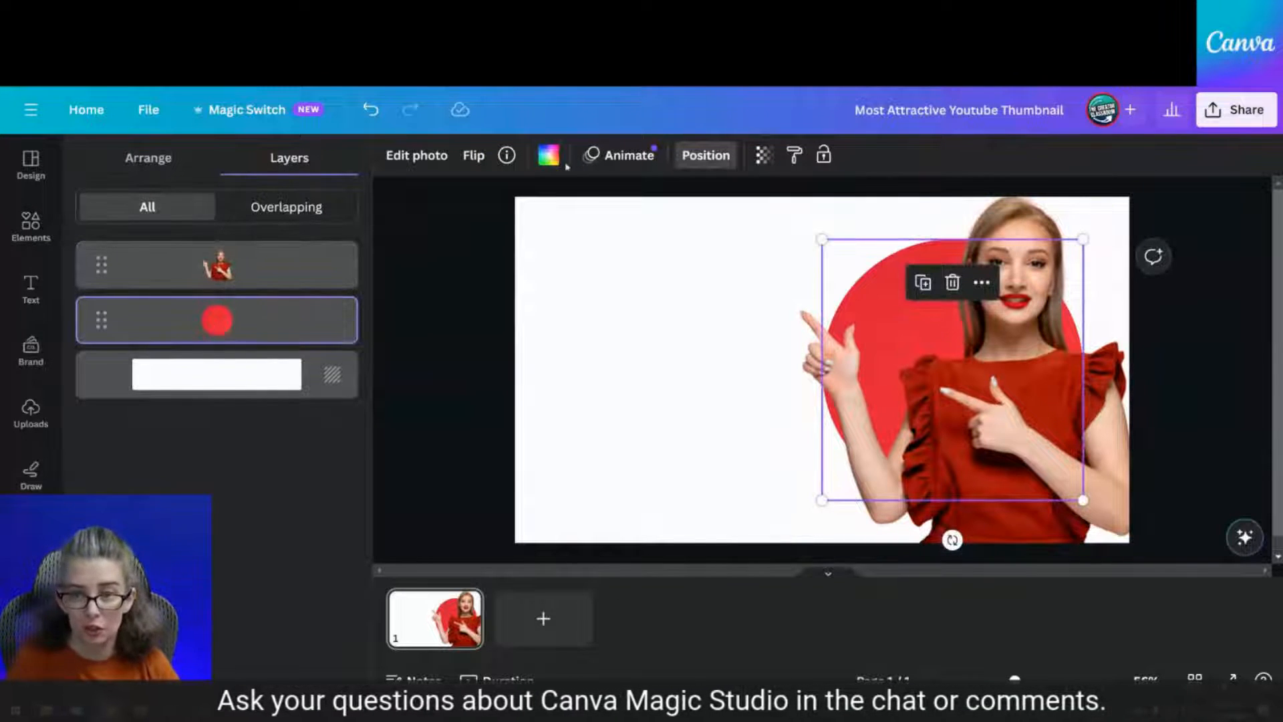
pyautogui.click(422, 159)
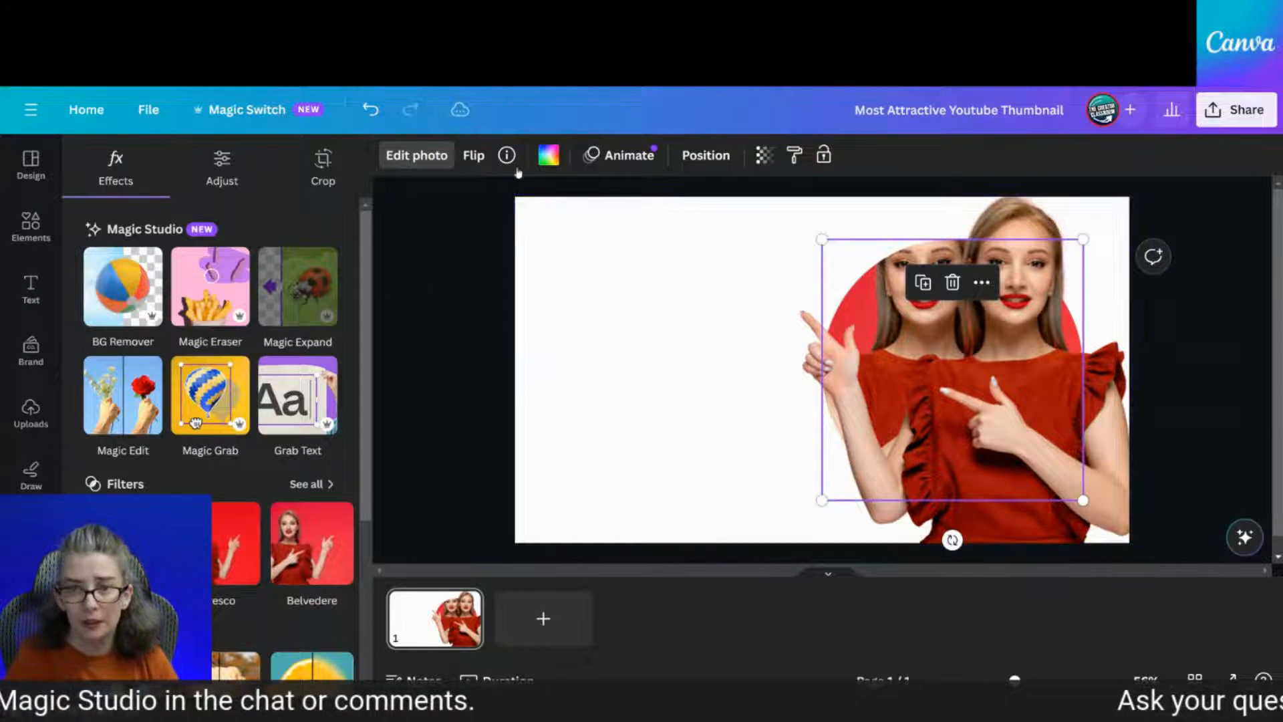
# Flip the cutout horizontally again and drag it slightly left over the red circle
pyautogui.click(473, 155)
pyautogui.click(528, 200)
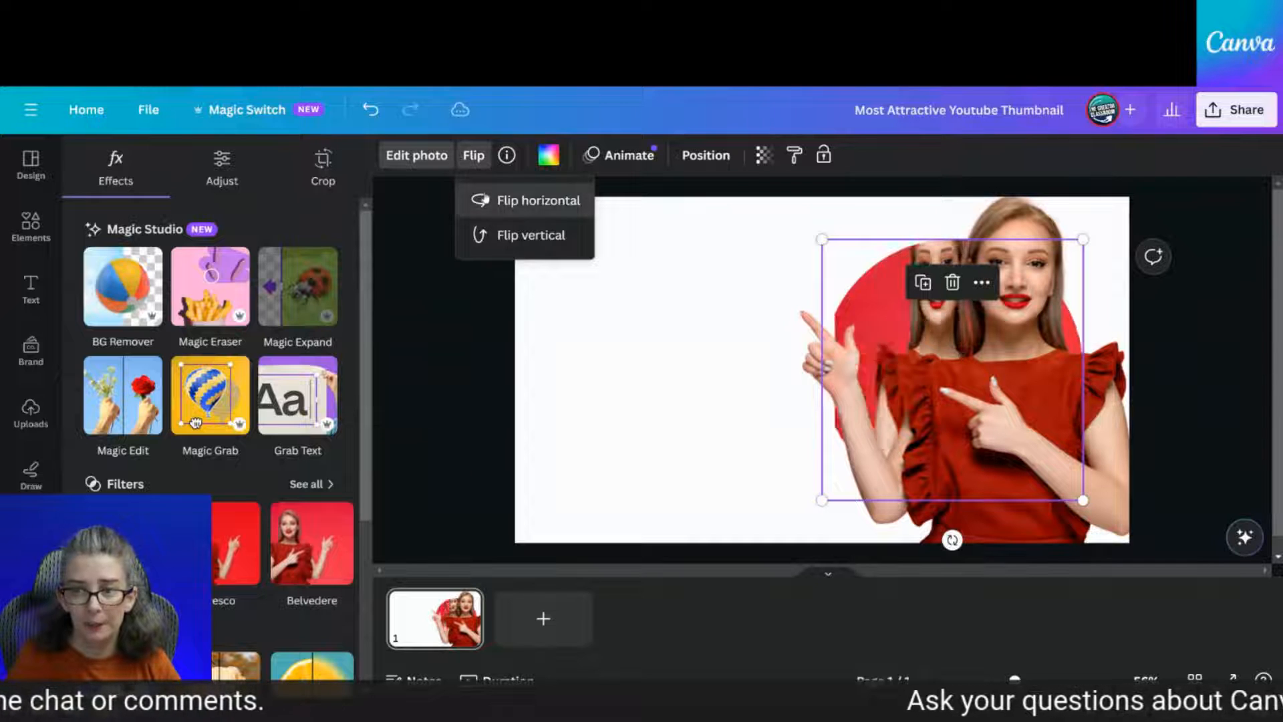
pyautogui.click(629, 398)
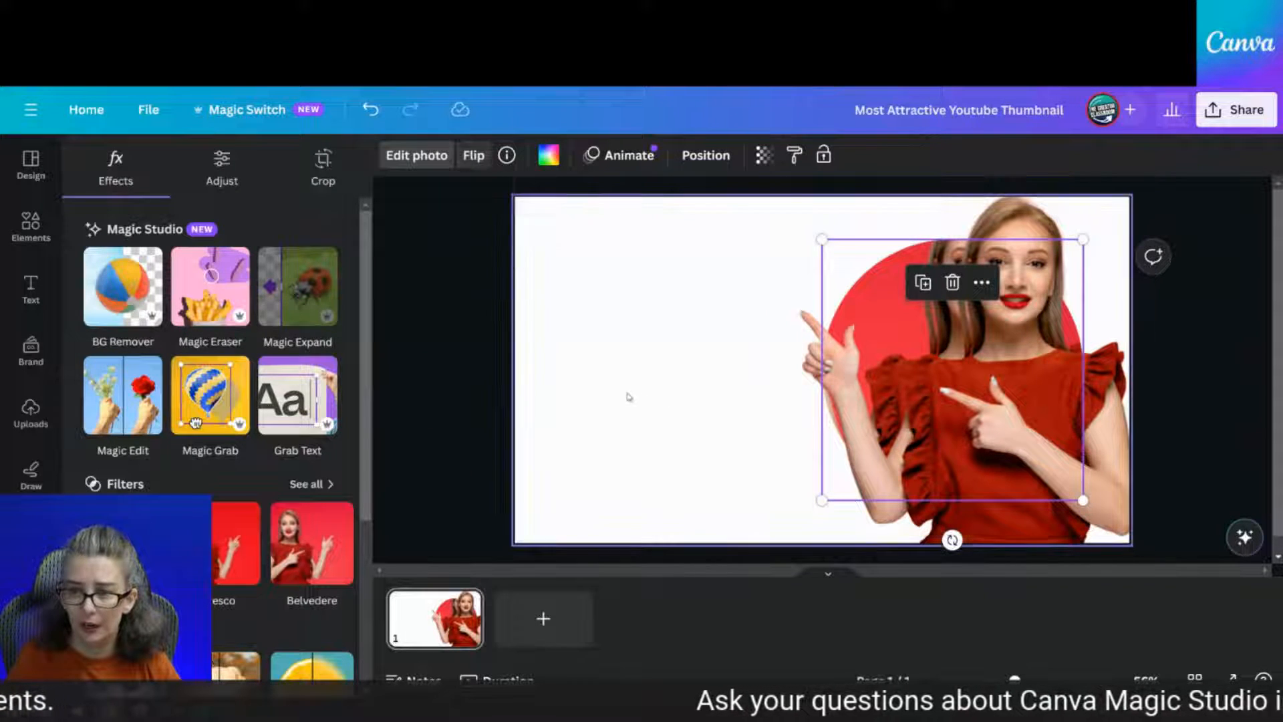
pyautogui.moveTo(983, 486); pyautogui.dragTo(1021, 521)
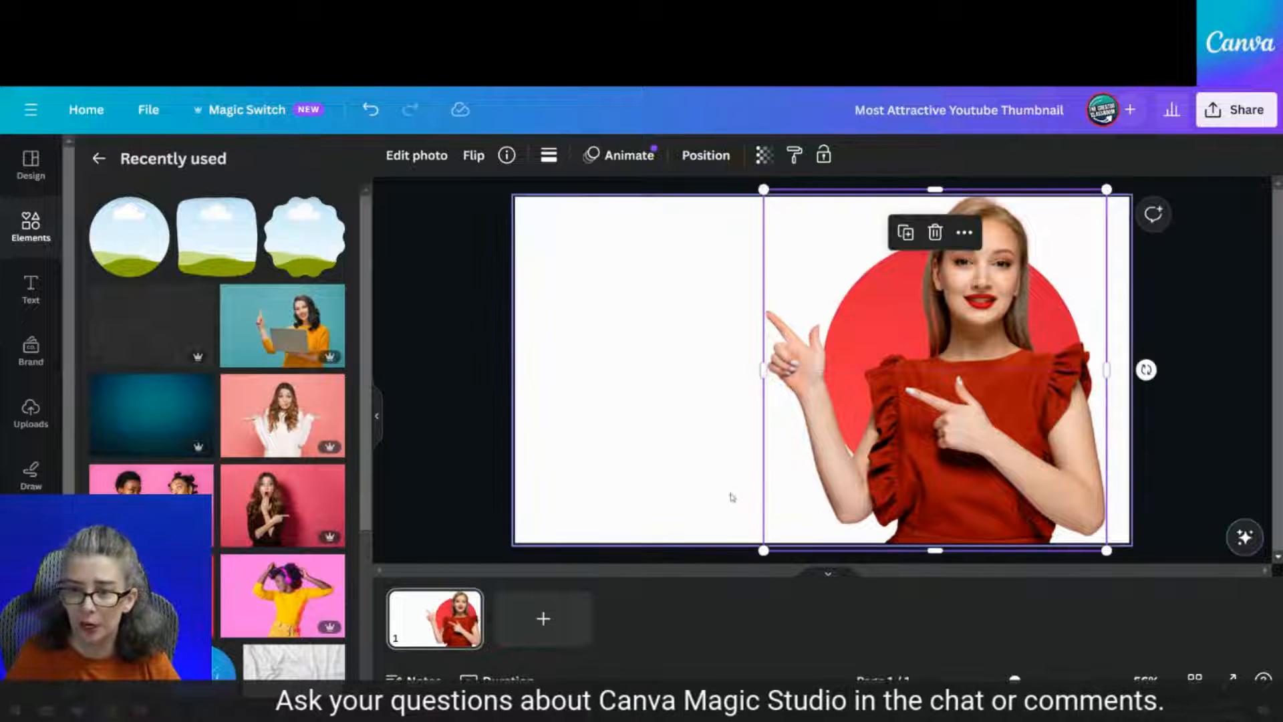
pyautogui.click(692, 472)
pyautogui.click(880, 503)
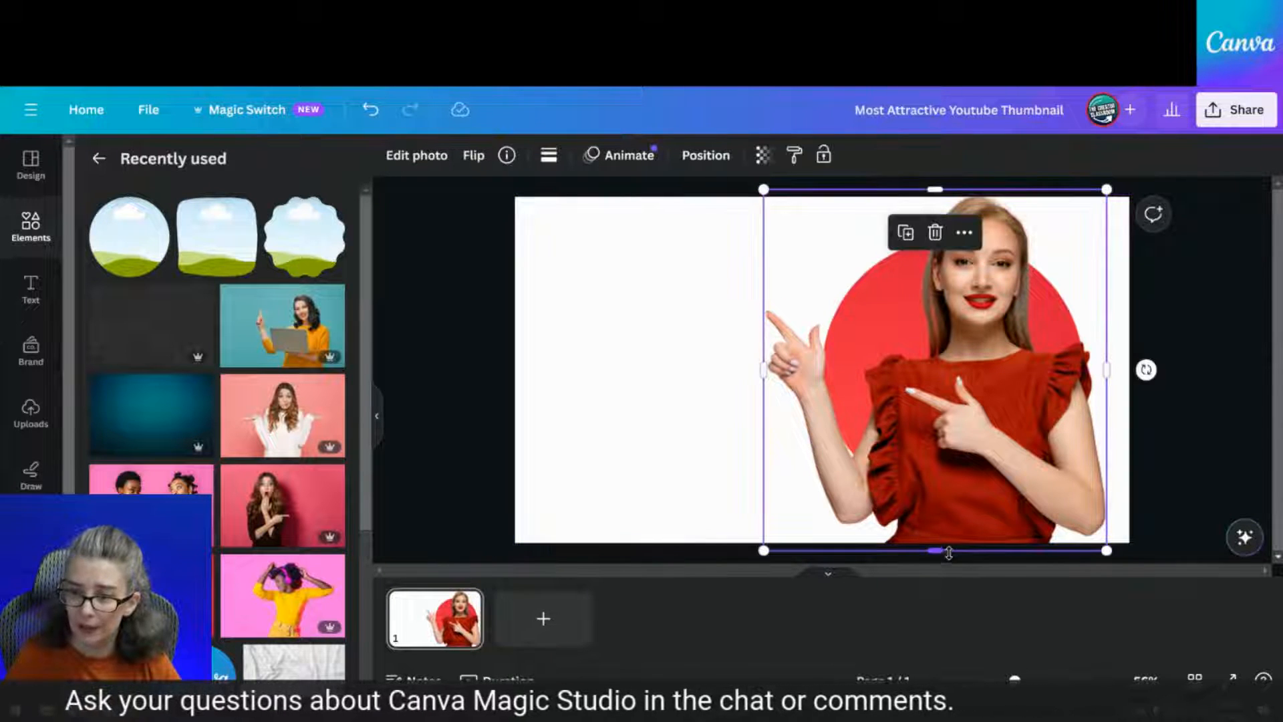
# Trim the cutout's bottom, shift the woman left inside the circle frame, and realign the cutout
pyautogui.moveTo(949, 552); pyautogui.dragTo(952, 442)
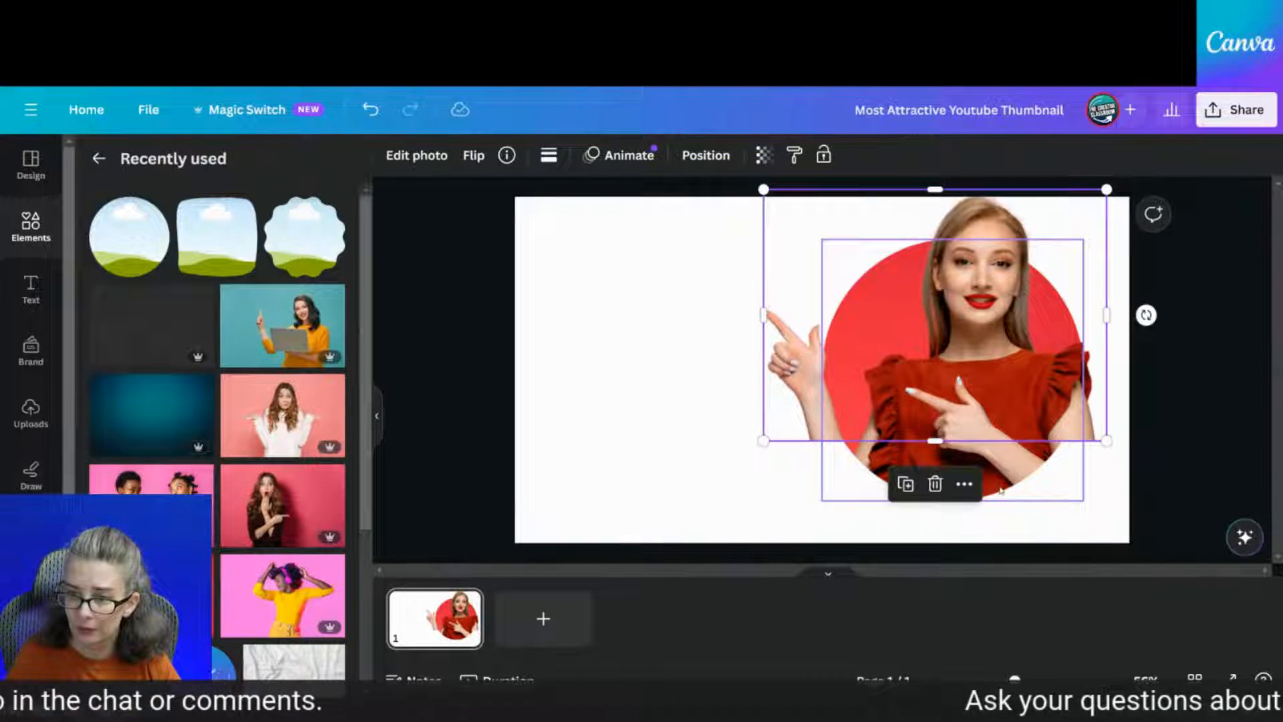
pyautogui.doubleClick(1001, 491)
pyautogui.moveTo(991, 485); pyautogui.dragTo(939, 484)
pyautogui.click(1192, 429)
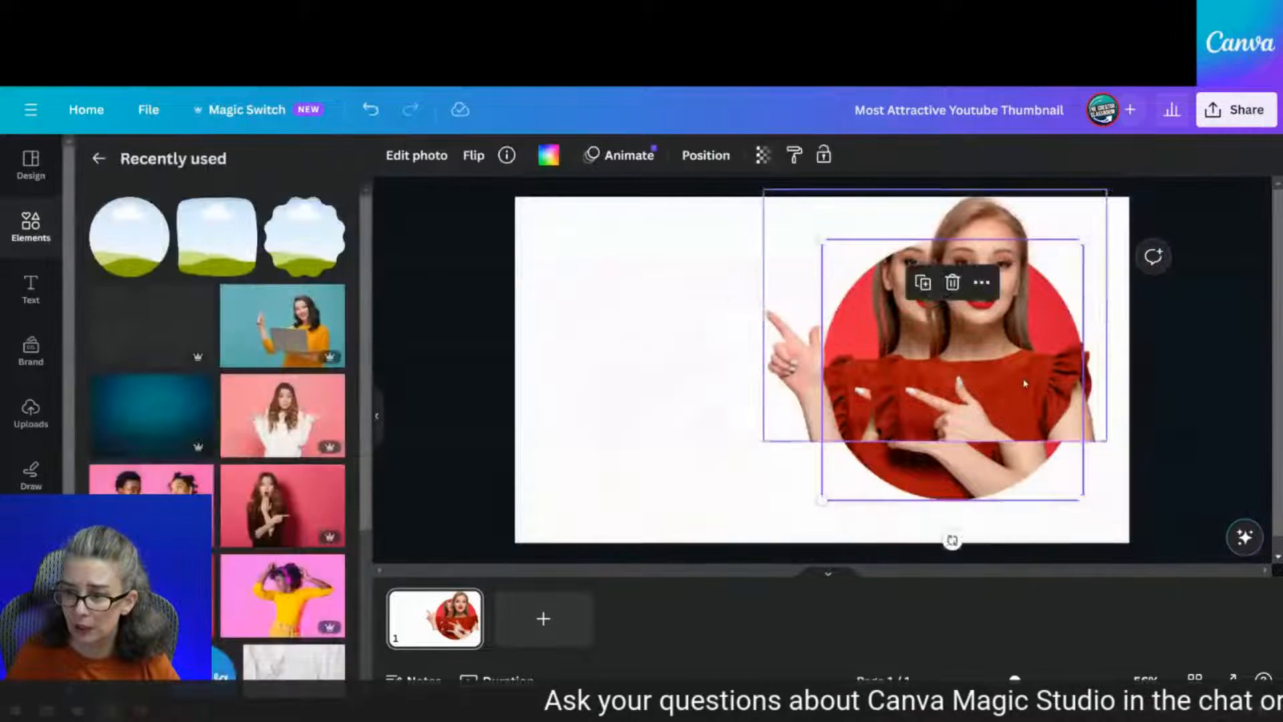
pyautogui.click(1034, 377)
pyautogui.moveTo(1034, 377); pyautogui.dragTo(974, 380)
pyautogui.click(707, 490)
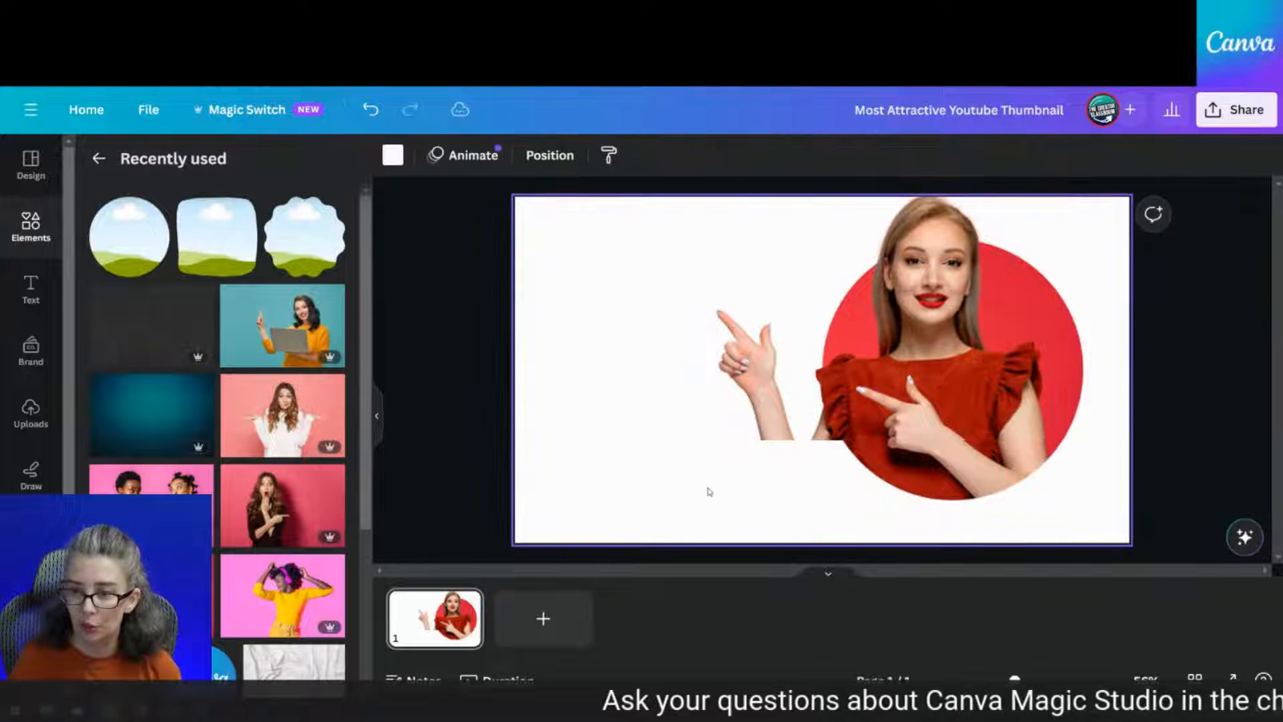
# Nudge and crop the pointing-arm cutout, then drag both cutouts off the page to delete them
pyautogui.click(955, 416)
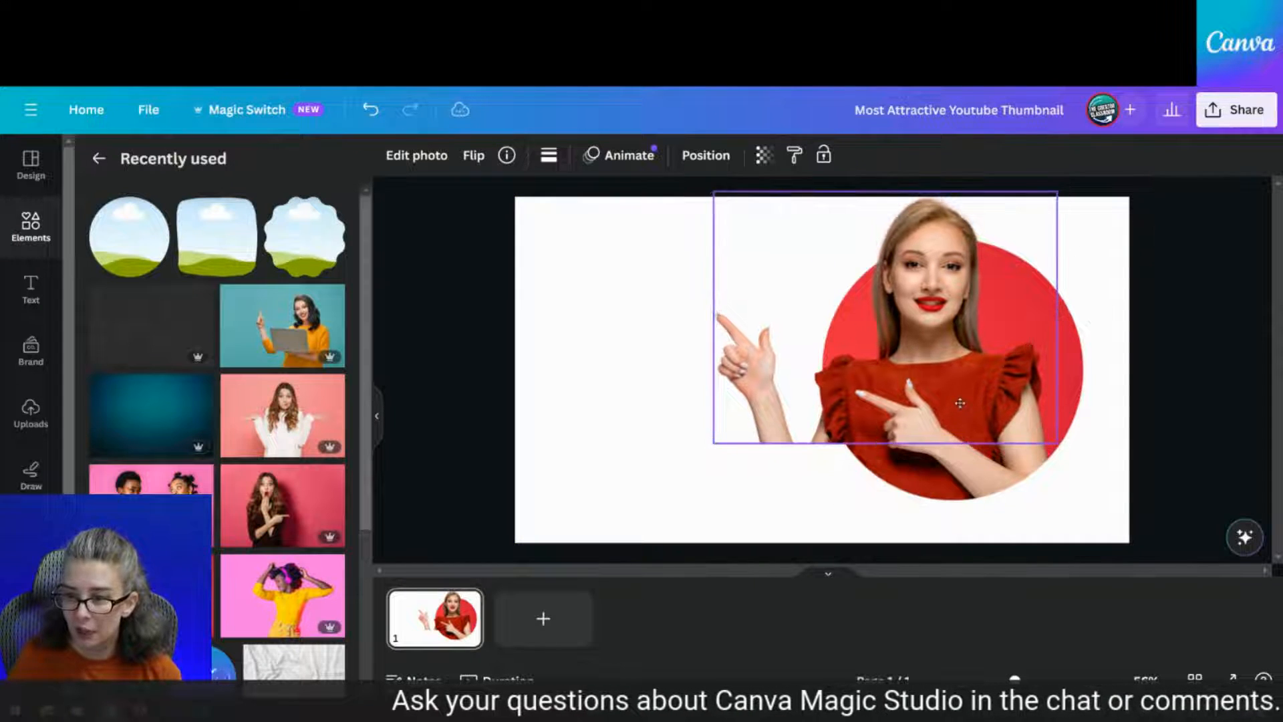
pyautogui.click(785, 529)
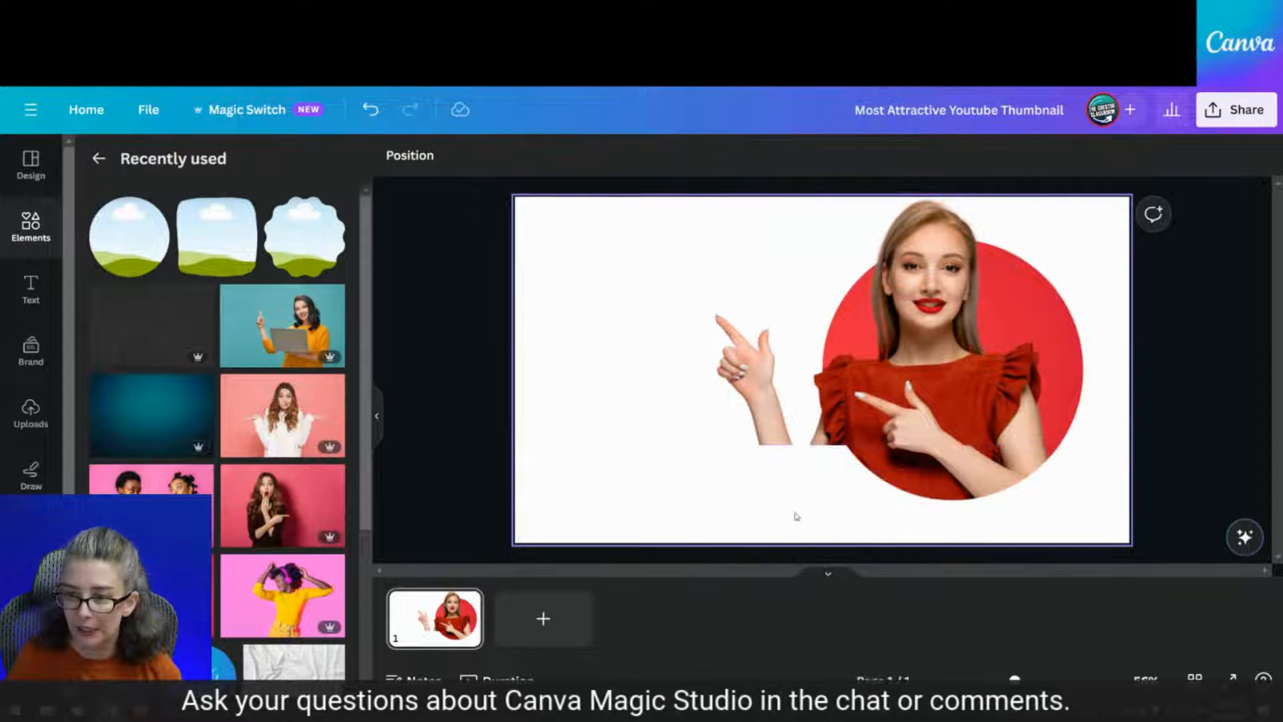
pyautogui.click(936, 406)
pyautogui.press('Up')
pyautogui.press('Up')
pyautogui.press('Up')
pyautogui.press('Up')
pyautogui.press('Up')
pyautogui.press('Up')
pyautogui.press('Up')
pyautogui.press('Up')
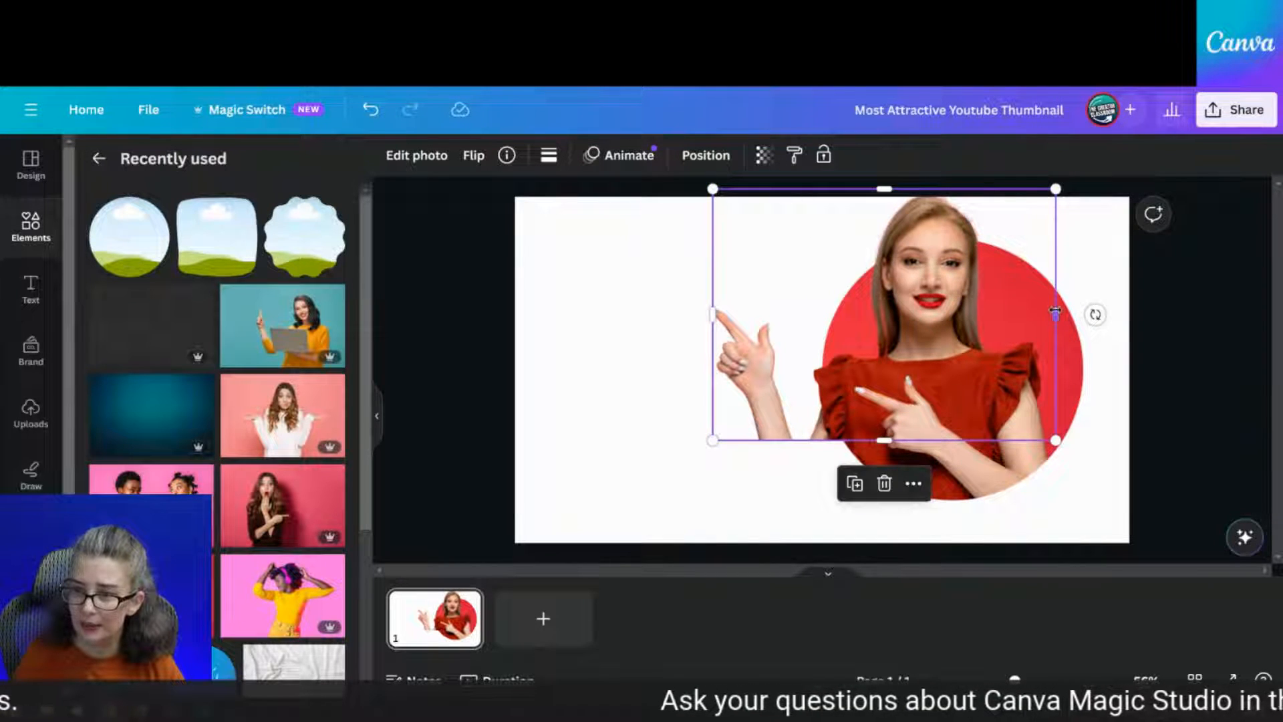
pyautogui.moveTo(1055, 312); pyautogui.dragTo(863, 354)
pyautogui.moveTo(786, 439); pyautogui.dragTo(797, 511)
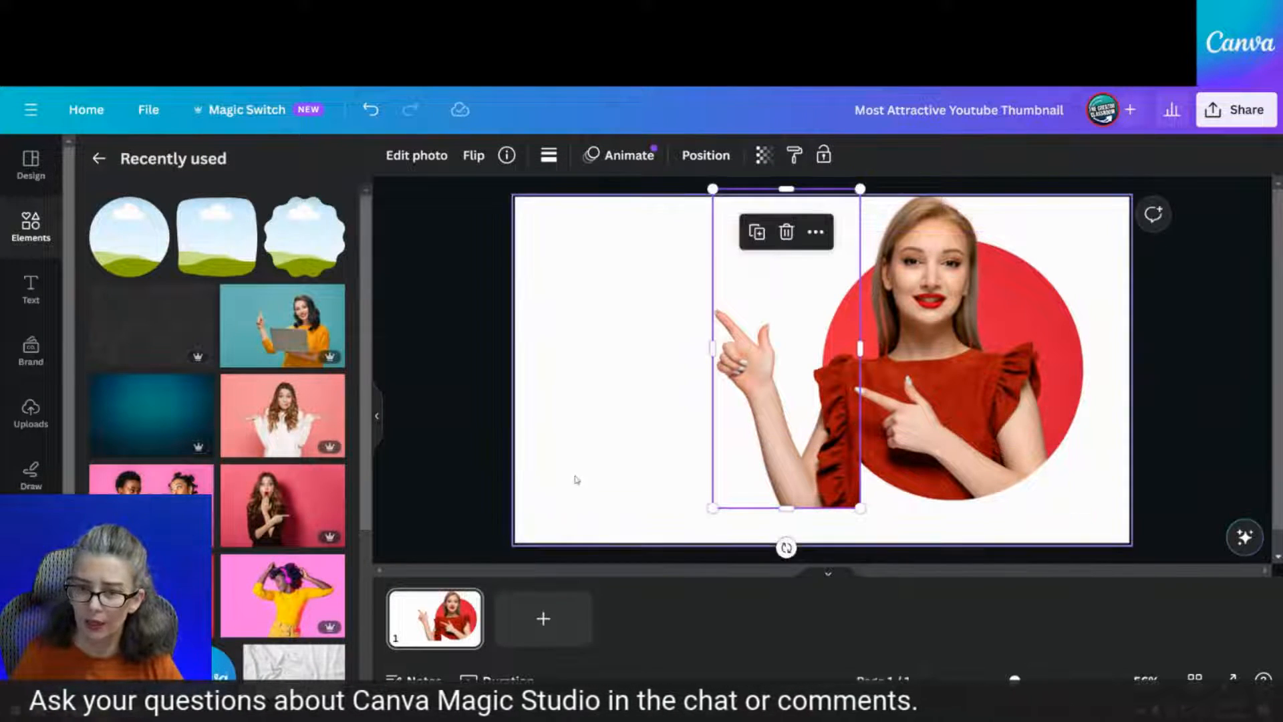
pyautogui.click(762, 515)
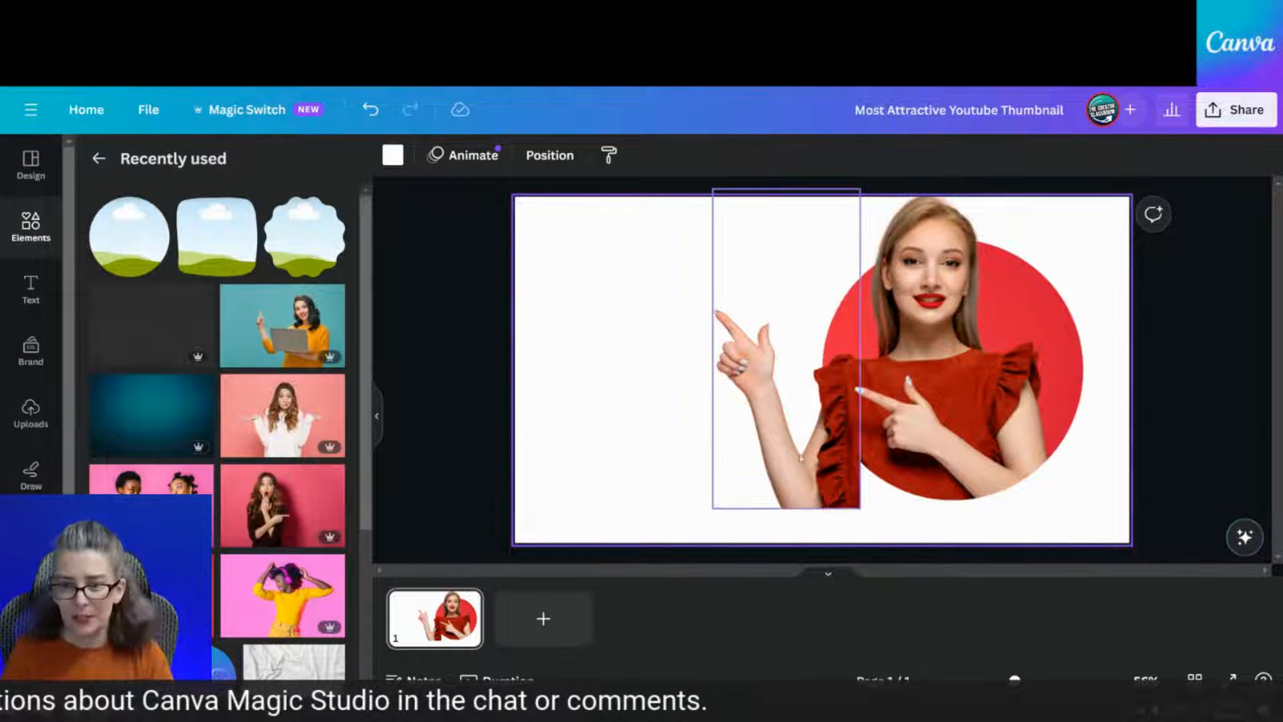
pyautogui.moveTo(800, 459); pyautogui.dragTo(207, 453)
pyautogui.moveTo(963, 373); pyautogui.dragTo(324, 422)
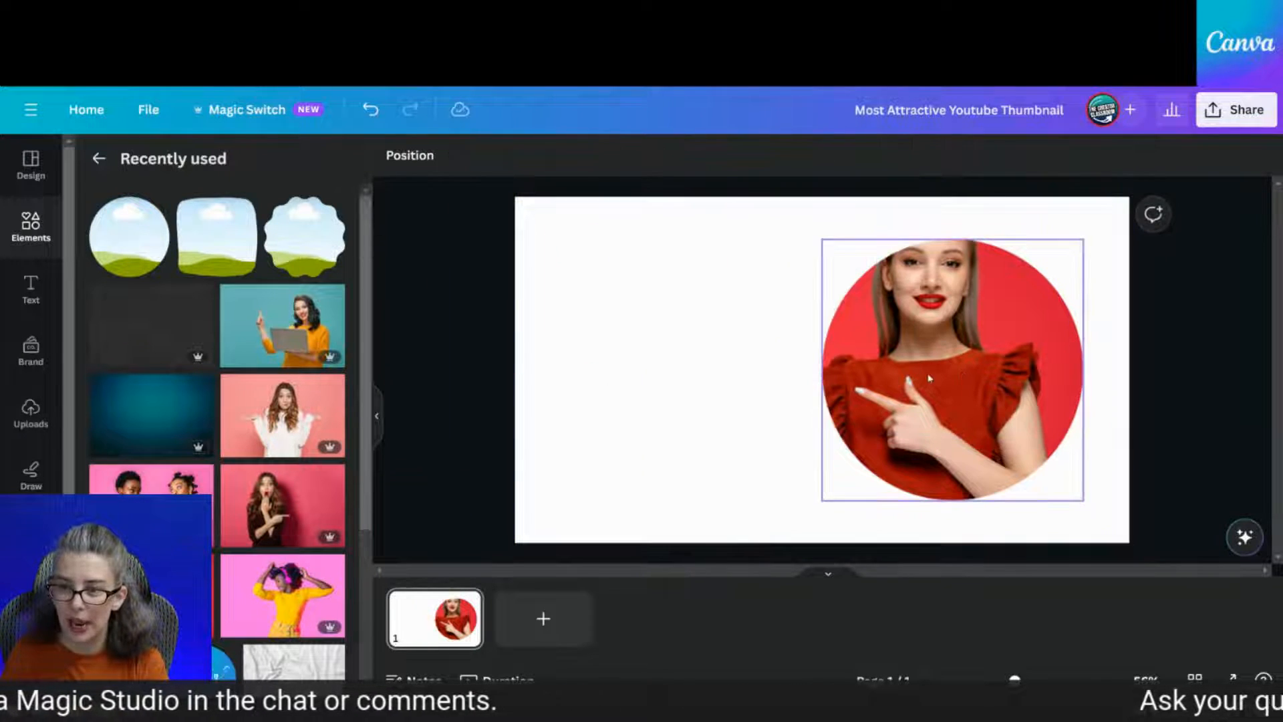
# Drop the green-shirt thumbs-up photo from Recently used into the circle frame, enlarged and recentred
pyautogui.scroll(-1, 275, 555)
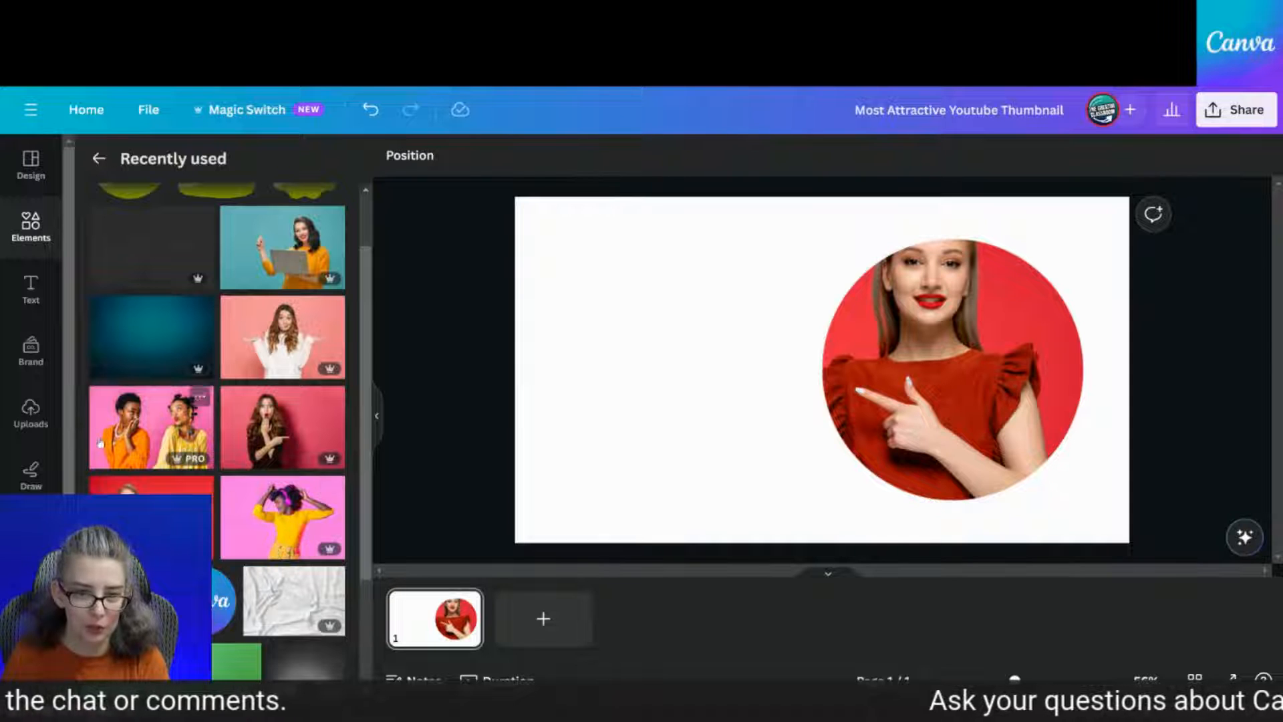
pyautogui.scroll(-5, 290, 520)
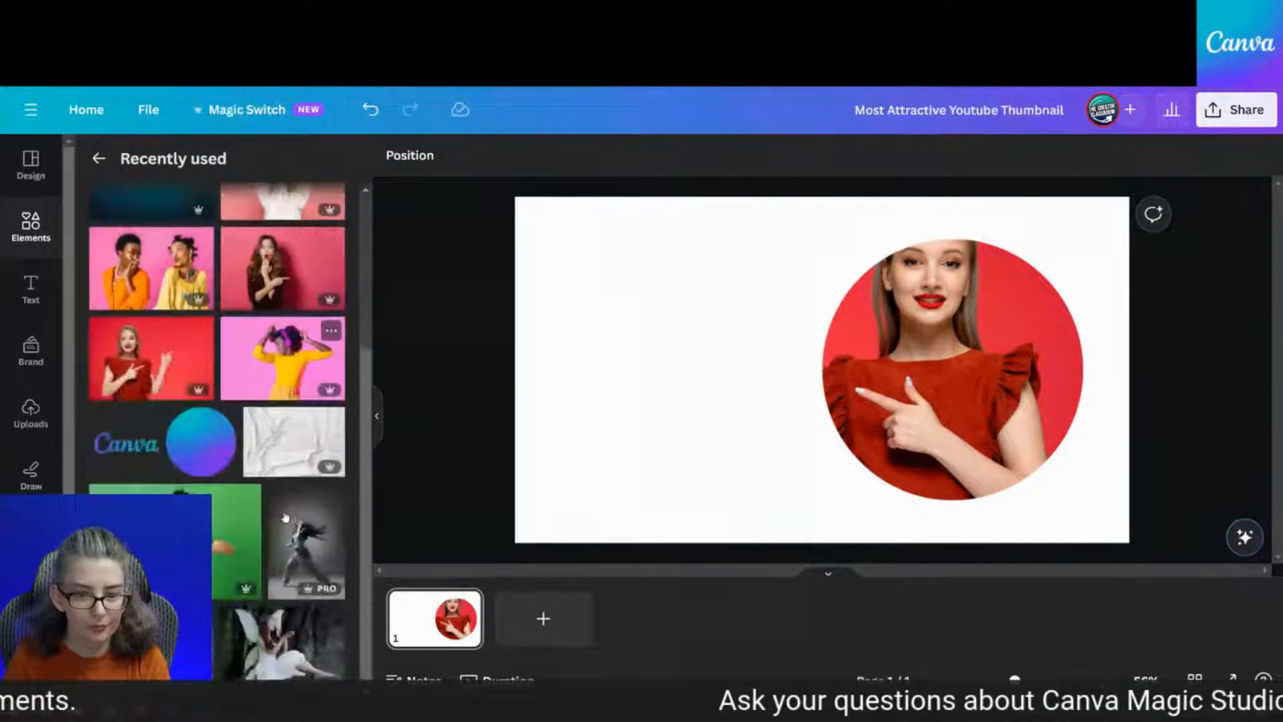
pyautogui.click(183, 399)
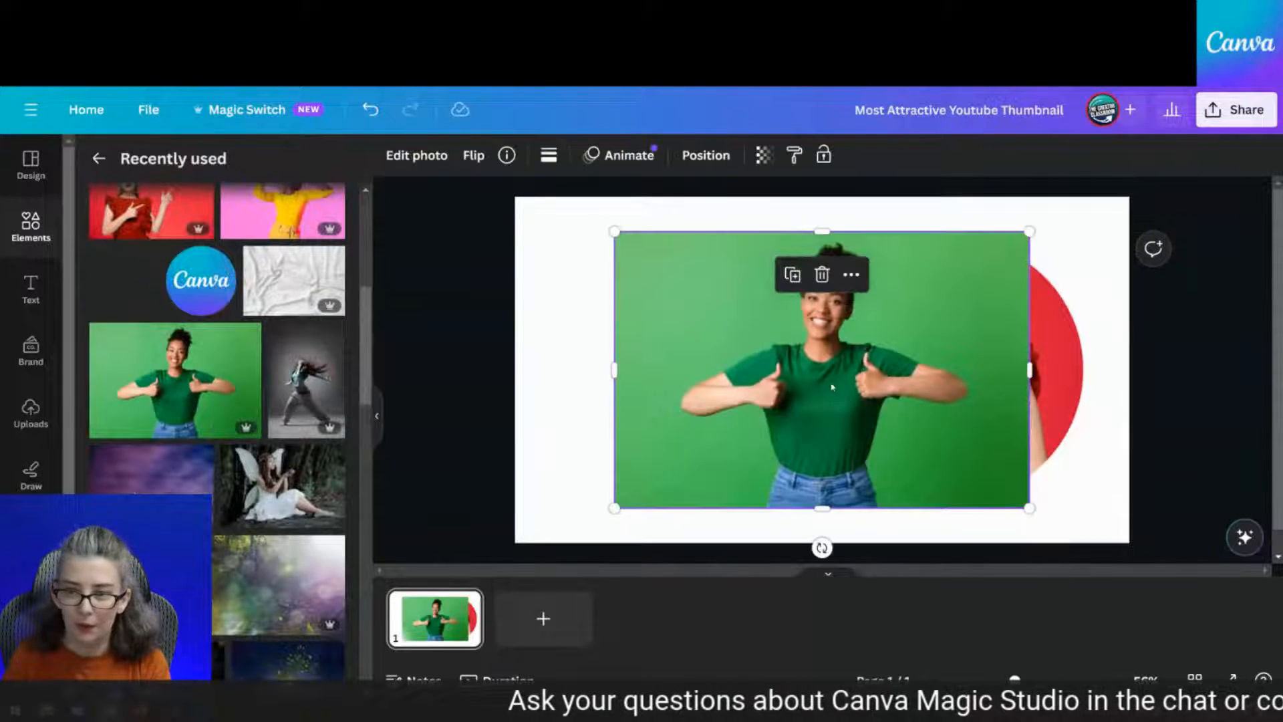
pyautogui.moveTo(815, 377); pyautogui.dragTo(840, 399)
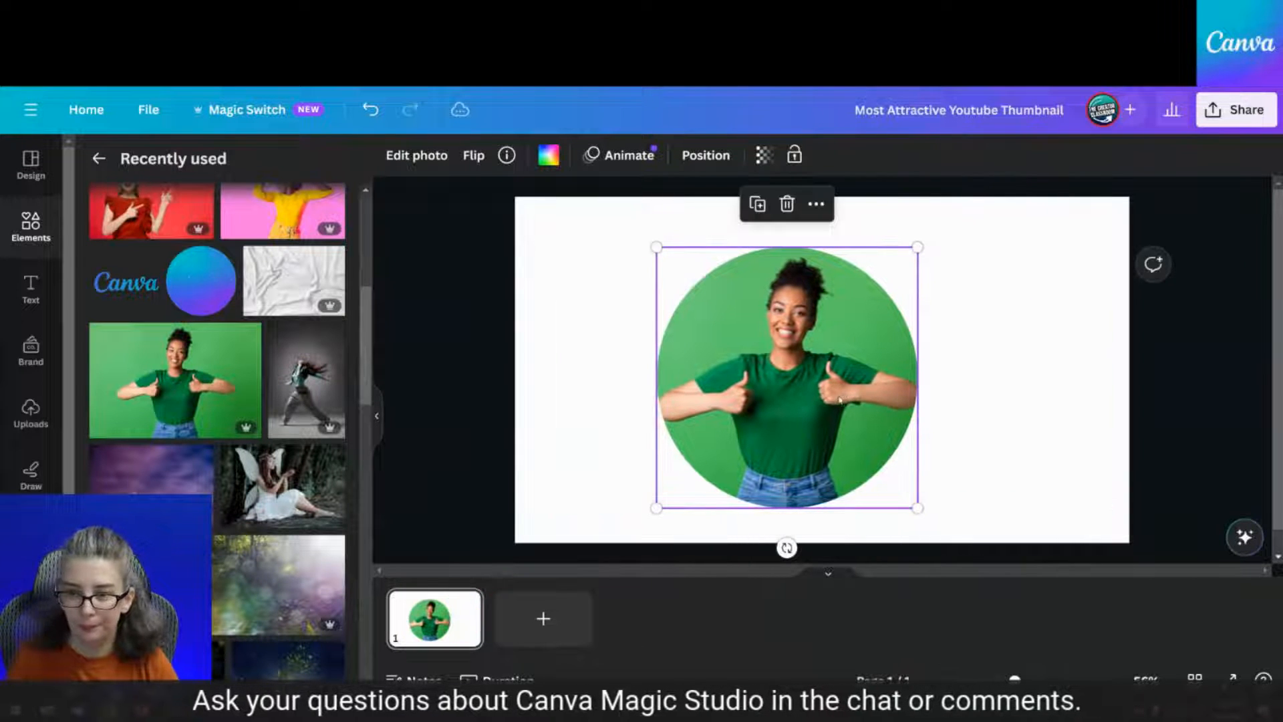
pyautogui.doubleClick(801, 394)
pyautogui.moveTo(593, 504); pyautogui.dragTo(462, 560)
pyautogui.moveTo(735, 468); pyautogui.dragTo(772, 421)
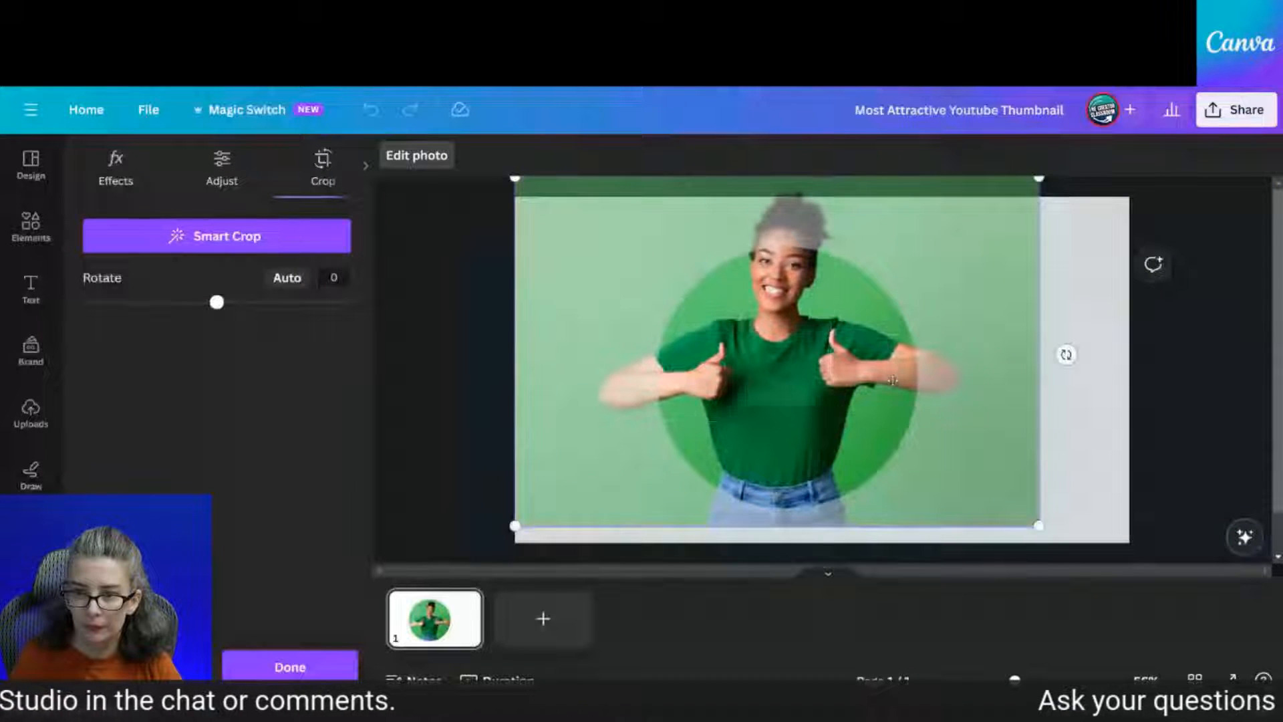
pyautogui.click(1096, 368)
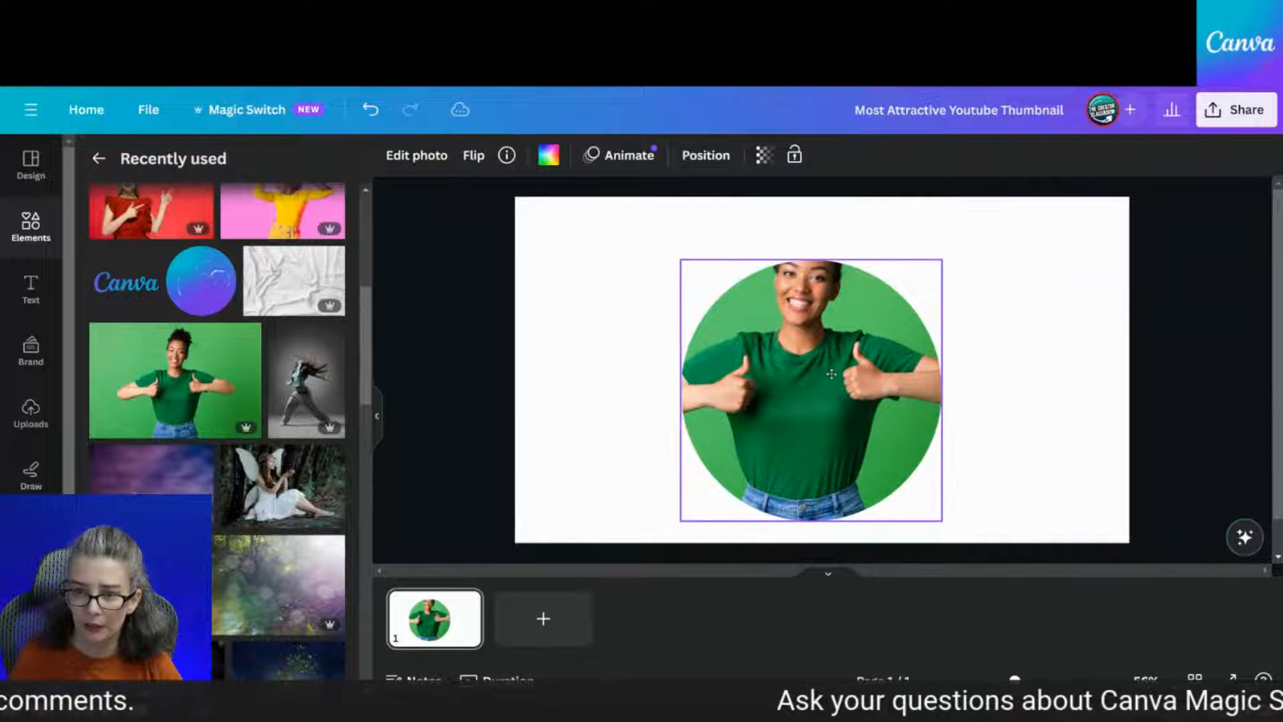
pyautogui.click(417, 155)
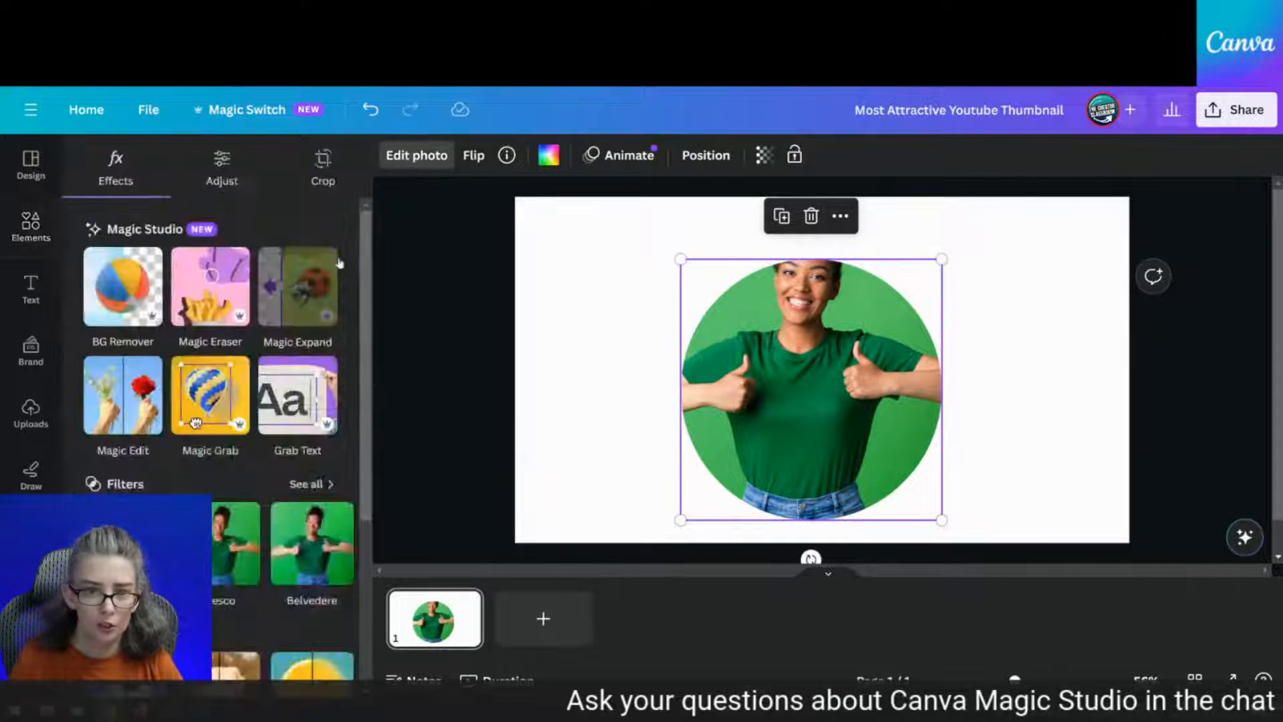
# Magic Grab the thumbs-up woman, check the layer order, and trim the cutout's bottom to 762 × 596
pyautogui.click(196, 423)
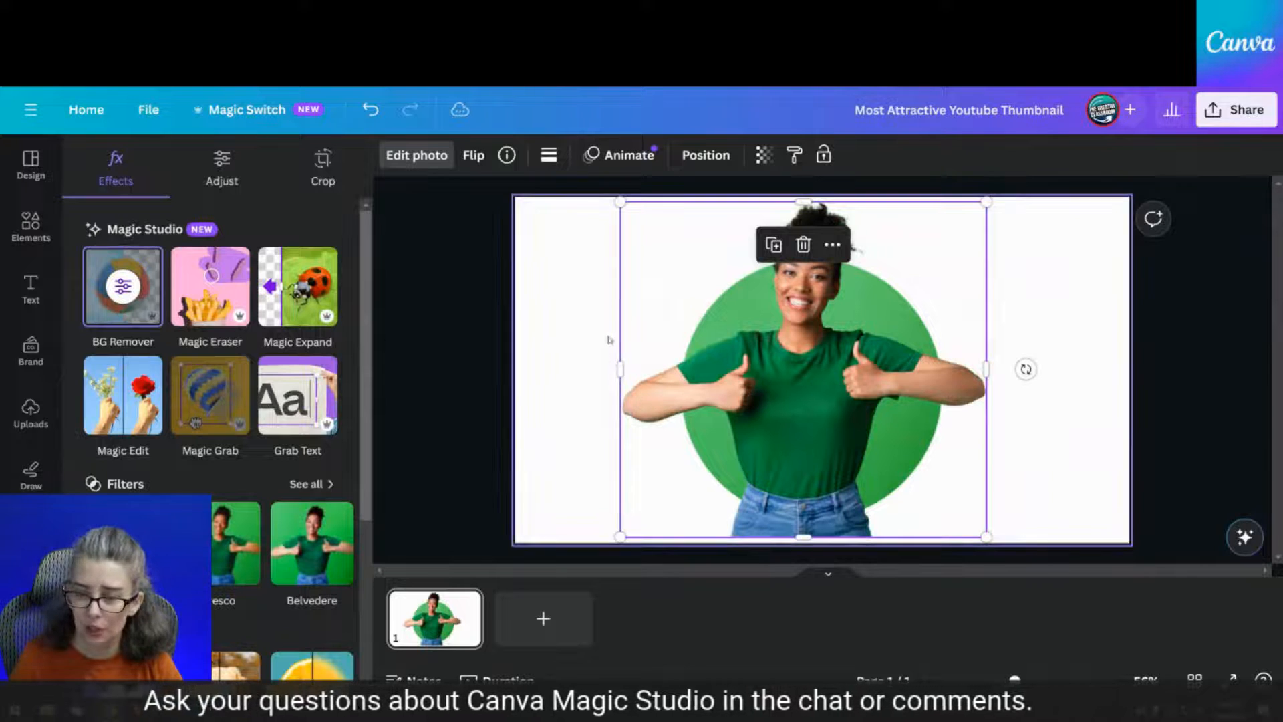
pyautogui.click(1067, 334)
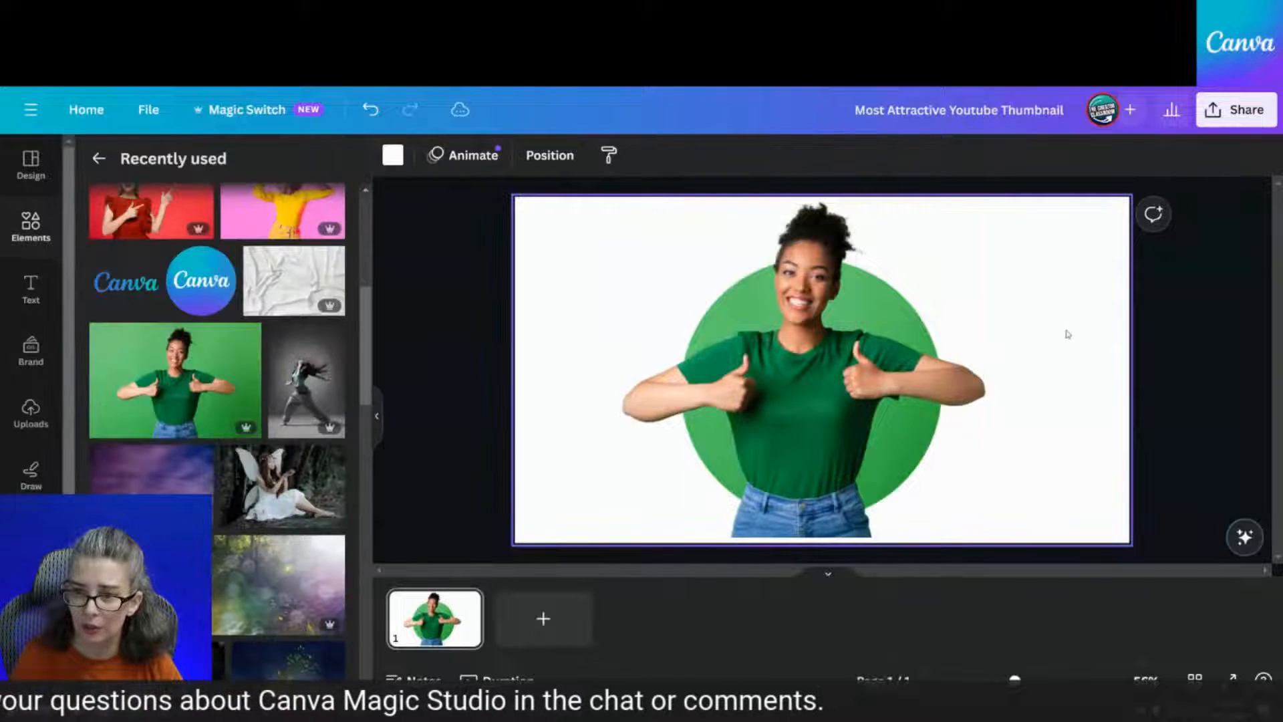
pyautogui.click(963, 424)
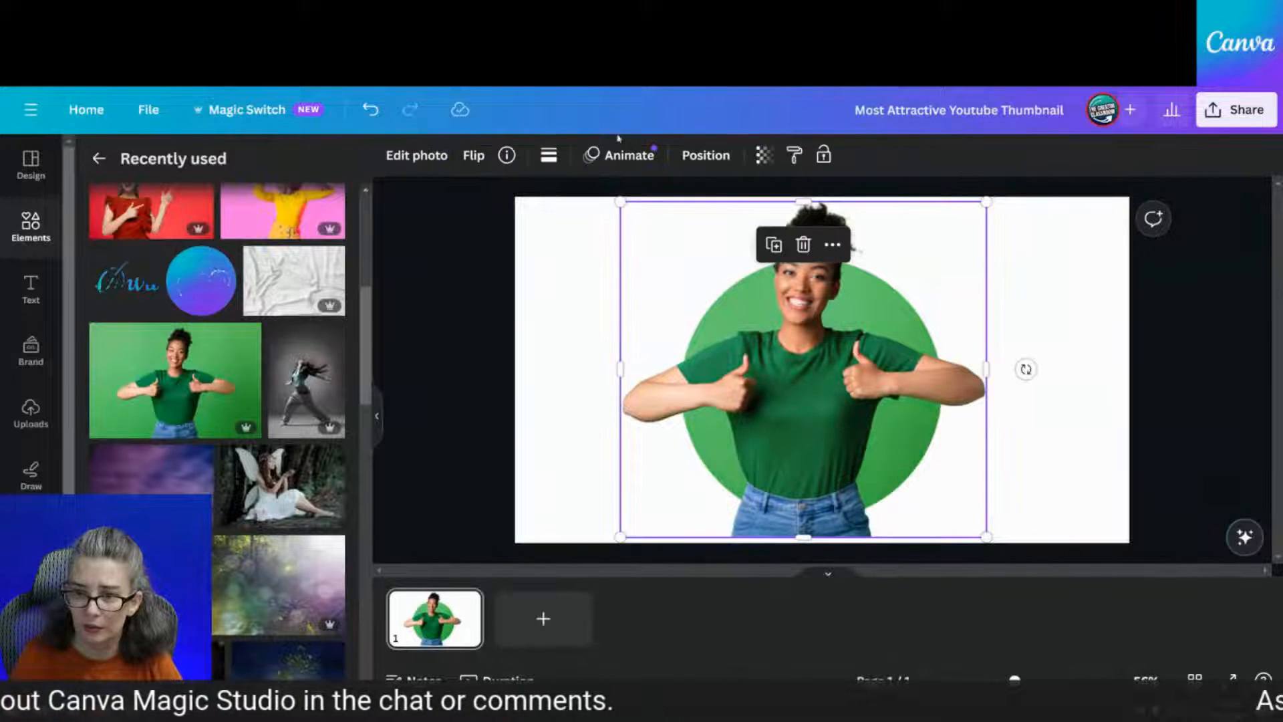
pyautogui.click(705, 155)
pyautogui.click(249, 318)
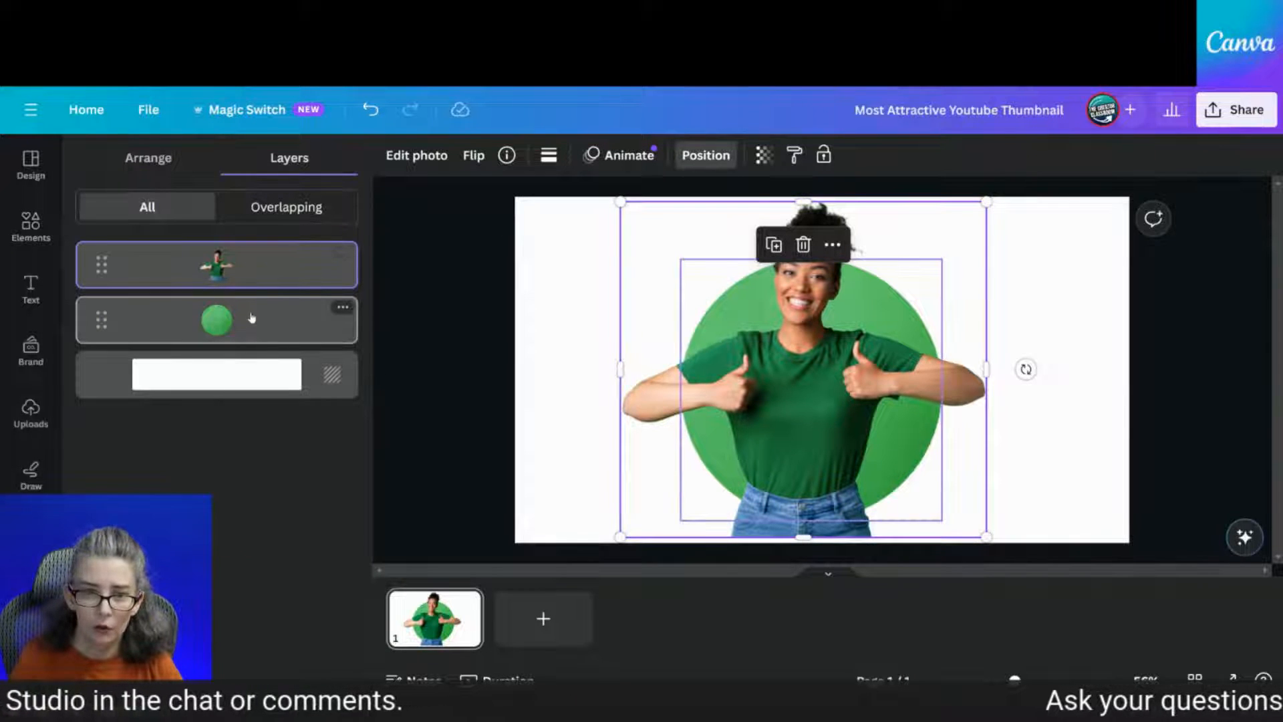
pyautogui.click(411, 155)
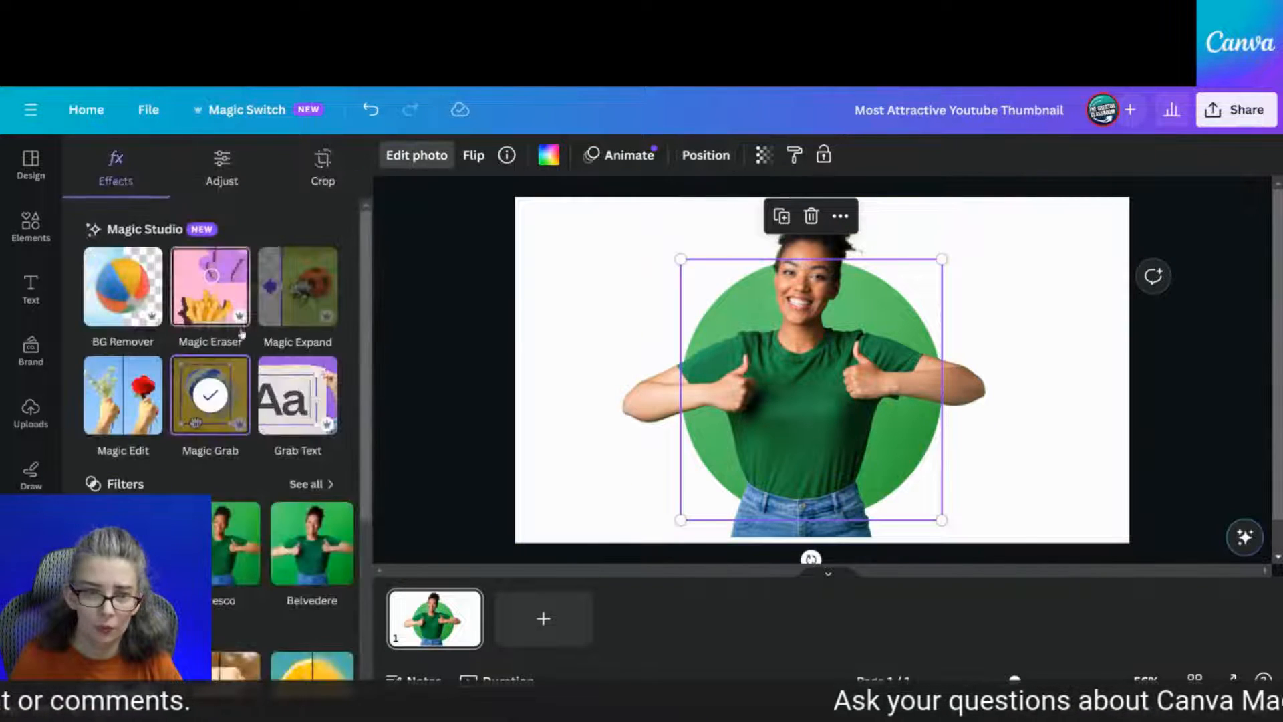
pyautogui.click(568, 453)
pyautogui.click(854, 540)
pyautogui.moveTo(852, 537); pyautogui.dragTo(840, 479)
pyautogui.click(1112, 459)
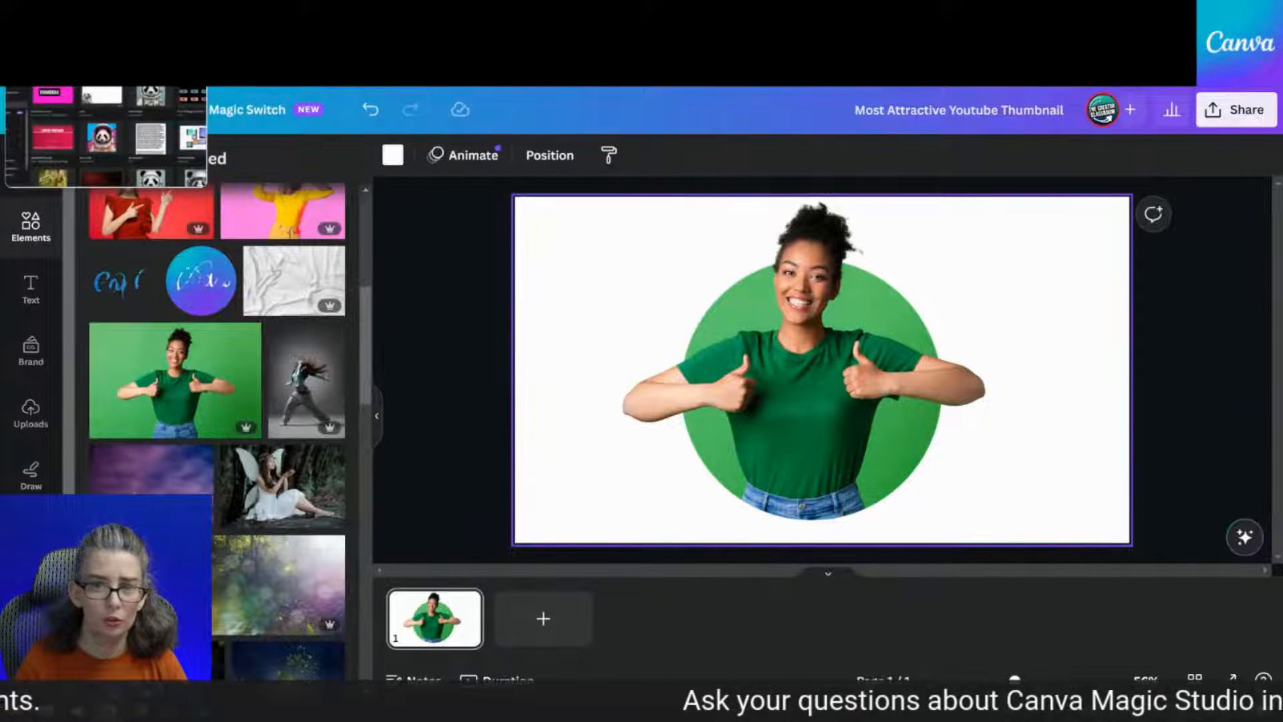
# Go back to the Canva home page and open the Untitled Design video from Recent designs
pyautogui.click(60, 16)
pyautogui.scroll(10, 688, 506)
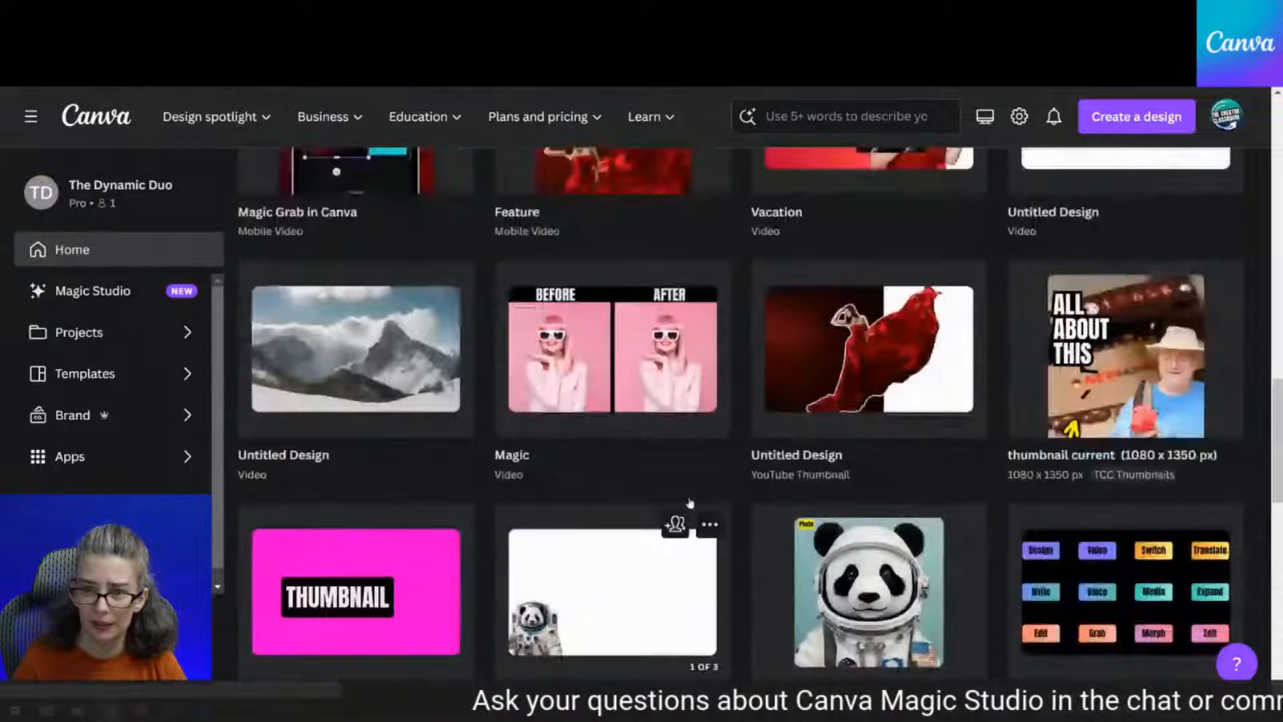
pyautogui.scroll(10, 688, 506)
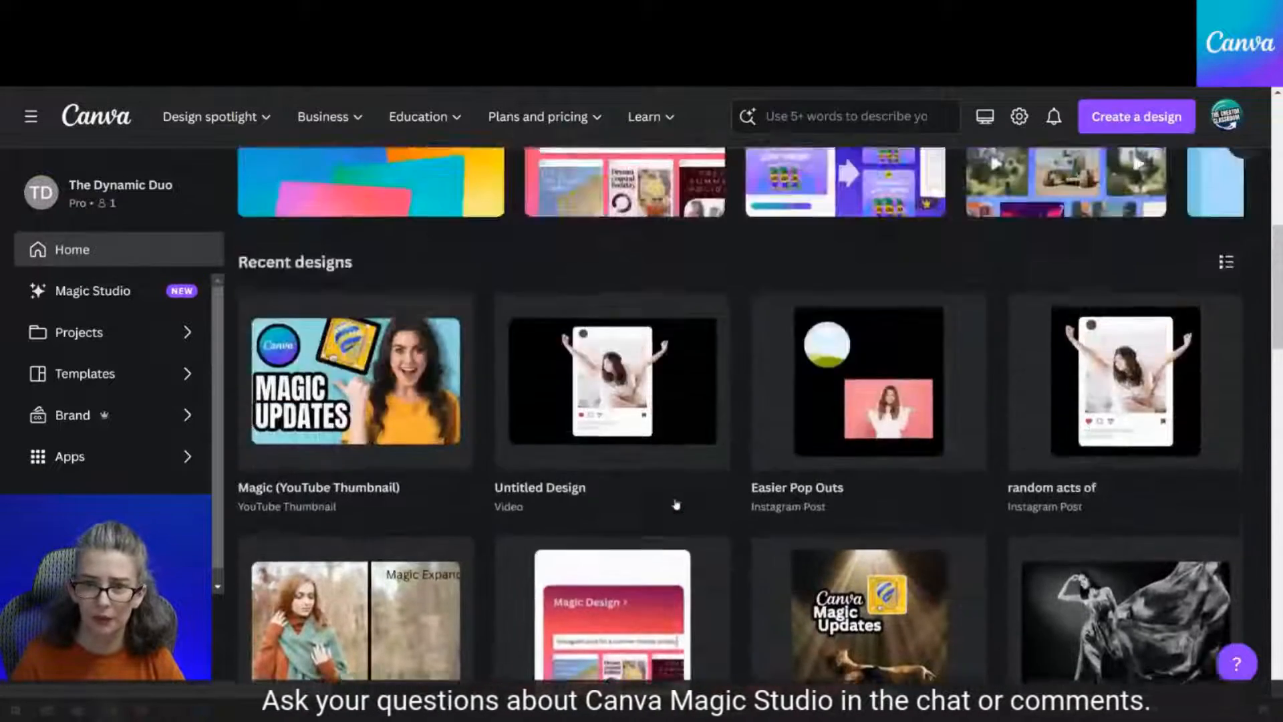
pyautogui.scroll(-5, 740, 515)
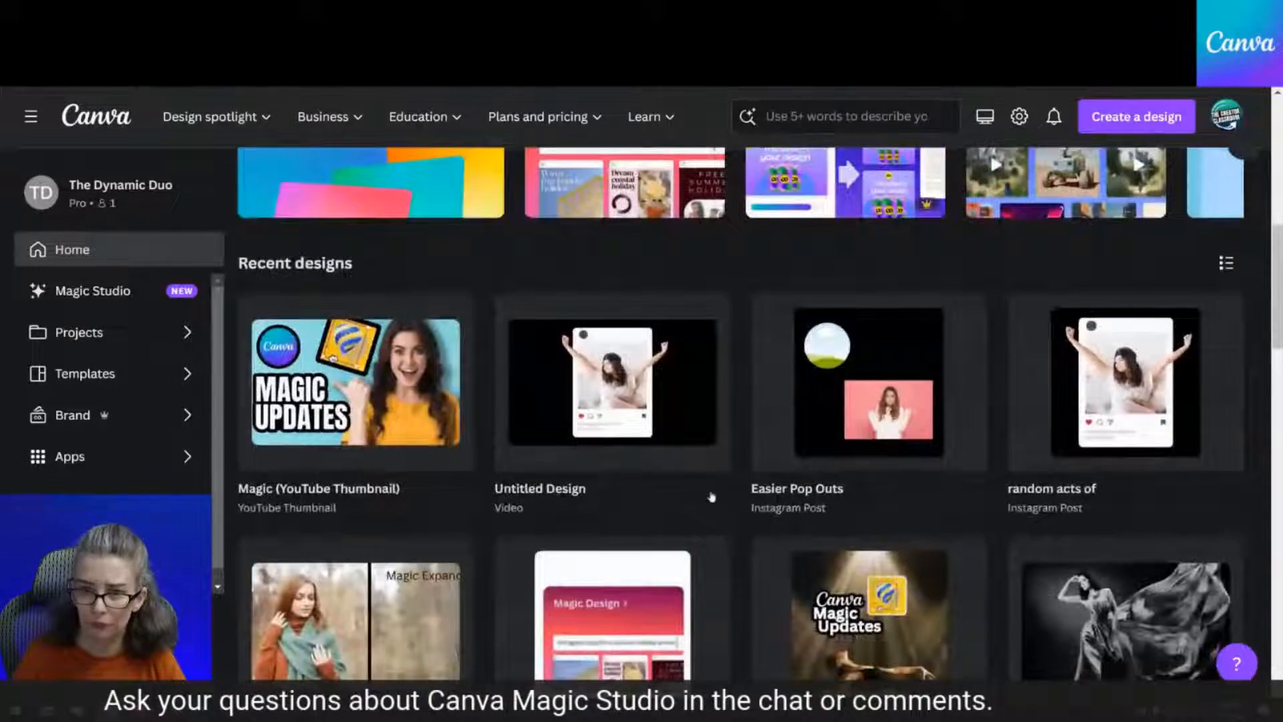
pyautogui.click(620, 418)
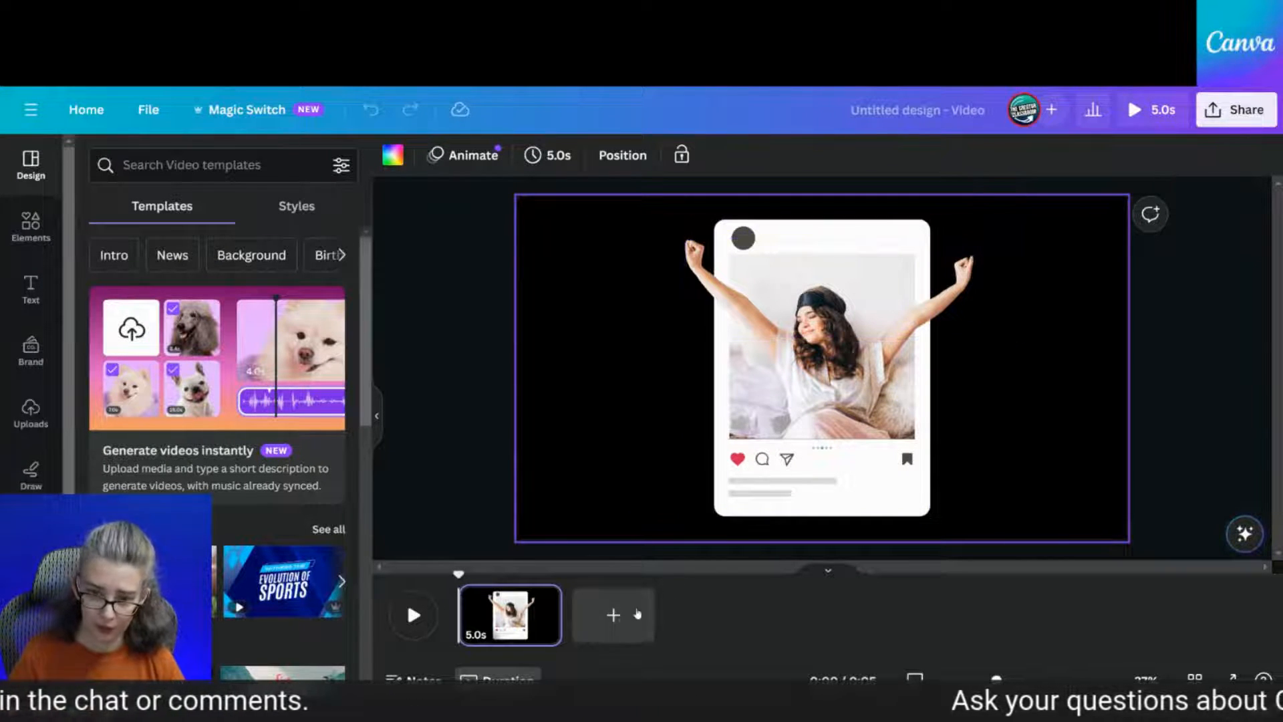
# Add a second page holding the dark Instagram post frame graphic from an 'instagram' Elements search
pyautogui.click(614, 615)
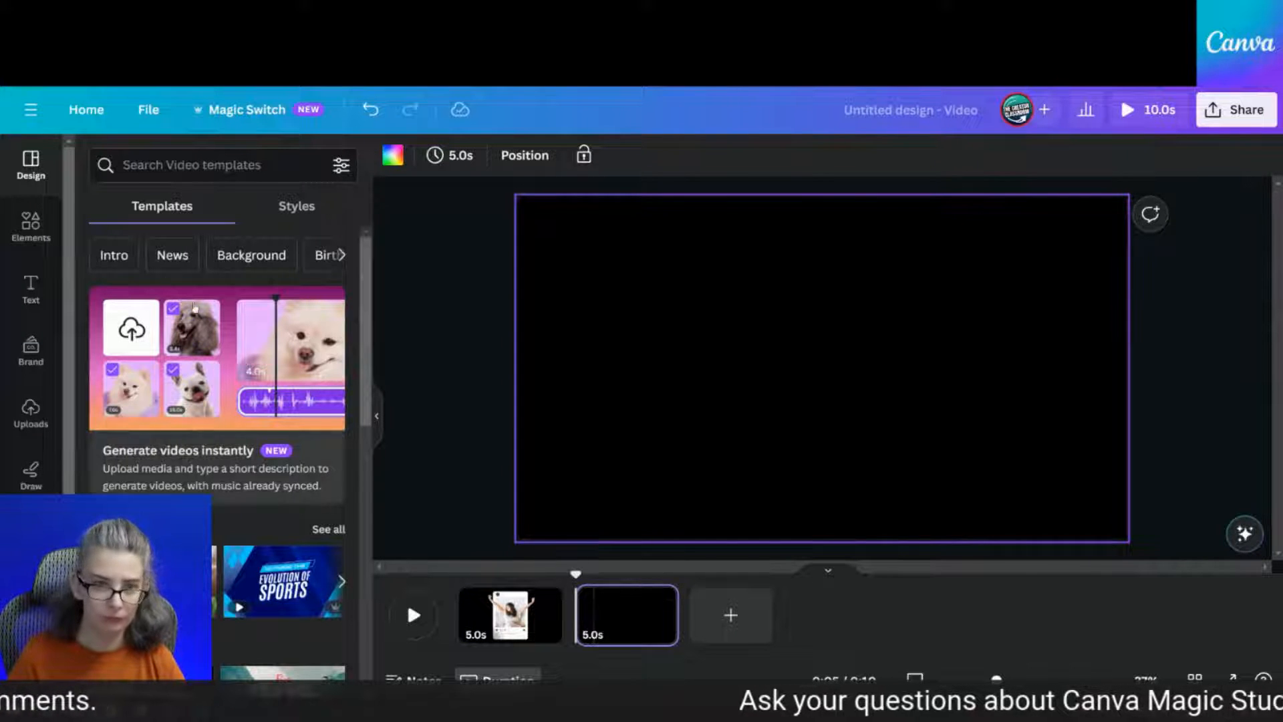
pyautogui.click(24, 234)
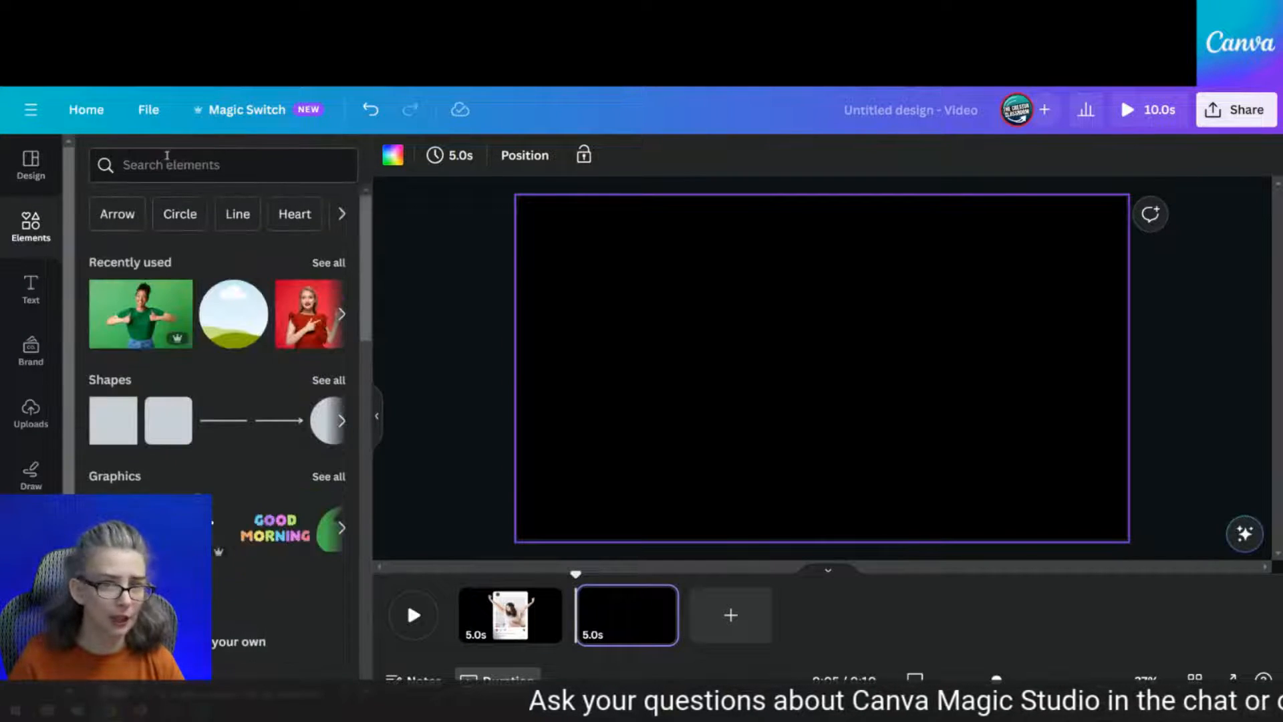
pyautogui.click(167, 165)
pyautogui.write('insta')
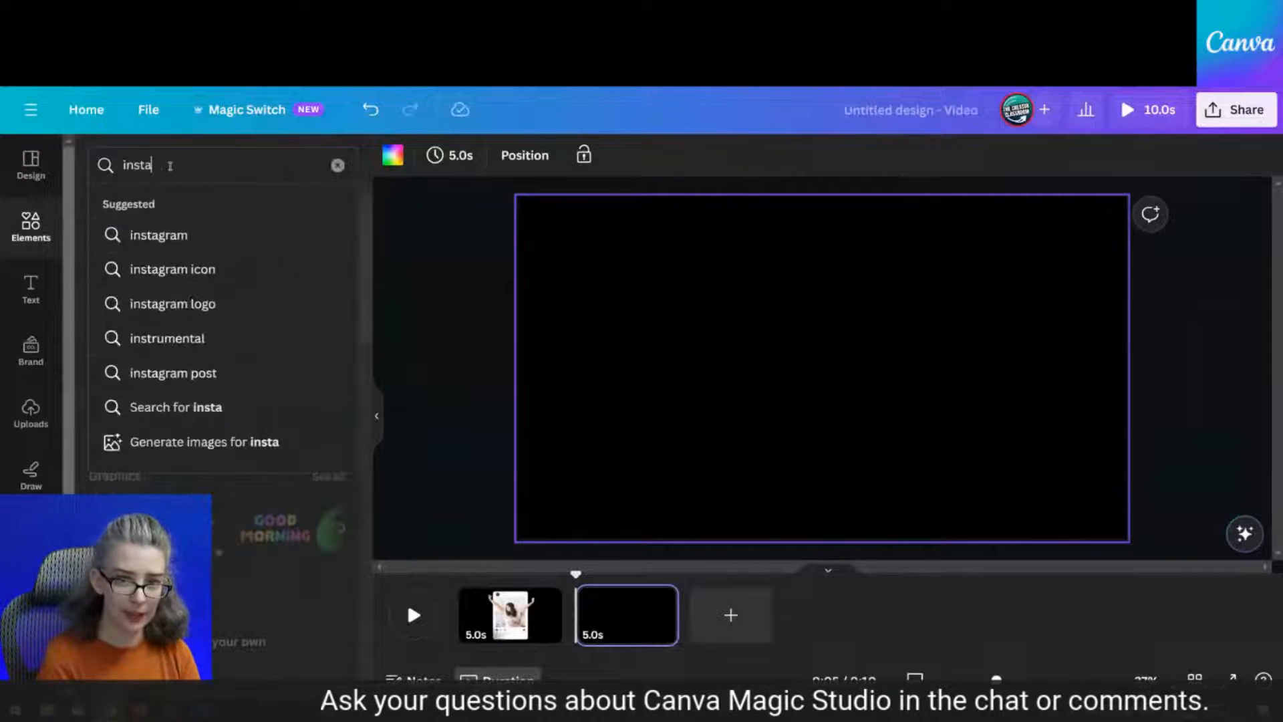
pyautogui.write('gram')
pyautogui.press('Return')
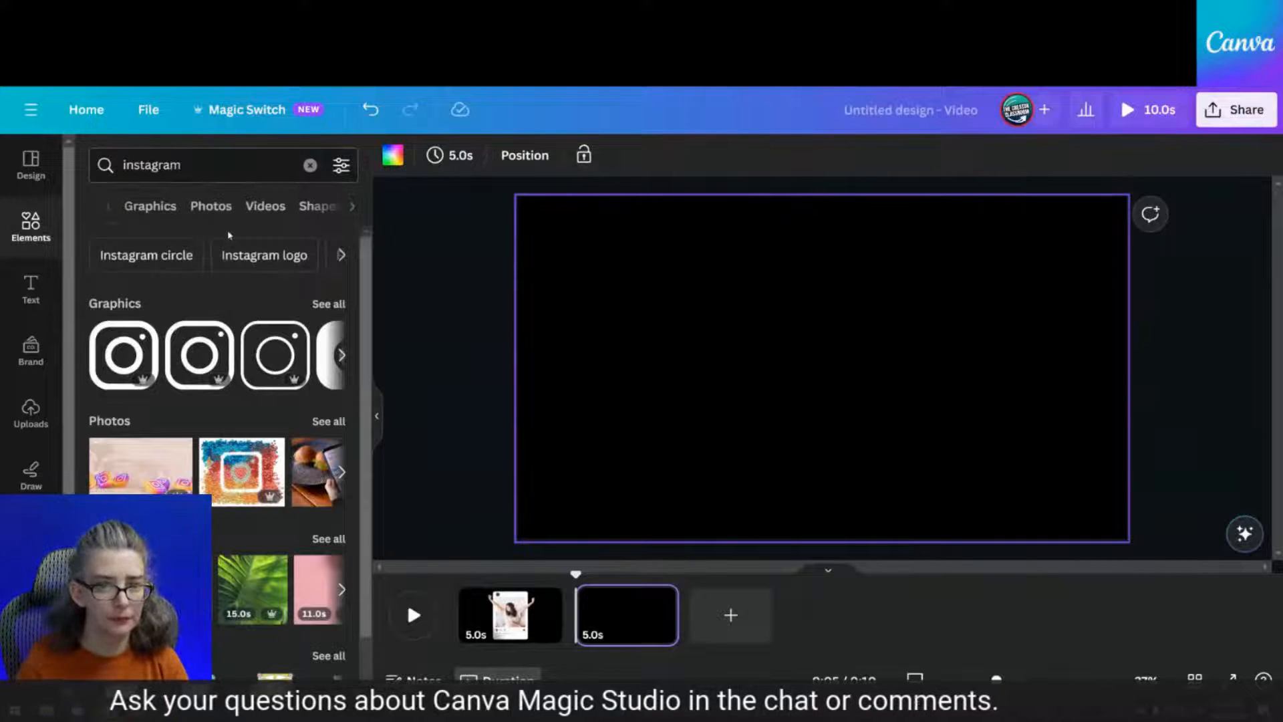
pyautogui.click(163, 213)
pyautogui.scroll(-5, 254, 404)
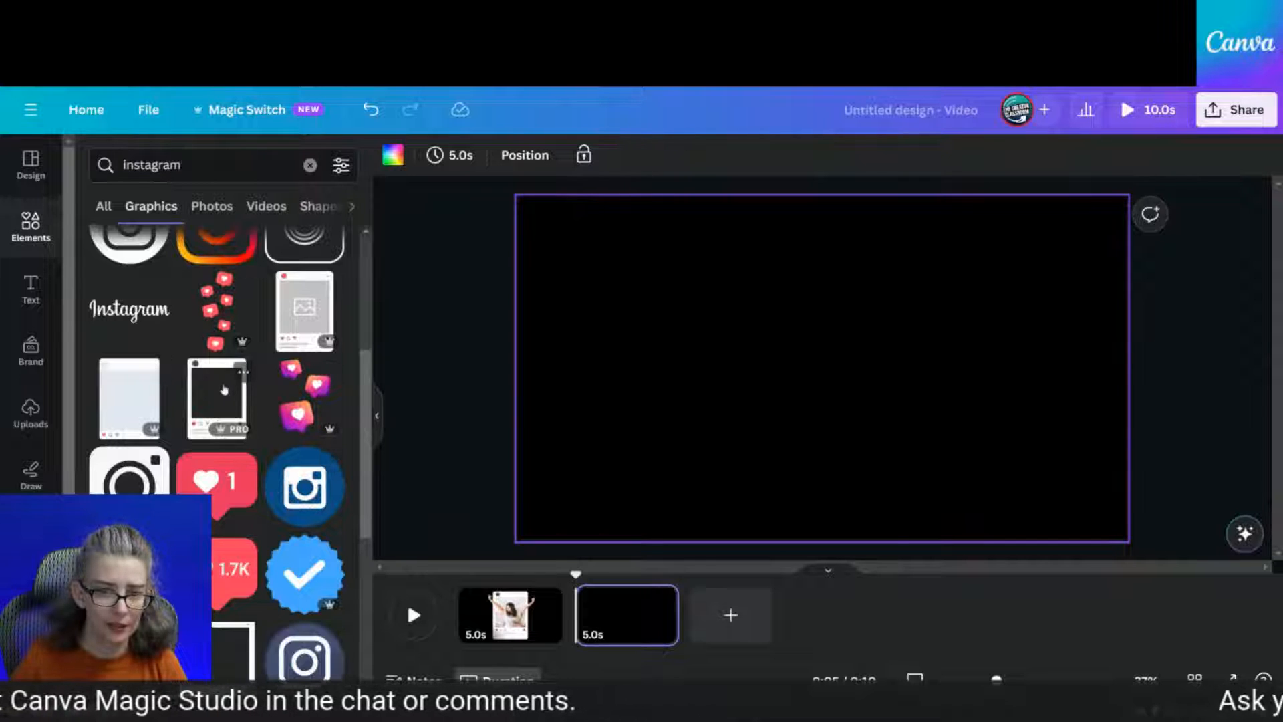
pyautogui.click(224, 389)
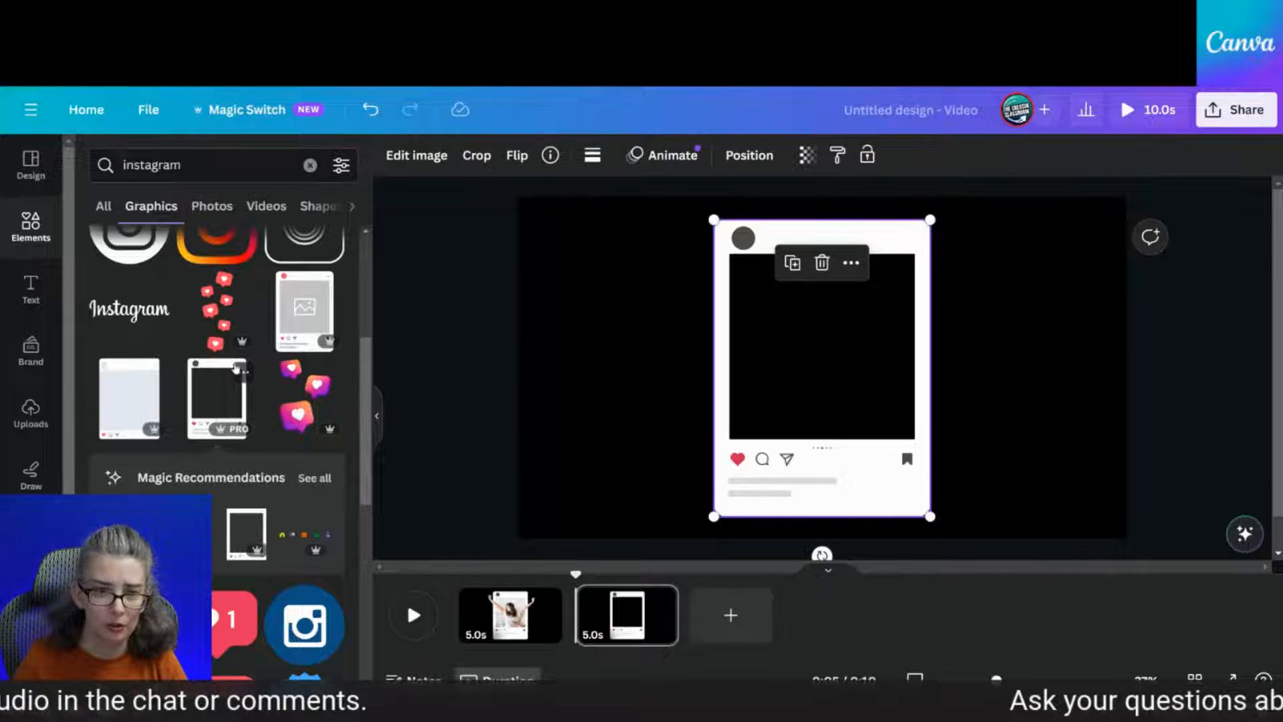
pyautogui.click(241, 371)
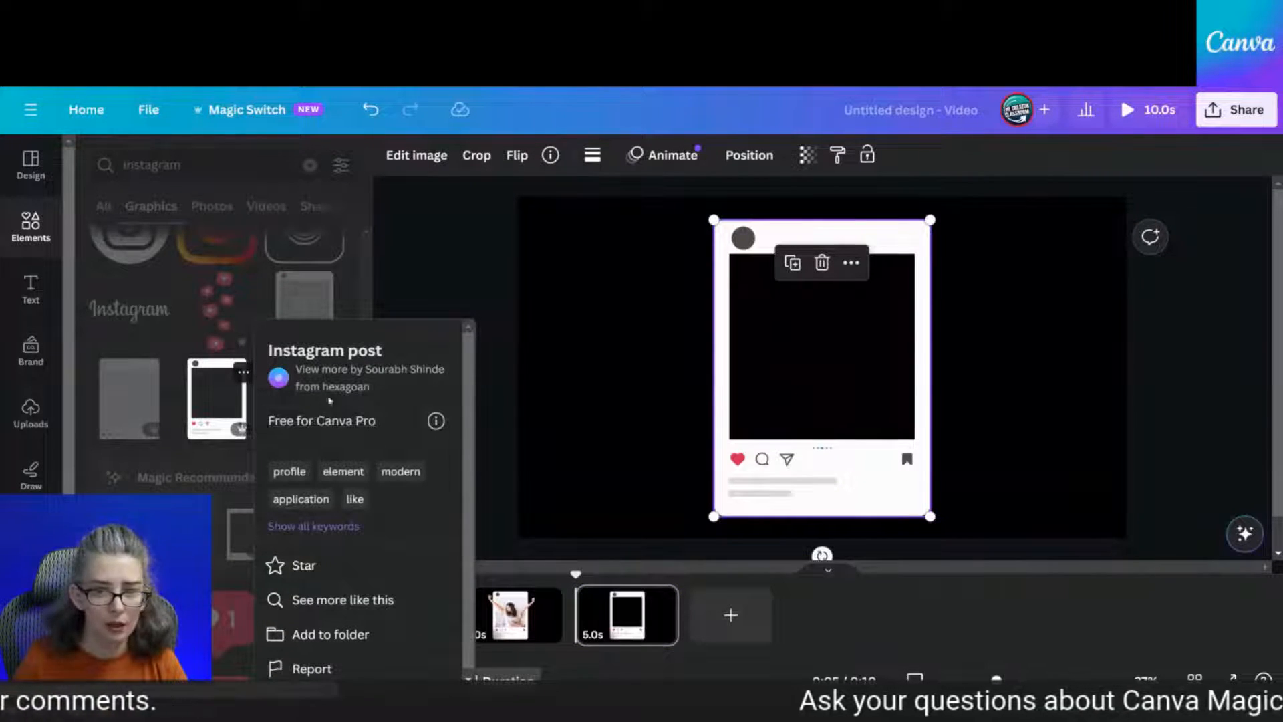
pyautogui.click(653, 289)
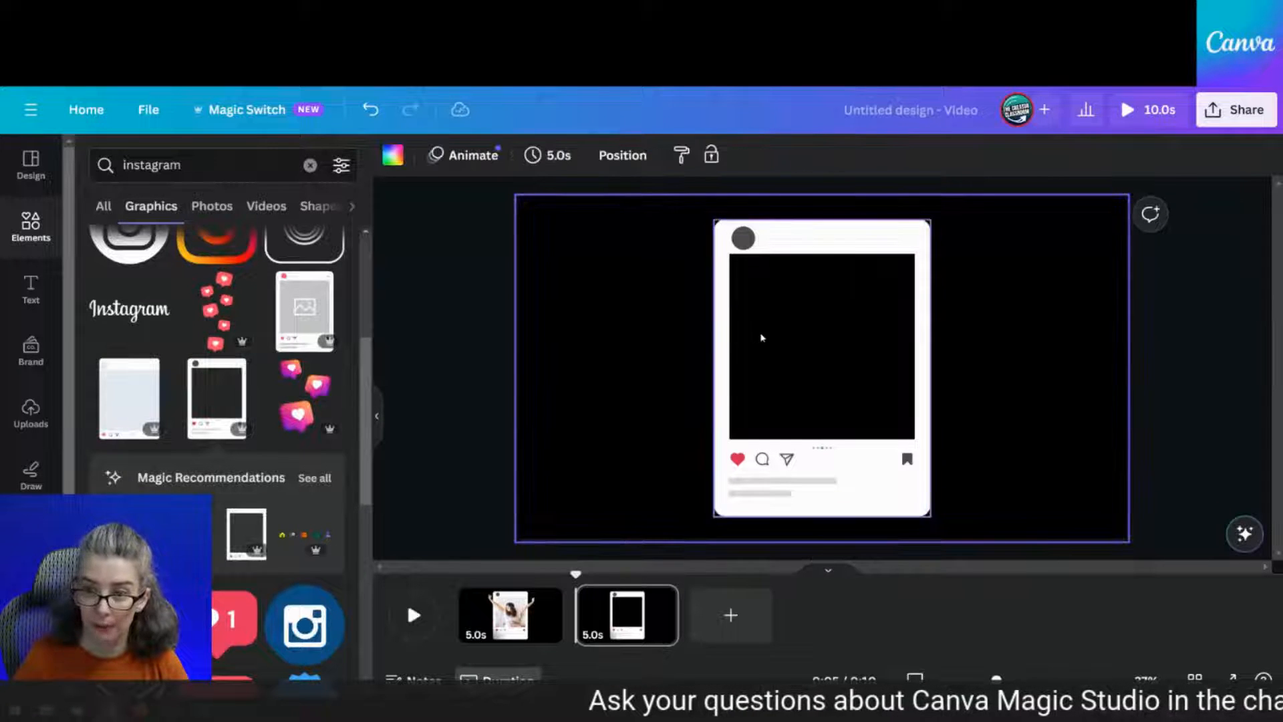
pyautogui.moveTo(773, 339); pyautogui.dragTo(784, 339)
pyautogui.click(664, 339)
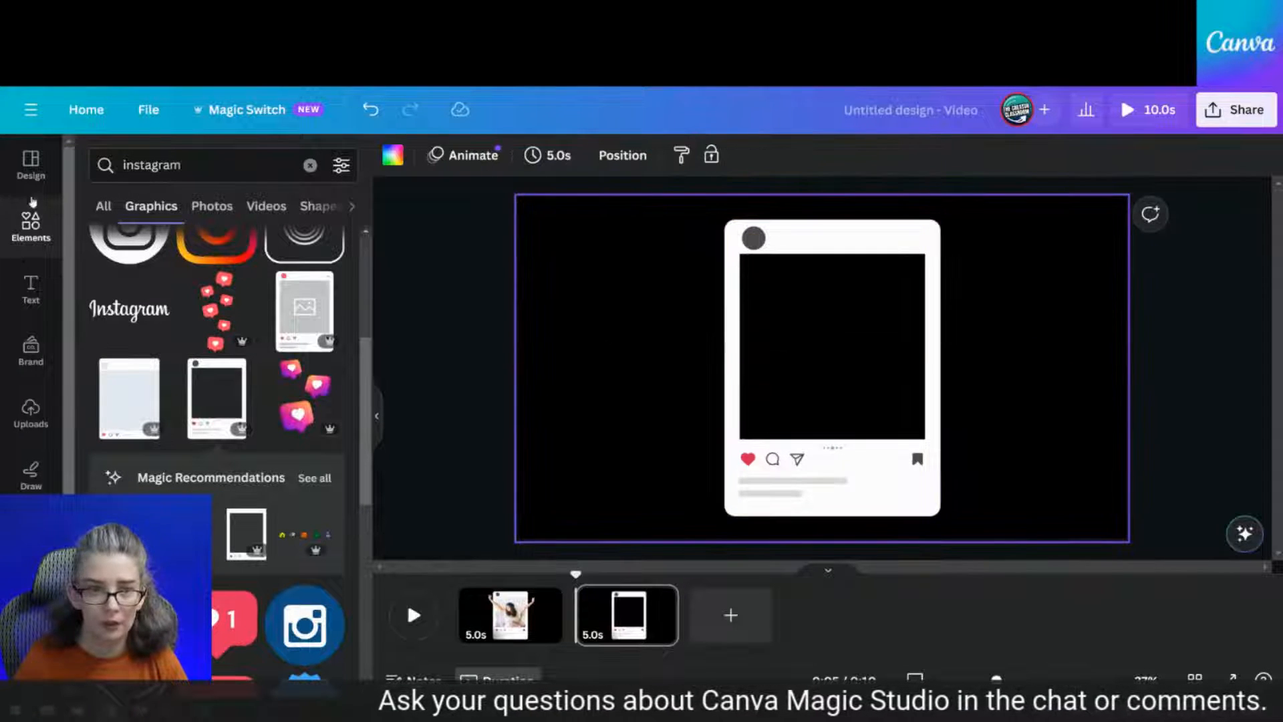
# Replace the Elements search with 'yawning in bed'
pyautogui.doubleClick(194, 164)
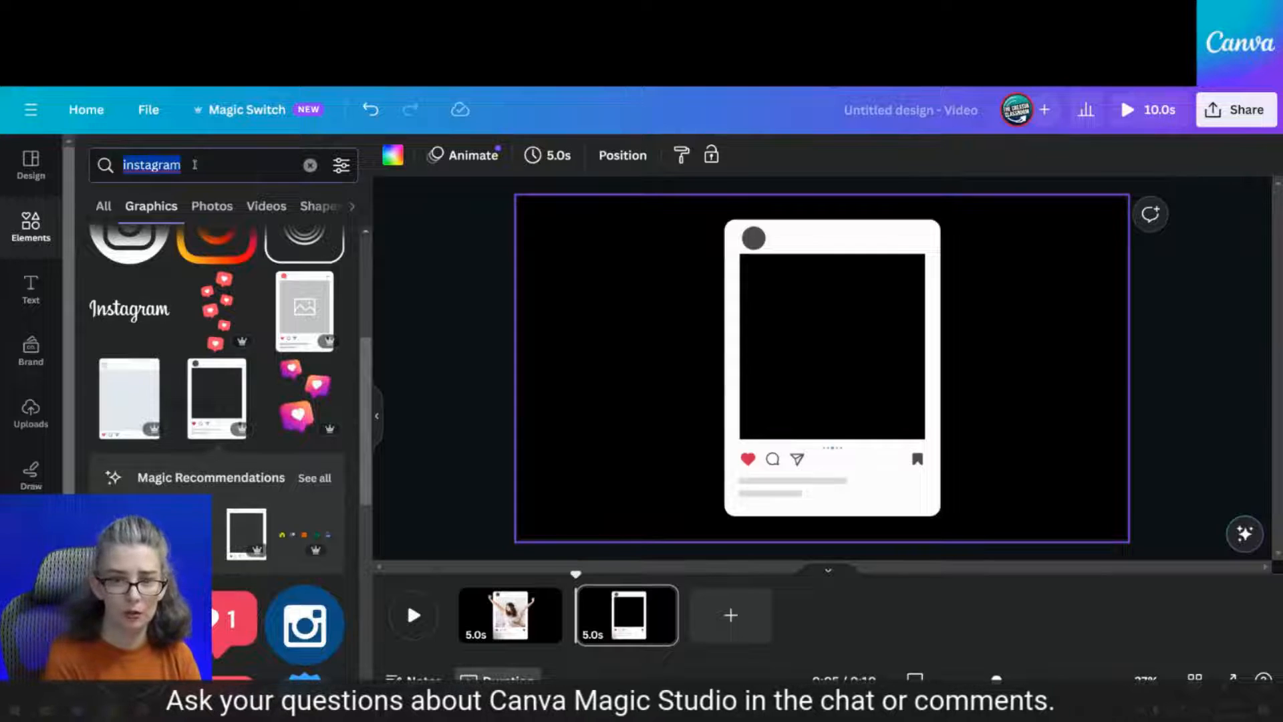
pyautogui.write('yawning in bed')
pyautogui.press('Return')
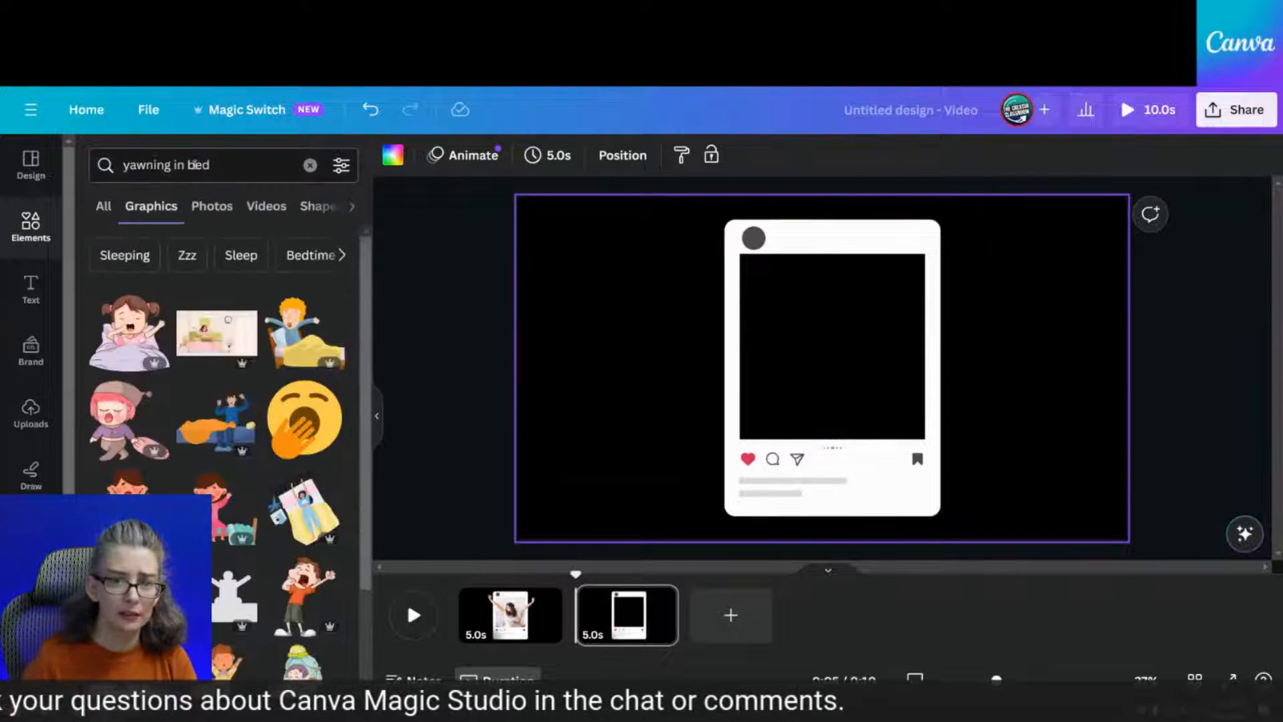
# Add the photo of a woman stretching in bed from the Photos results and drag it over the frame
pyautogui.click(212, 207)
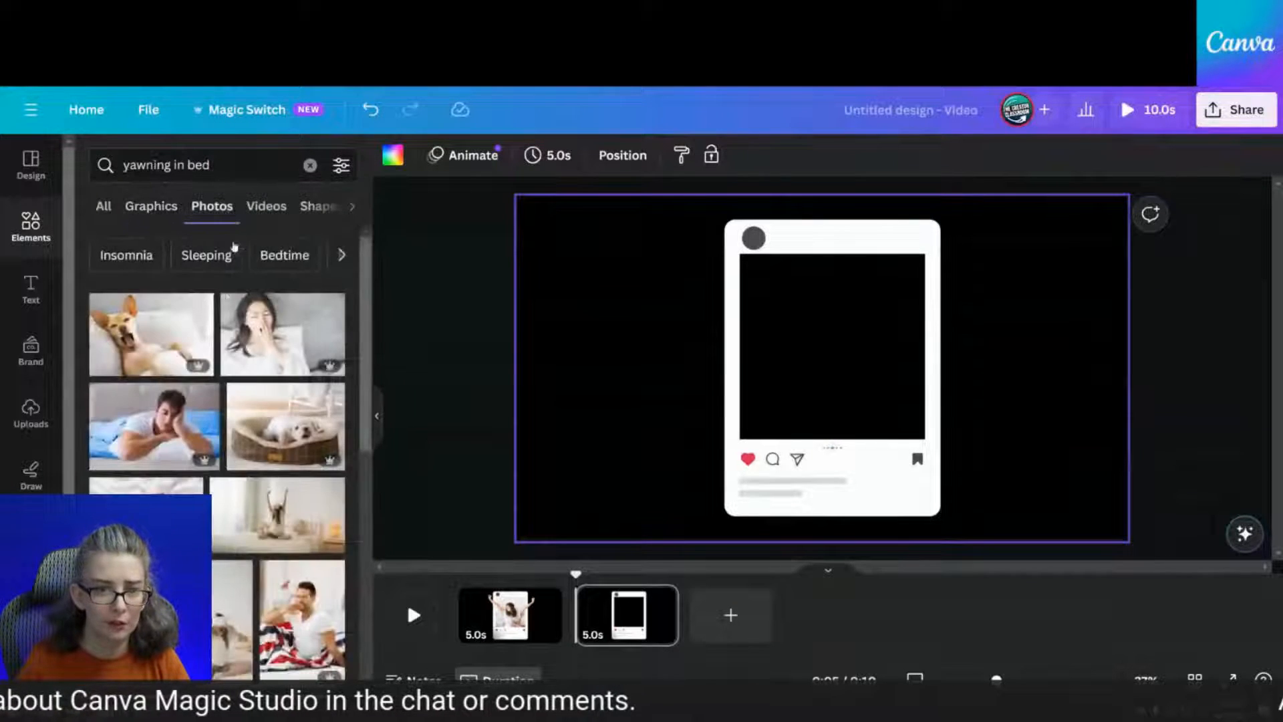
pyautogui.scroll(-5, 267, 367)
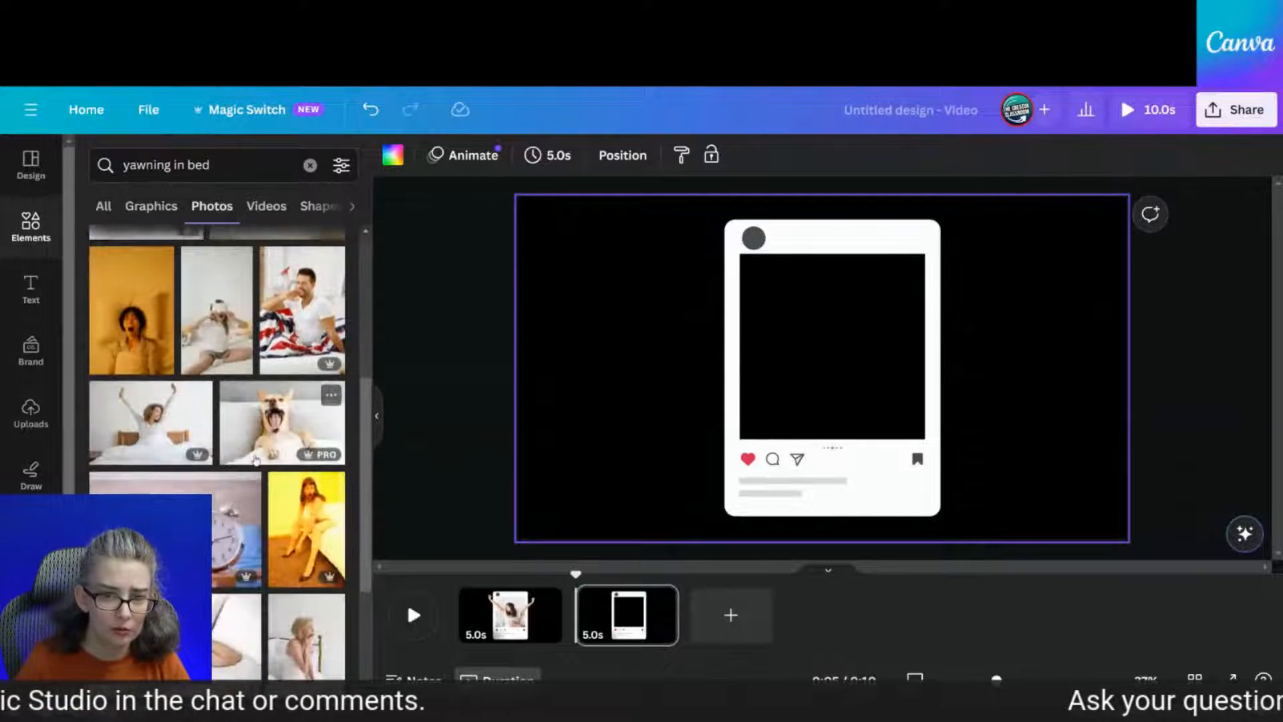
pyautogui.click(153, 439)
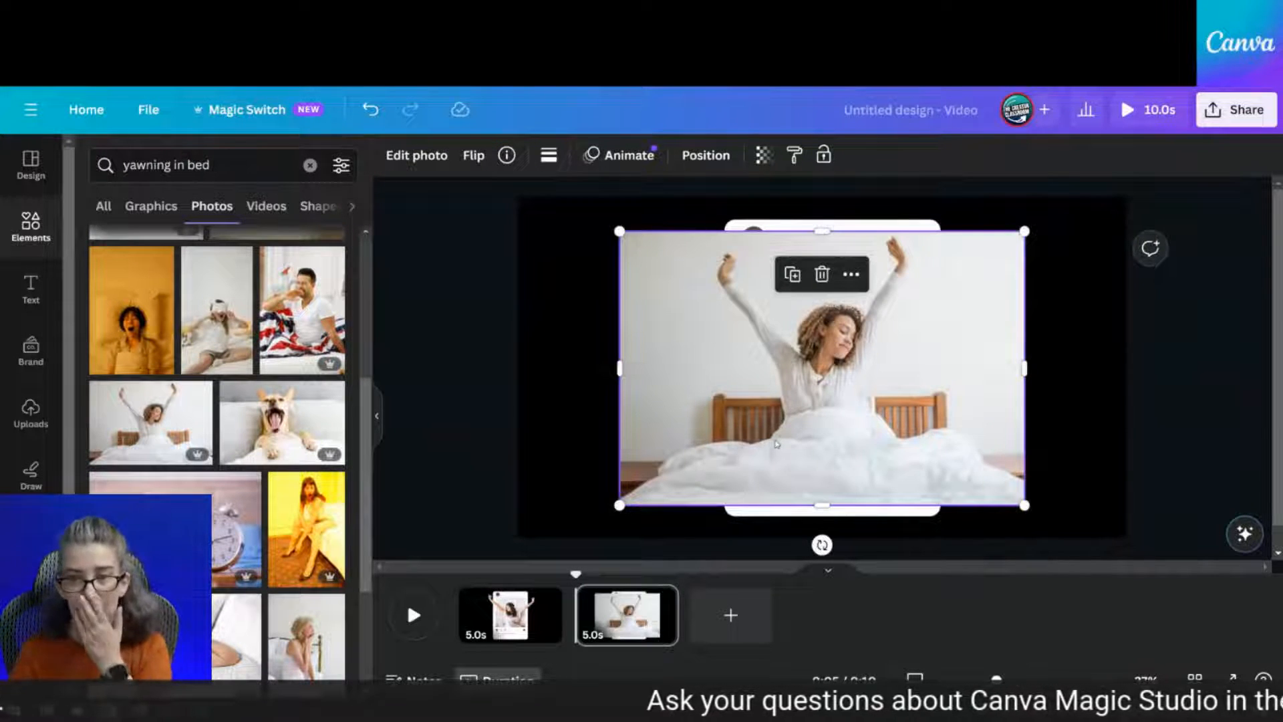
pyautogui.moveTo(809, 435); pyautogui.dragTo(776, 387)
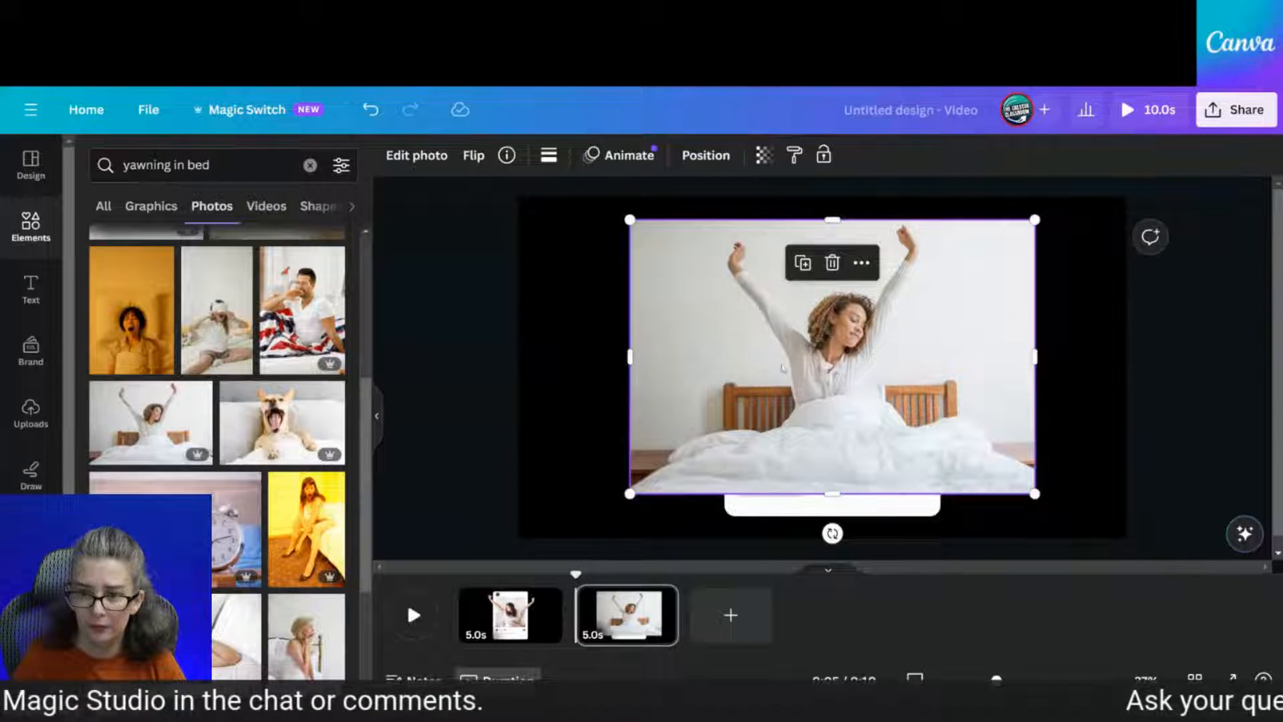
pyautogui.click(705, 156)
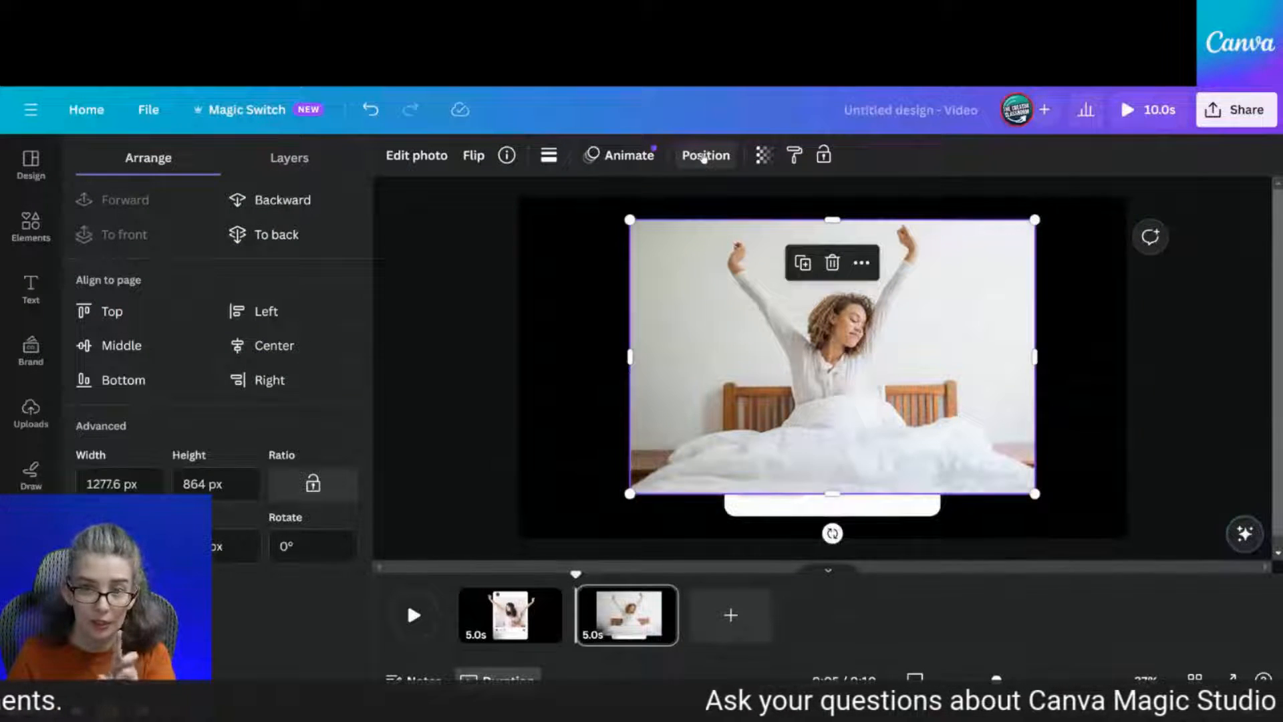
# Send the stretching-woman photo backward behind the Instagram frame and enlarge it slightly
pyautogui.click(274, 201)
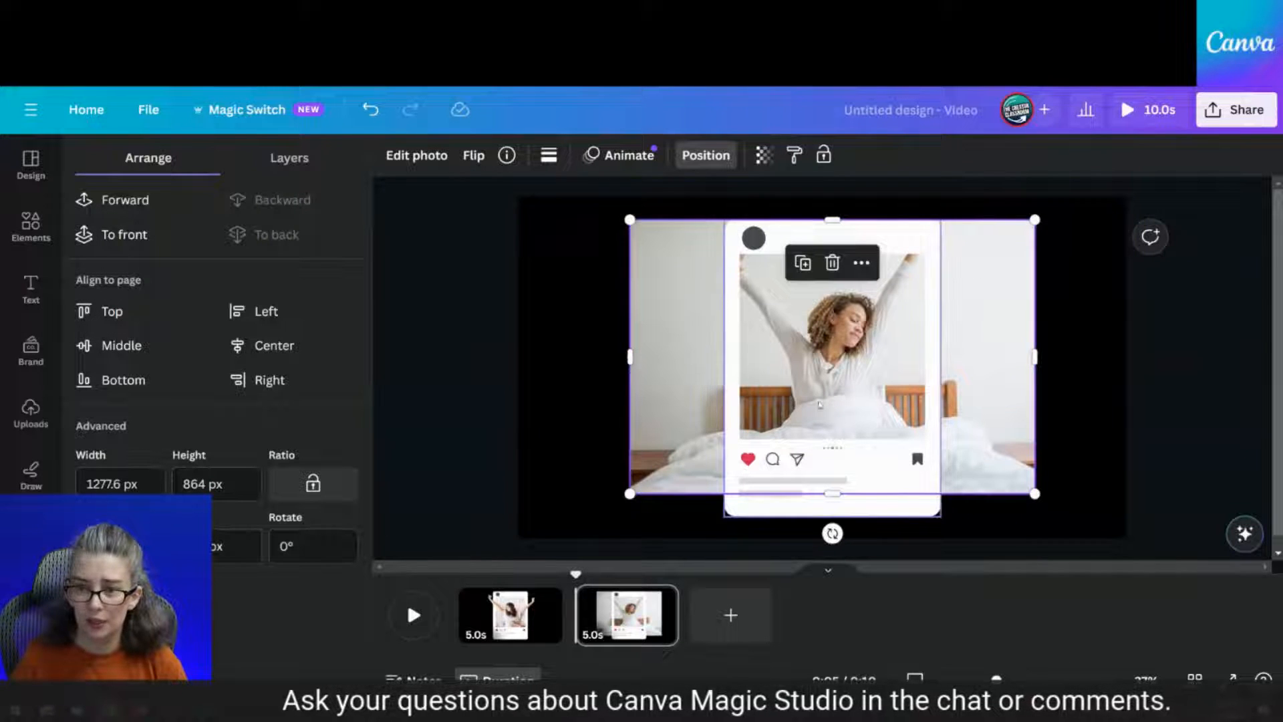
pyautogui.moveTo(630, 494); pyautogui.dragTo(591, 524)
pyautogui.moveTo(639, 479)
pyautogui.mouseDown()
pyautogui.moveTo(659, 475)
pyautogui.moveTo(600, 478)
pyautogui.moveTo(630, 467)
pyautogui.mouseUp()
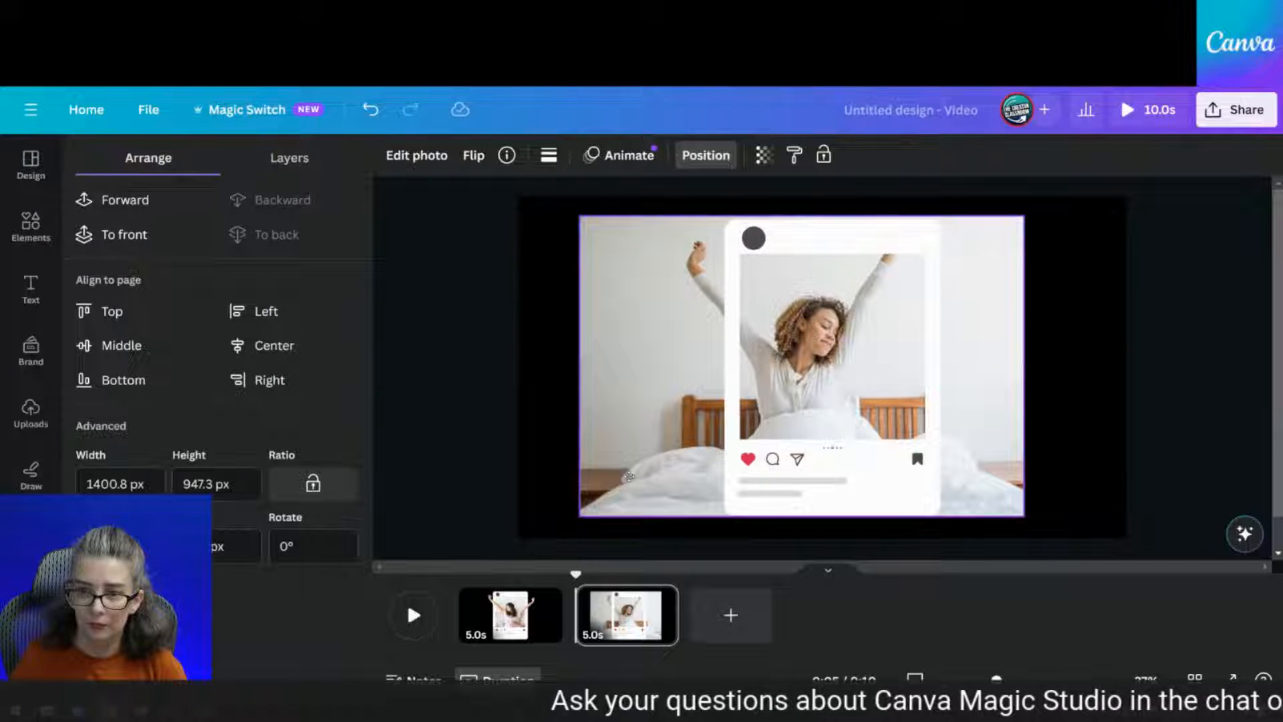
pyautogui.click(629, 476)
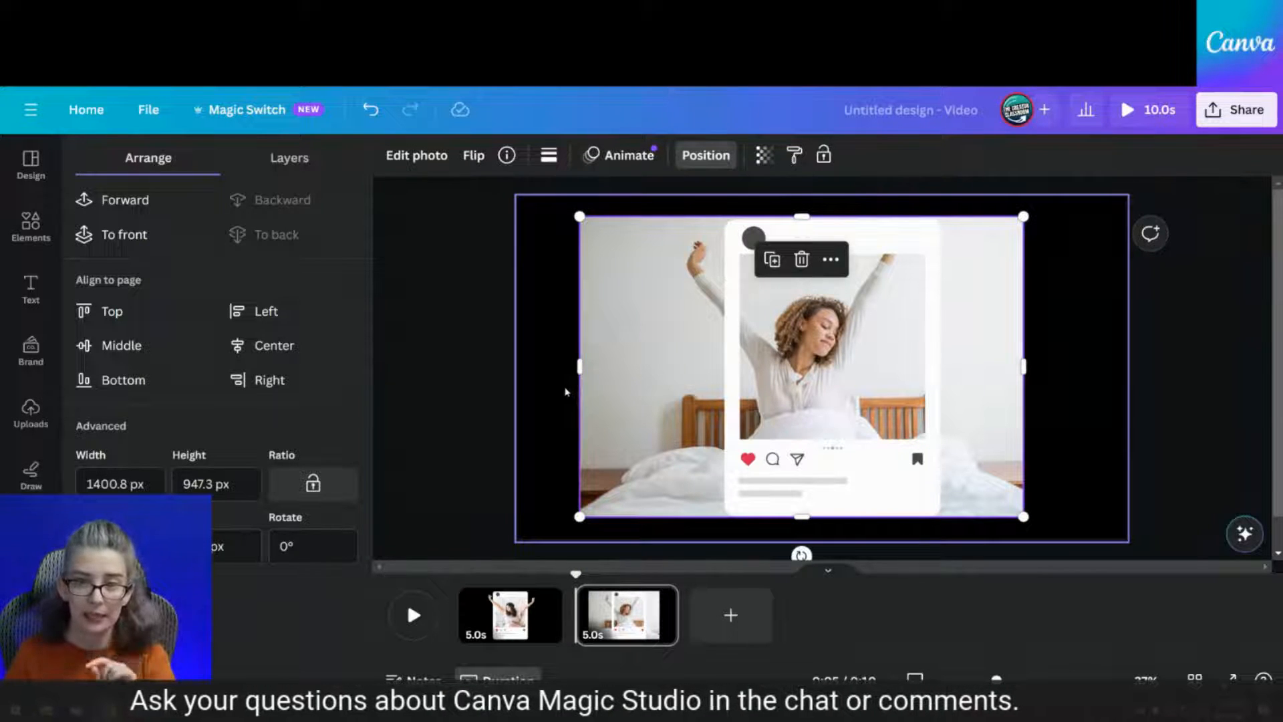
# Crop the photo's left, right, bottom and top edges to about 623 × 830 px to fit the frame
pyautogui.moveTo(579, 369); pyautogui.dragTo(732, 366)
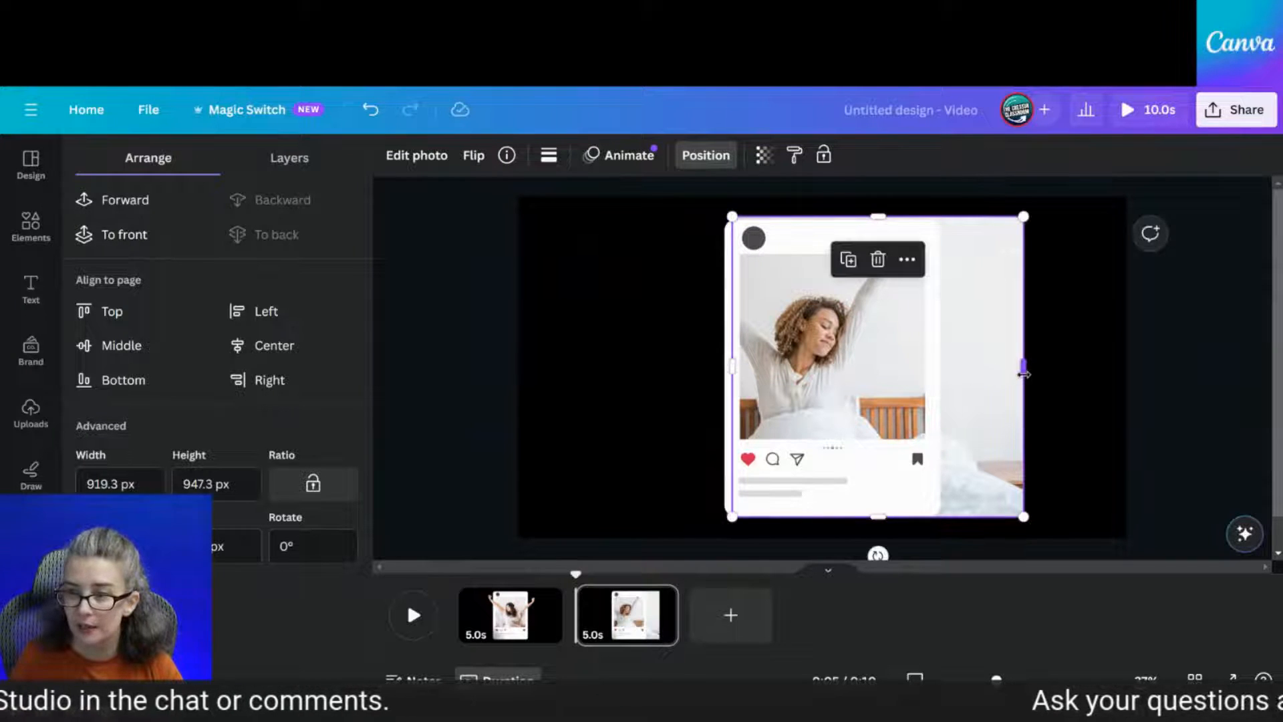
pyautogui.moveTo(1024, 374); pyautogui.dragTo(930, 367)
pyautogui.moveTo(830, 515); pyautogui.dragTo(831, 494)
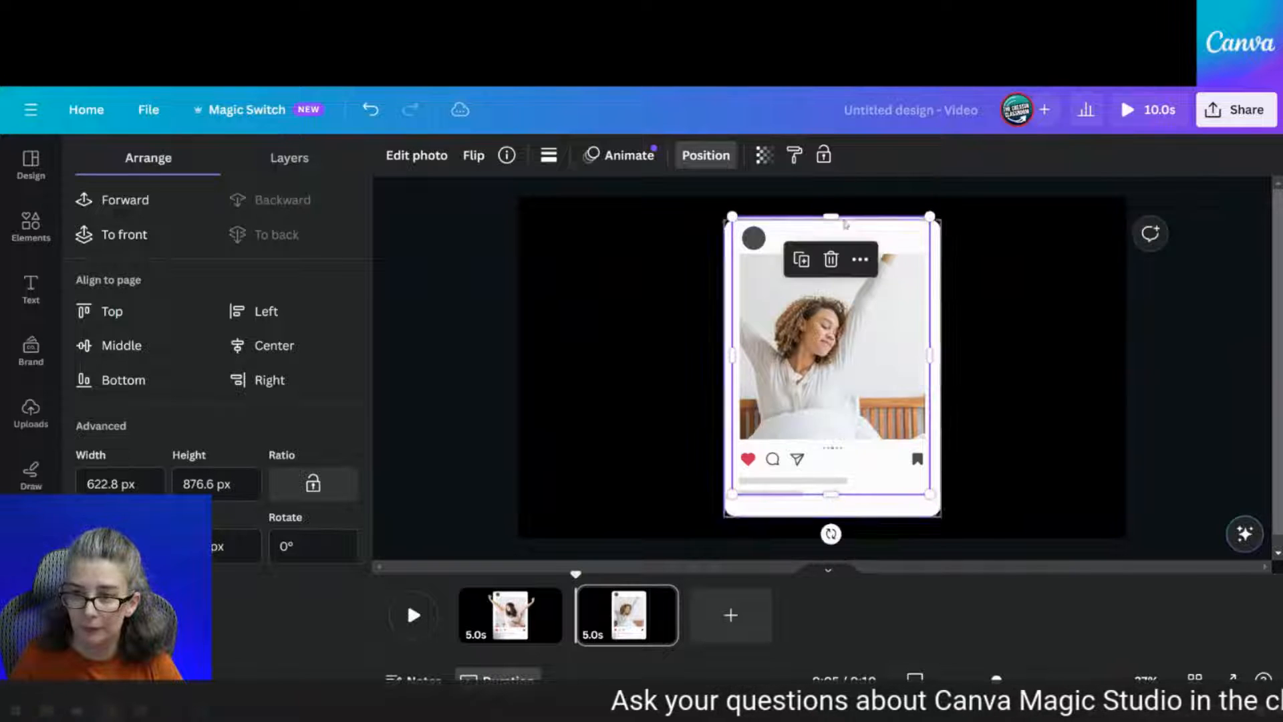
pyautogui.moveTo(830, 216); pyautogui.dragTo(831, 228)
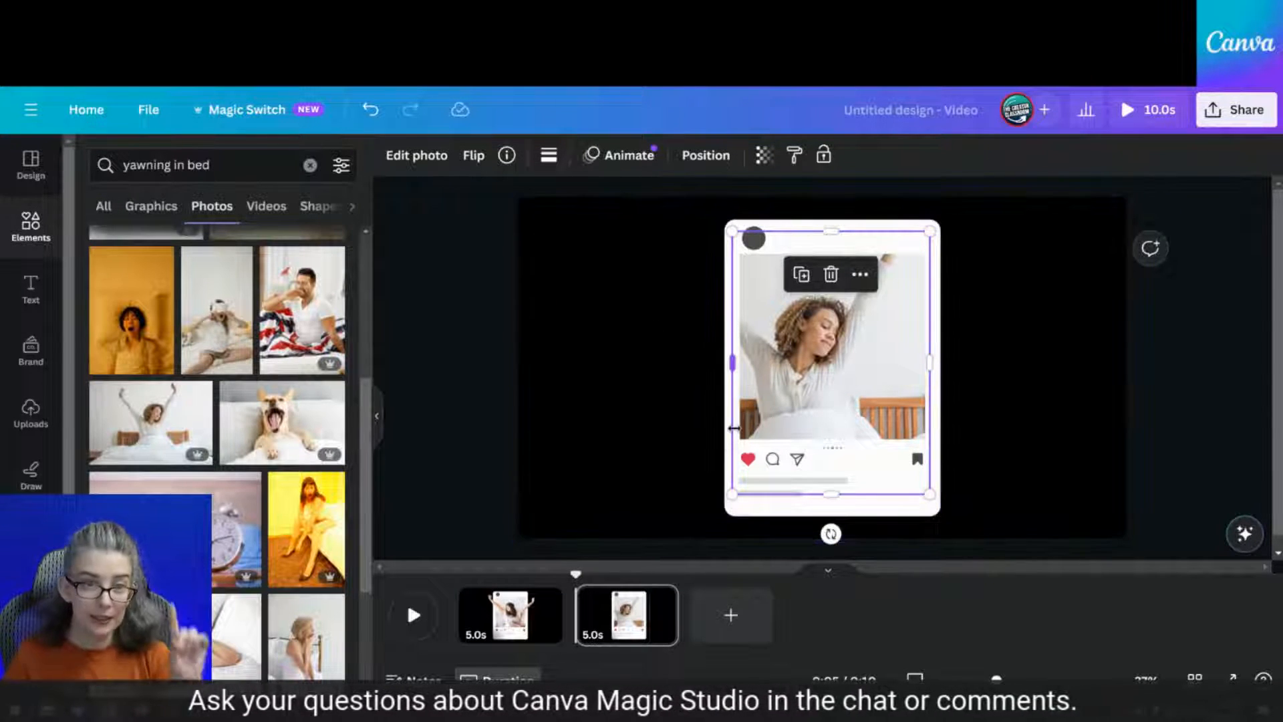
# Run Magic Grab from Edit photo on the stretching-woman photo
pyautogui.click(409, 156)
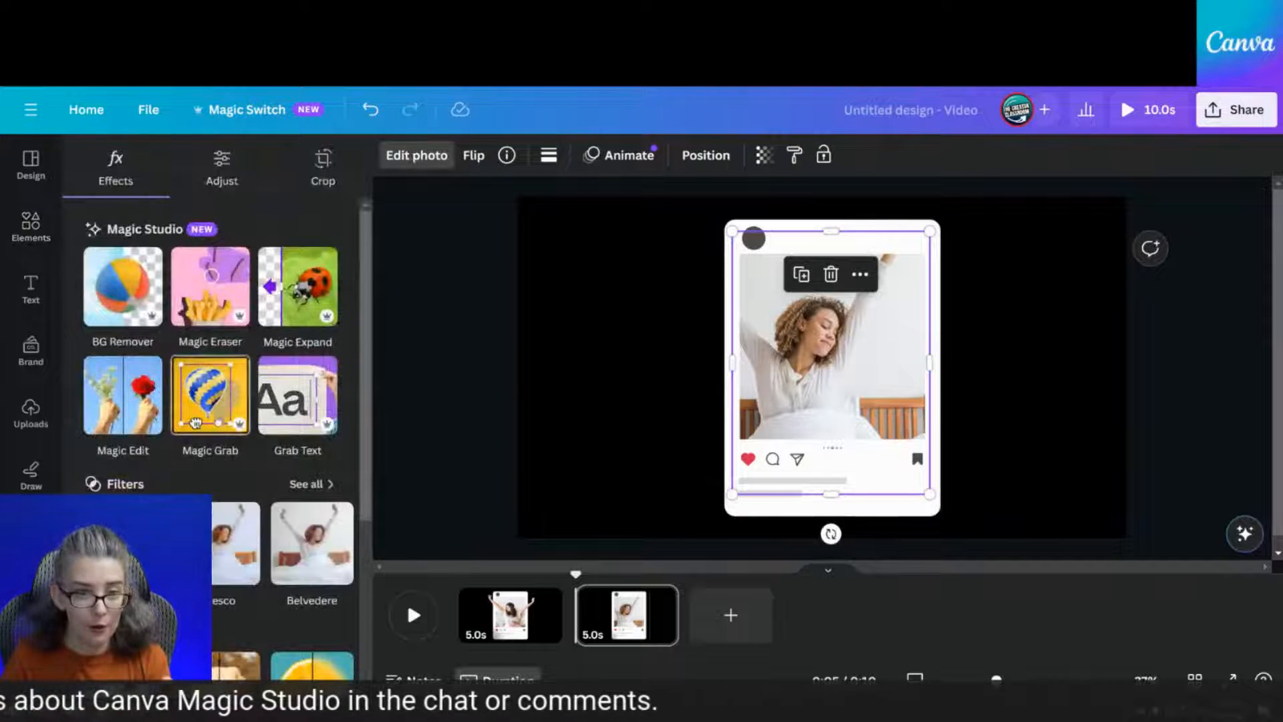
pyautogui.click(216, 416)
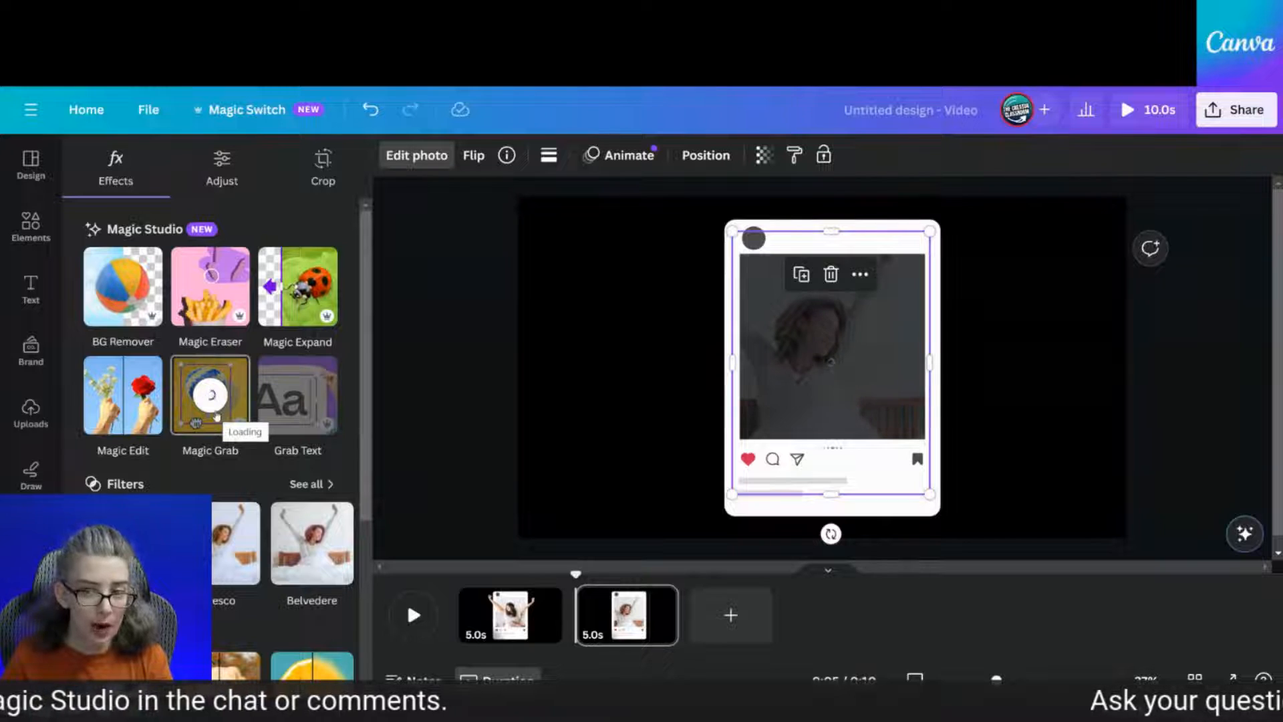
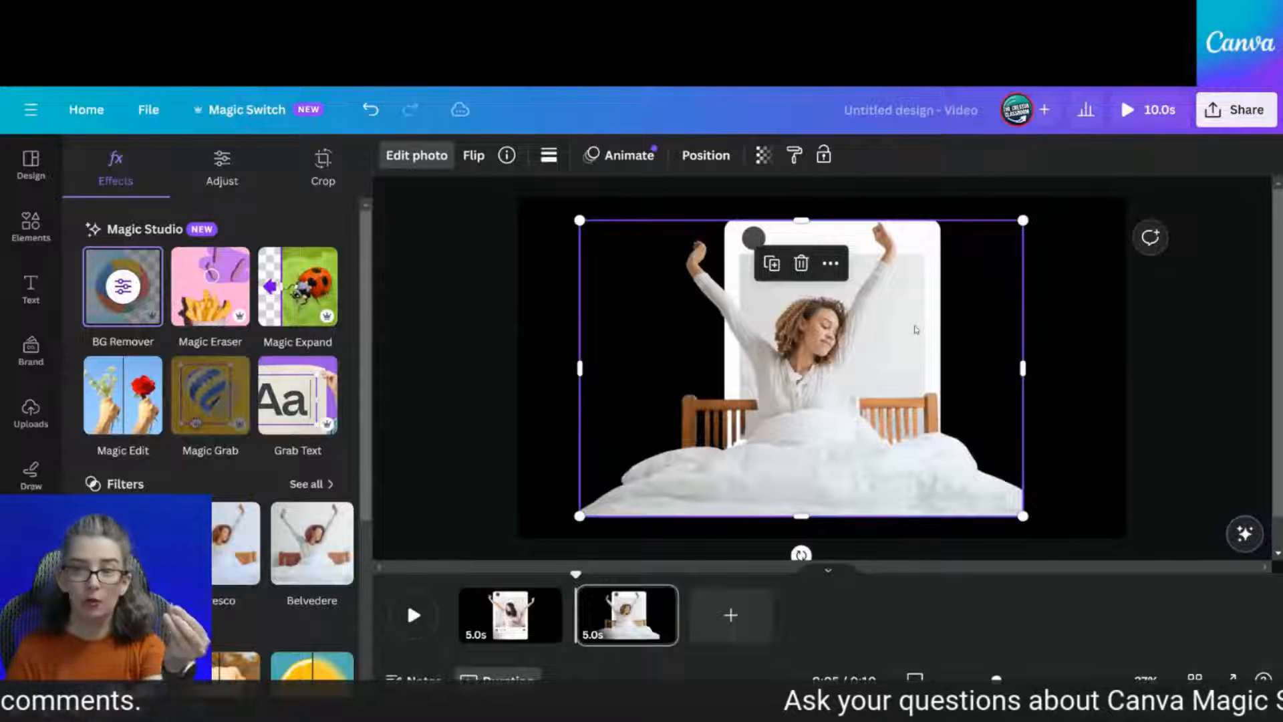
# Pick the photo inside the phone frame from the Layers list and open its photo effects
pyautogui.click(1069, 339)
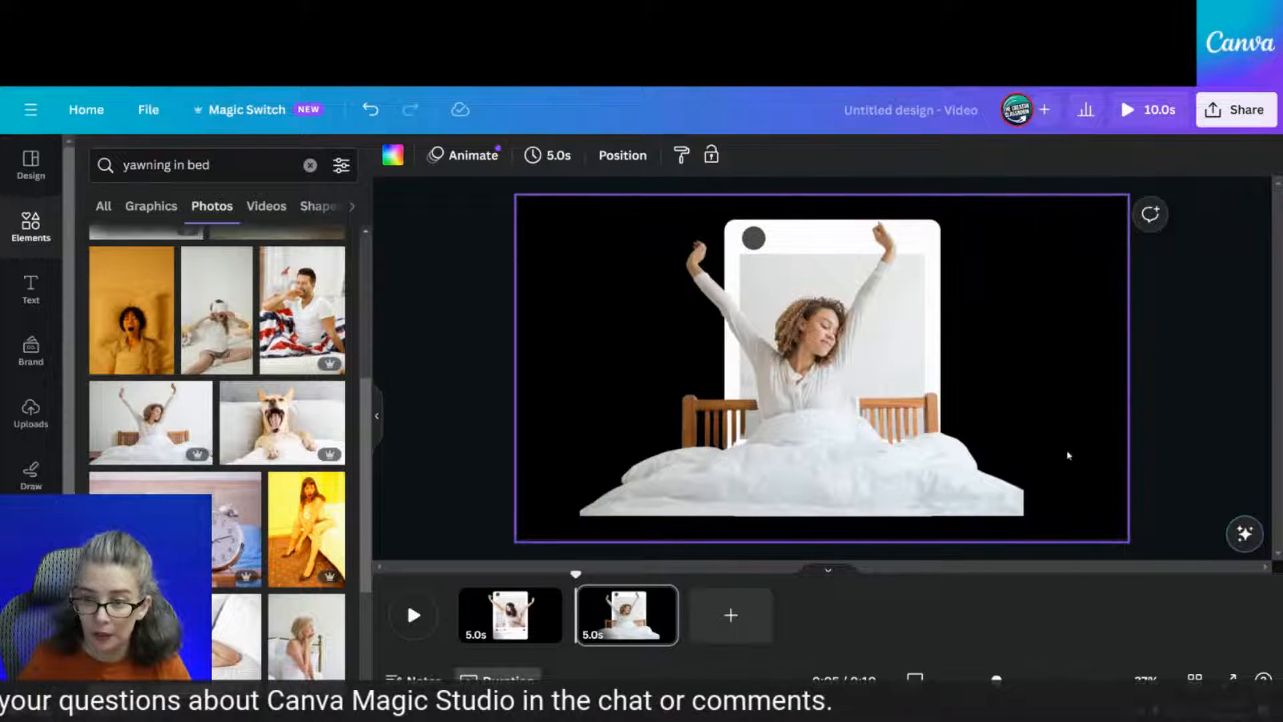
pyautogui.click(858, 473)
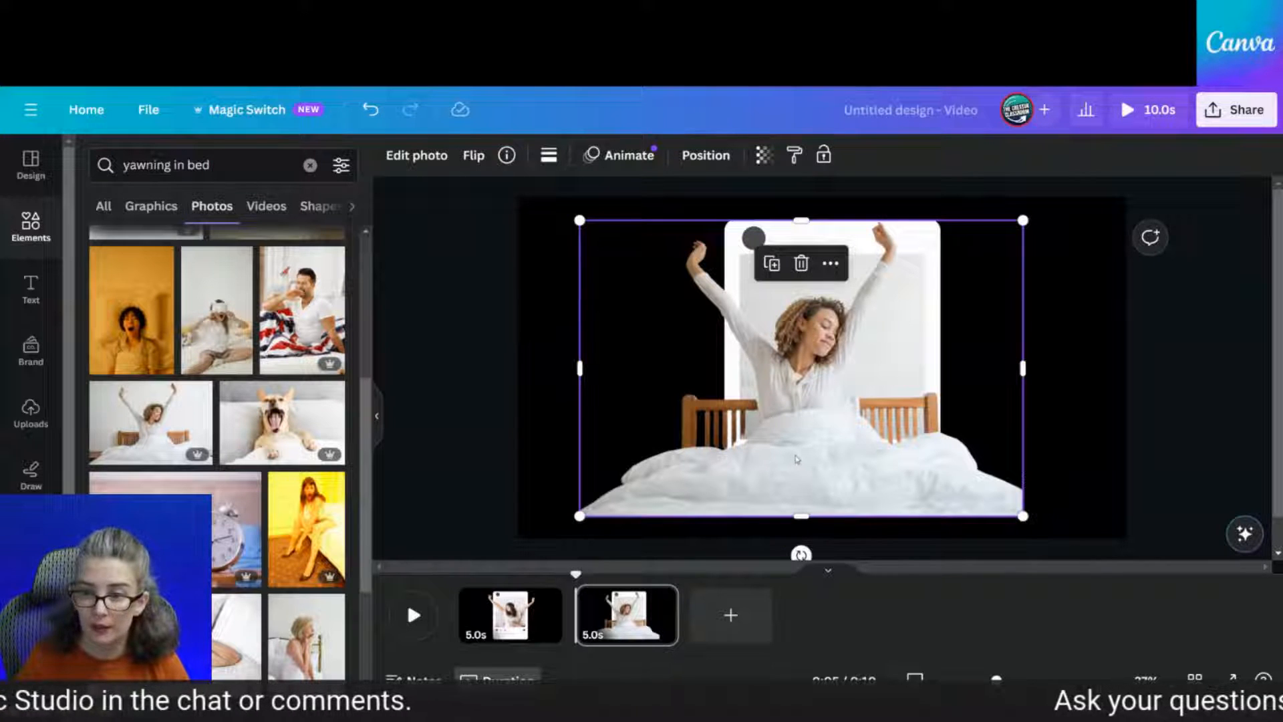
pyautogui.click(702, 155)
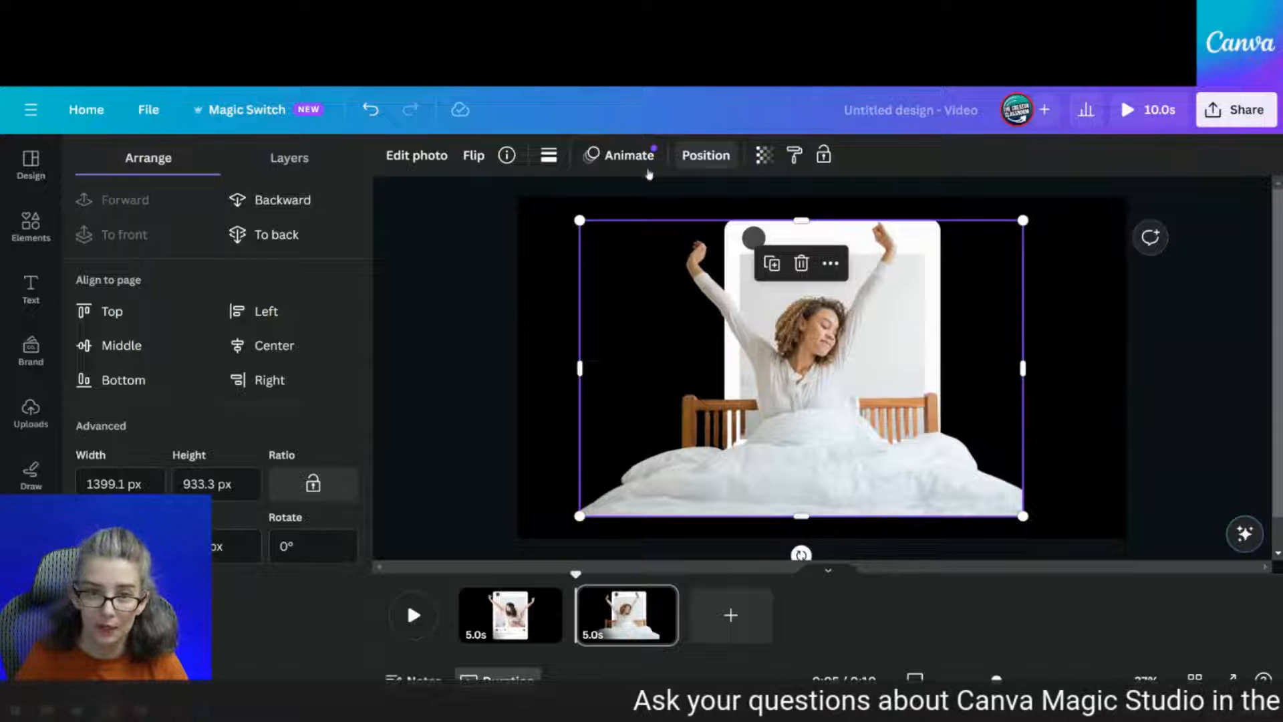
pyautogui.click(288, 159)
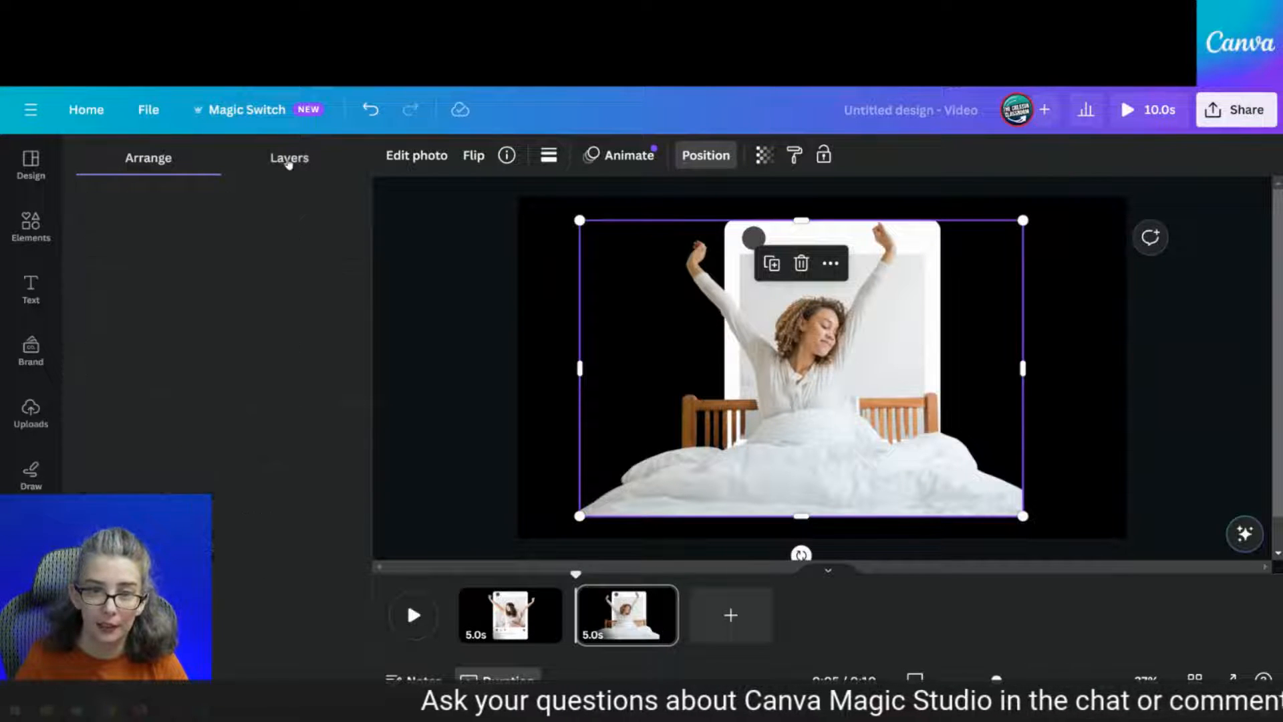
pyautogui.click(272, 381)
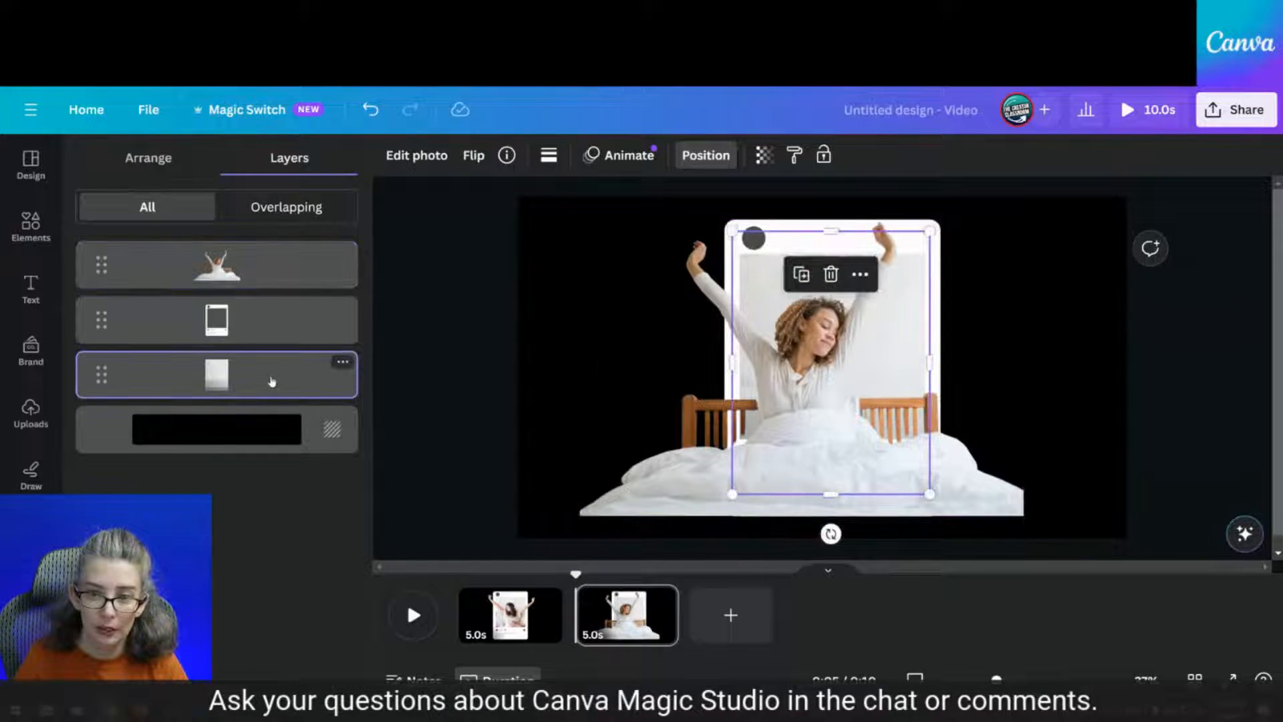
pyautogui.click(415, 156)
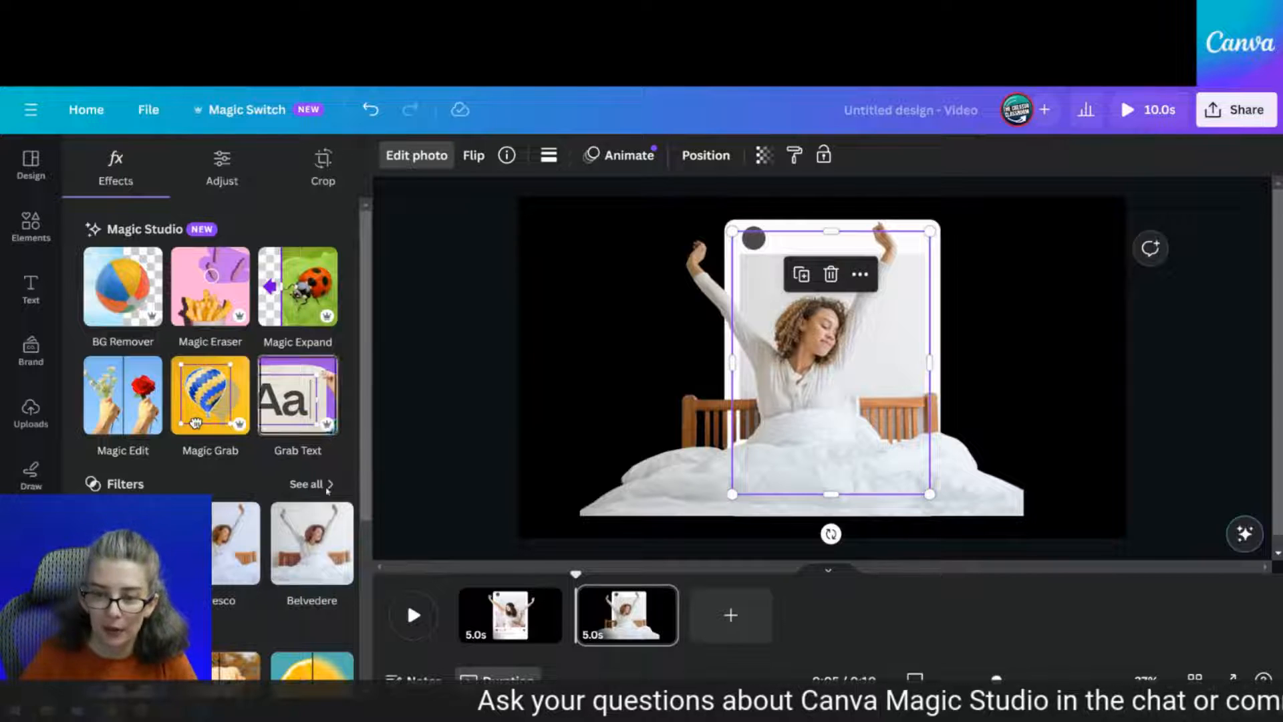
# Crop the large bed cutout in from the right, left and bottom
pyautogui.click(626, 467)
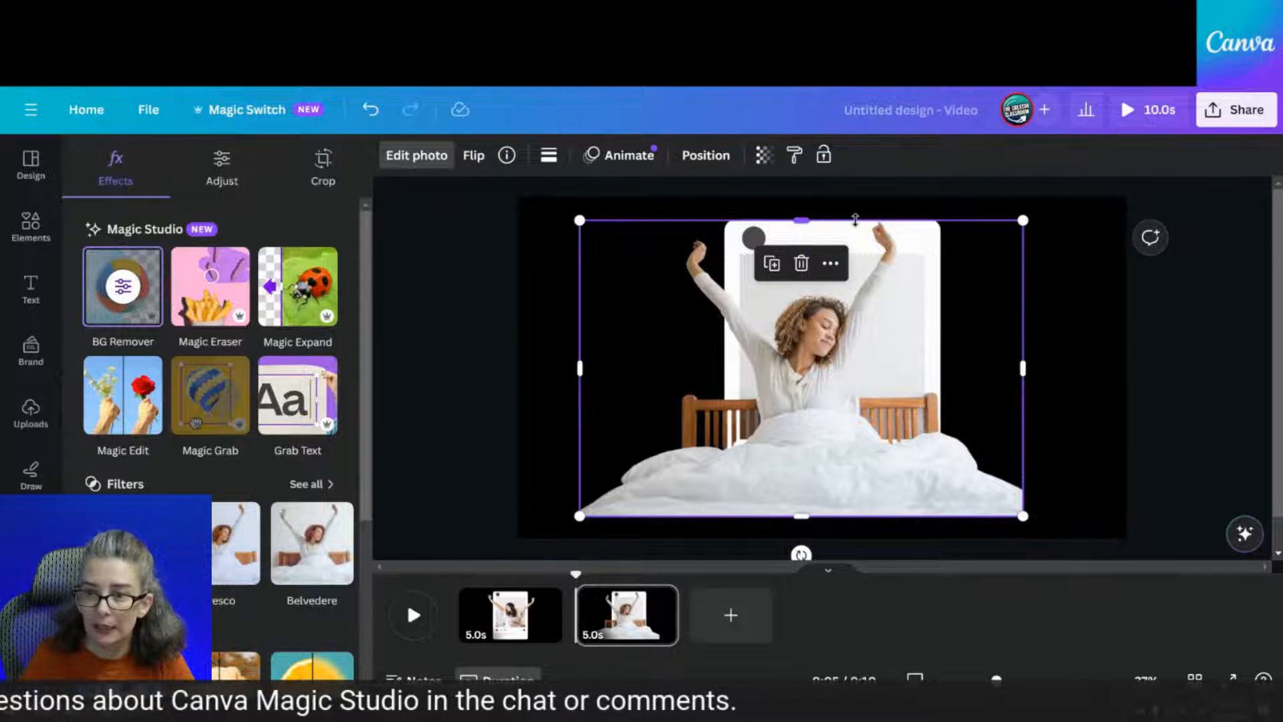
pyautogui.moveTo(1022, 369); pyautogui.dragTo(823, 361)
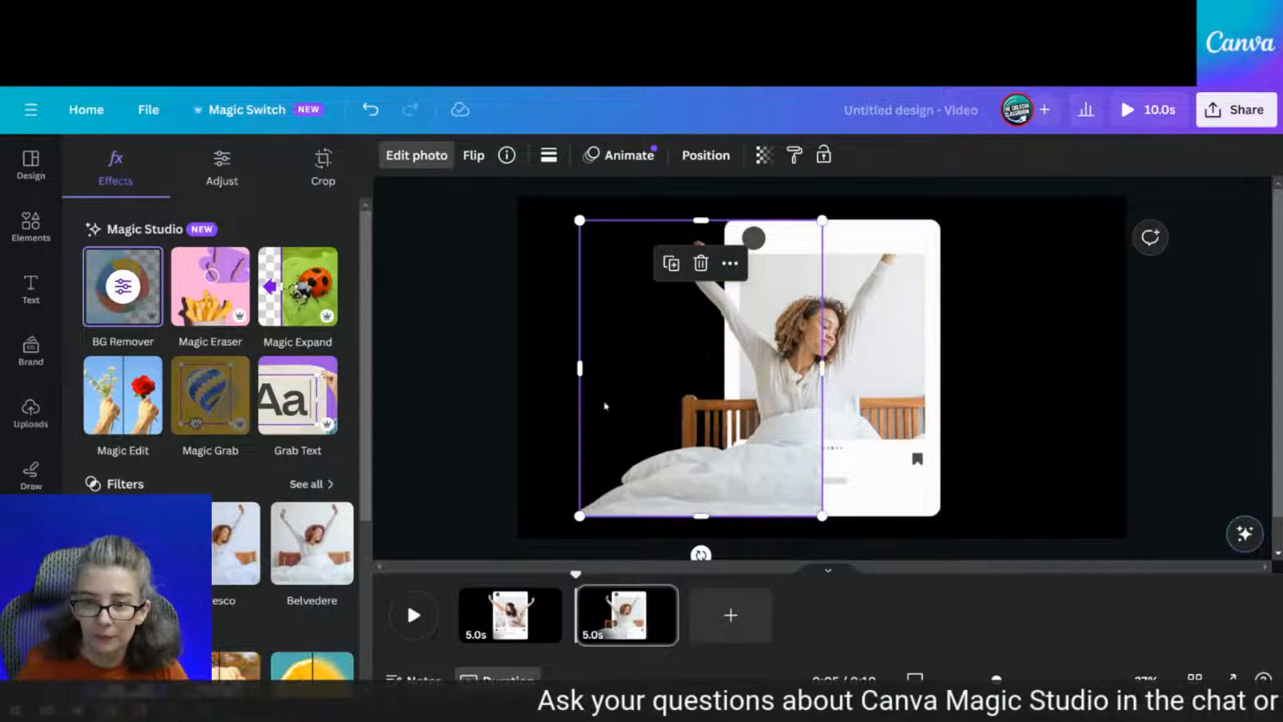
pyautogui.moveTo(583, 376); pyautogui.dragTo(739, 381)
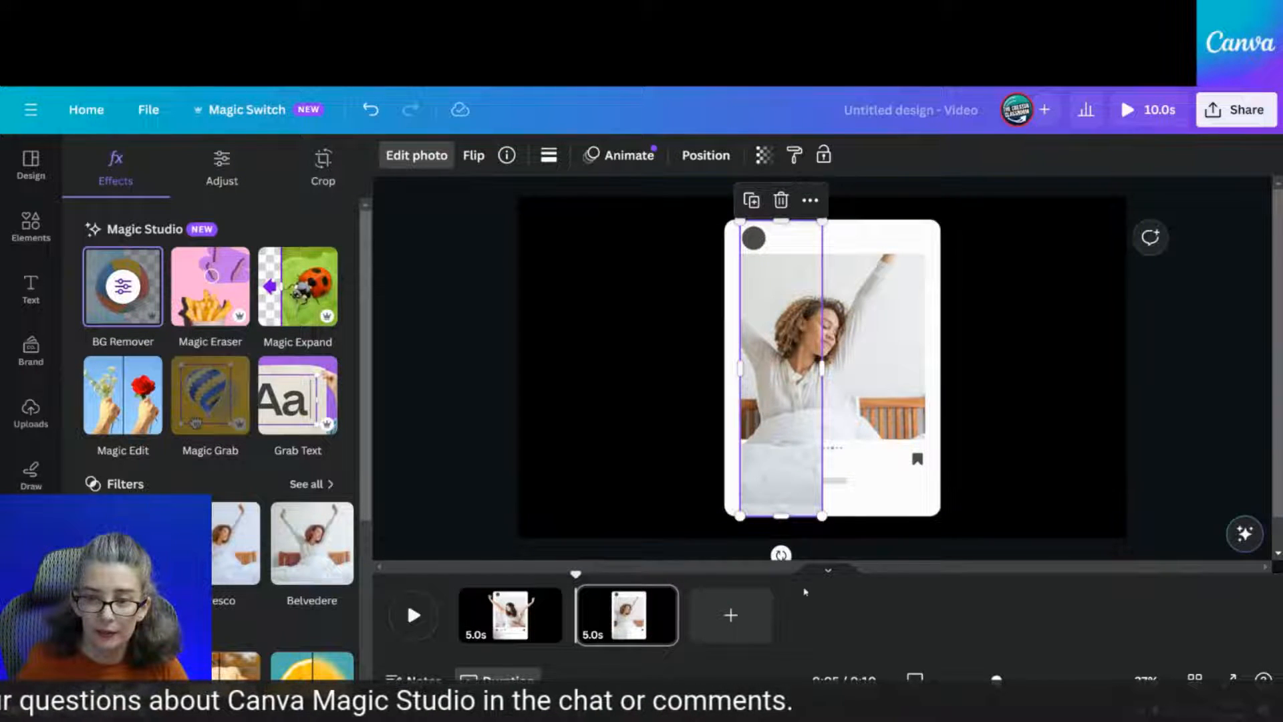
pyautogui.moveTo(778, 513); pyautogui.dragTo(786, 436)
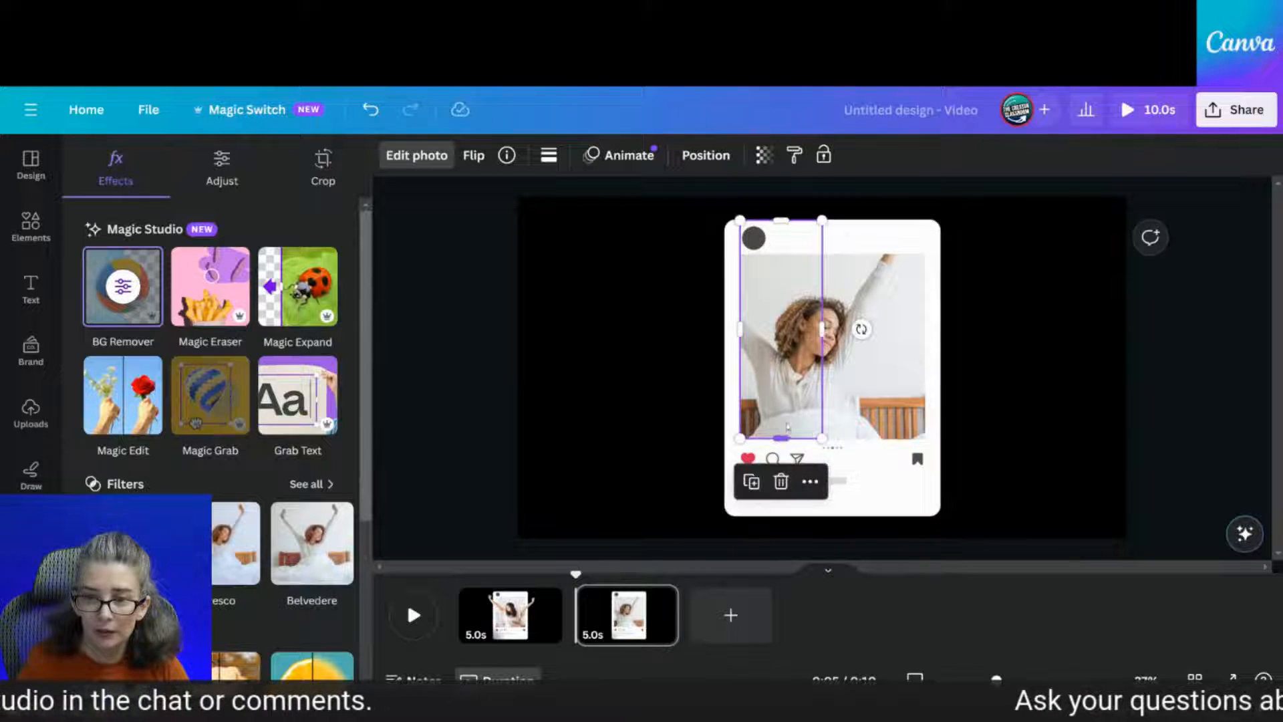
# Duplicate the cutout, align the copy, widen its left crop to include the arm, and trim its bottom
pyautogui.click(750, 484)
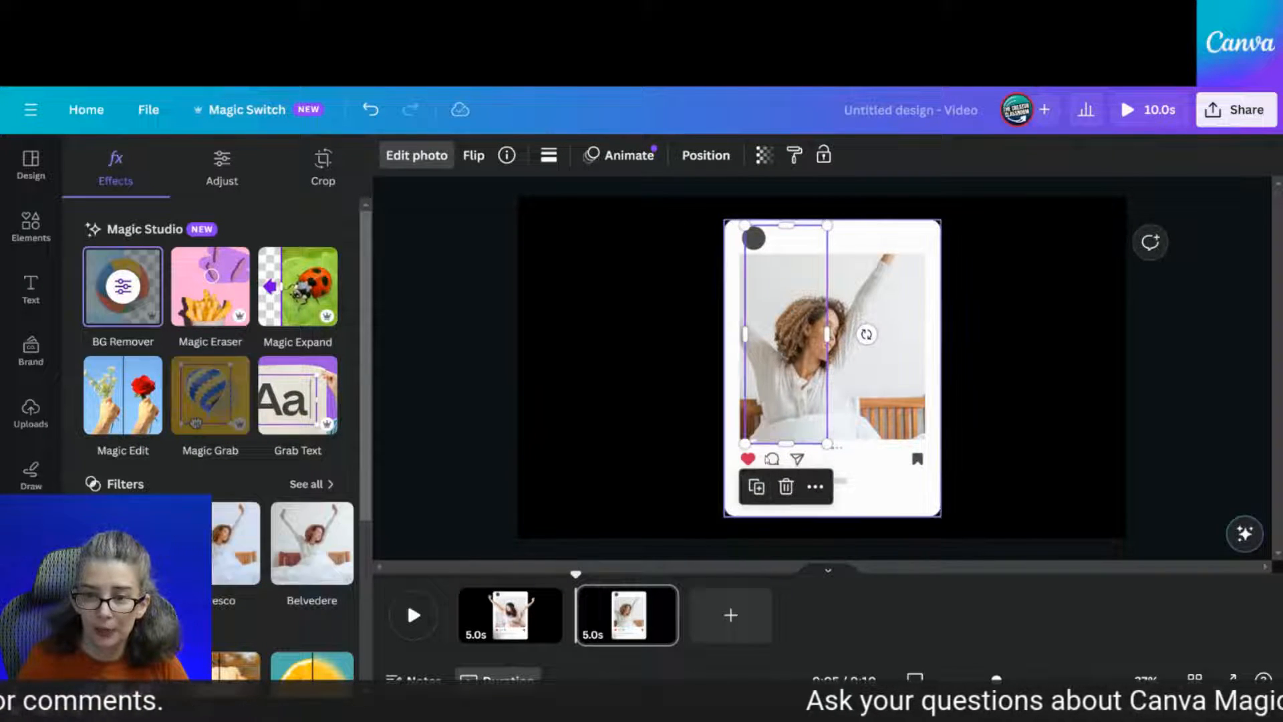
pyautogui.moveTo(779, 405); pyautogui.dragTo(775, 394)
pyautogui.moveTo(737, 326); pyautogui.dragTo(666, 327)
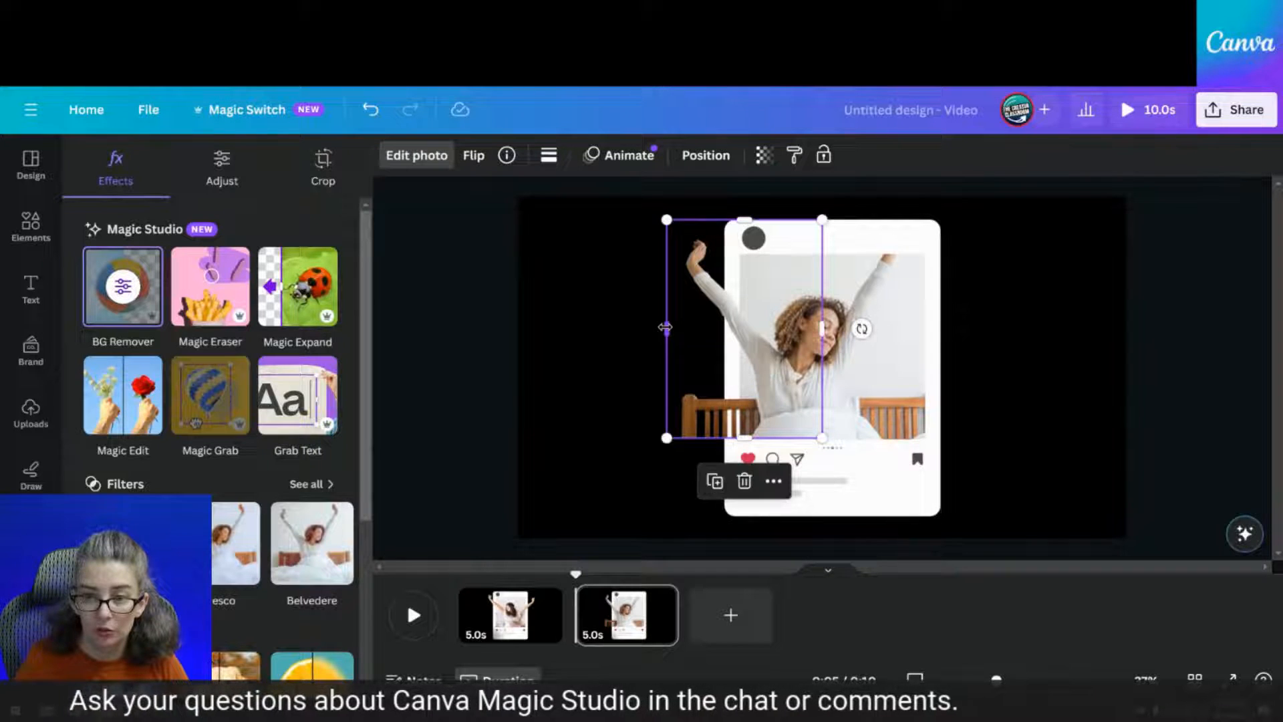
pyautogui.click(617, 429)
pyautogui.click(734, 426)
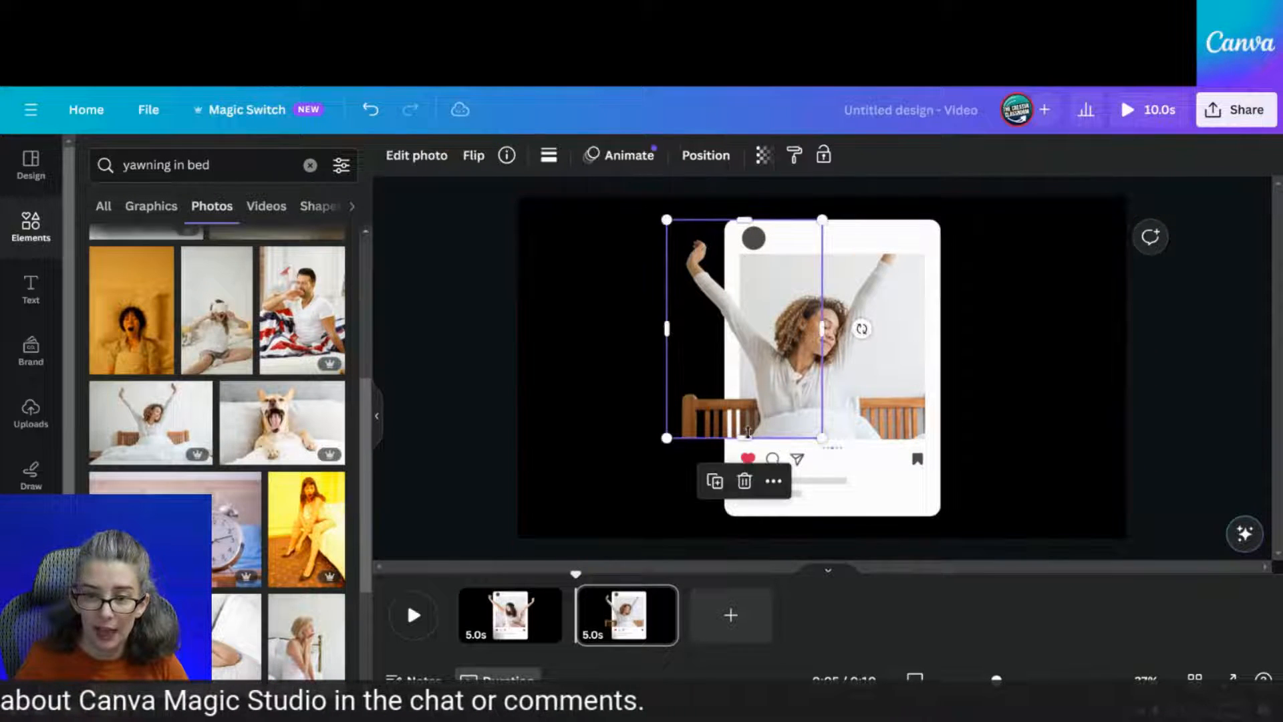
pyautogui.moveTo(748, 432); pyautogui.dragTo(748, 379)
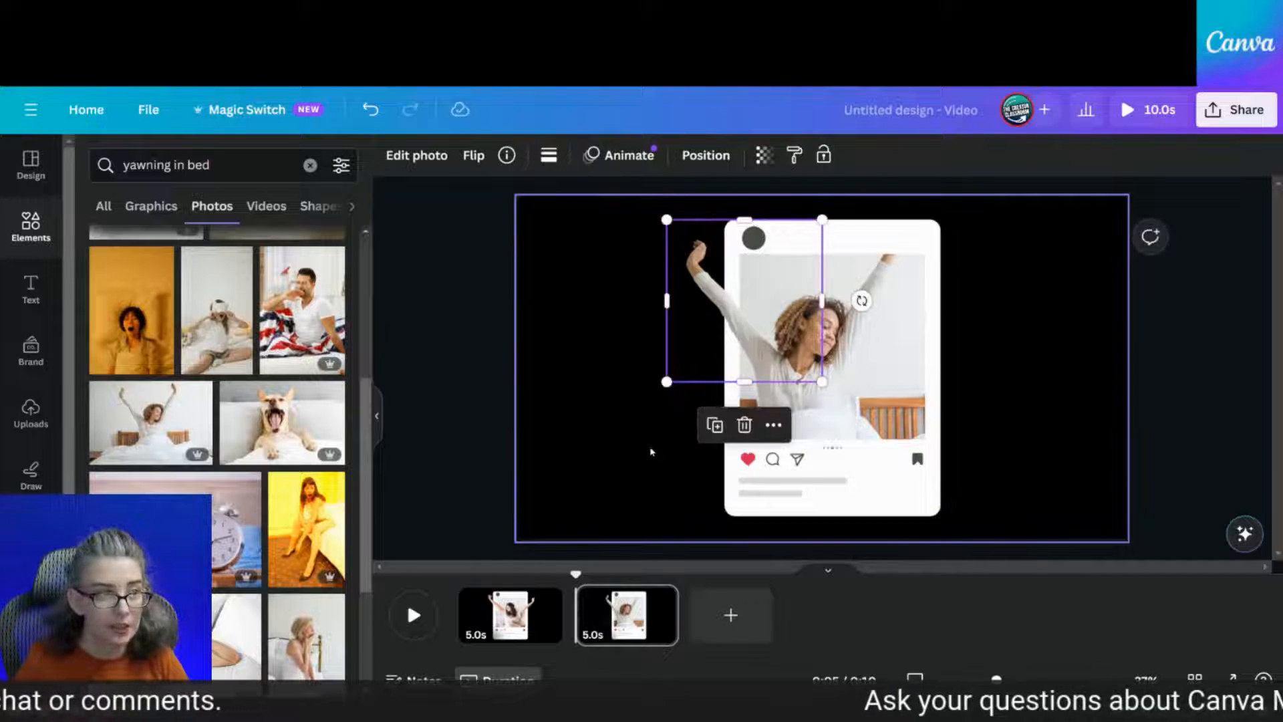
pyautogui.click(650, 452)
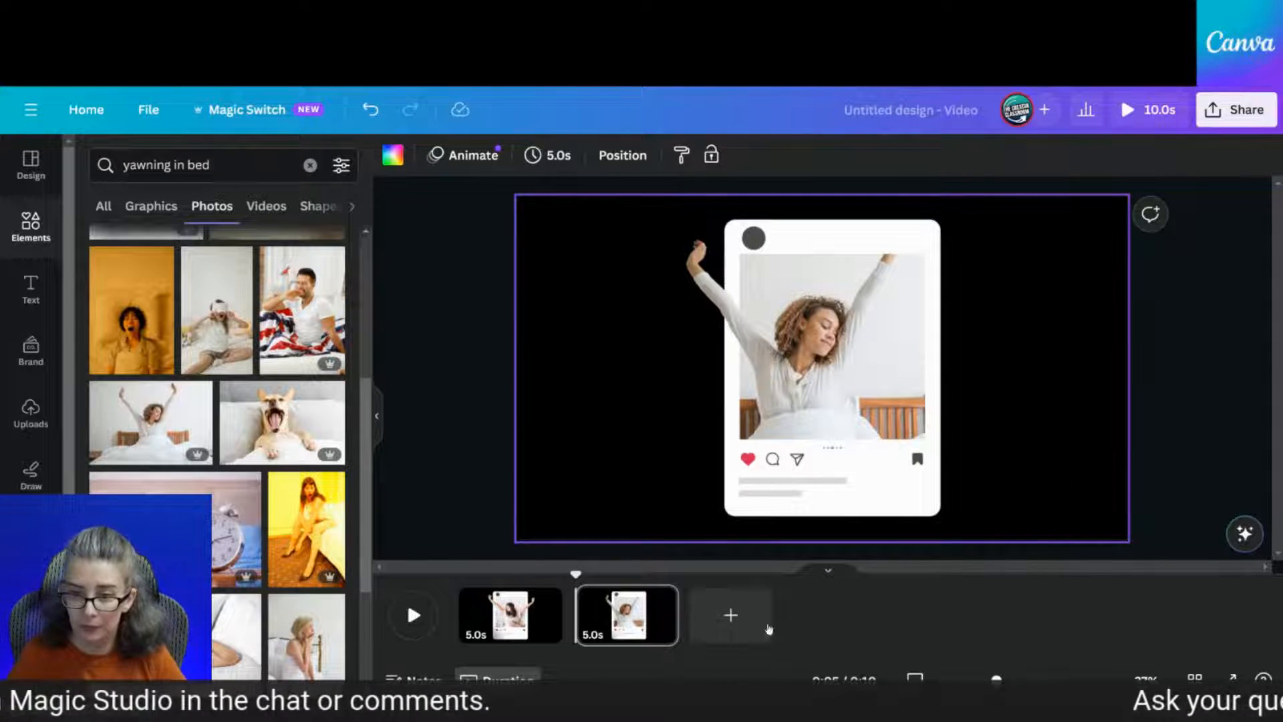
# Add a third page with the yawning-man-in-bed photo stretched to the full page width
pyautogui.click(731, 615)
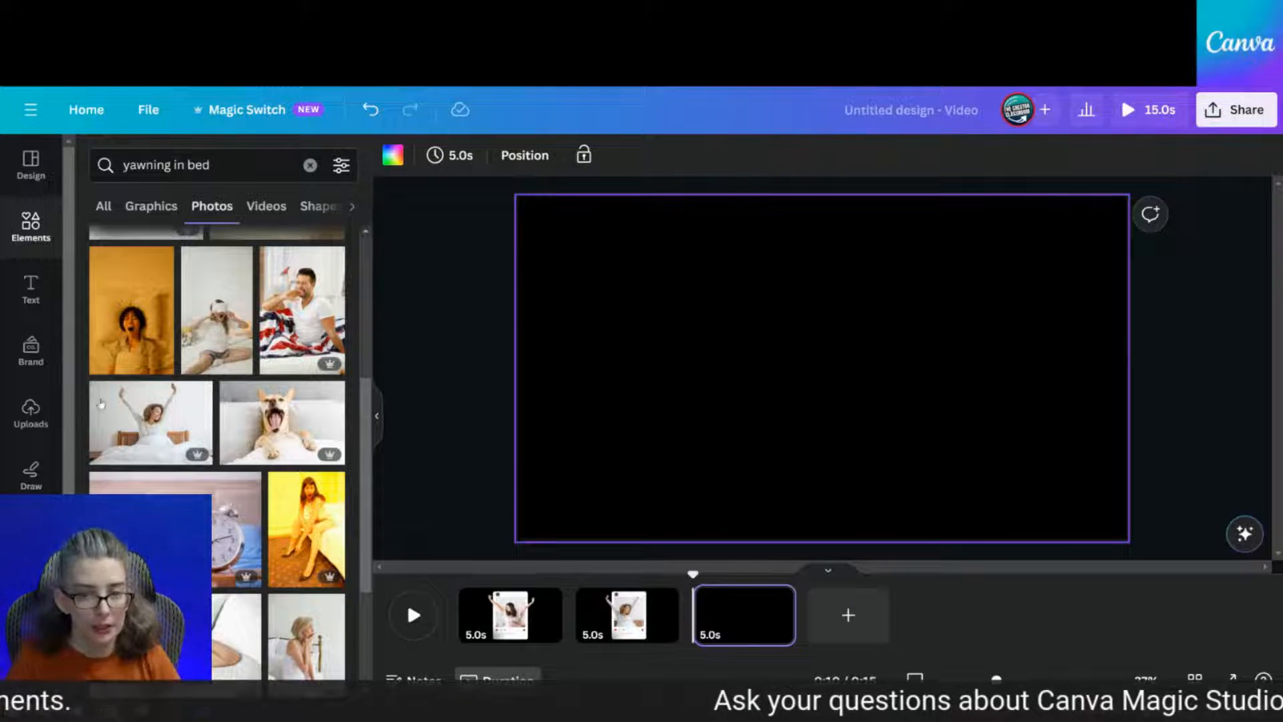
pyautogui.scroll(1, 220, 368)
pyautogui.scroll(-5, 221, 368)
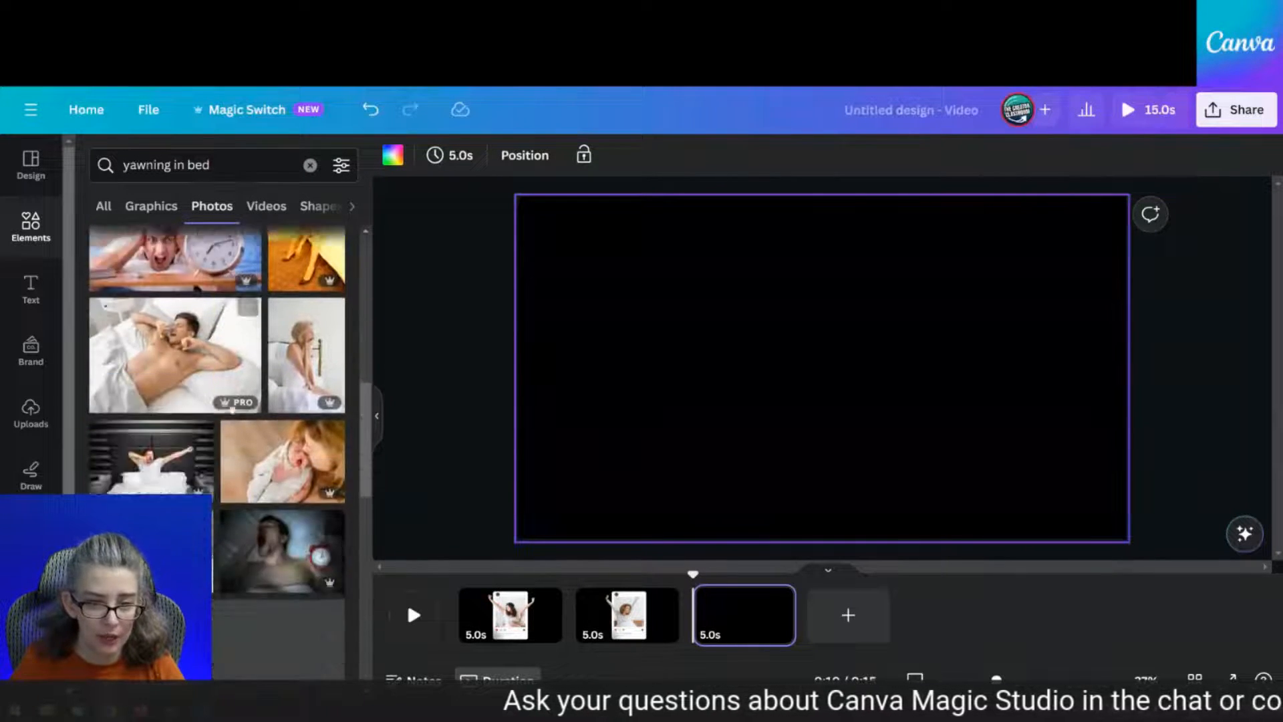
pyautogui.click(157, 458)
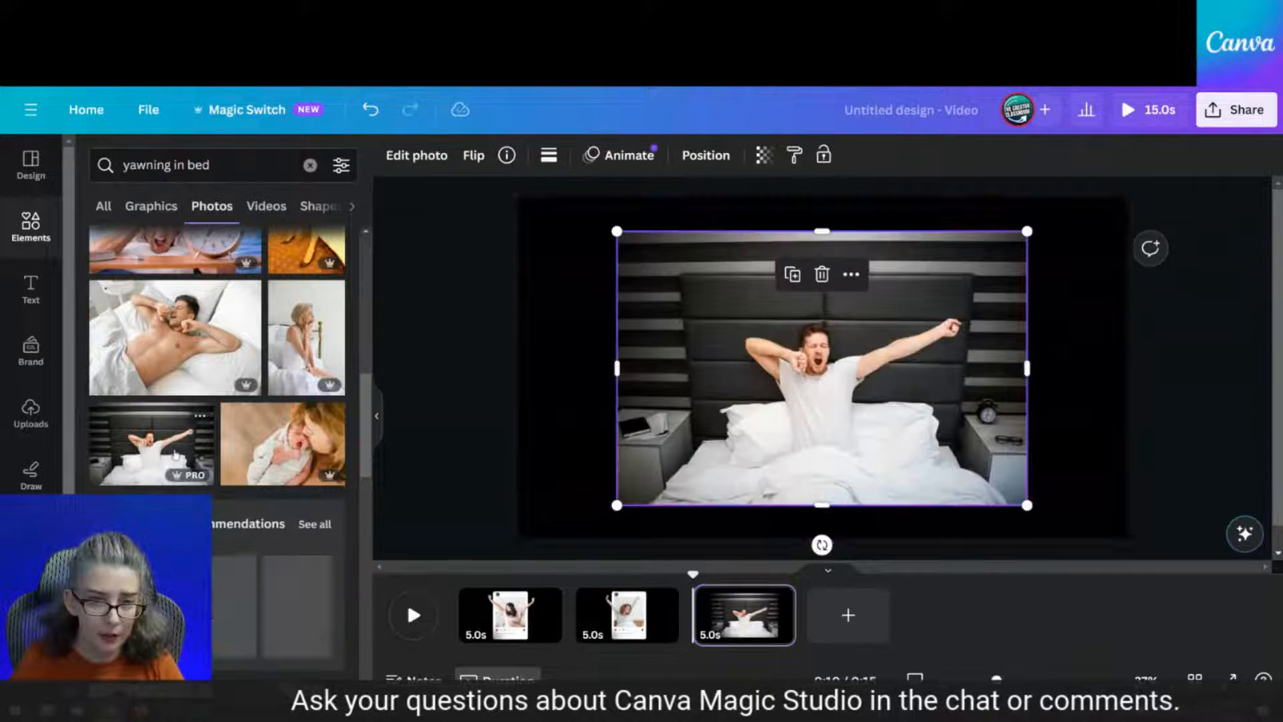
pyautogui.moveTo(747, 408); pyautogui.dragTo(648, 373)
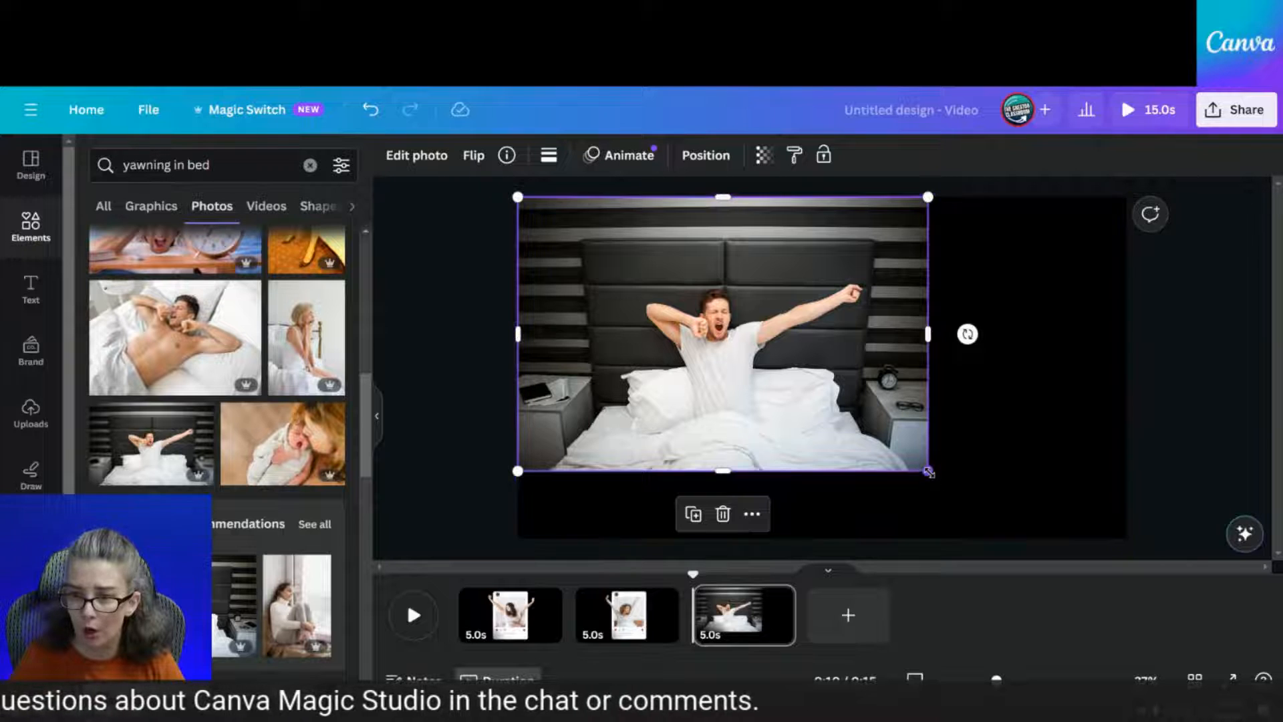
pyautogui.moveTo(928, 471); pyautogui.dragTo(1053, 521)
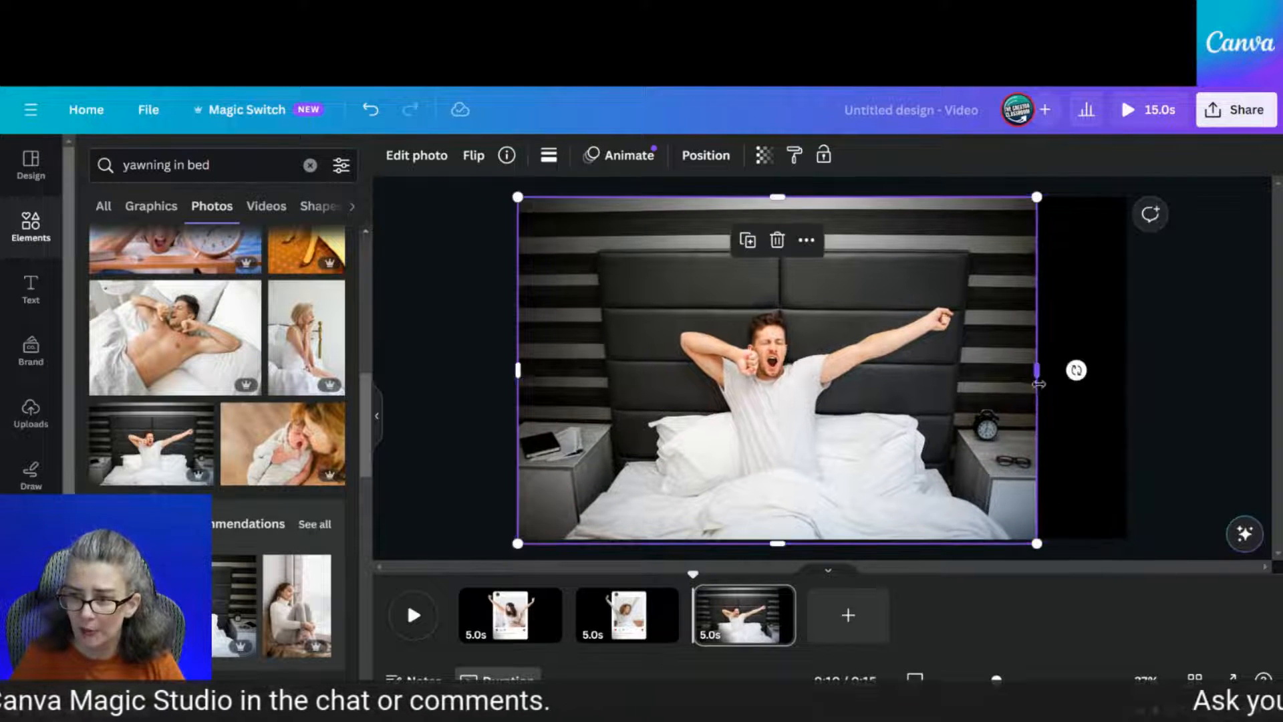
pyautogui.moveTo(1037, 370); pyautogui.dragTo(1123, 378)
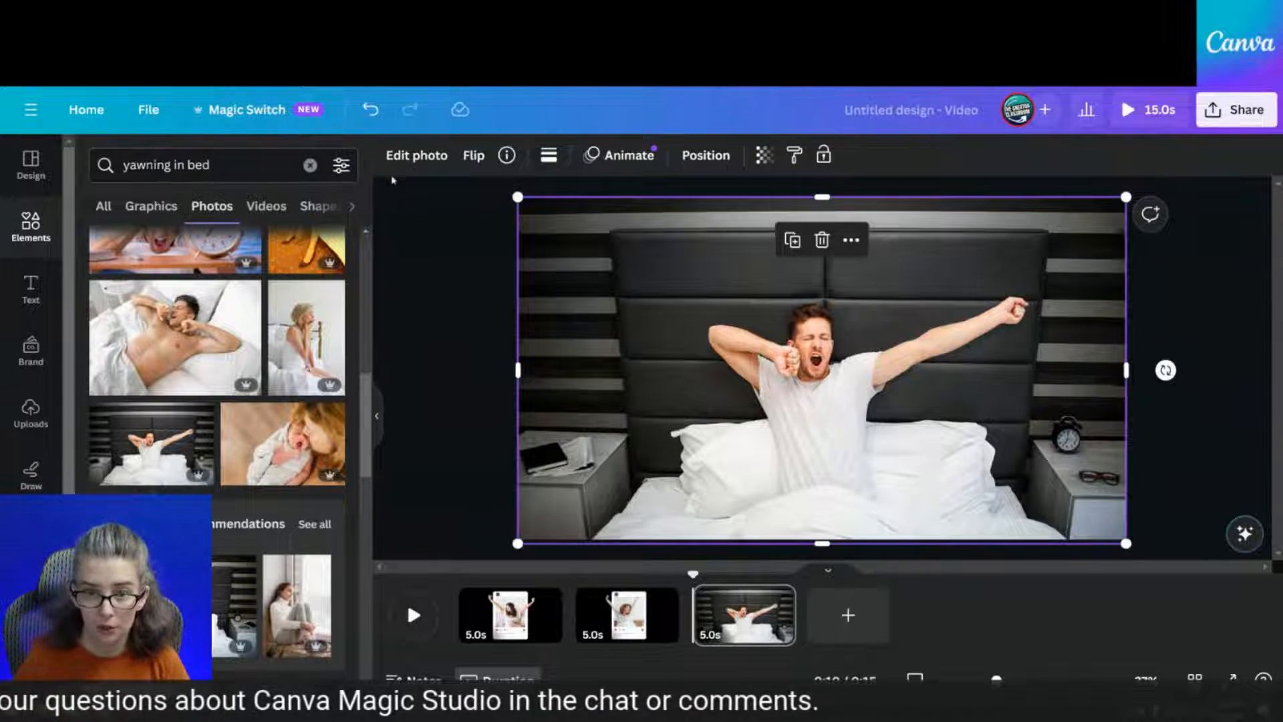
pyautogui.click(422, 155)
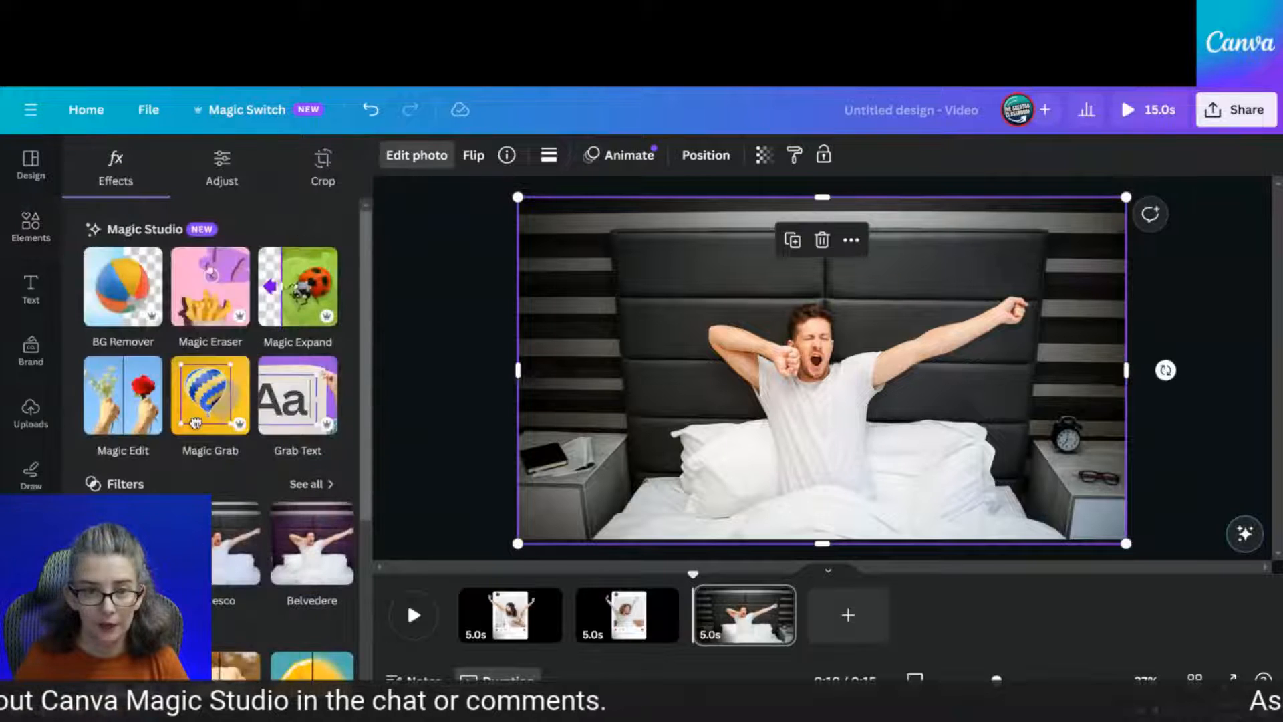
# Lift the yawning man out with Magic Grab, shift him into place, and start BG Remover
pyautogui.click(220, 426)
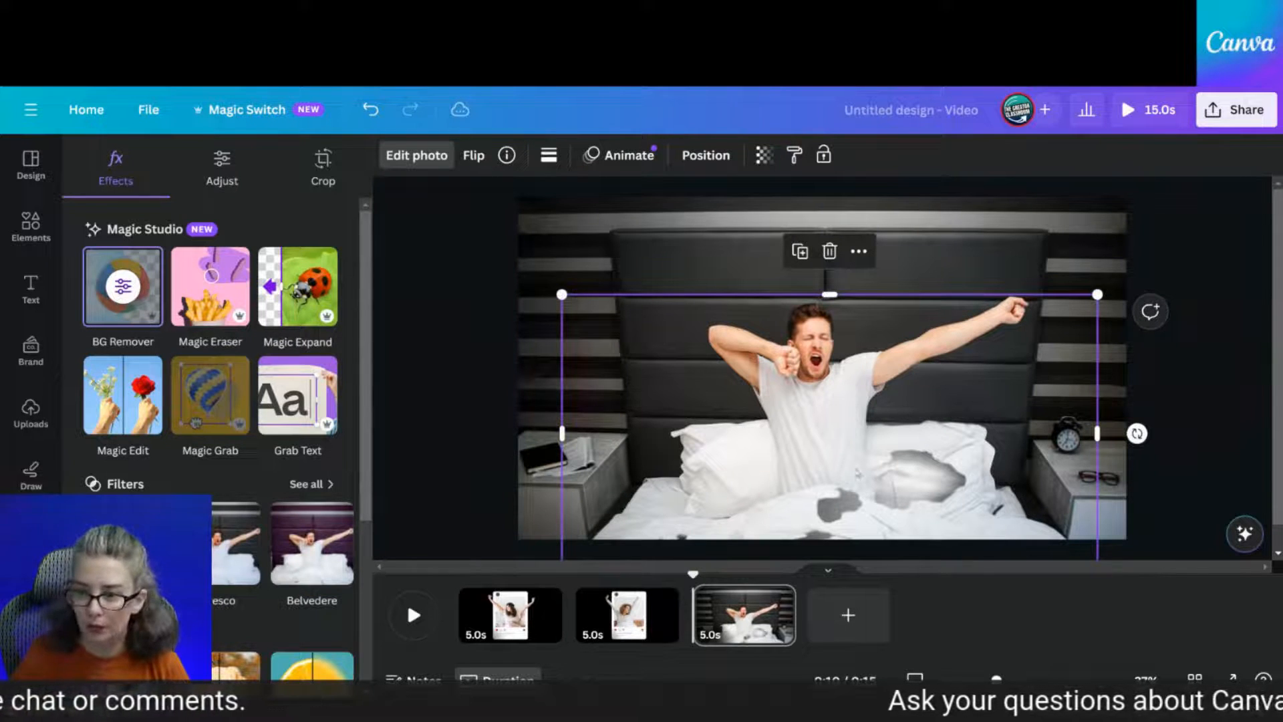
pyautogui.moveTo(862, 516); pyautogui.dragTo(864, 482)
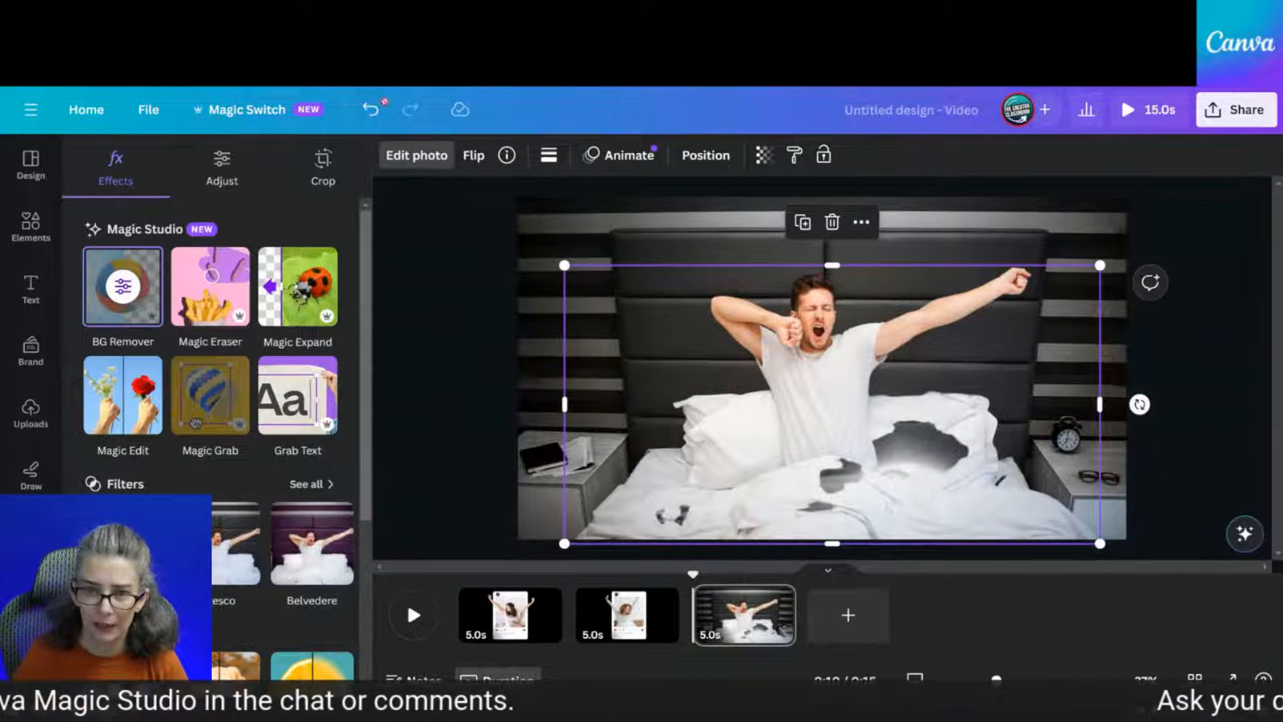
pyautogui.click(415, 158)
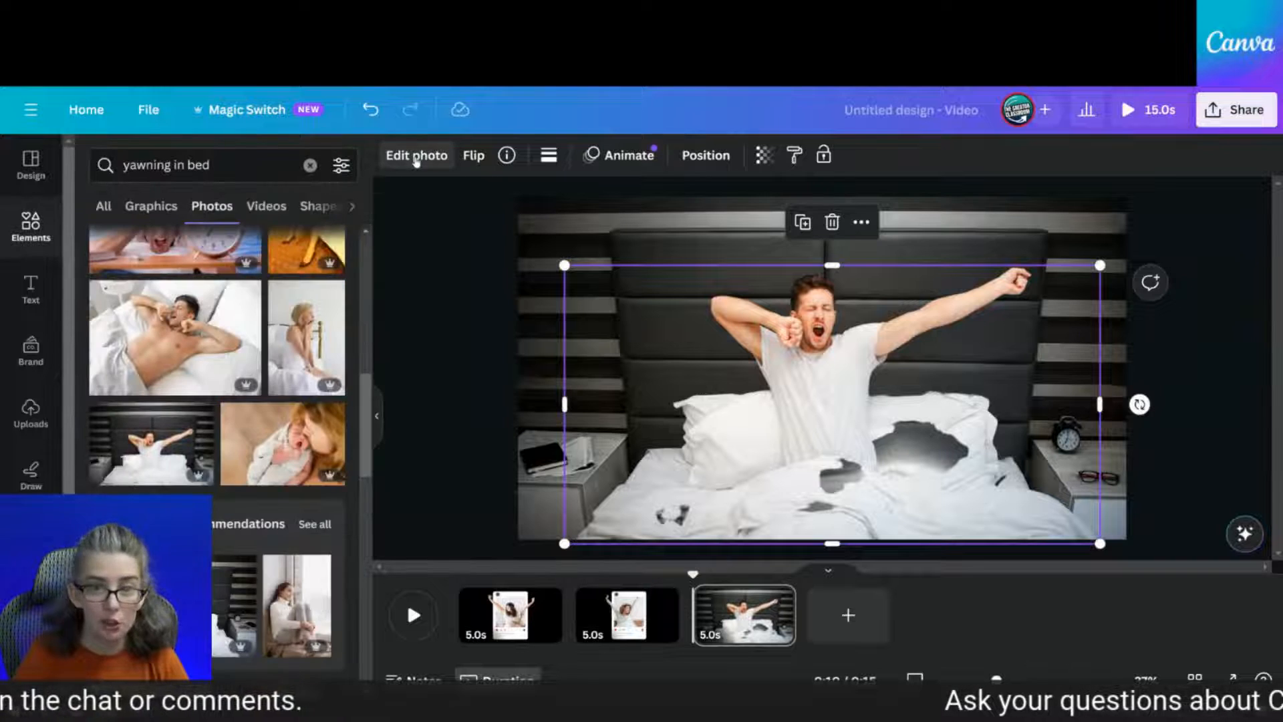
pyautogui.click(416, 158)
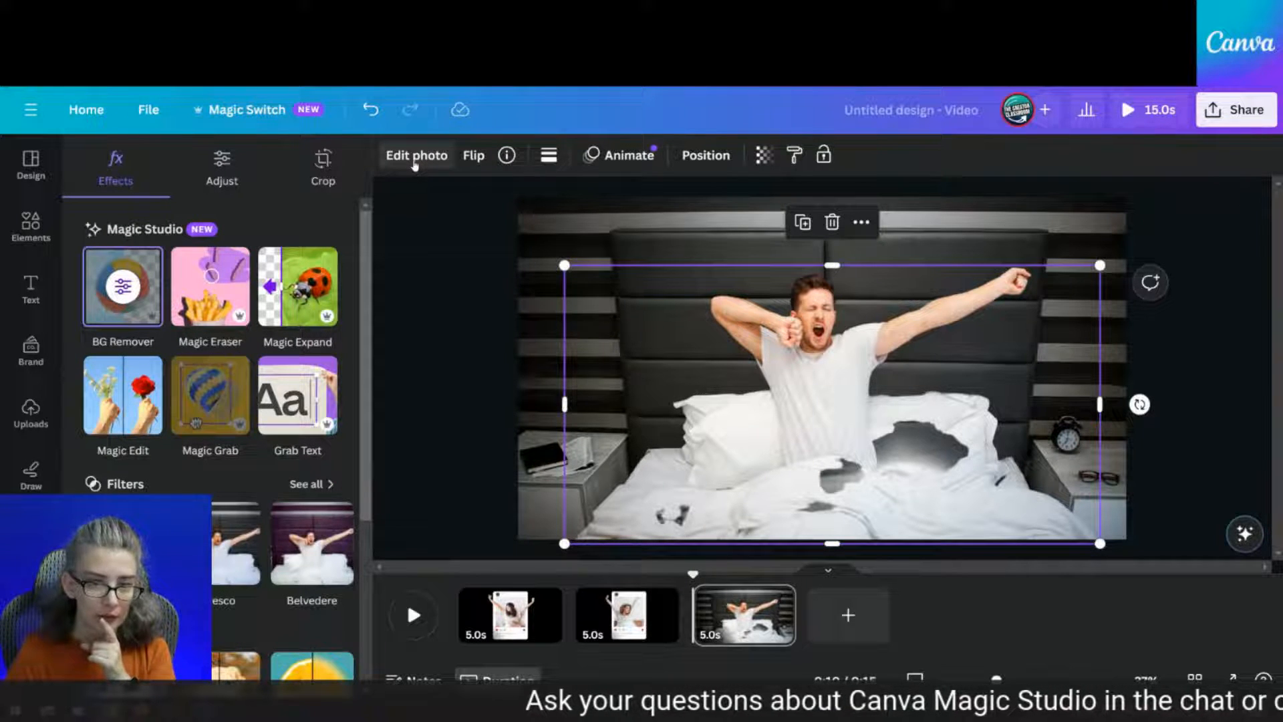
pyautogui.click(120, 300)
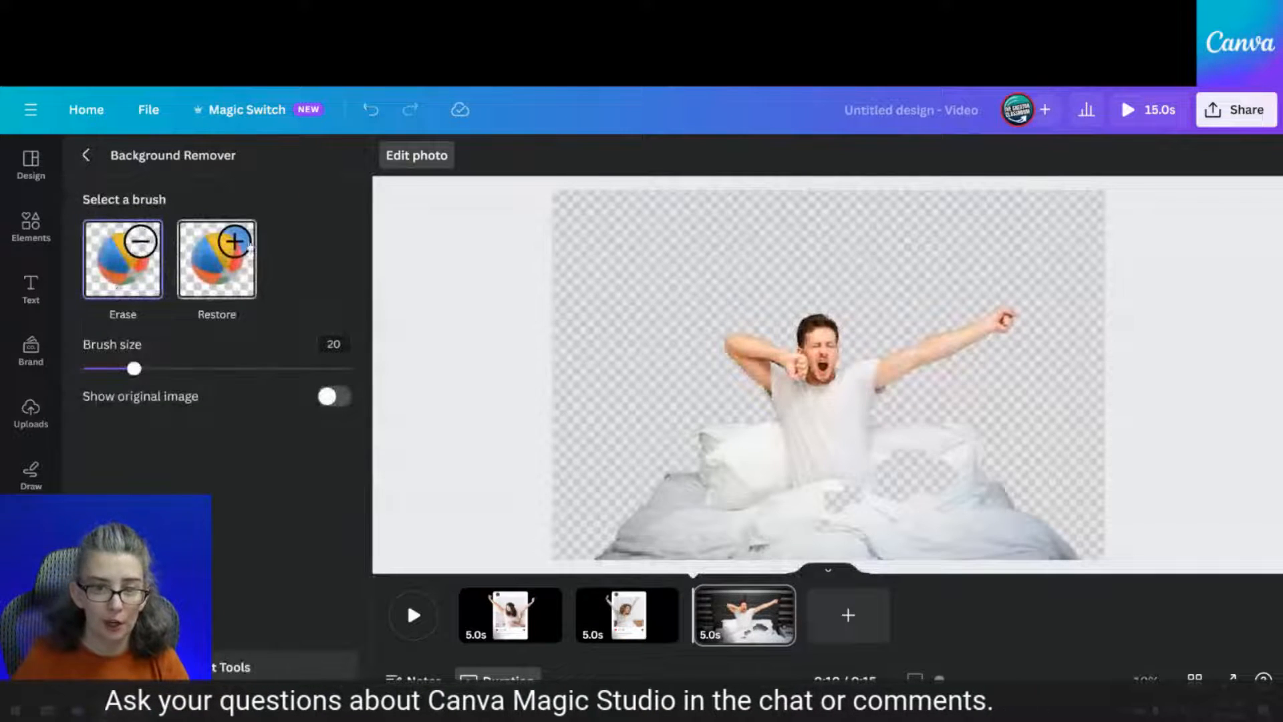
# Restore the pillow area into the cut-out with the Restore brush and undo an accidental move
pyautogui.click(249, 247)
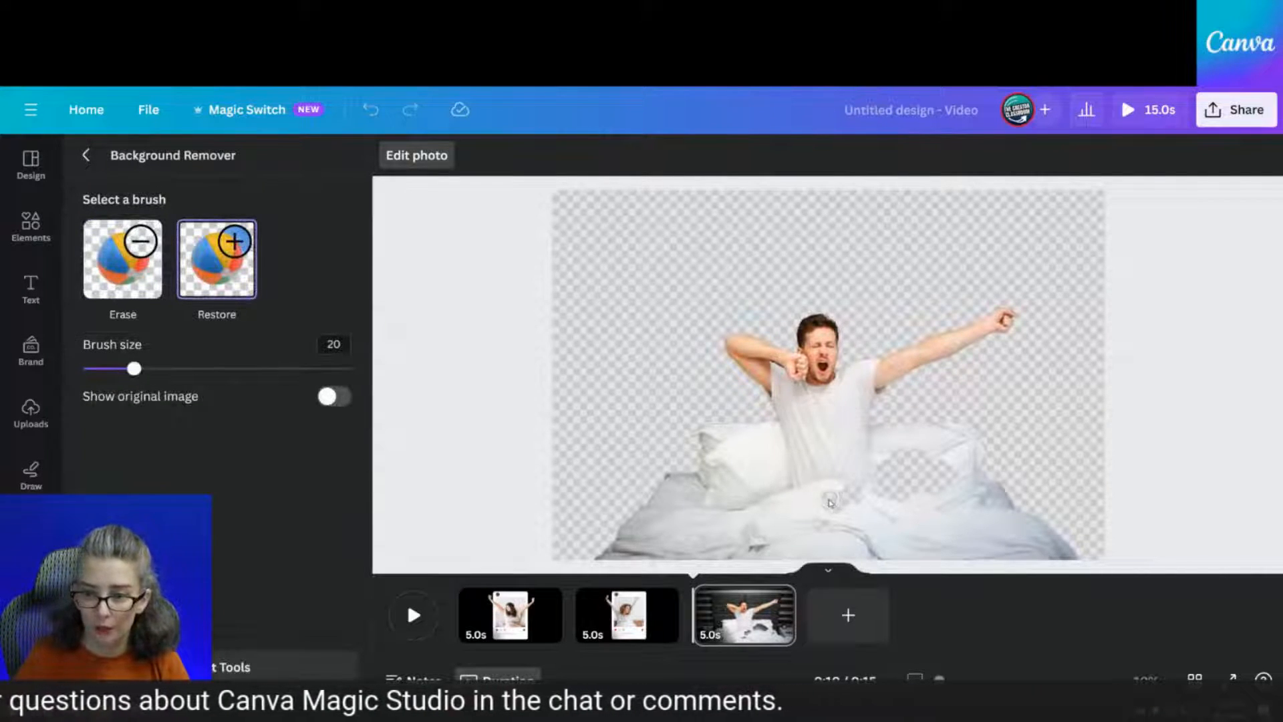
pyautogui.moveTo(879, 478)
pyautogui.mouseDown()
pyautogui.moveTo(895, 449)
pyautogui.moveTo(878, 497)
pyautogui.moveTo(912, 460)
pyautogui.moveTo(895, 511)
pyautogui.moveTo(920, 472)
pyautogui.moveTo(923, 520)
pyautogui.moveTo(920, 454)
pyautogui.moveTo(942, 454)
pyautogui.moveTo(939, 484)
pyautogui.mouseUp()
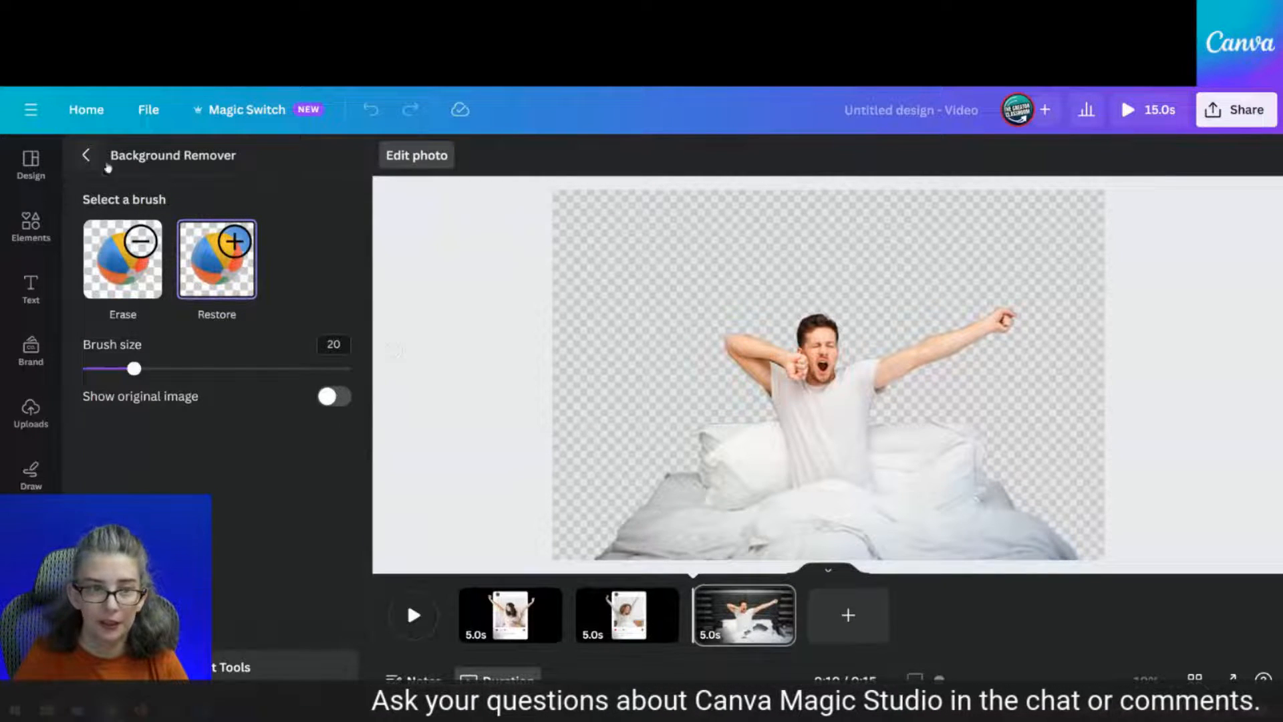
pyautogui.click(87, 161)
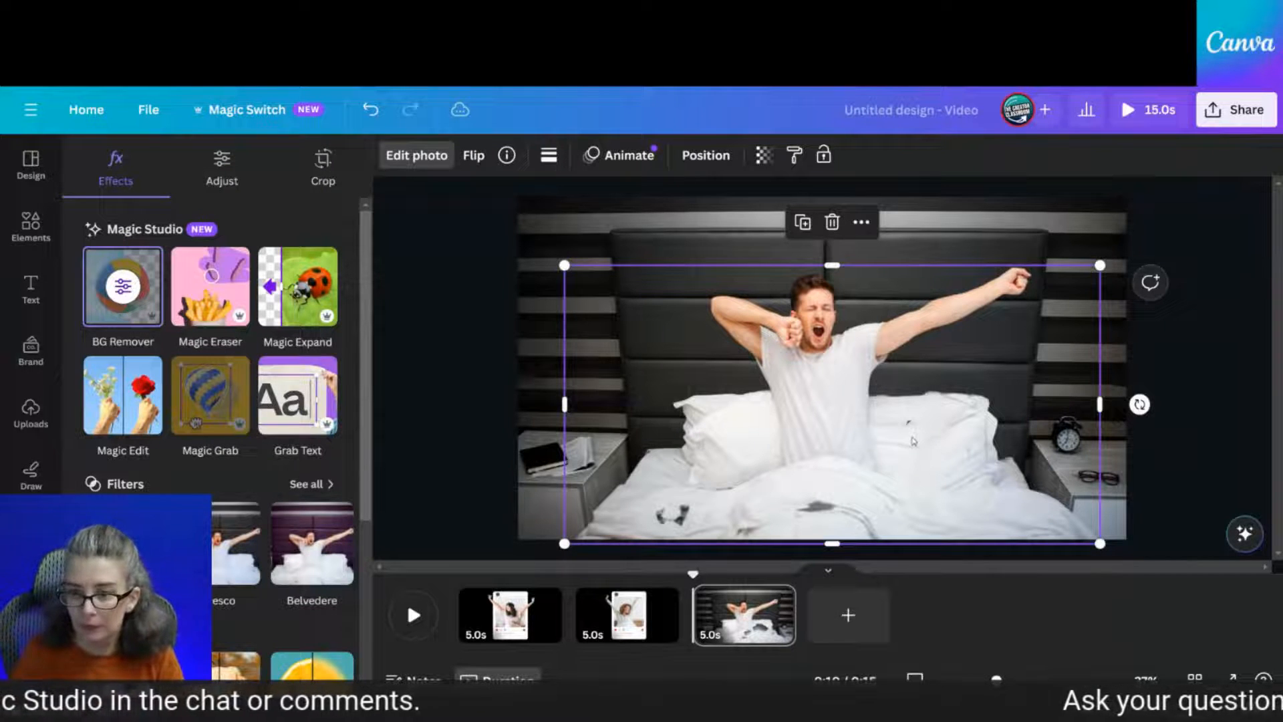
pyautogui.moveTo(871, 473)
pyautogui.mouseDown()
pyautogui.moveTo(544, 486)
pyautogui.moveTo(942, 454)
pyautogui.moveTo(876, 465)
pyautogui.mouseUp()
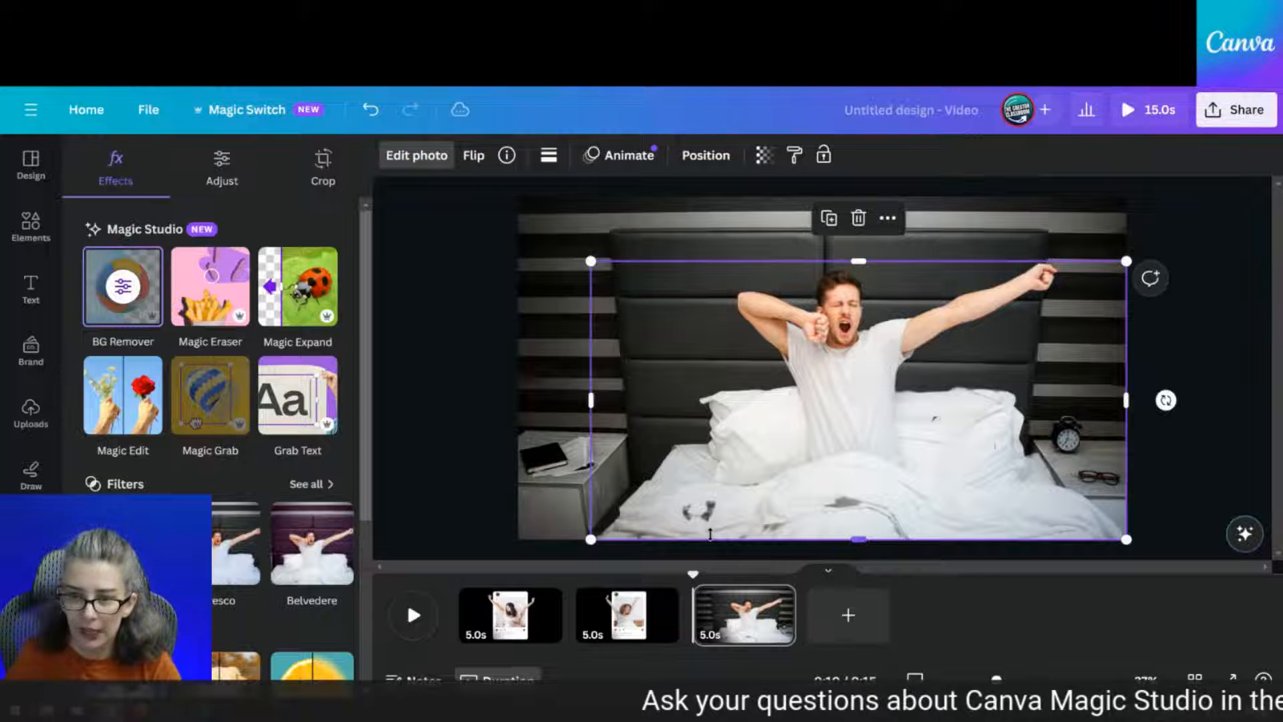
pyautogui.click(371, 110)
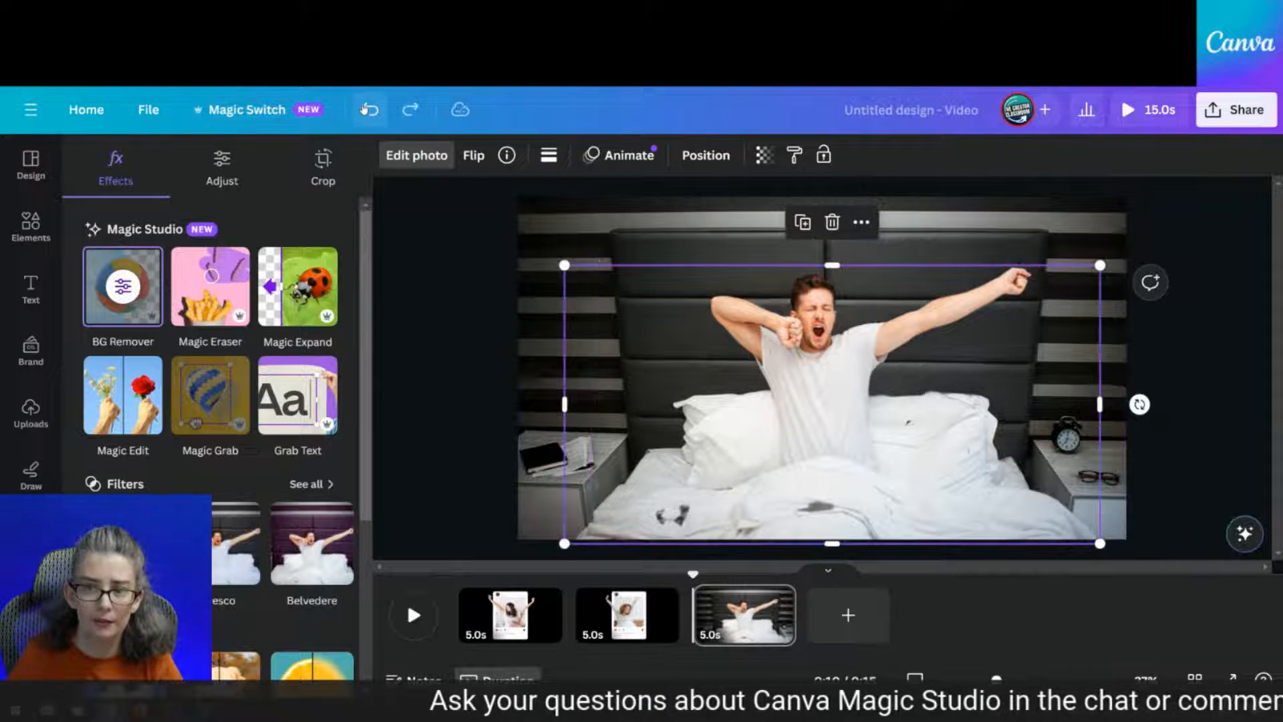
# Touch up the background removal again using the Show original image preview and Restore brush
pyautogui.click(125, 289)
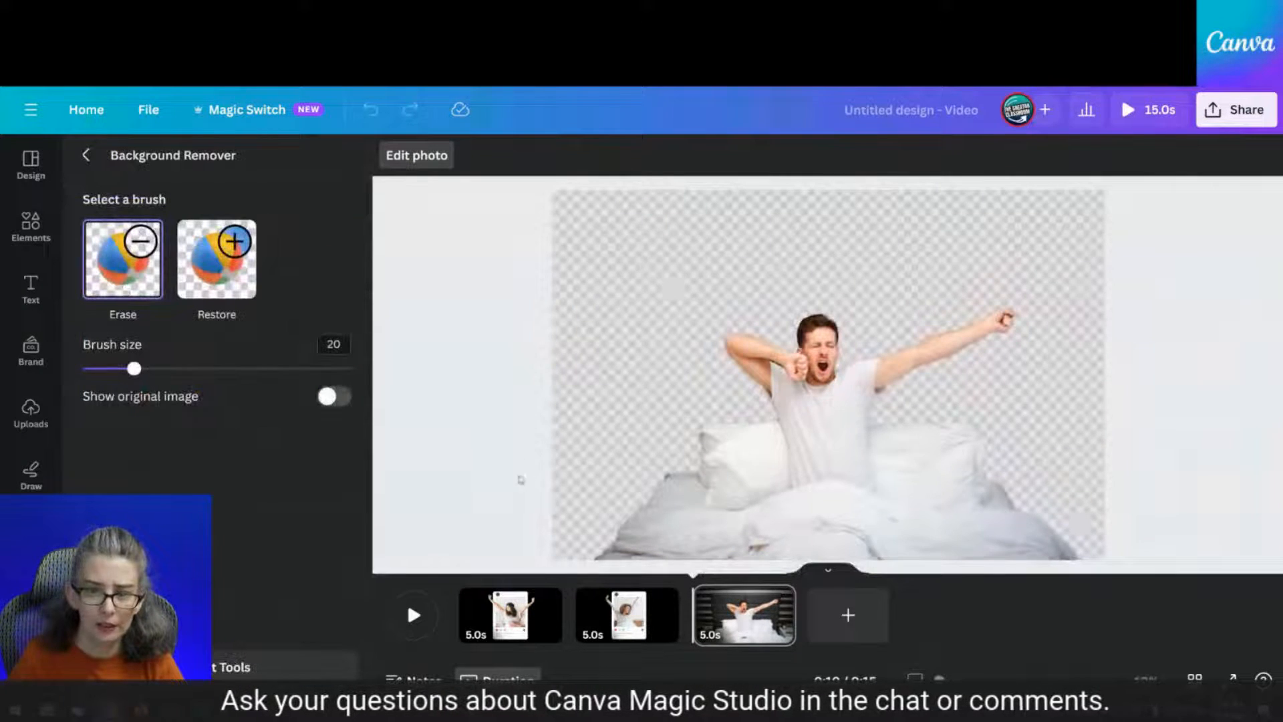
pyautogui.click(337, 397)
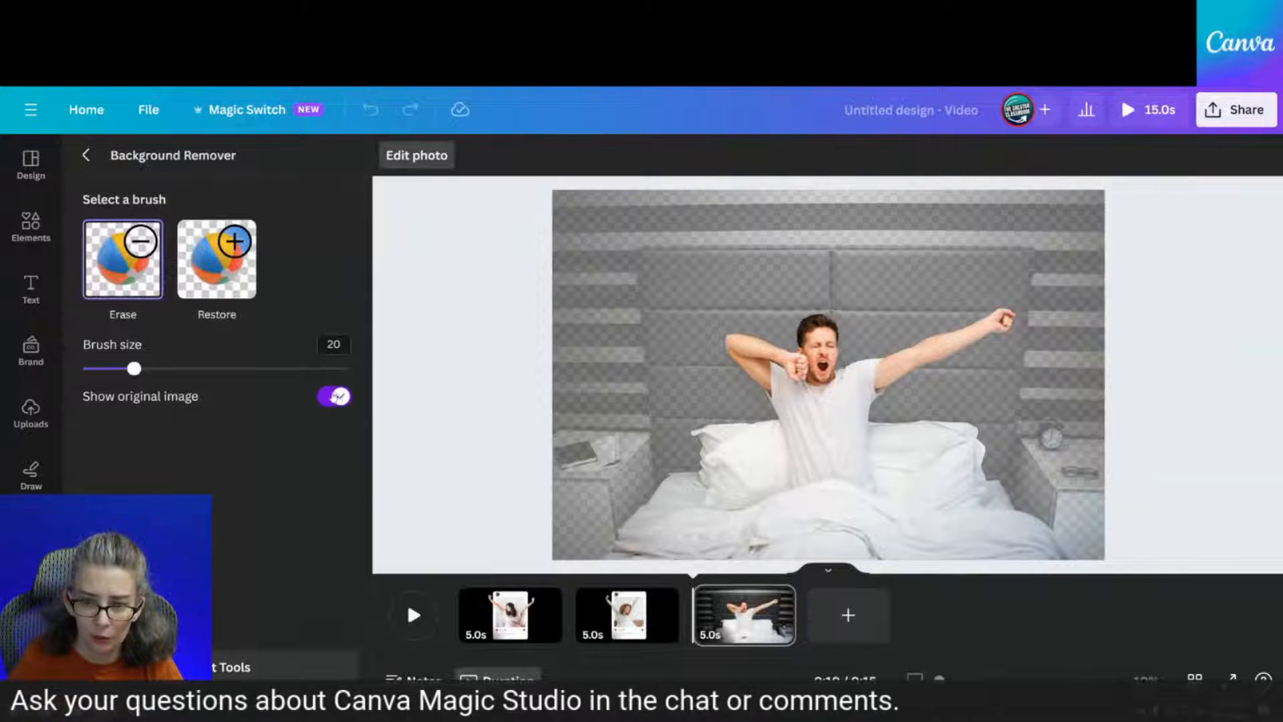
pyautogui.click(336, 396)
pyautogui.click(337, 396)
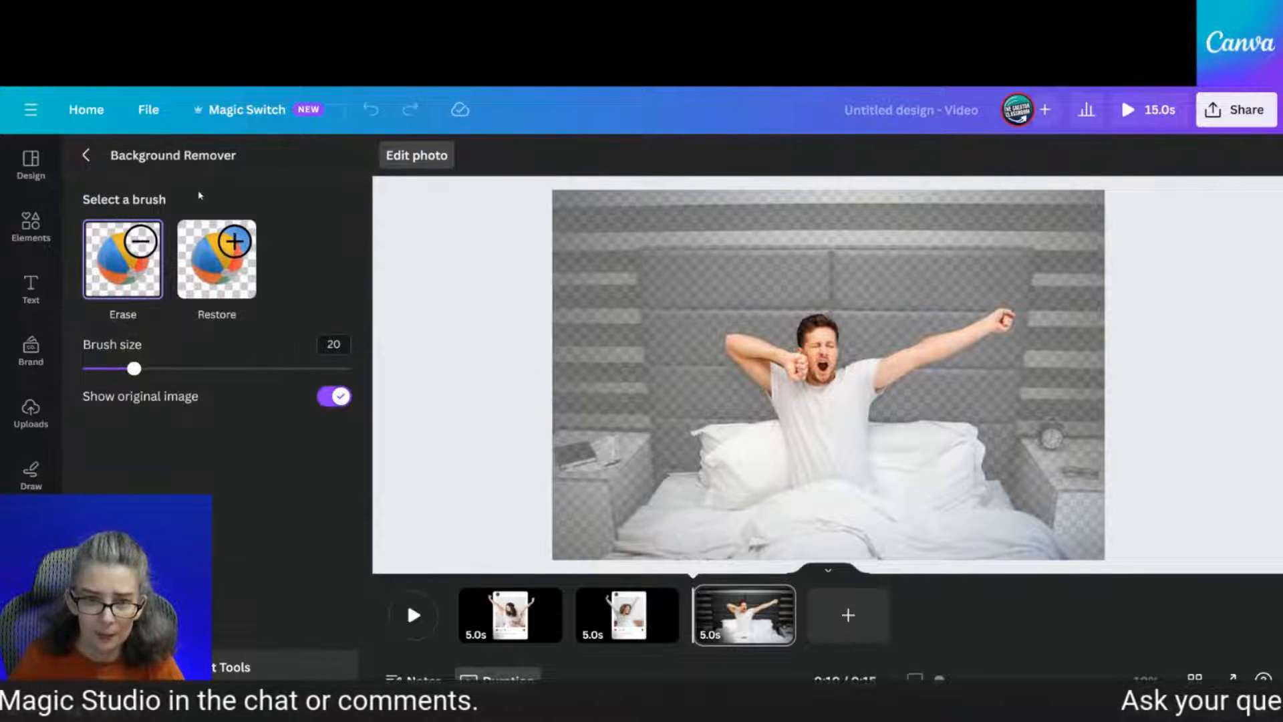
pyautogui.click(236, 253)
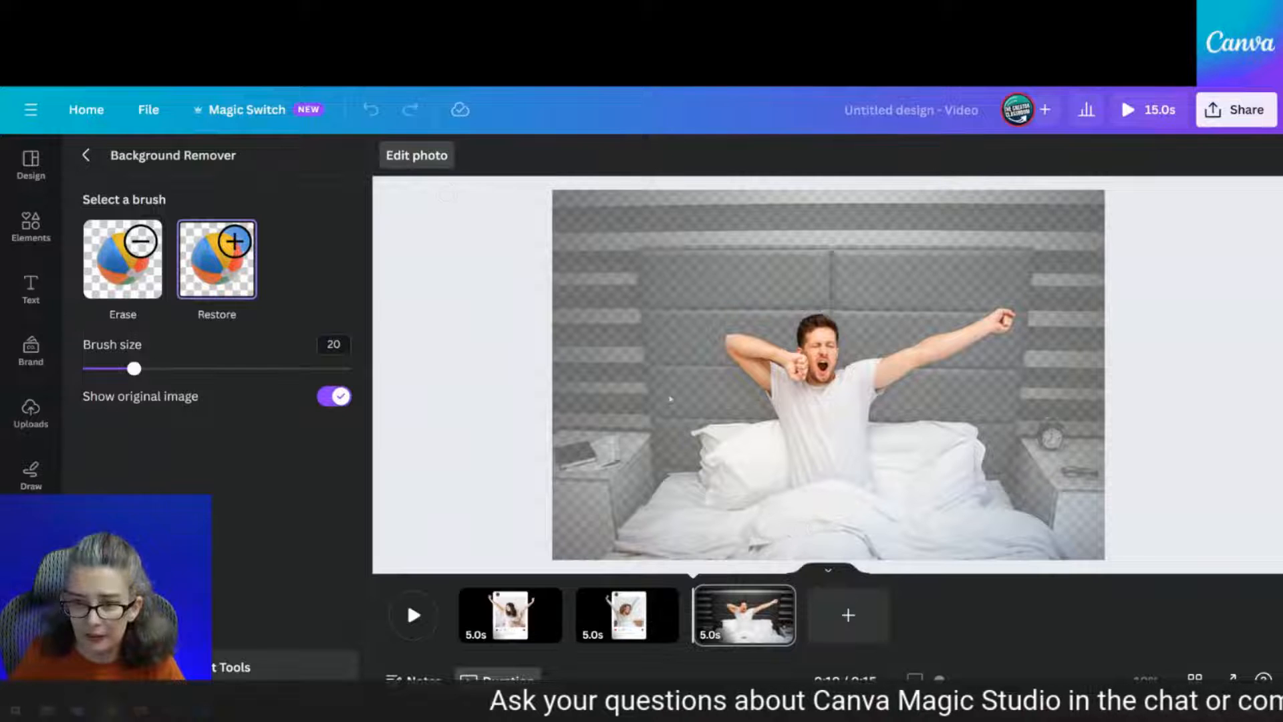
pyautogui.click(86, 157)
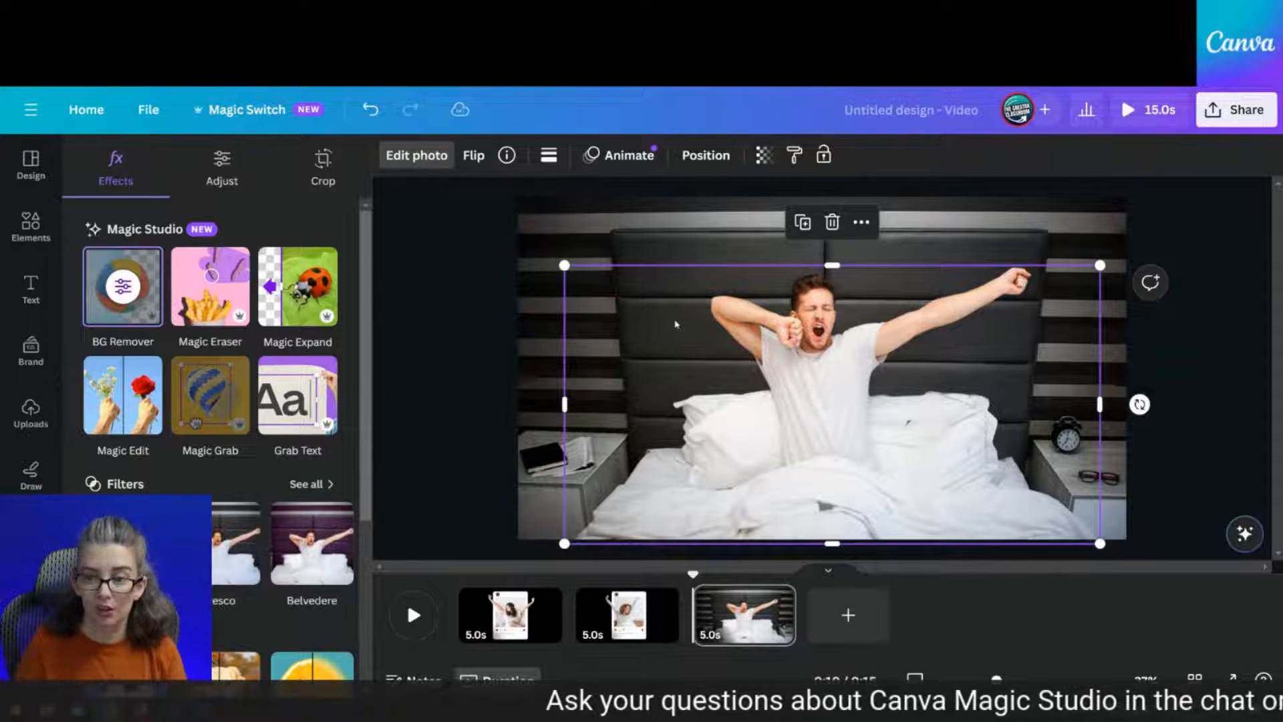
# Add a text box reading 'SLEEPY TIME' in white capital letters
pyautogui.click(476, 370)
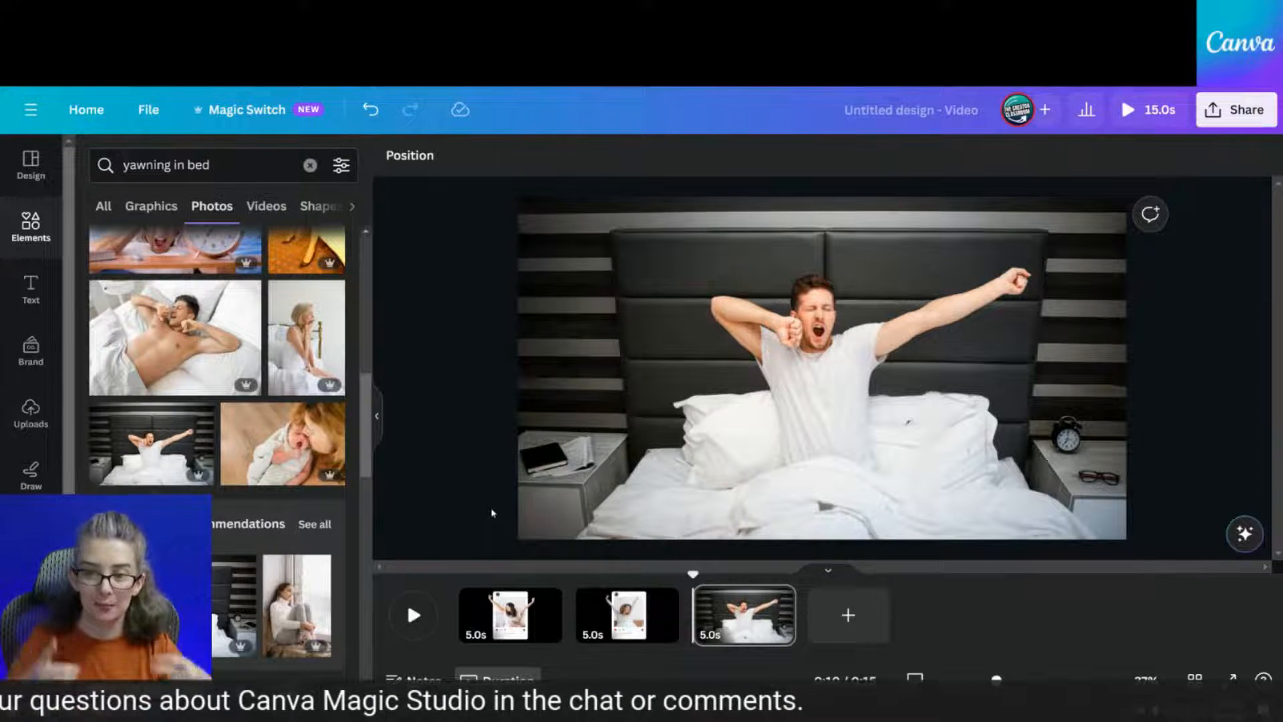
pyautogui.press('t')
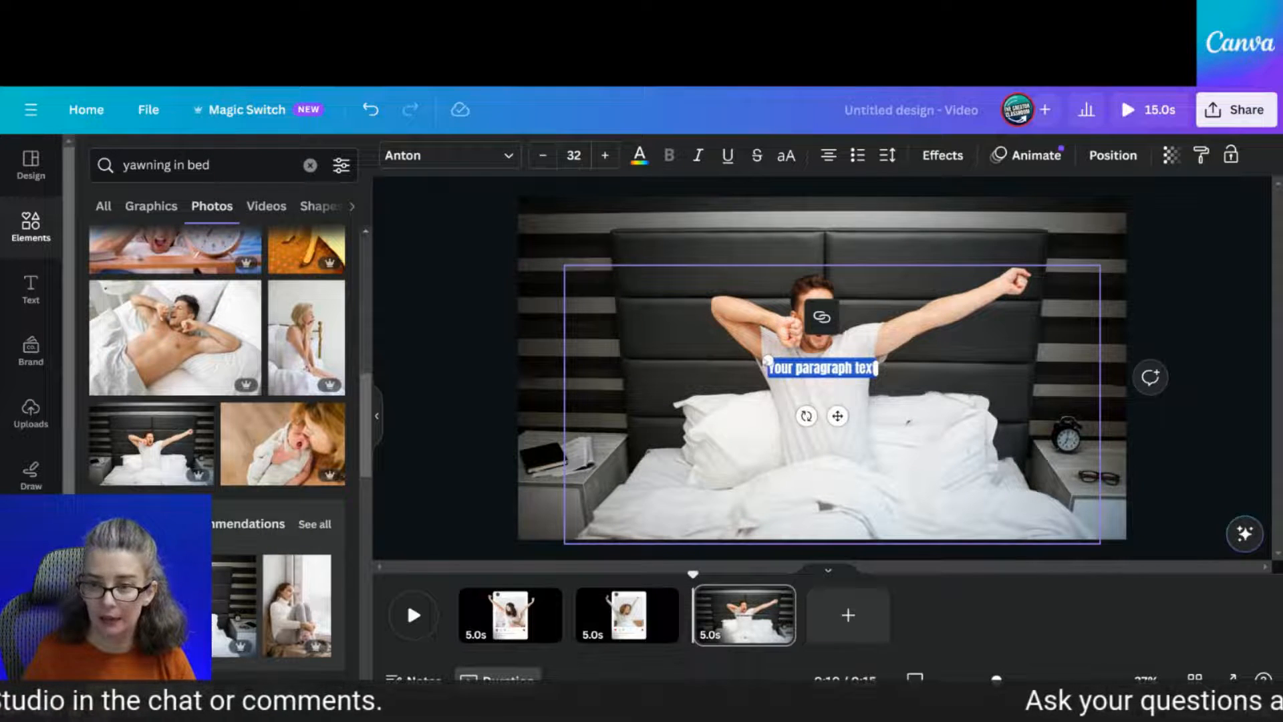
pyautogui.moveTo(768, 361); pyautogui.dragTo(564, 330)
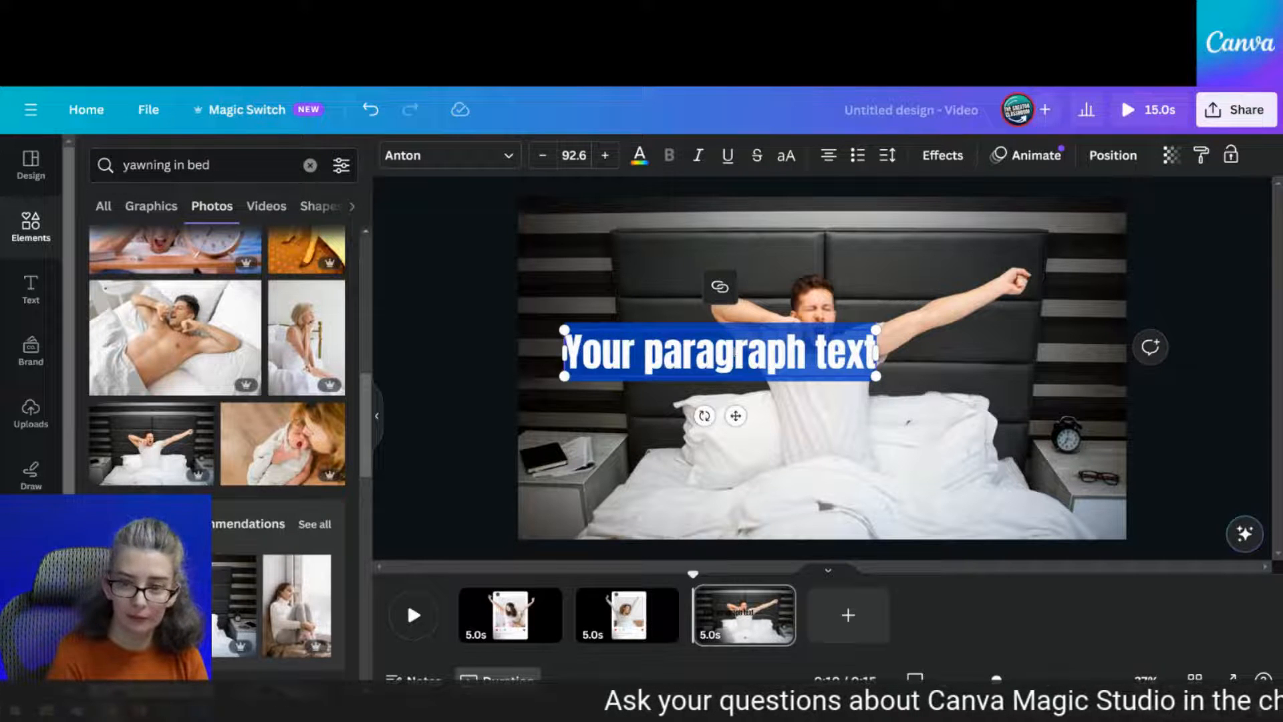
pyautogui.press('capslock')
pyautogui.press('BackSpace')
pyautogui.write('SLEEPY T')
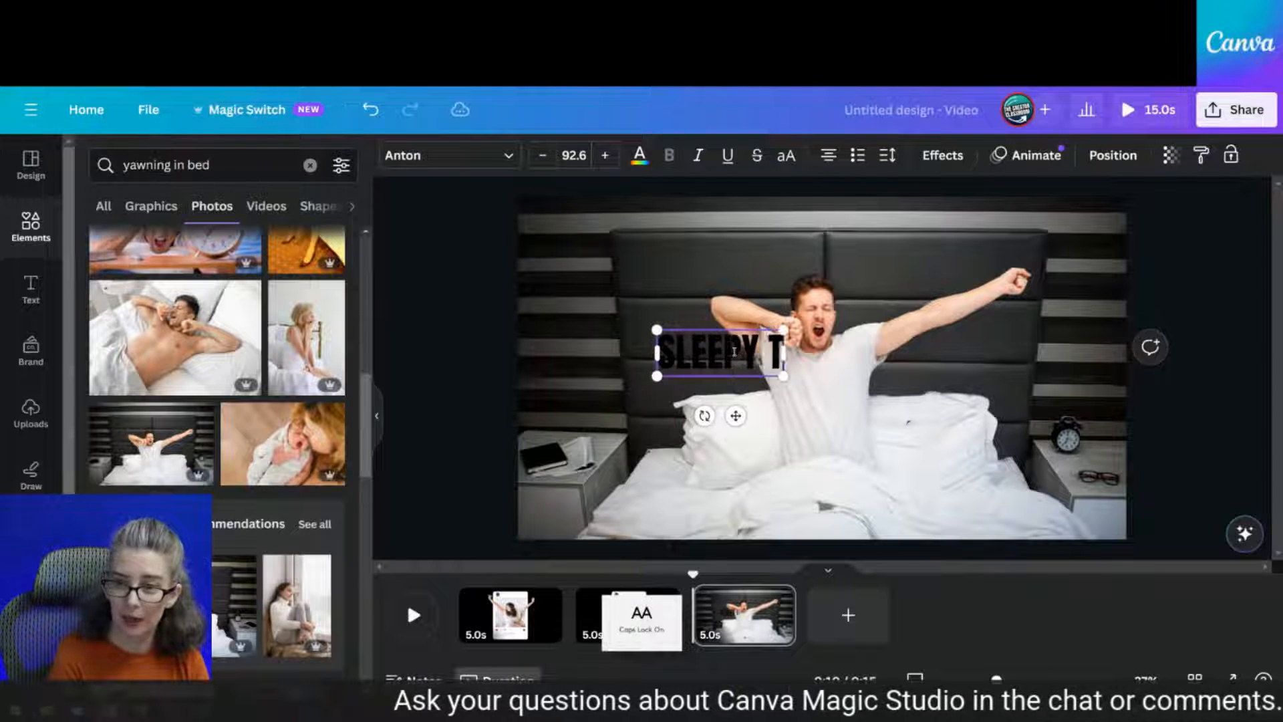
pyautogui.write('IME')
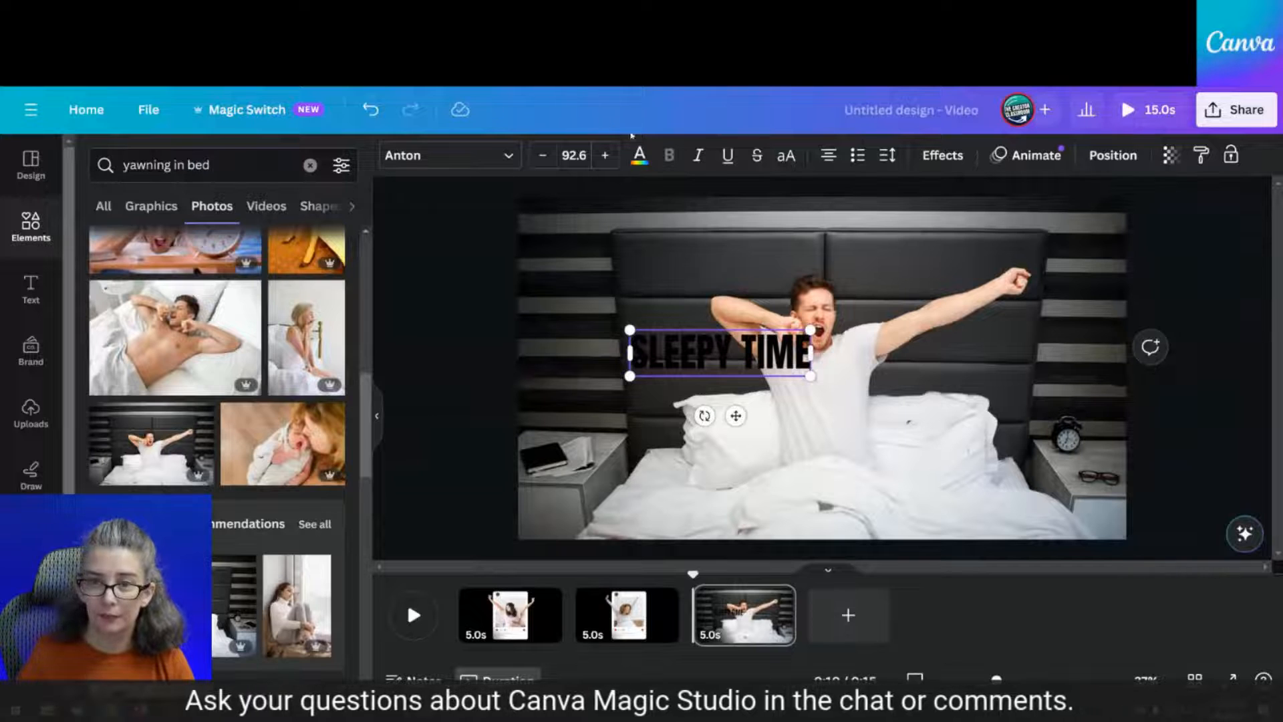
pyautogui.click(639, 156)
pyautogui.scroll(-2, 213, 334)
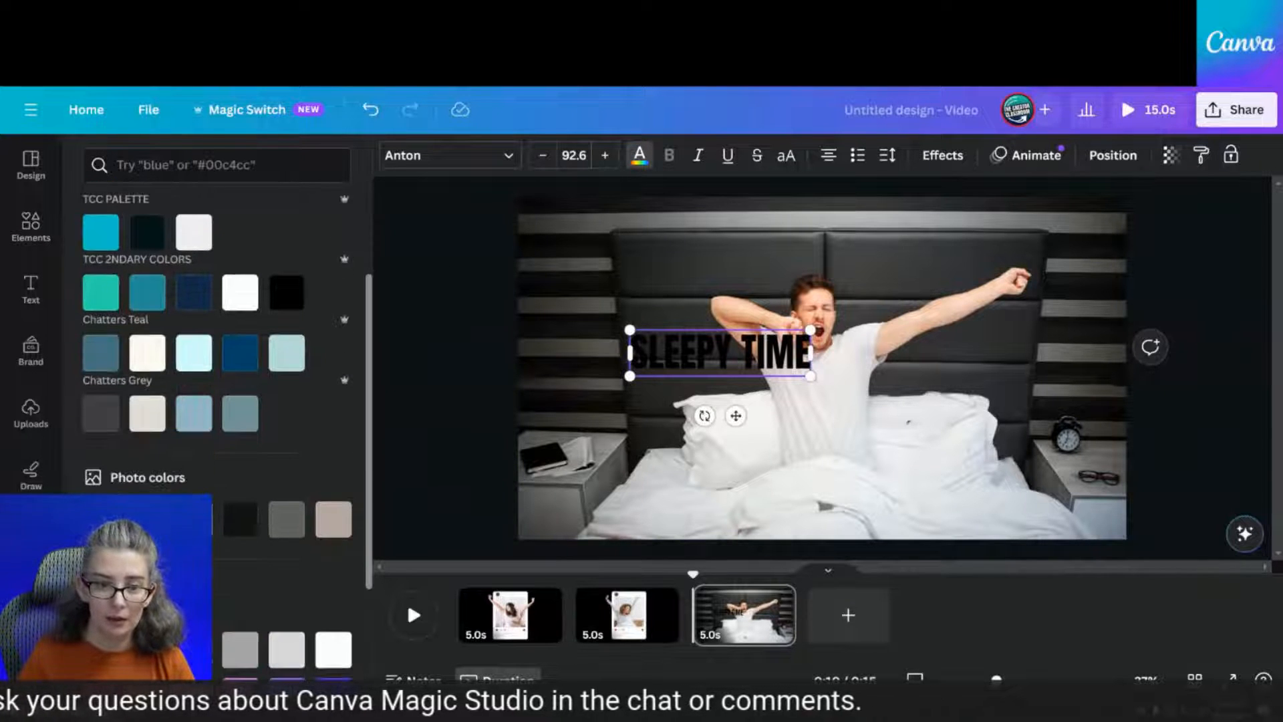
pyautogui.click(193, 232)
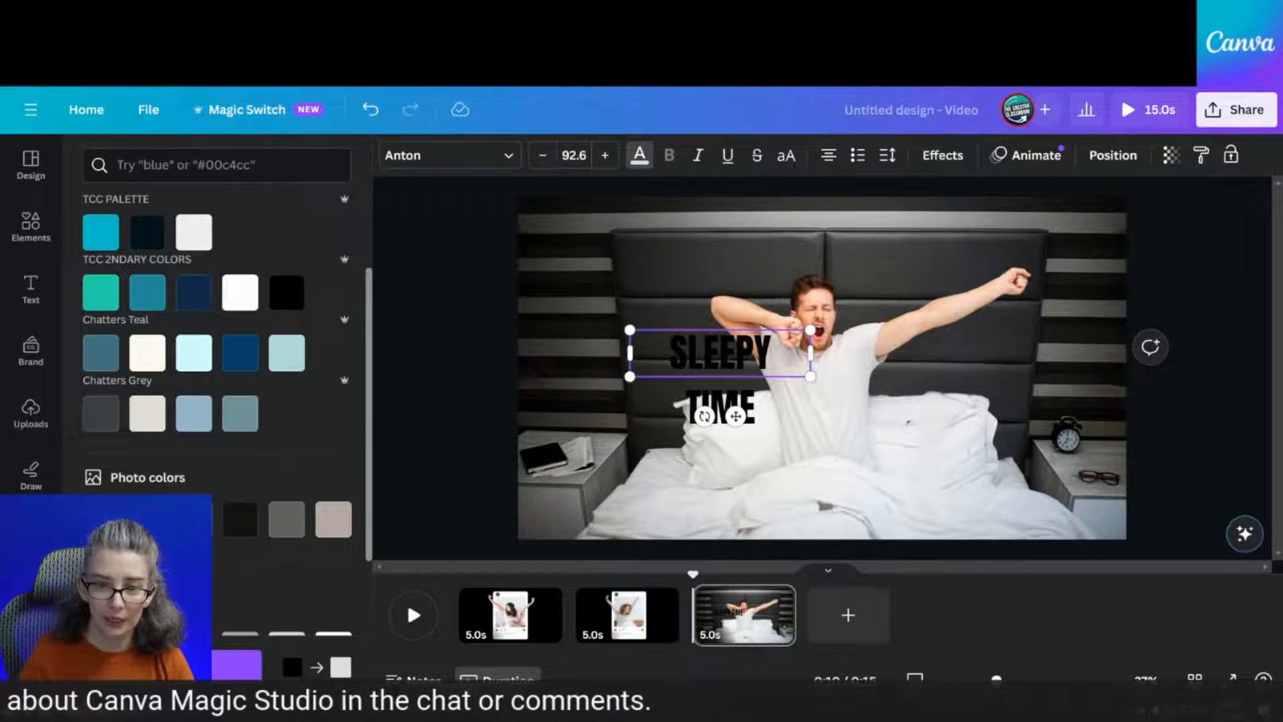
pyautogui.doubleClick(714, 372)
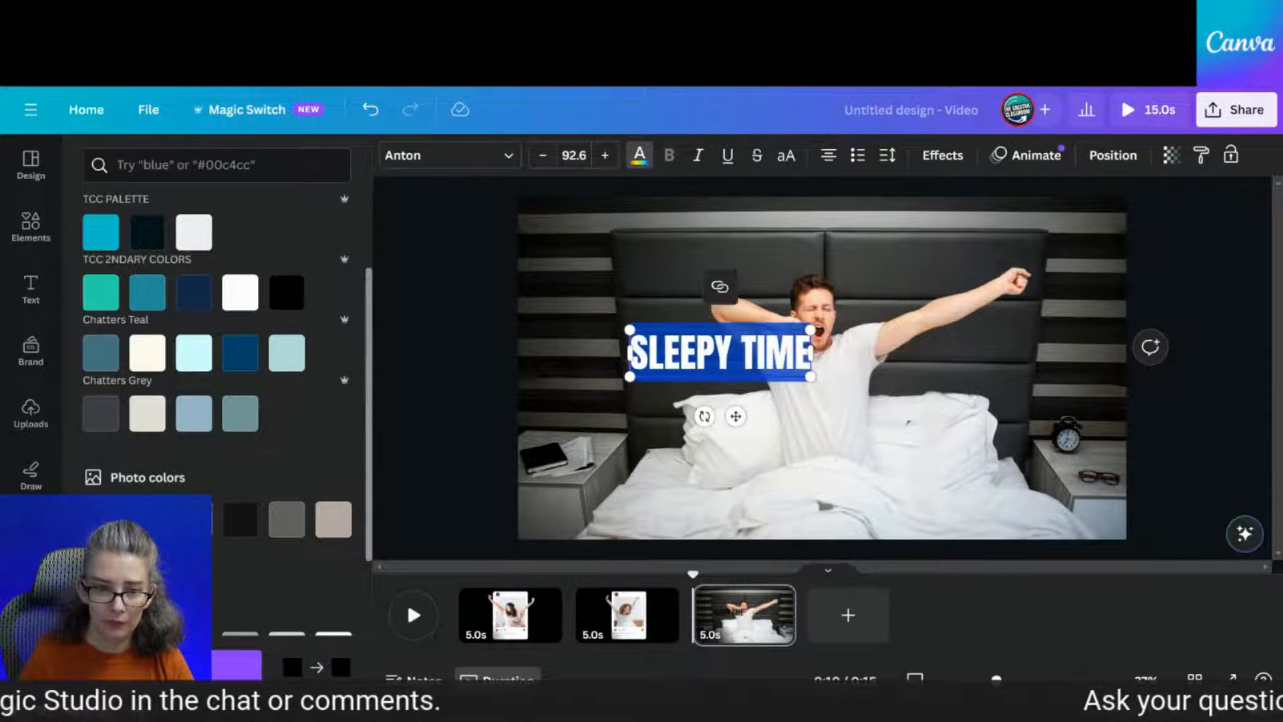
pyautogui.click(677, 423)
# Enlarge the SLEEPY TIME title to about size 216 and move it across the slide's top
pyautogui.click(790, 374)
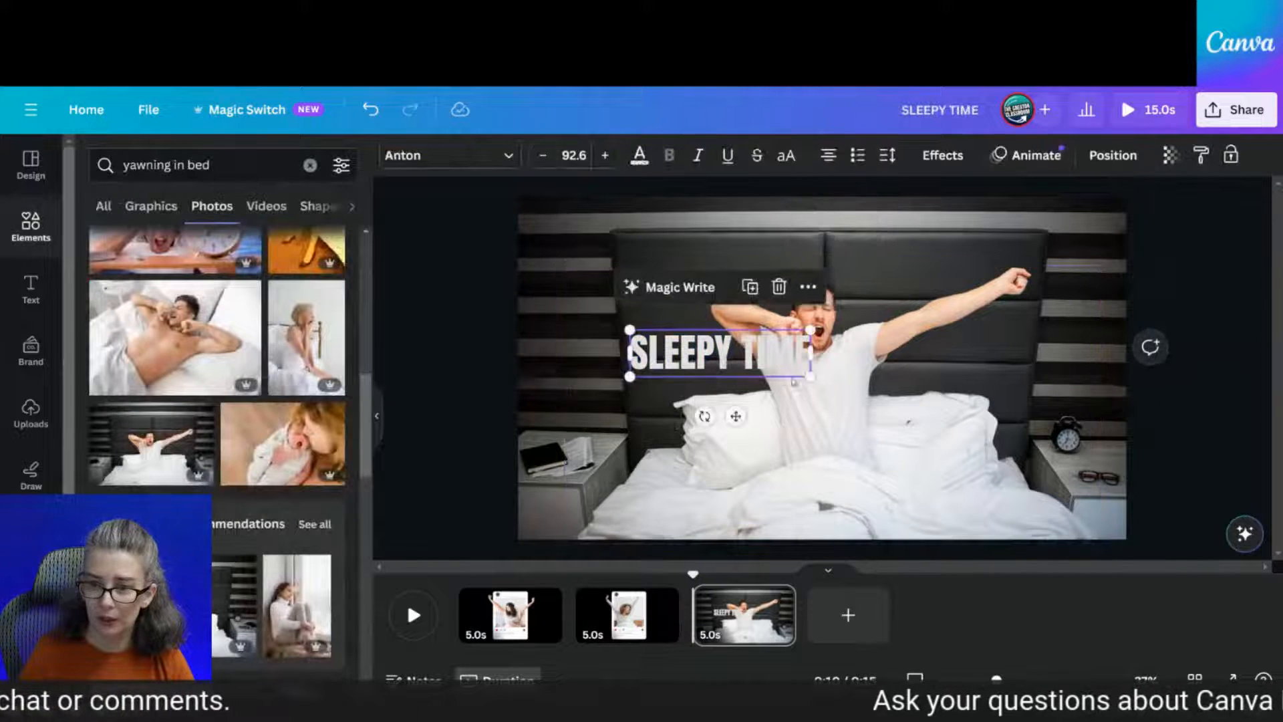
pyautogui.moveTo(811, 377); pyautogui.dragTo(1040, 498)
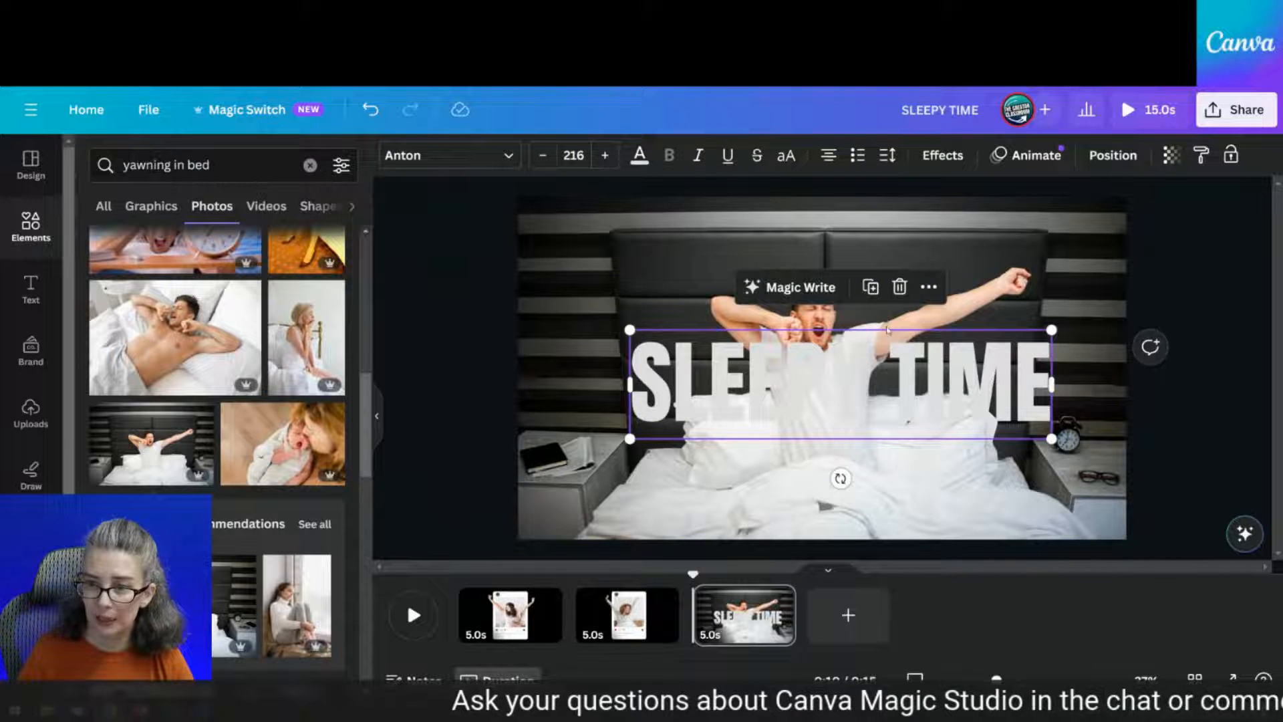
pyautogui.click(887, 326)
pyautogui.moveTo(819, 417); pyautogui.dragTo(807, 318)
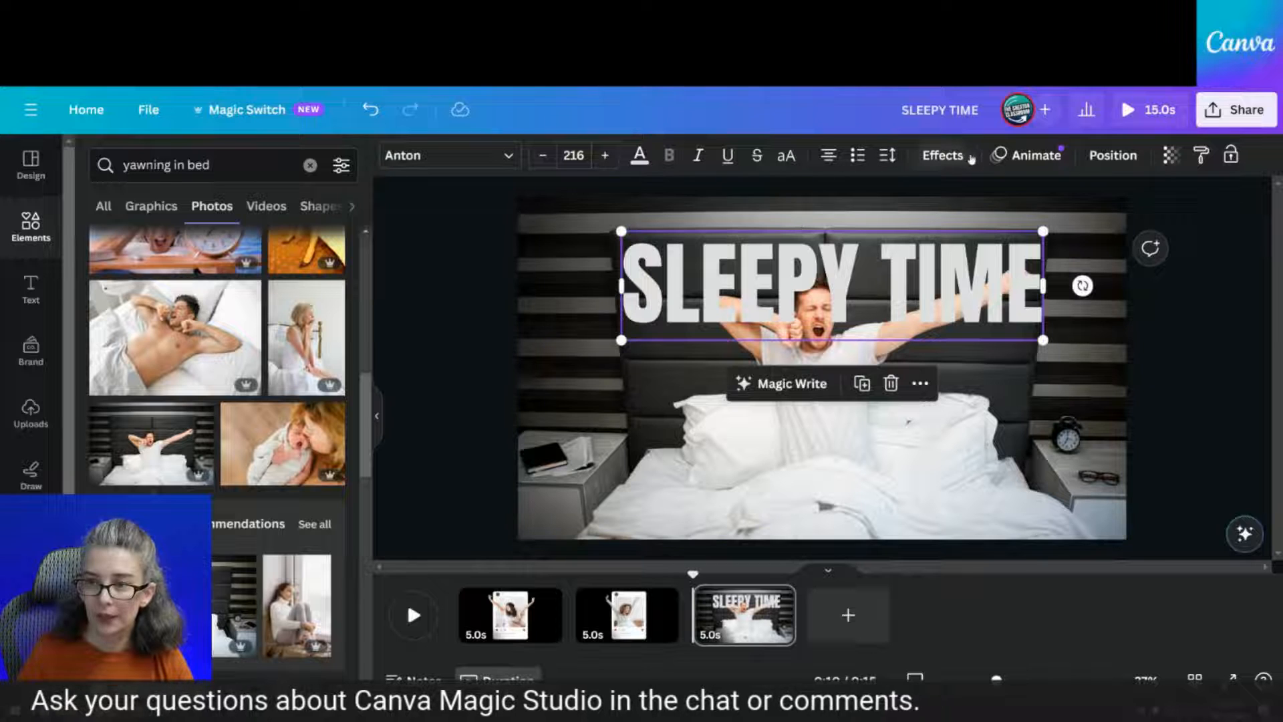
pyautogui.click(1135, 160)
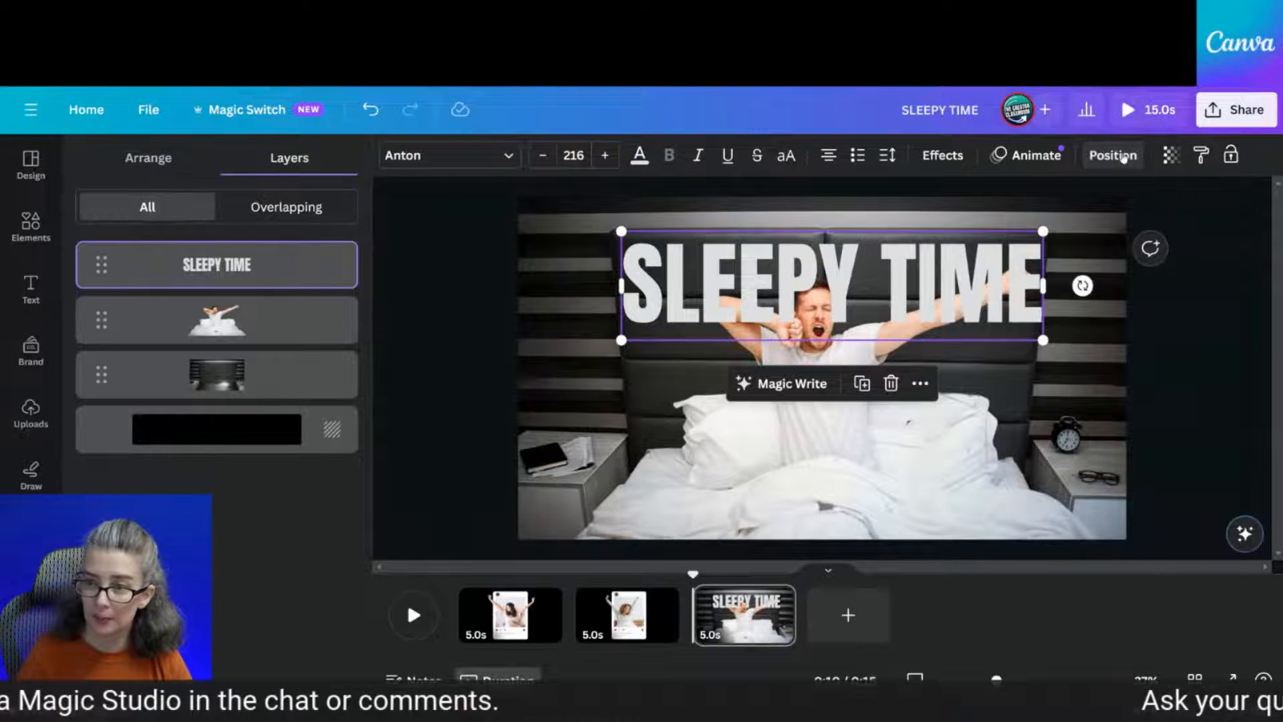
# Send the SLEEPY TIME title behind the cut-out man, shrink it to size 211 and centre it
pyautogui.rightClick(806, 285)
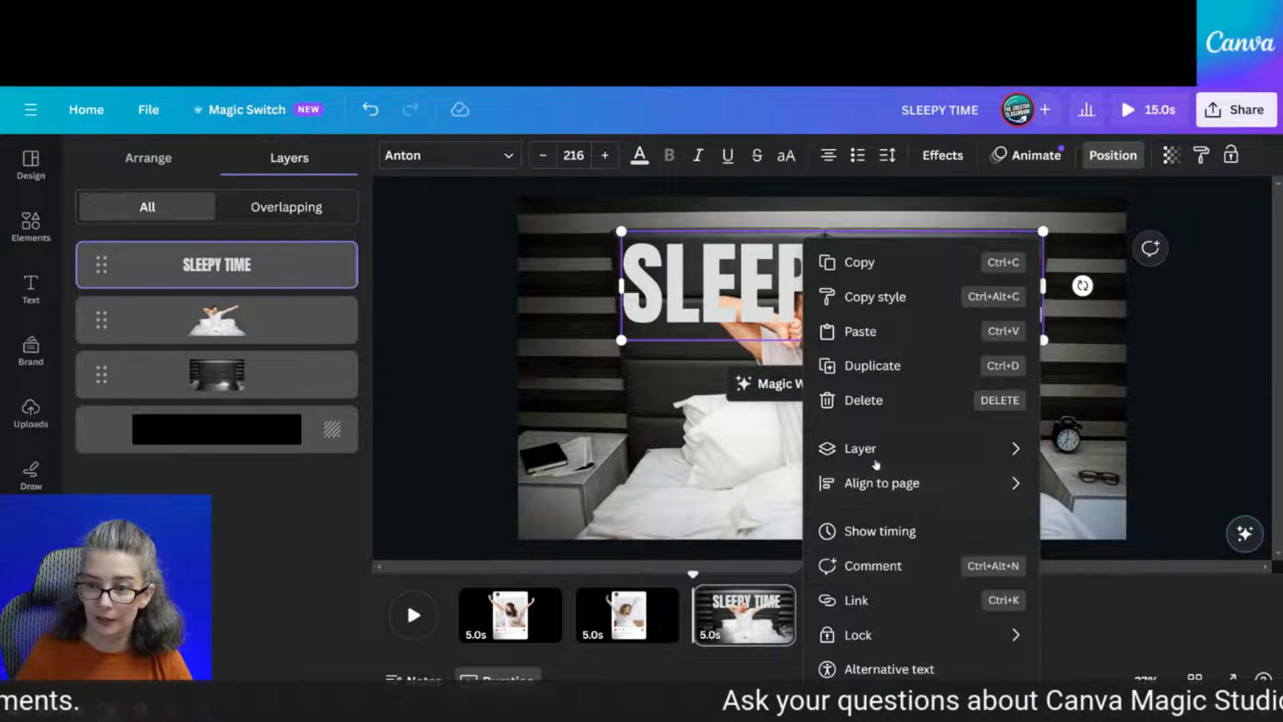
pyautogui.moveTo(879, 446)
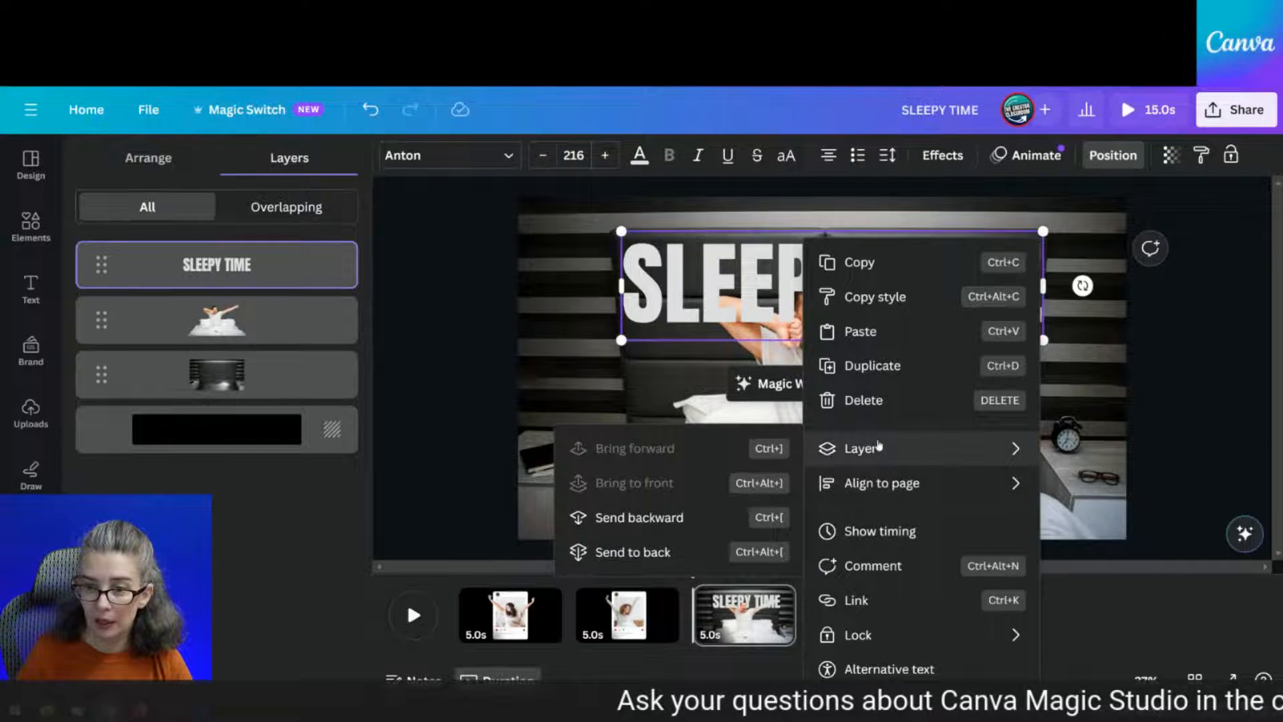
pyautogui.click(653, 519)
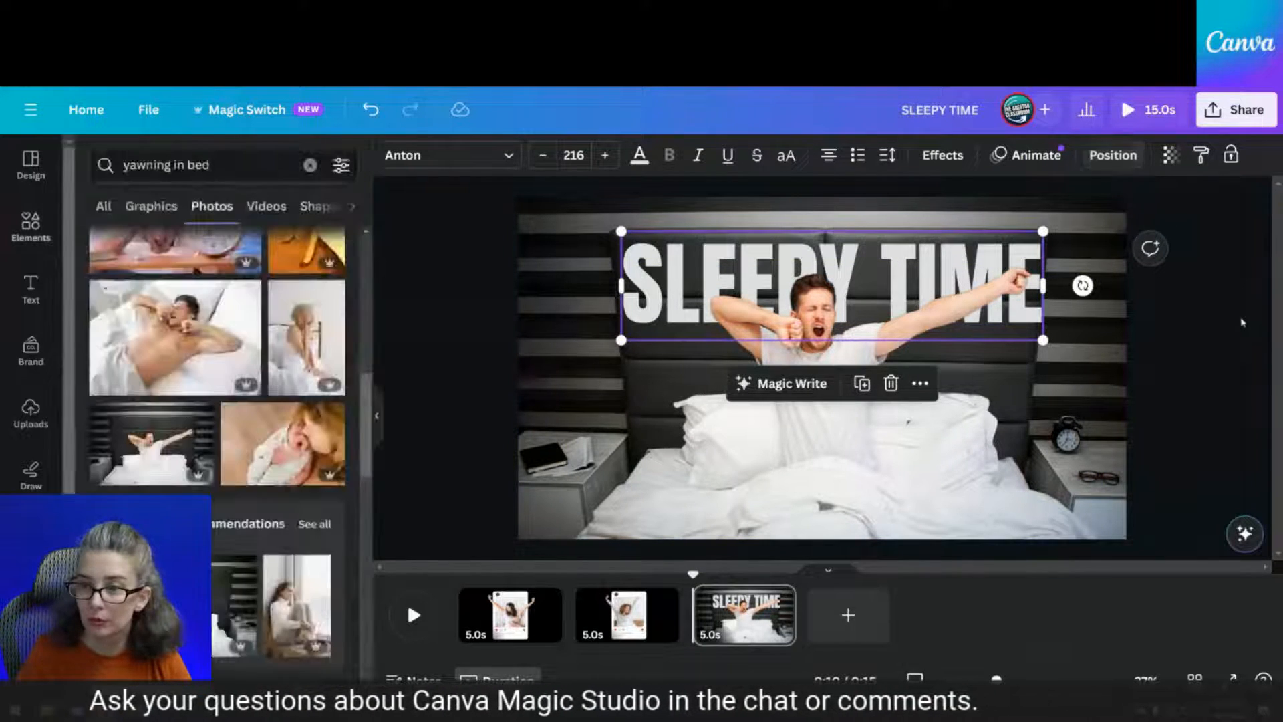
pyautogui.click(1241, 322)
pyautogui.click(1032, 314)
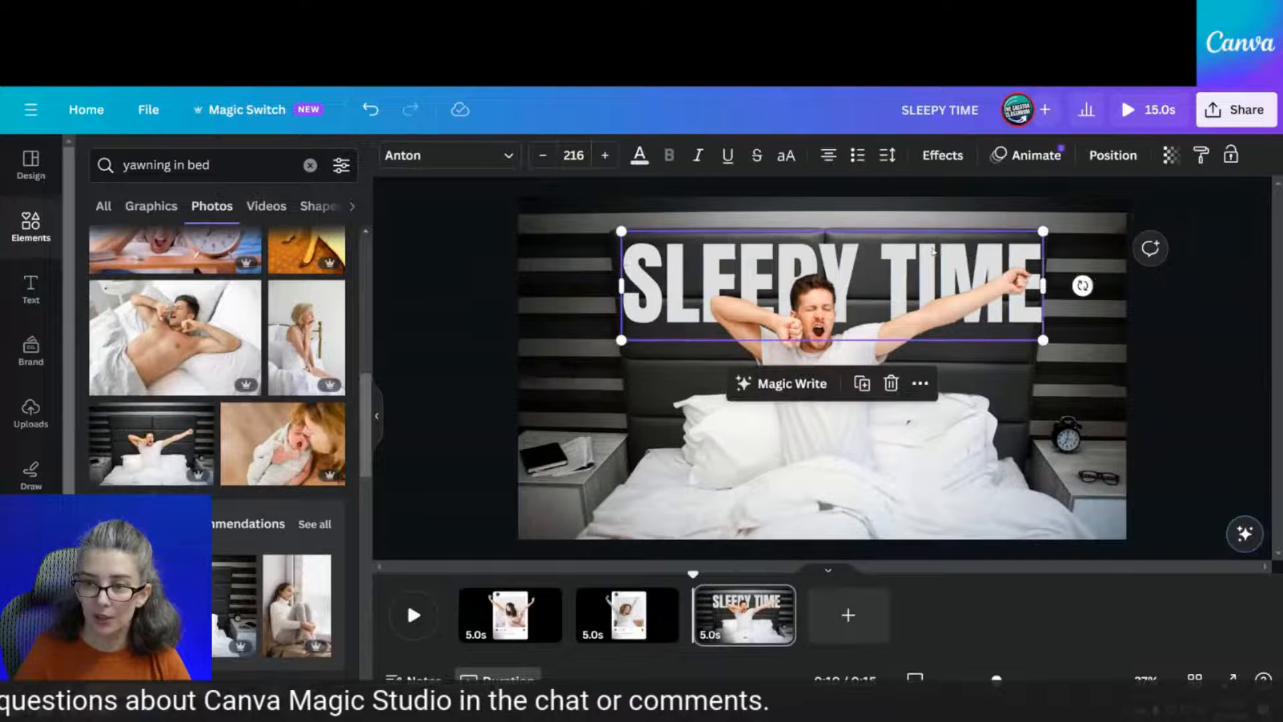
pyautogui.moveTo(1044, 340); pyautogui.dragTo(1037, 336)
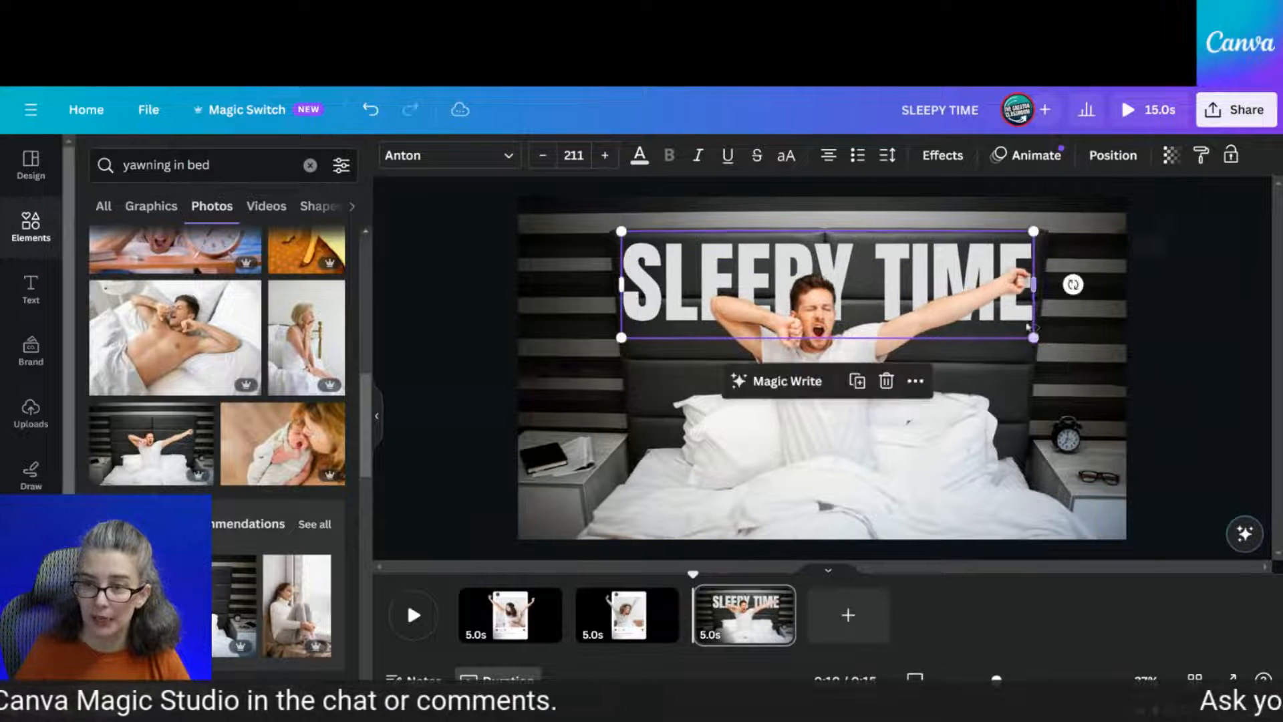
pyautogui.moveTo(737, 245); pyautogui.dragTo(742, 244)
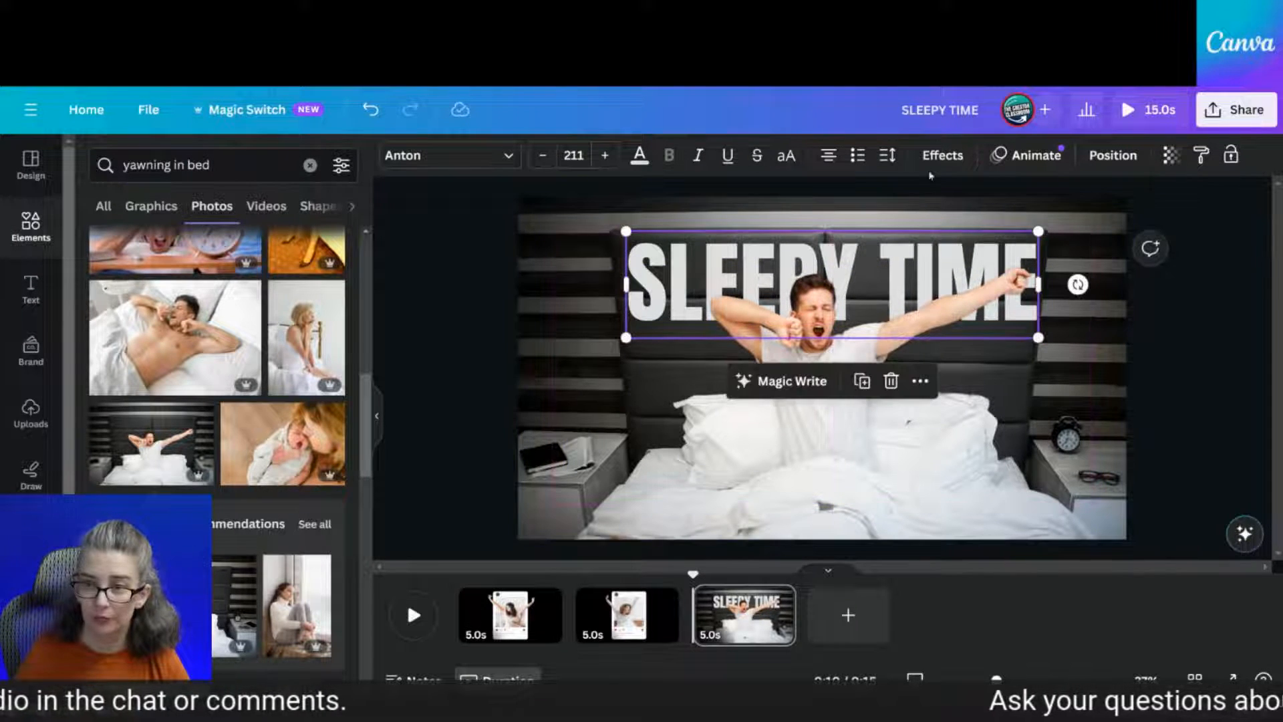
# Lower the title's transparency to about 66
pyautogui.click(1171, 155)
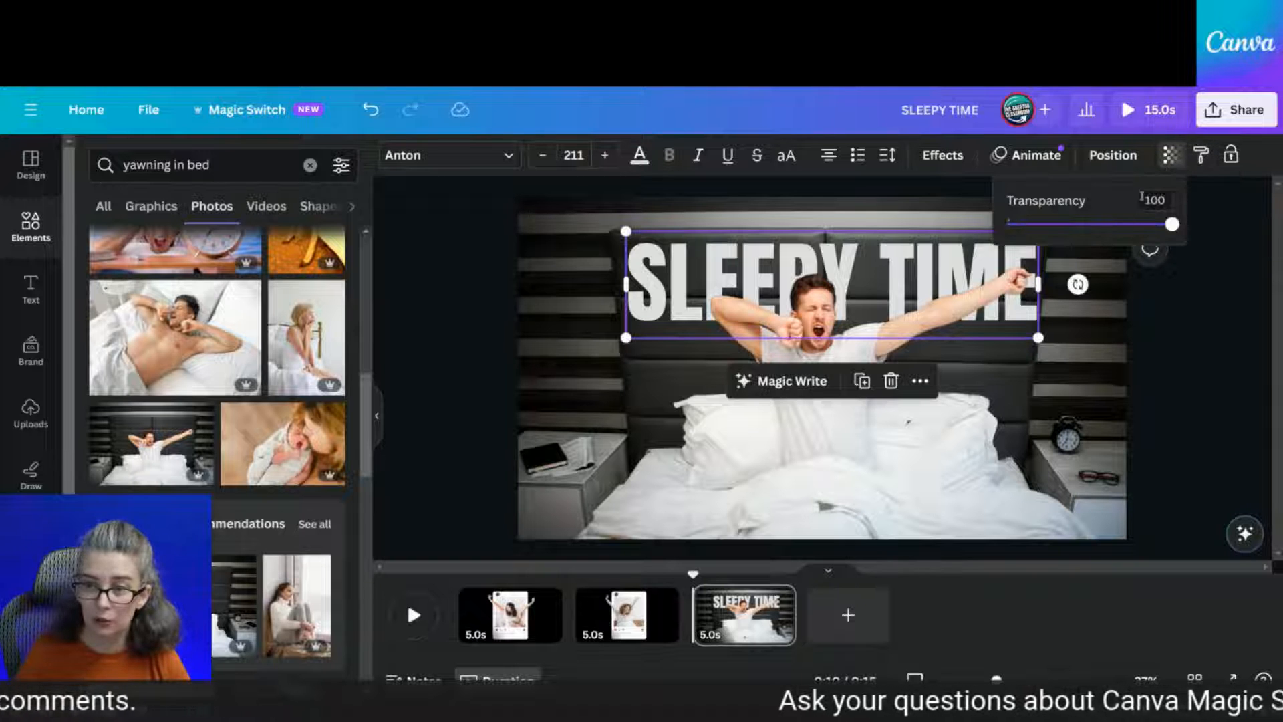
pyautogui.click(1133, 224)
pyautogui.moveTo(1133, 225); pyautogui.dragTo(1114, 224)
pyautogui.click(1181, 320)
pyautogui.click(1181, 321)
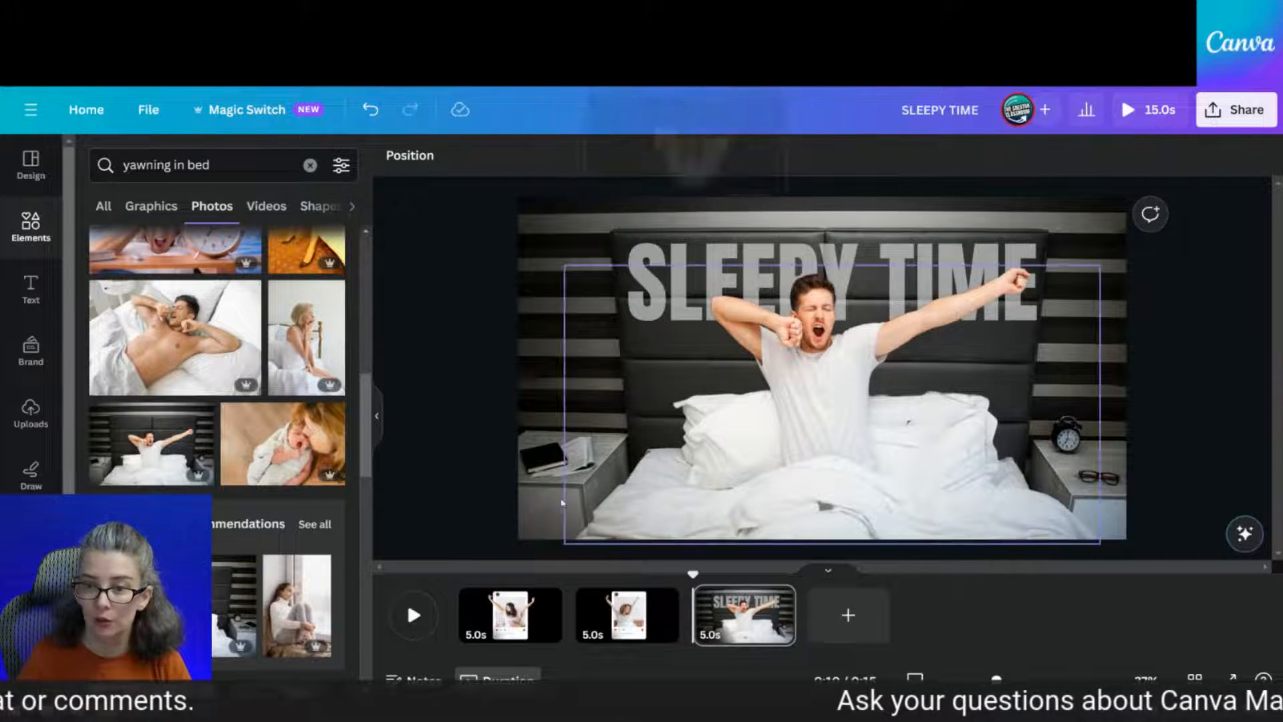
# Go to page 2 to review the stretching woman popping out of the Instagram frame
pyautogui.click(628, 625)
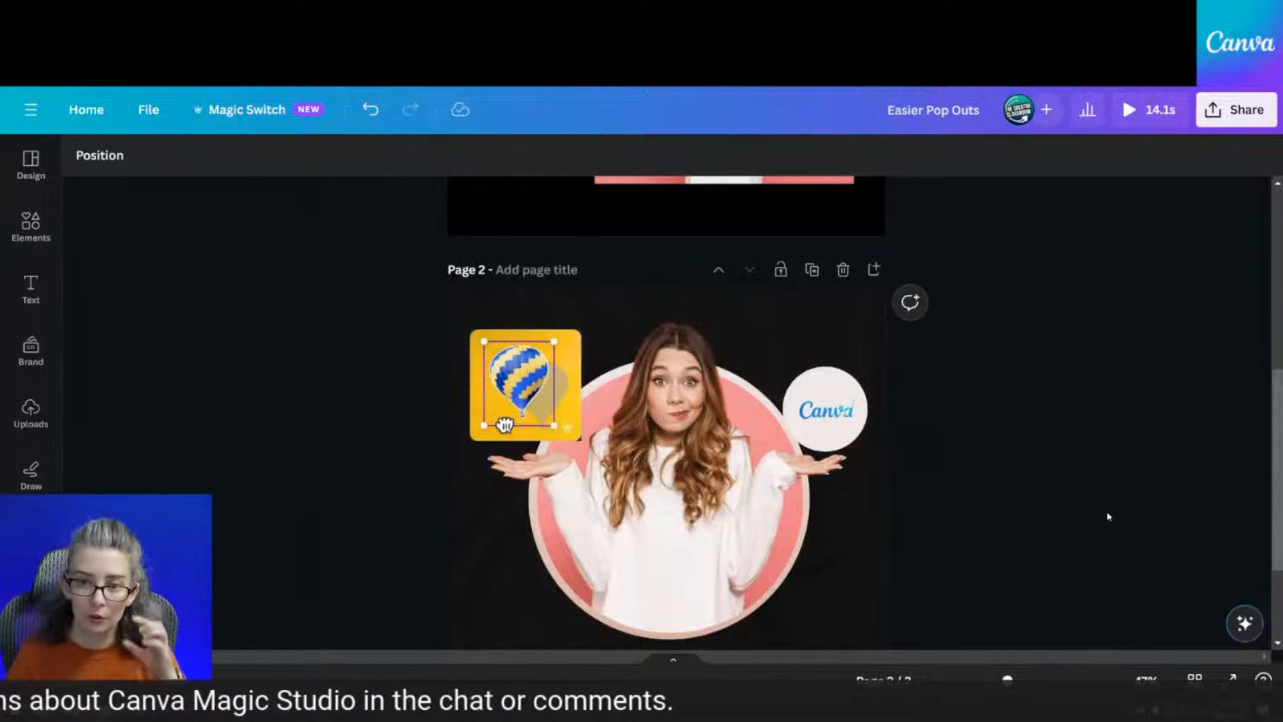
pyautogui.scroll(5, 1108, 515)
pyautogui.scroll(-6, 1108, 515)
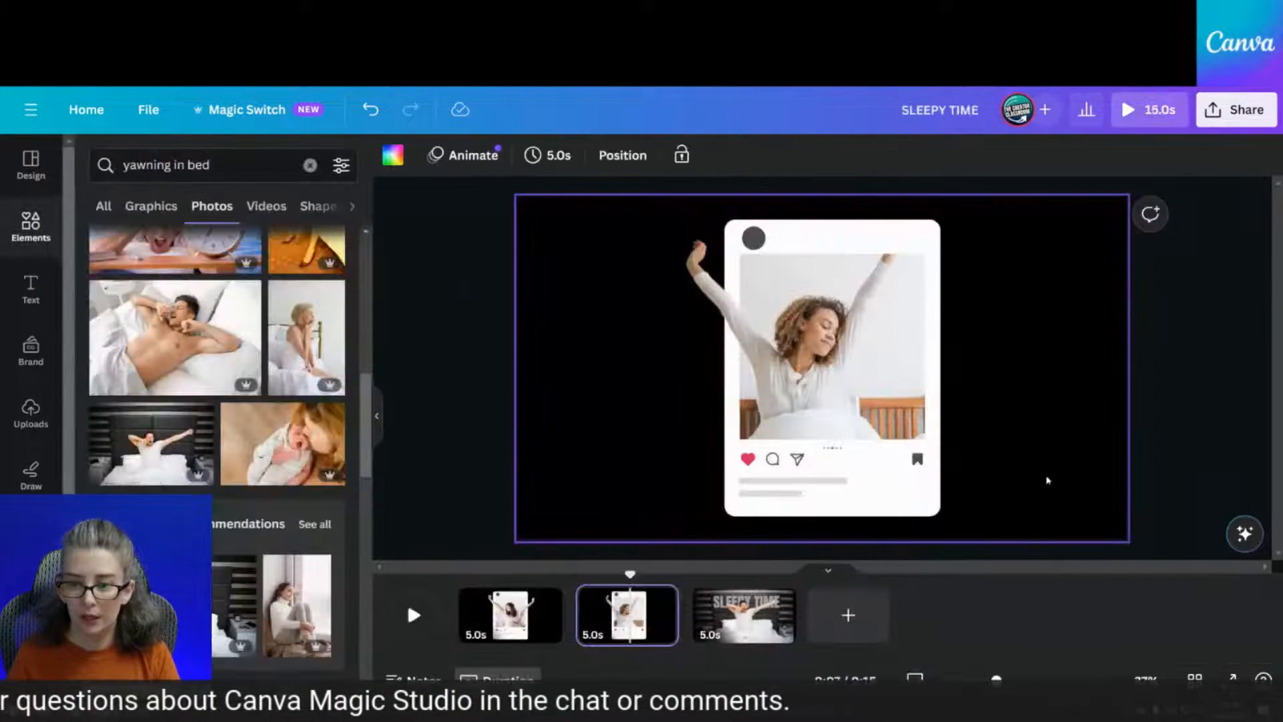
# Return to the SLEEPY TIME page and add a blank fourth page after it
pyautogui.click(732, 615)
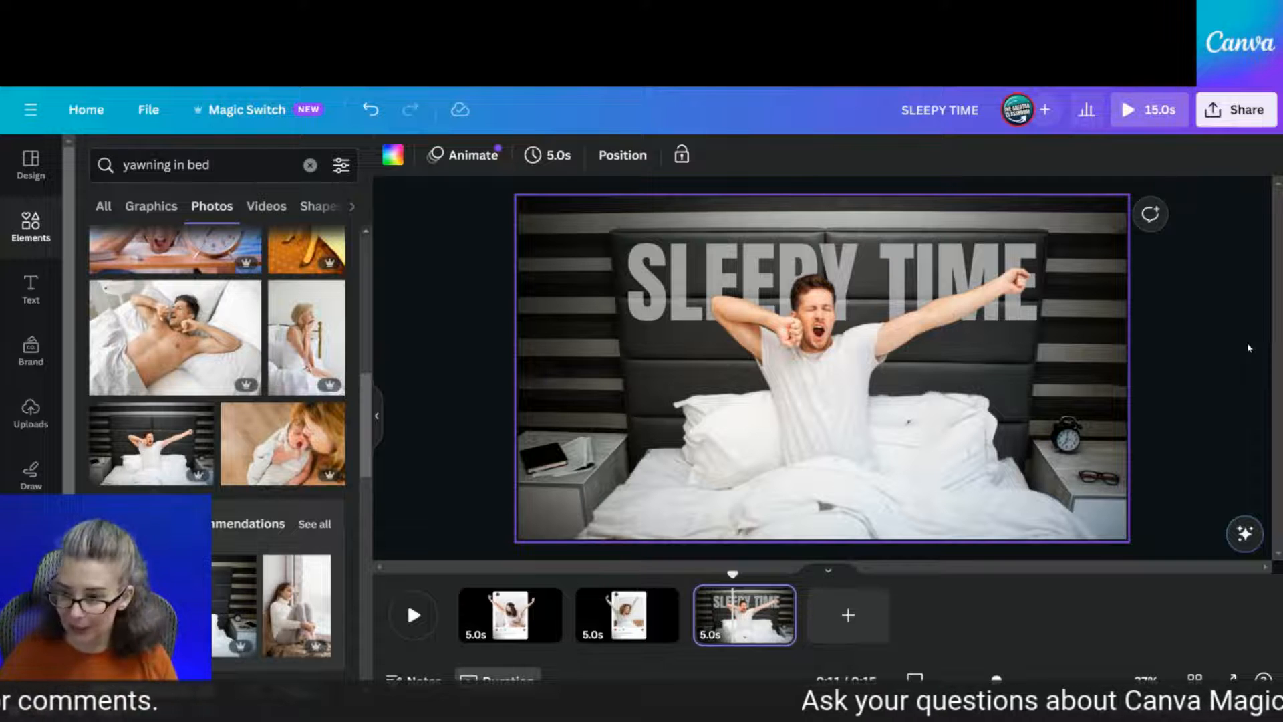
pyautogui.scroll(1, 1248, 342)
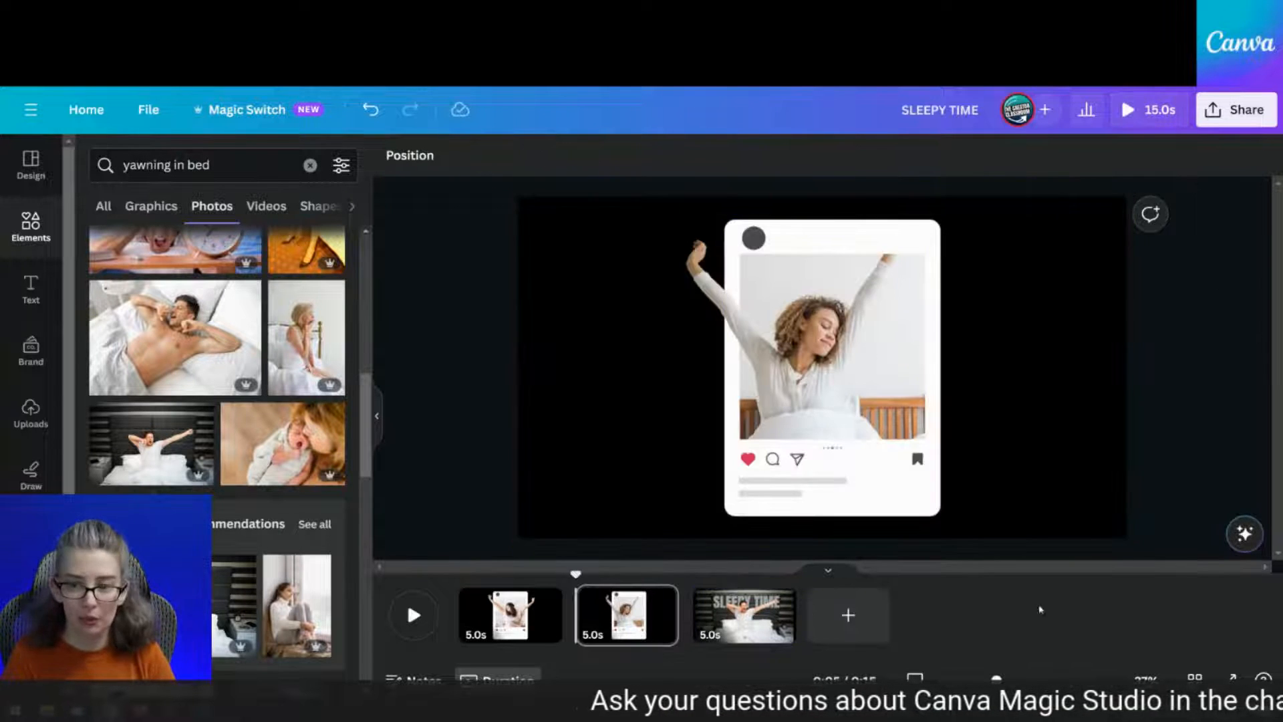
pyautogui.click(774, 641)
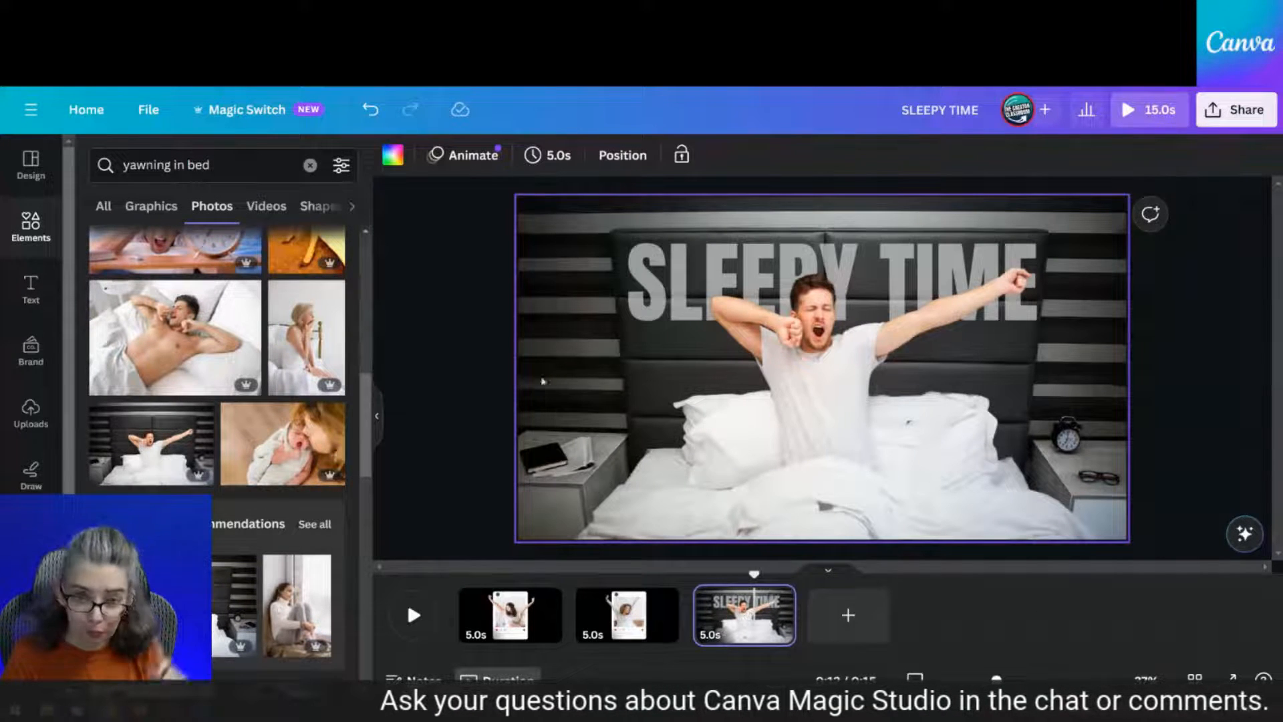
pyautogui.click(847, 615)
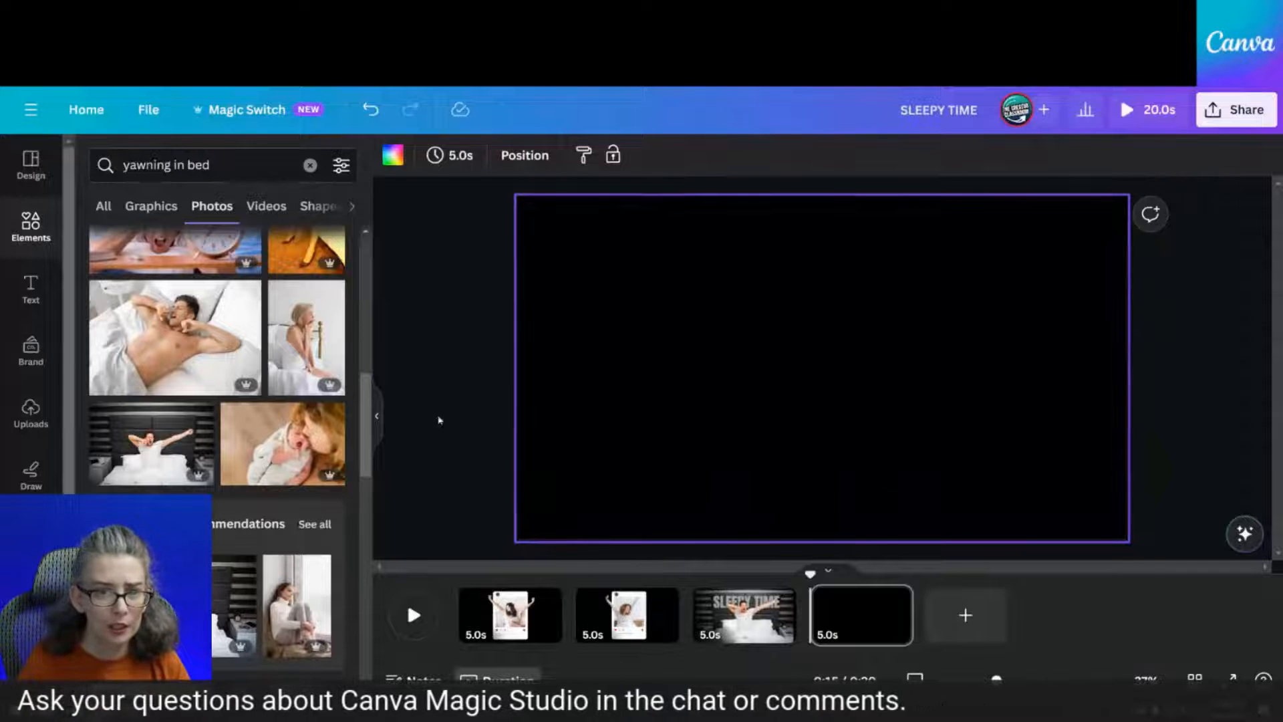
# Clear the yawning-in-bed search and add the 0 letter frame and jumping-woman photo from Recently used
pyautogui.click(310, 165)
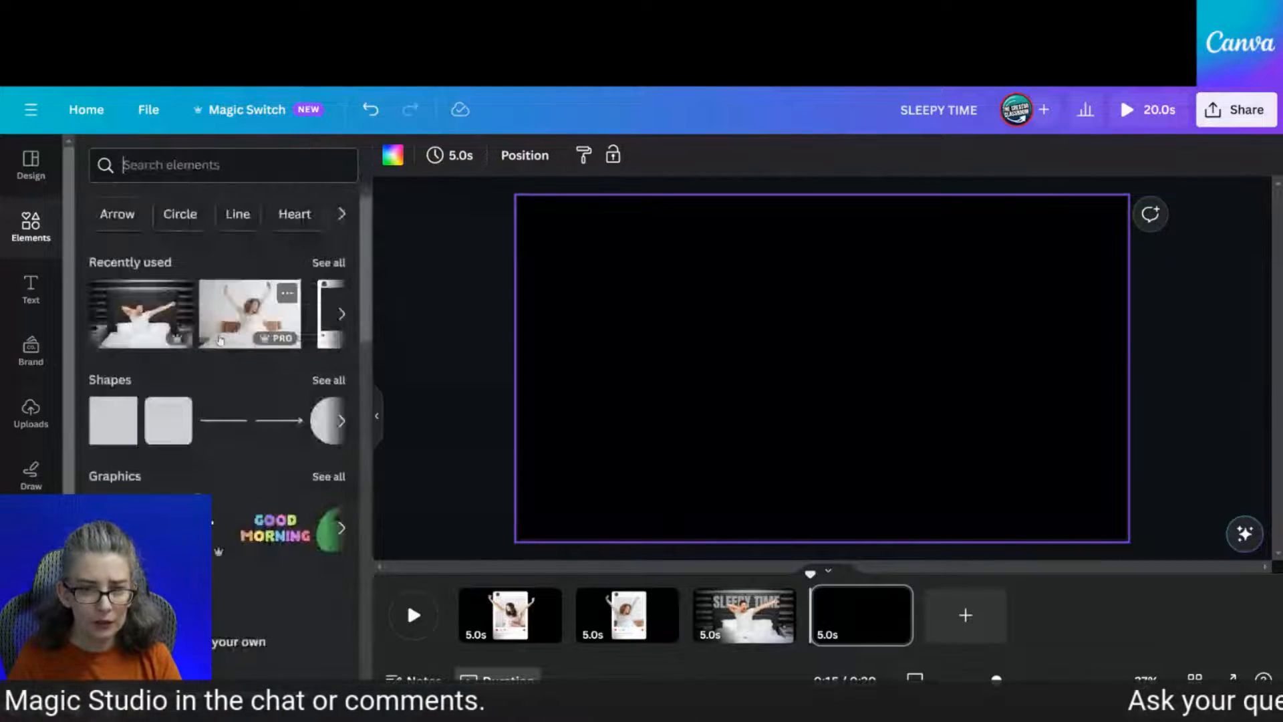
pyautogui.click(329, 262)
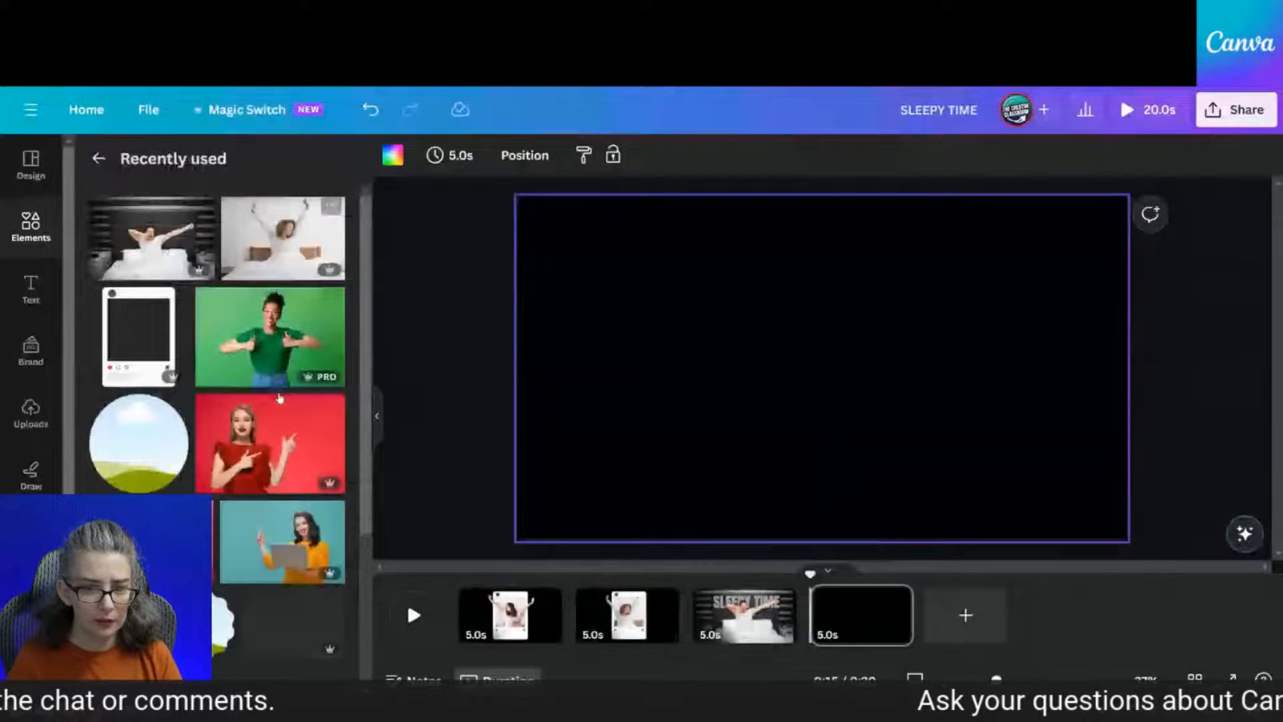
pyautogui.scroll(-10, 280, 398)
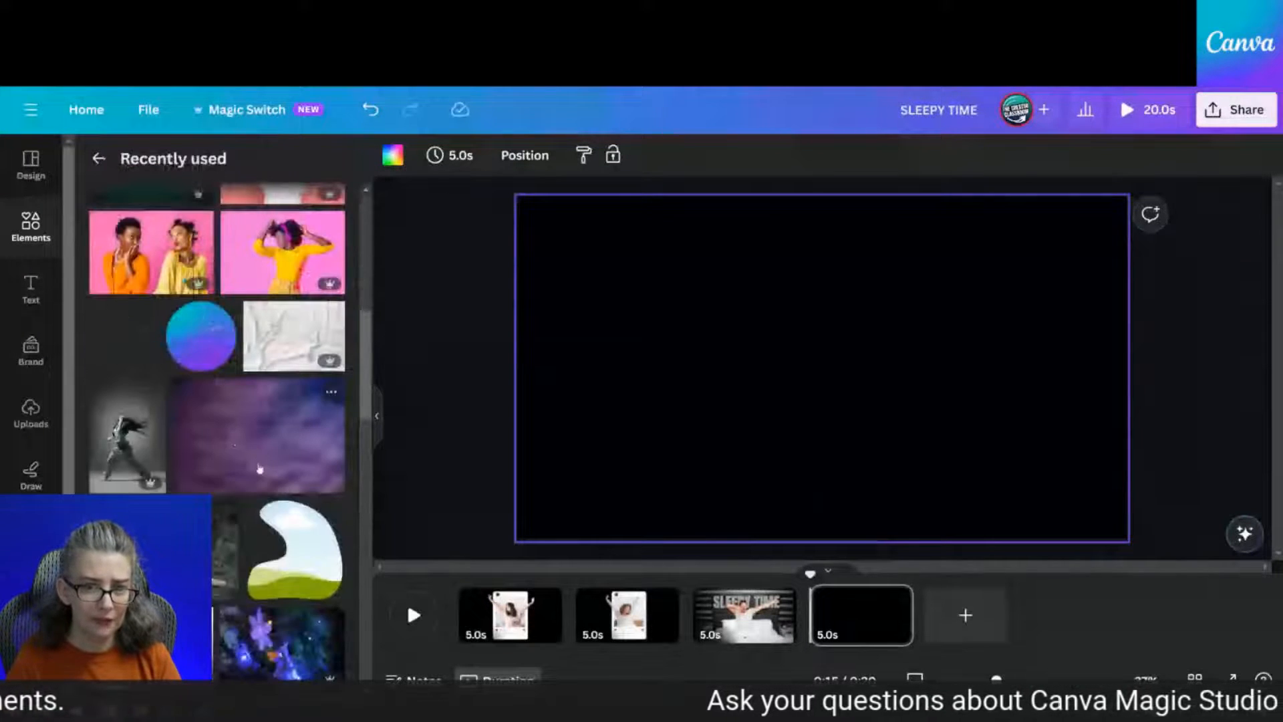
pyautogui.scroll(-3, 259, 469)
pyautogui.scroll(-2, 256, 491)
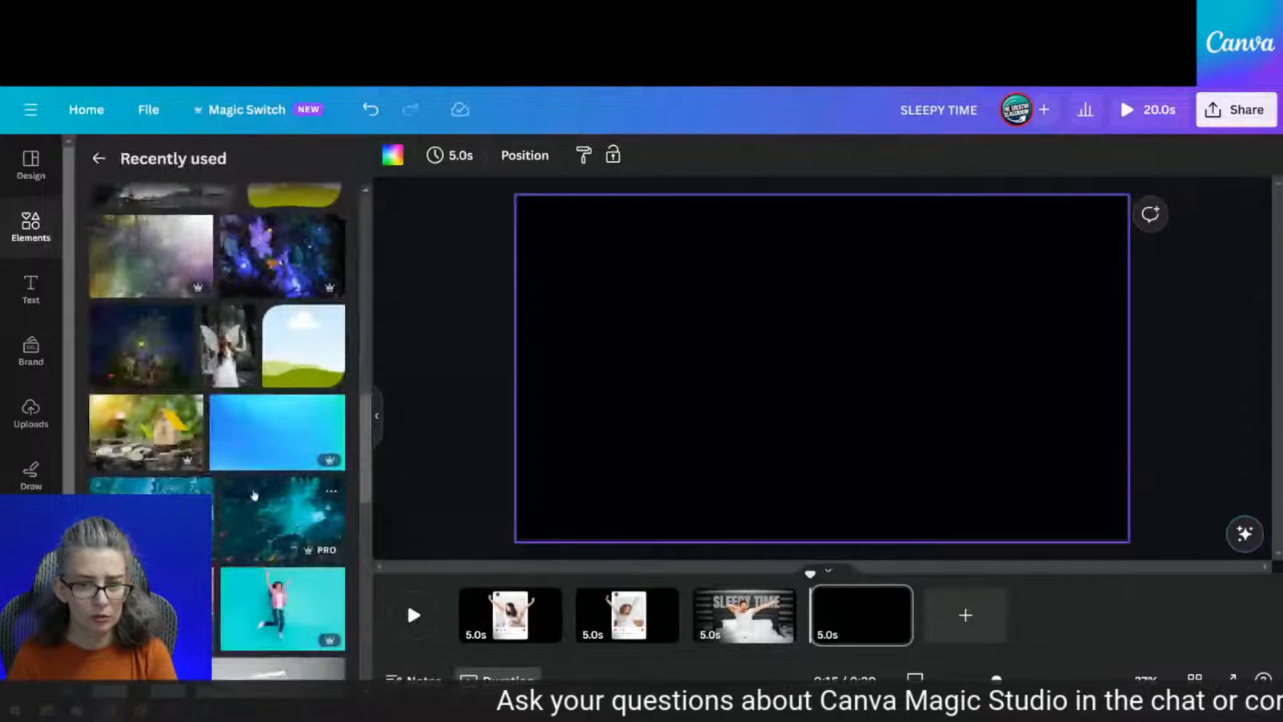
pyautogui.scroll(-5, 254, 495)
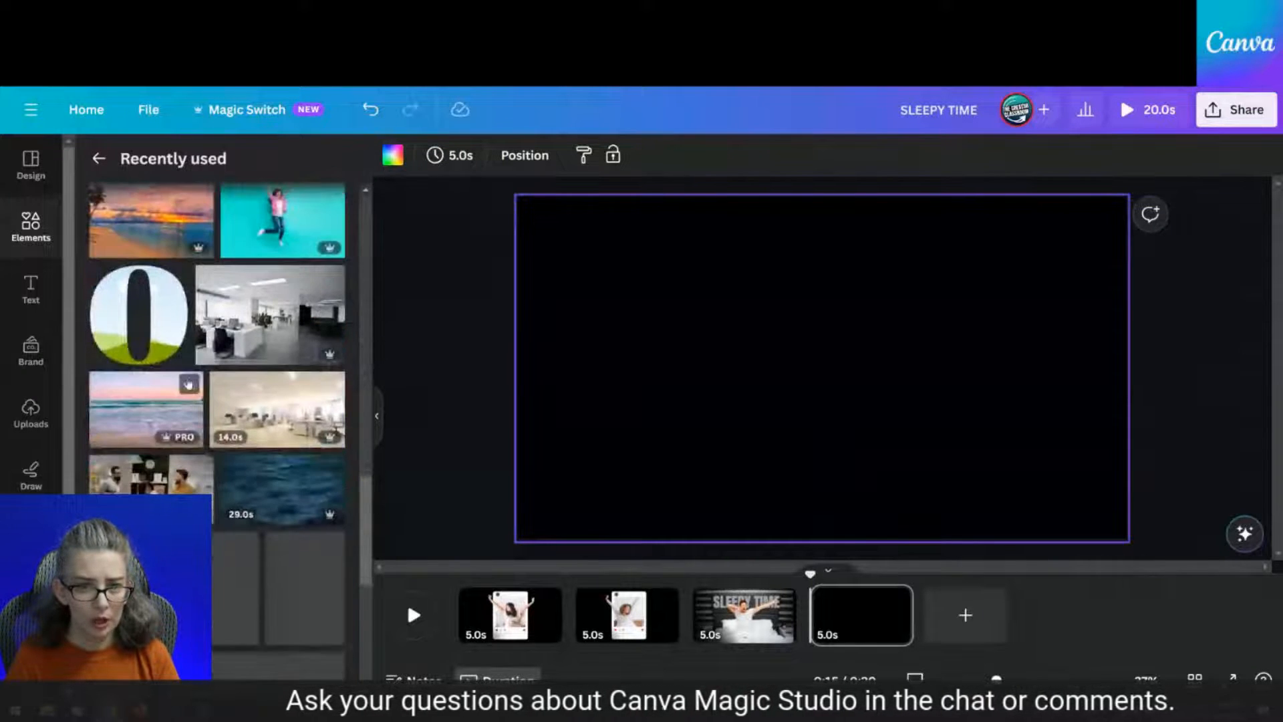
pyautogui.click(146, 325)
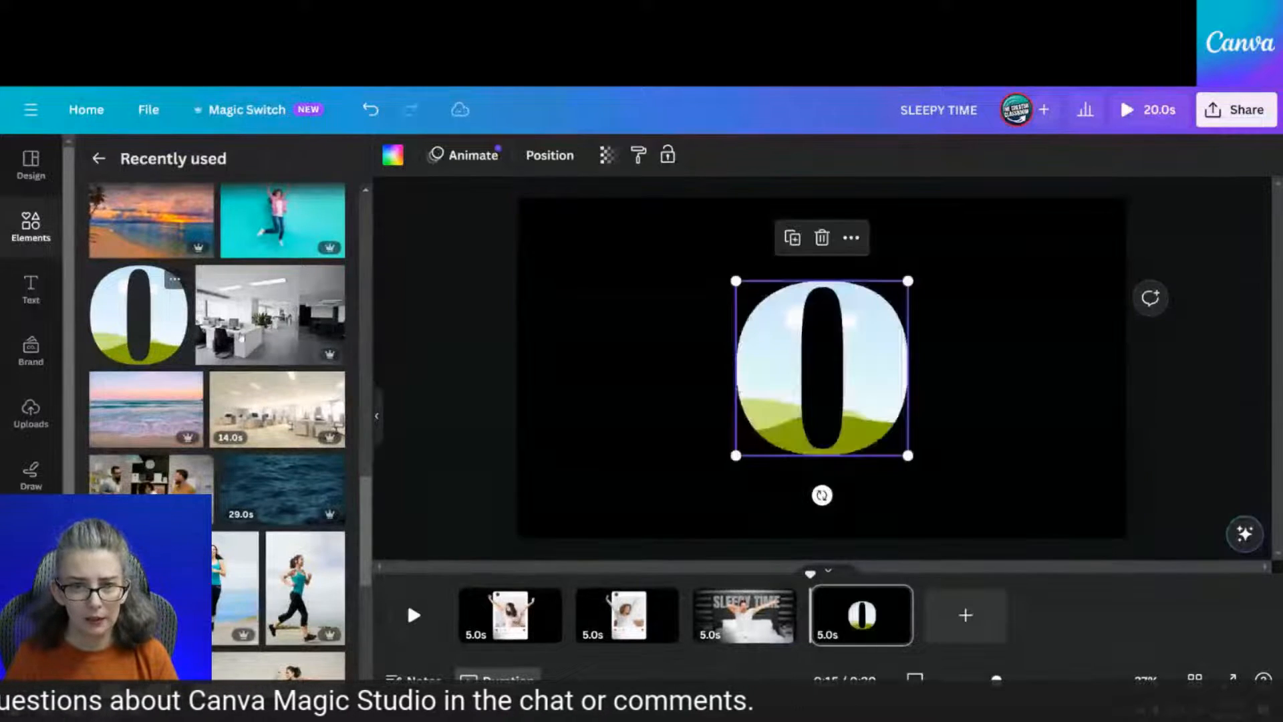
pyautogui.click(297, 220)
# Separate the jumping-woman photo and 0 frame, and enlarge the 0 frame
pyautogui.moveTo(919, 415); pyautogui.dragTo(1106, 428)
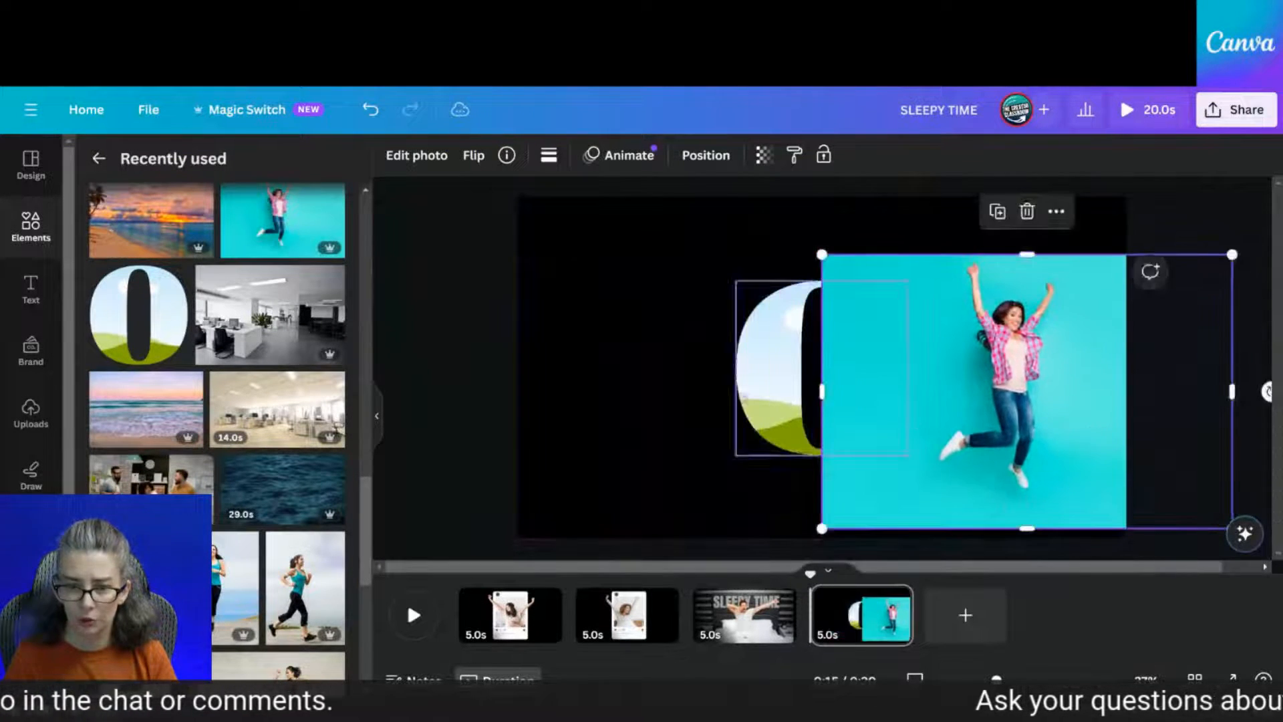
pyautogui.moveTo(778, 401); pyautogui.dragTo(628, 401)
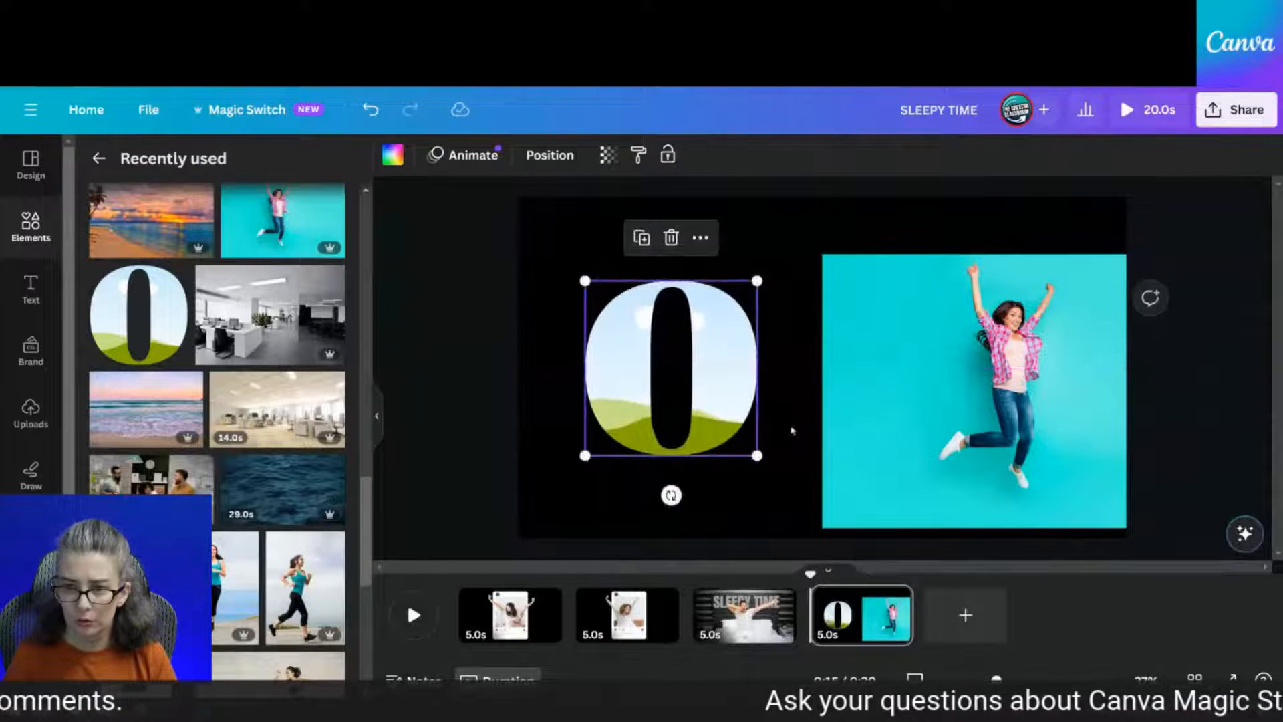
pyautogui.click(865, 408)
pyautogui.click(680, 405)
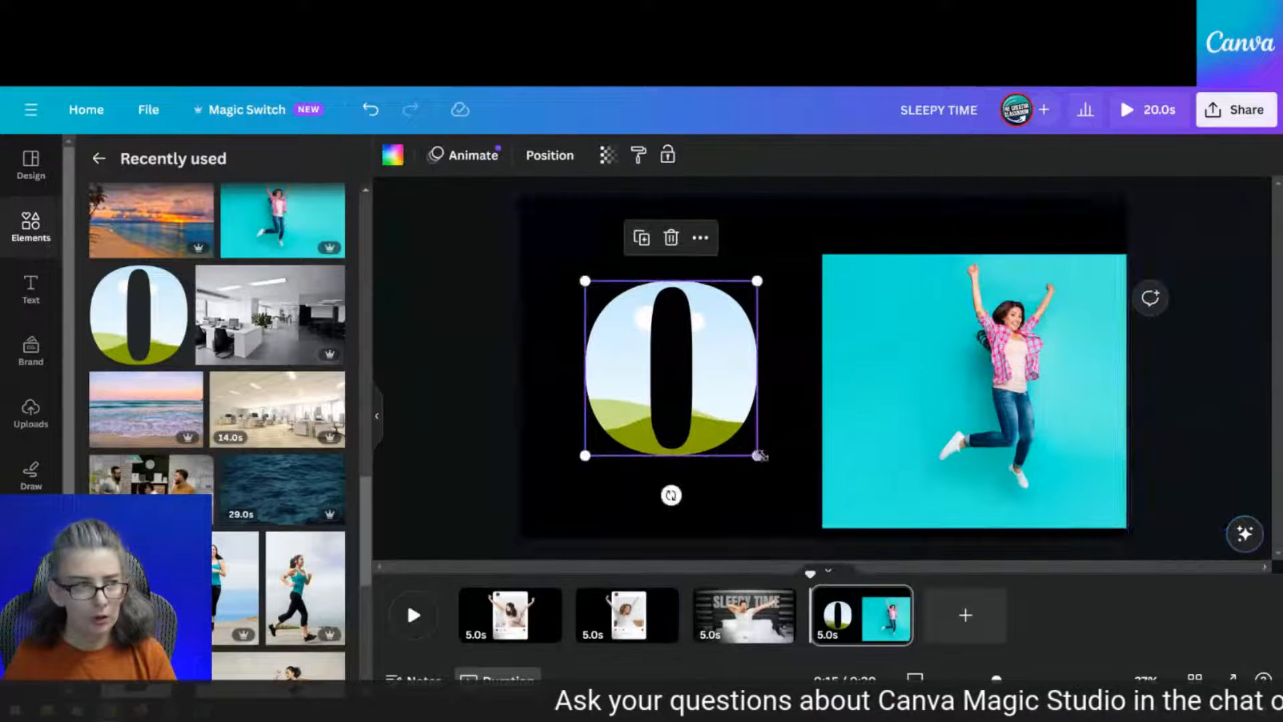
pyautogui.moveTo(758, 455); pyautogui.dragTo(723, 424)
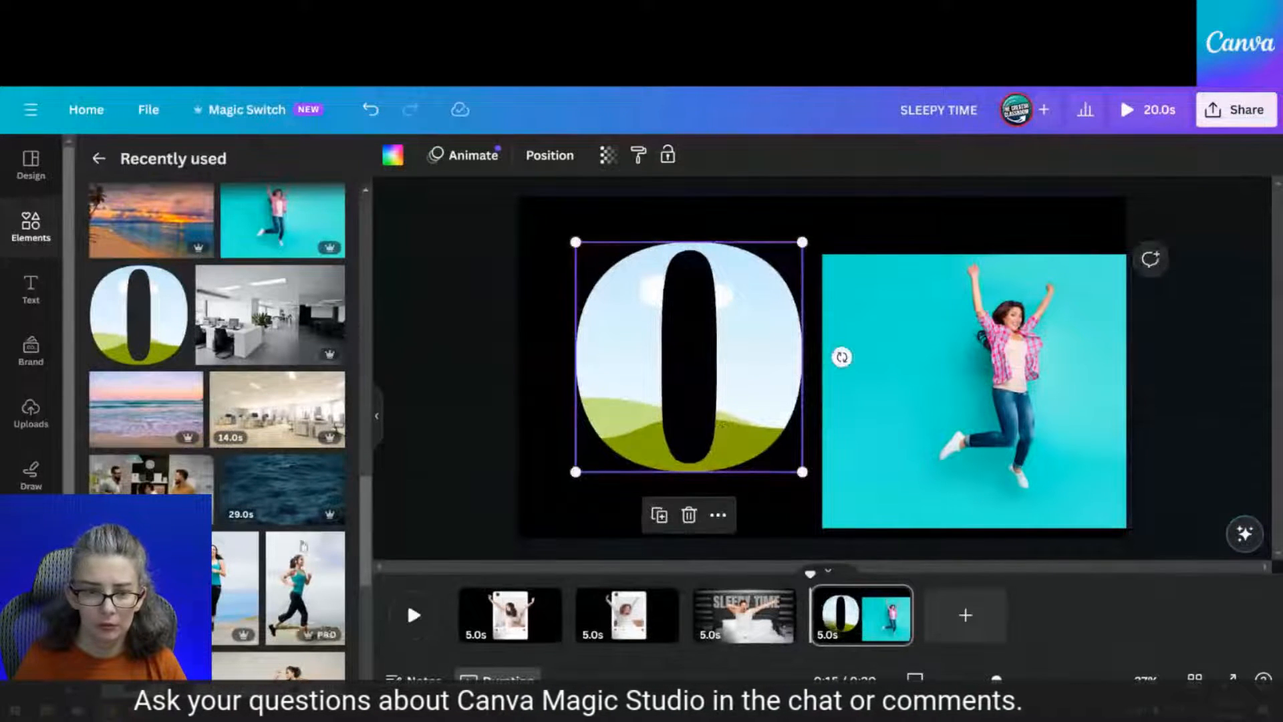
# Move the 0 frame and jumping-woman photo off the page, and add the yellow-wall dancer photo
pyautogui.scroll(-3, 303, 547)
pyautogui.scroll(-6, 257, 573)
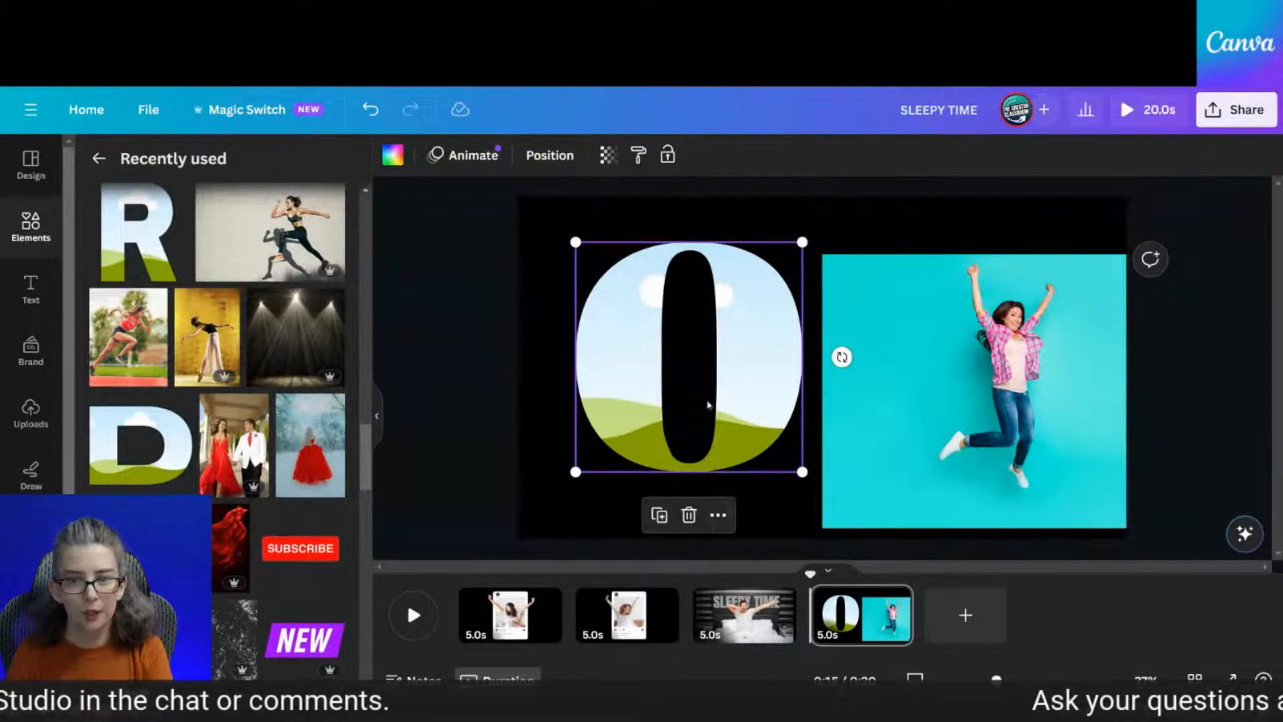
pyautogui.moveTo(712, 406); pyautogui.dragTo(403, 393)
pyautogui.moveTo(832, 457); pyautogui.dragTo(375, 426)
pyautogui.moveTo(516, 419); pyautogui.dragTo(426, 415)
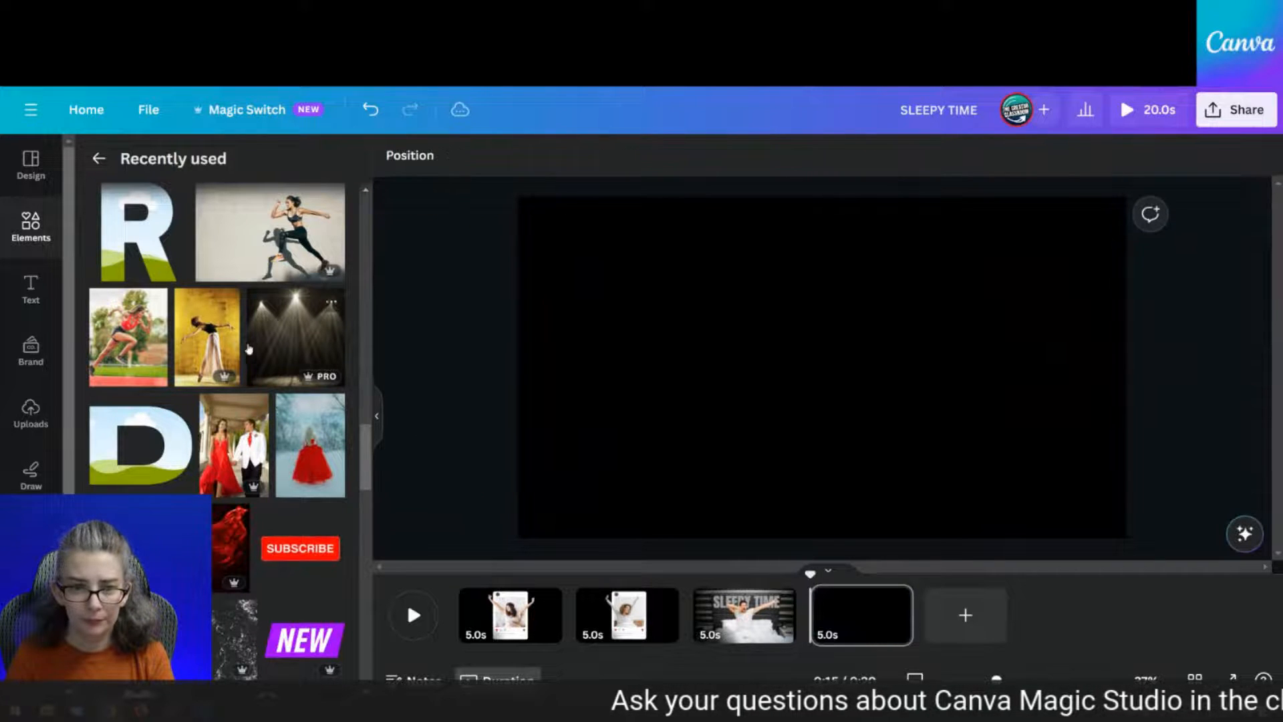
pyautogui.click(207, 338)
# Enlarge the yellow dancer photo and make it the page background
pyautogui.moveTo(830, 429); pyautogui.dragTo(818, 388)
pyautogui.moveTo(727, 465); pyautogui.dragTo(635, 531)
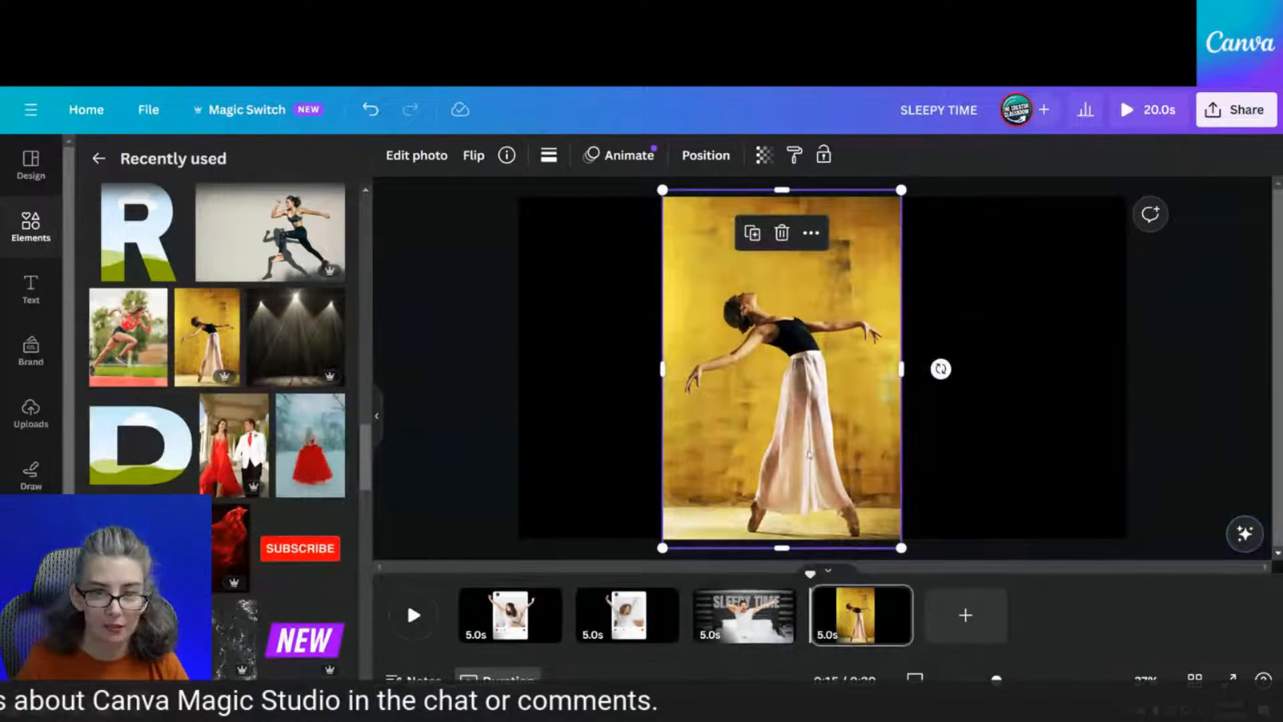
pyautogui.rightClick(780, 395)
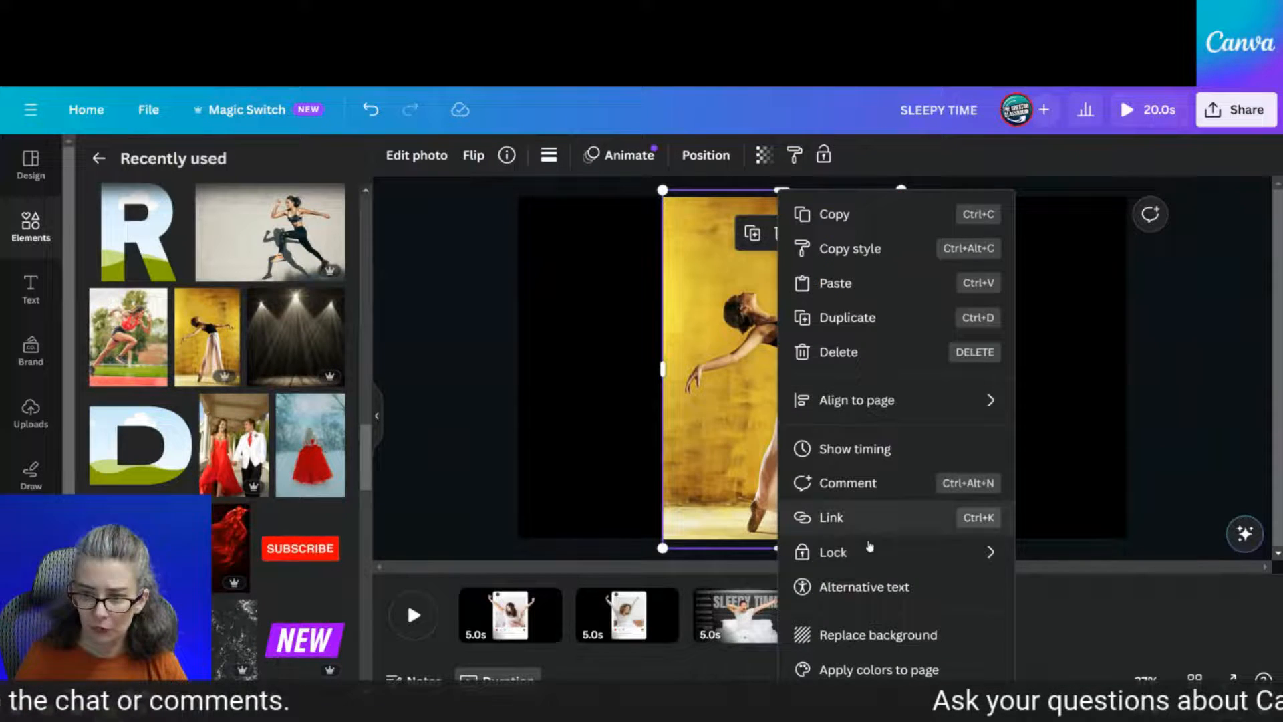
pyautogui.click(895, 632)
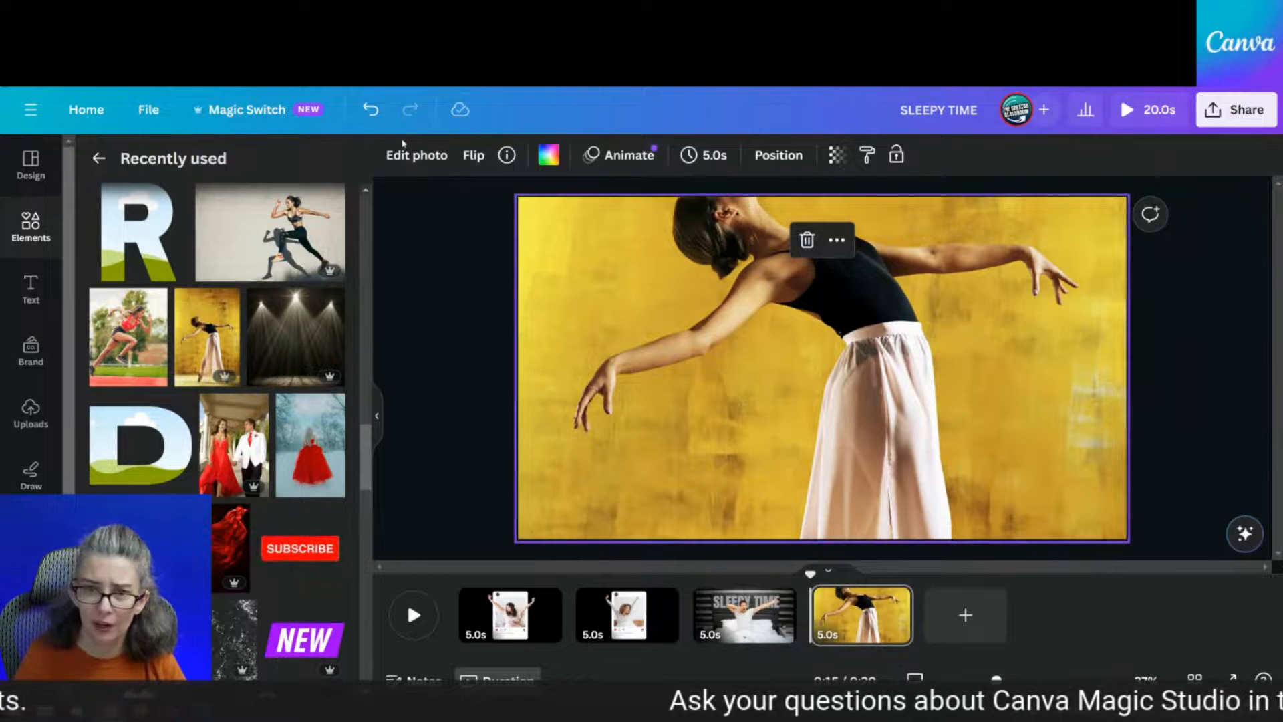
# Lift the dancer out with Magic Grab, then shrink her to full-body size and centre her
pyautogui.click(411, 155)
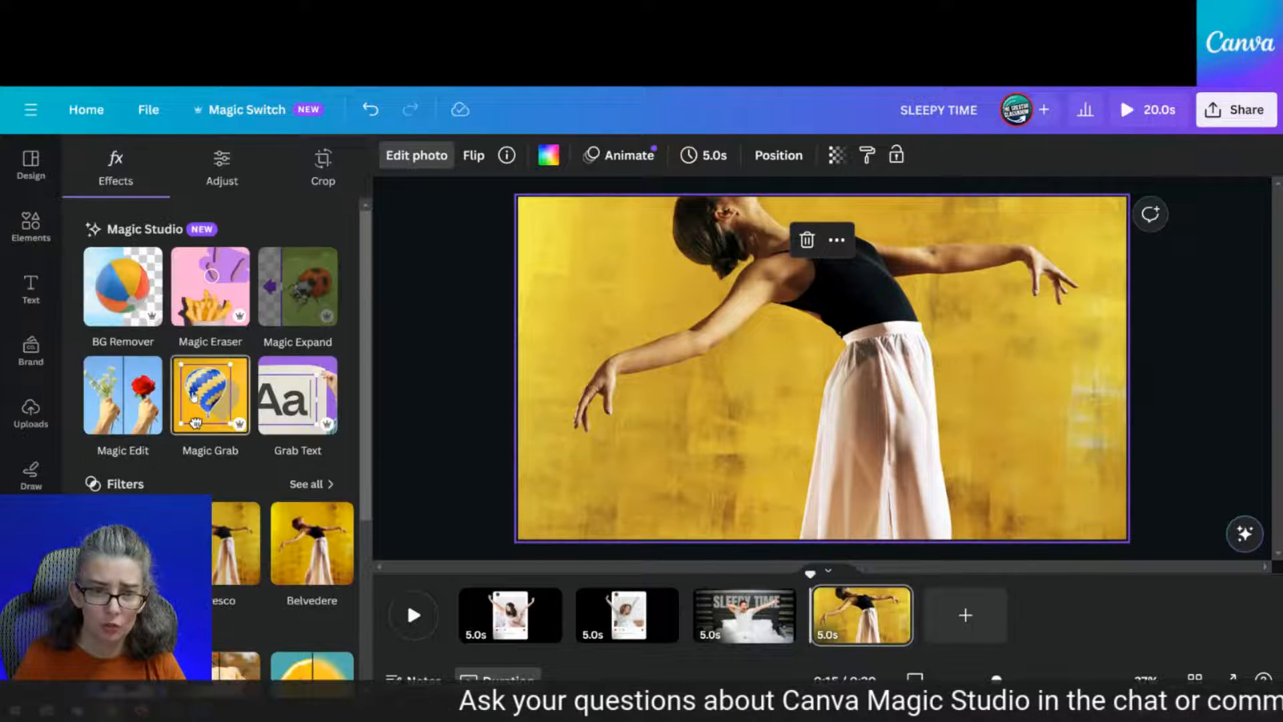
pyautogui.click(194, 399)
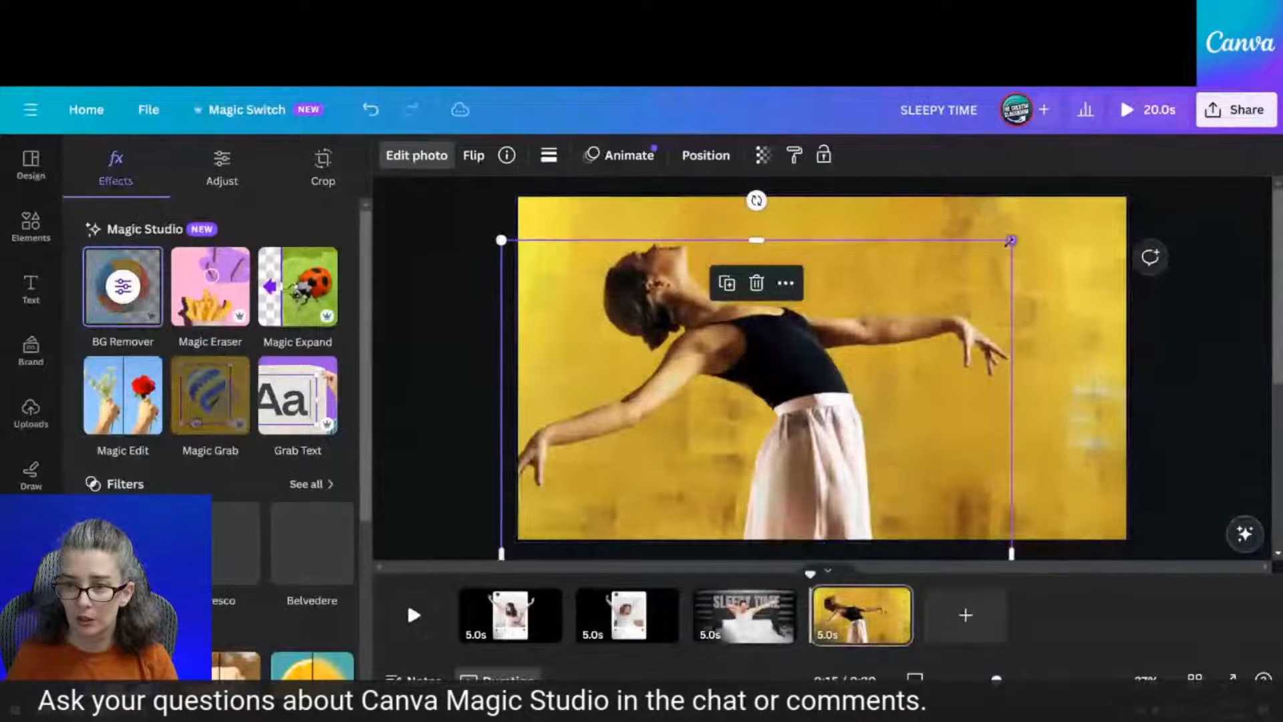
pyautogui.moveTo(1011, 241); pyautogui.dragTo(836, 452)
pyautogui.moveTo(744, 483); pyautogui.dragTo(919, 262)
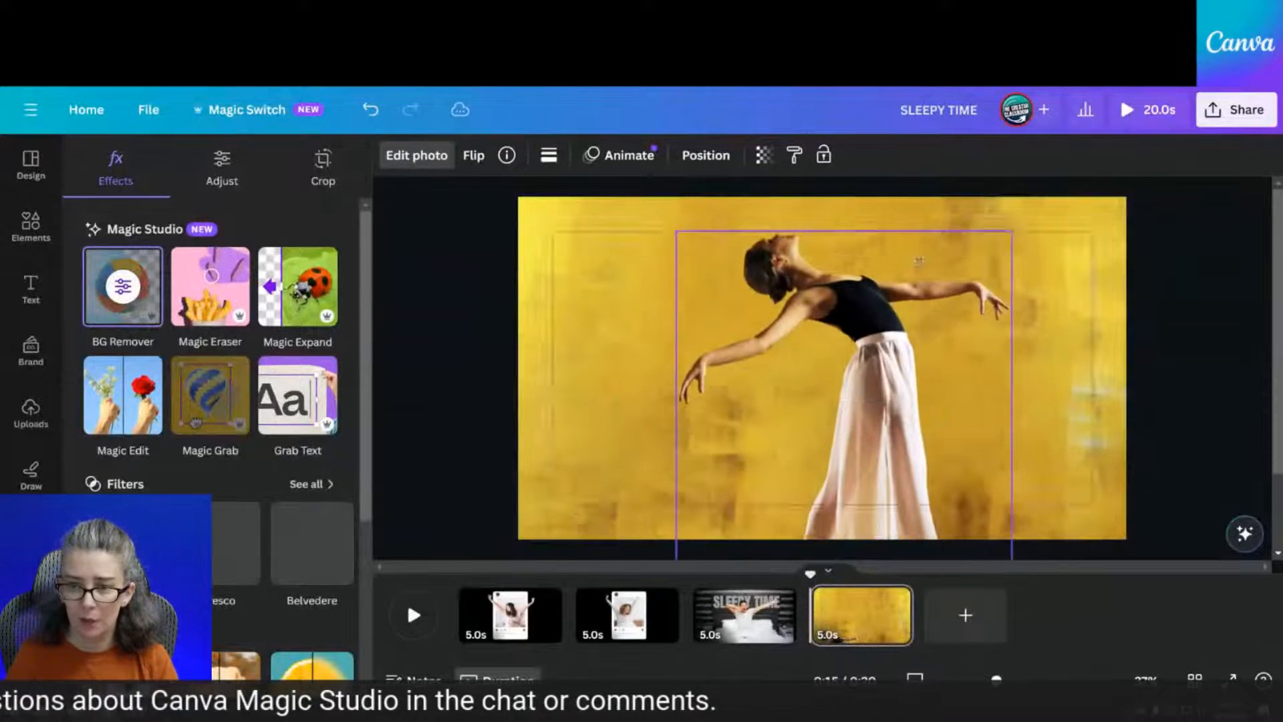
pyautogui.moveTo(1000, 247); pyautogui.dragTo(881, 383)
pyautogui.moveTo(796, 455); pyautogui.dragTo(816, 319)
pyautogui.click(978, 310)
pyautogui.click(797, 372)
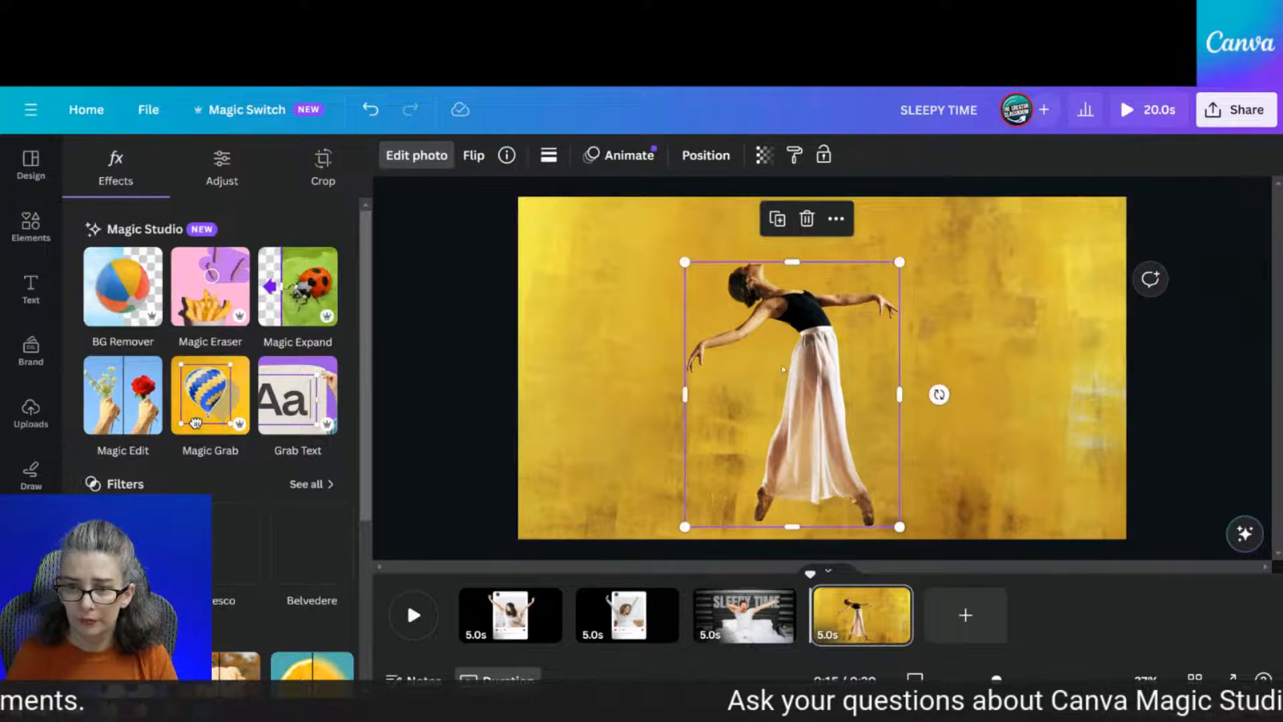
# Add a 'Dancing' text box, enlarge it across the slide and centre it
pyautogui.click(571, 363)
pyautogui.press('t')
pyautogui.moveTo(769, 360); pyautogui.dragTo(568, 306)
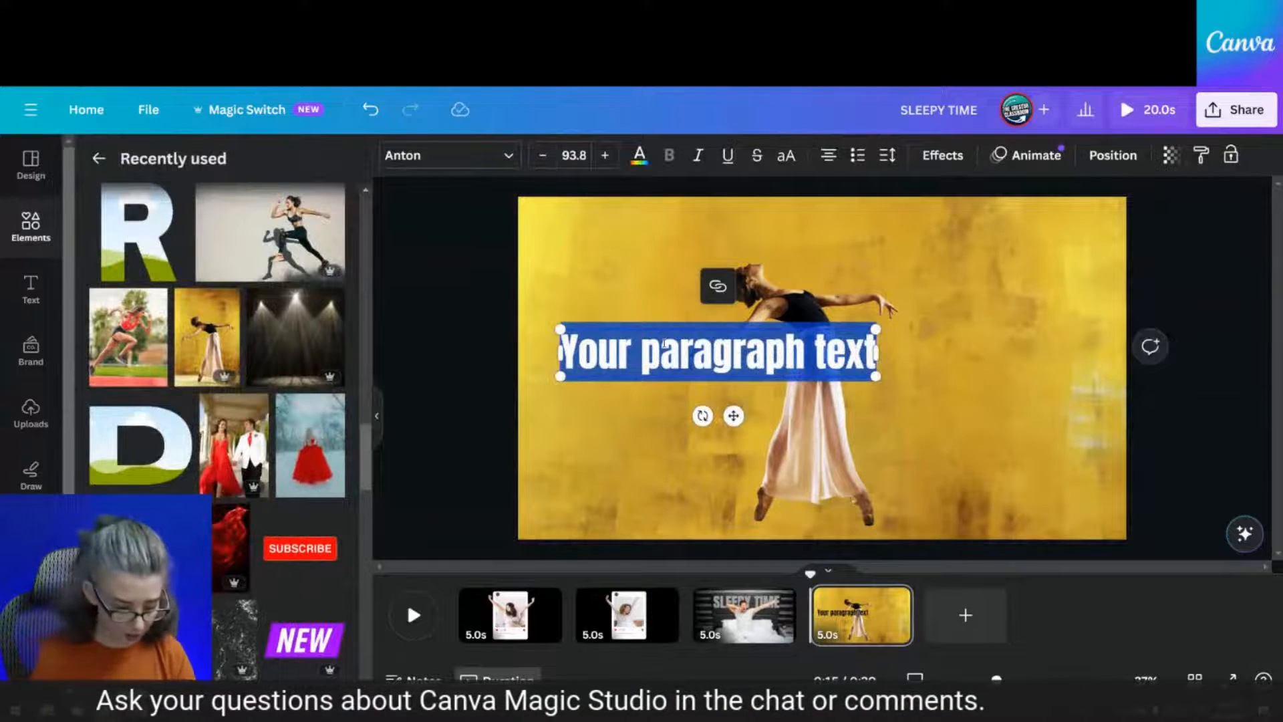
pyautogui.write('dancin')
pyautogui.press('BackSpace')
pyautogui.press('BackSpace')
pyautogui.press('capslock')
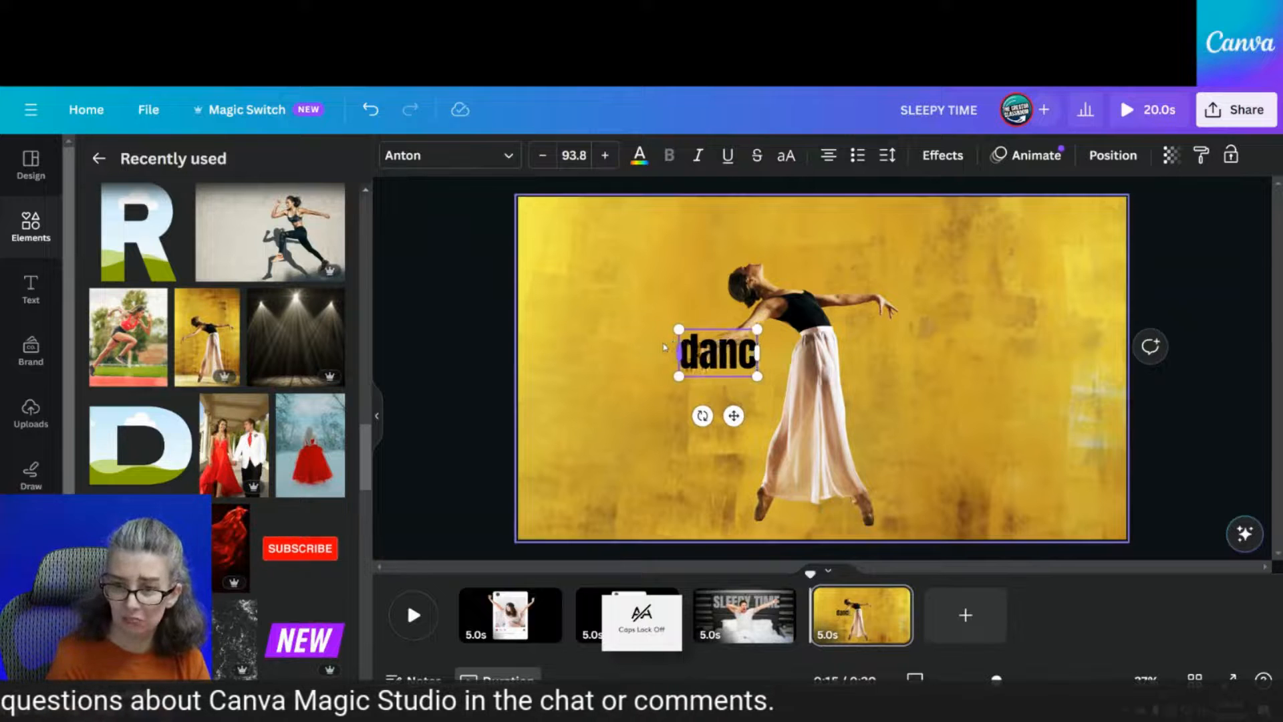
pyautogui.press('BackSpace')
pyautogui.press('BackSpace')
pyautogui.press('BackSpace')
pyautogui.press('BackSpace')
pyautogui.write('Dancing')
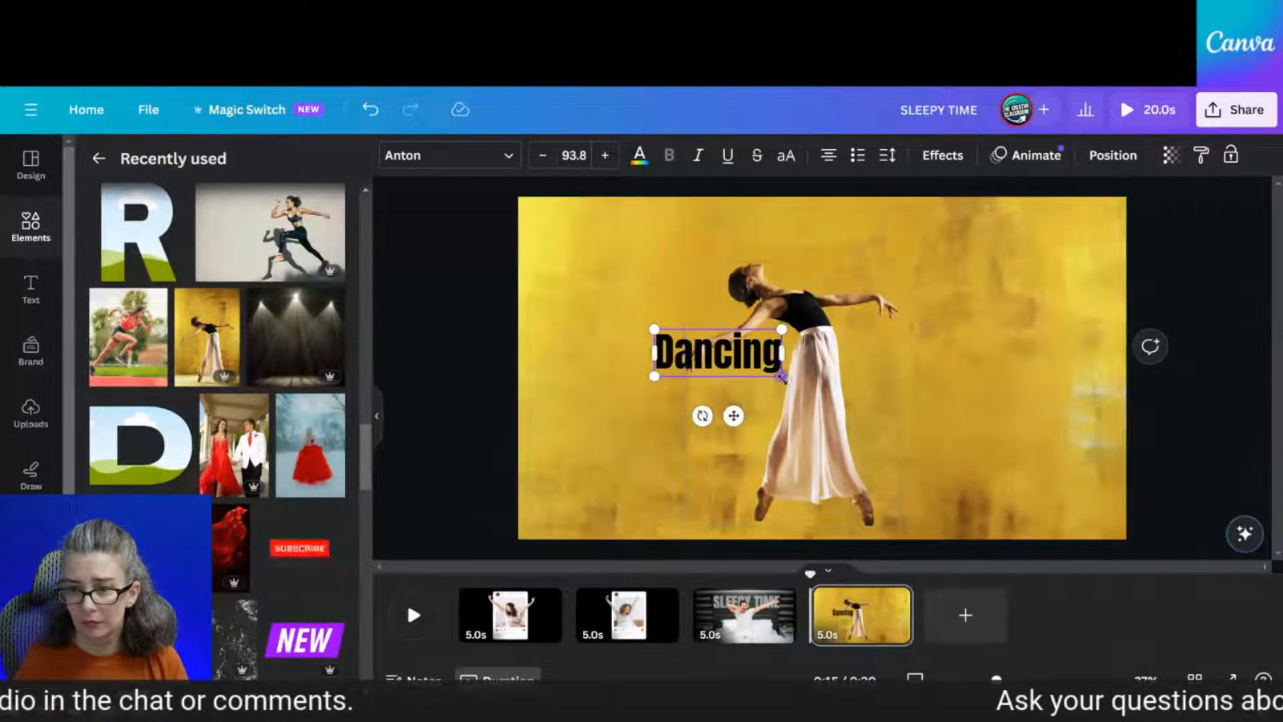
pyautogui.moveTo(780, 377); pyautogui.dragTo(1069, 477)
pyautogui.click(1249, 328)
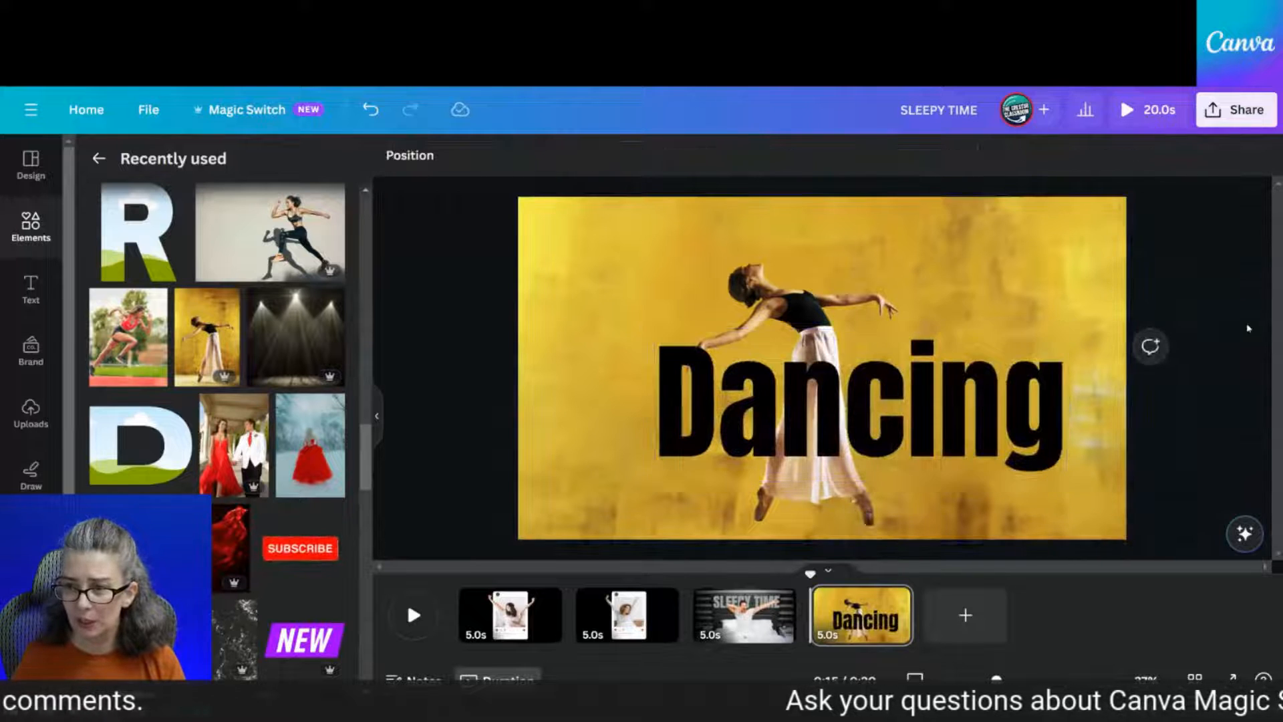
pyautogui.click(936, 416)
pyautogui.moveTo(936, 417); pyautogui.dragTo(863, 403)
# Delete the yellow background photo and make the page background light grey
pyautogui.click(1085, 261)
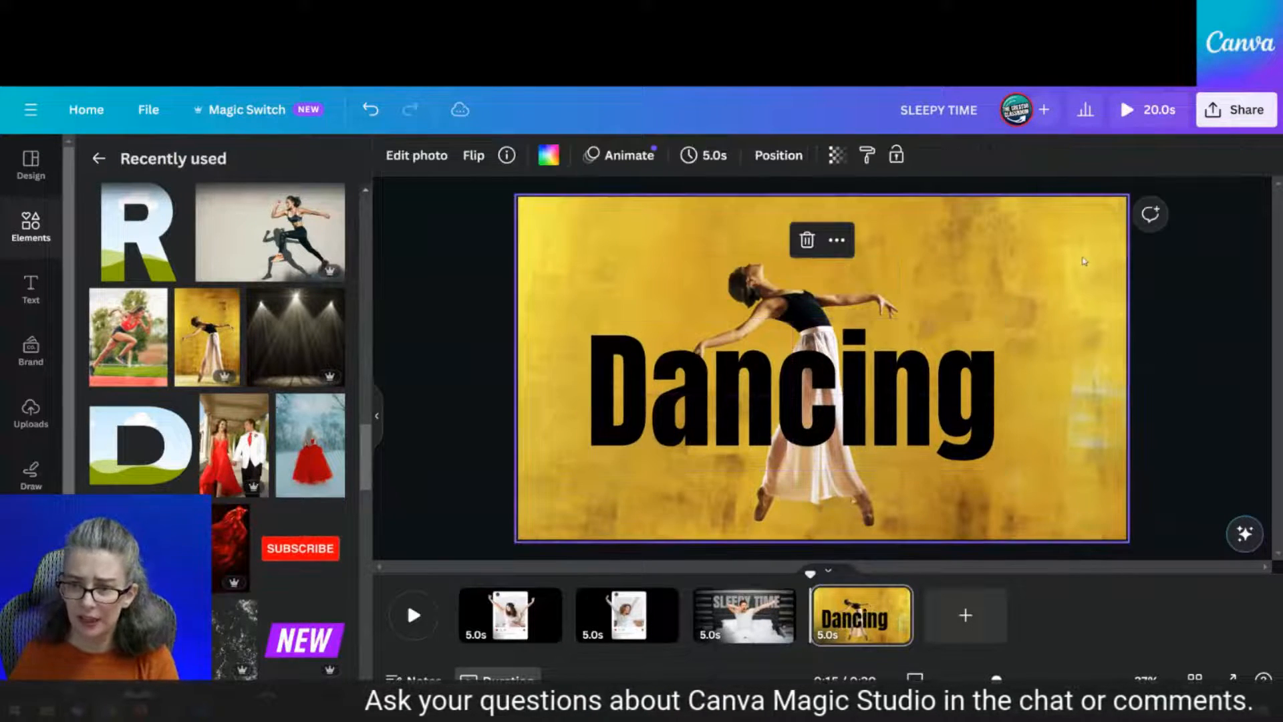
pyautogui.press('Delete')
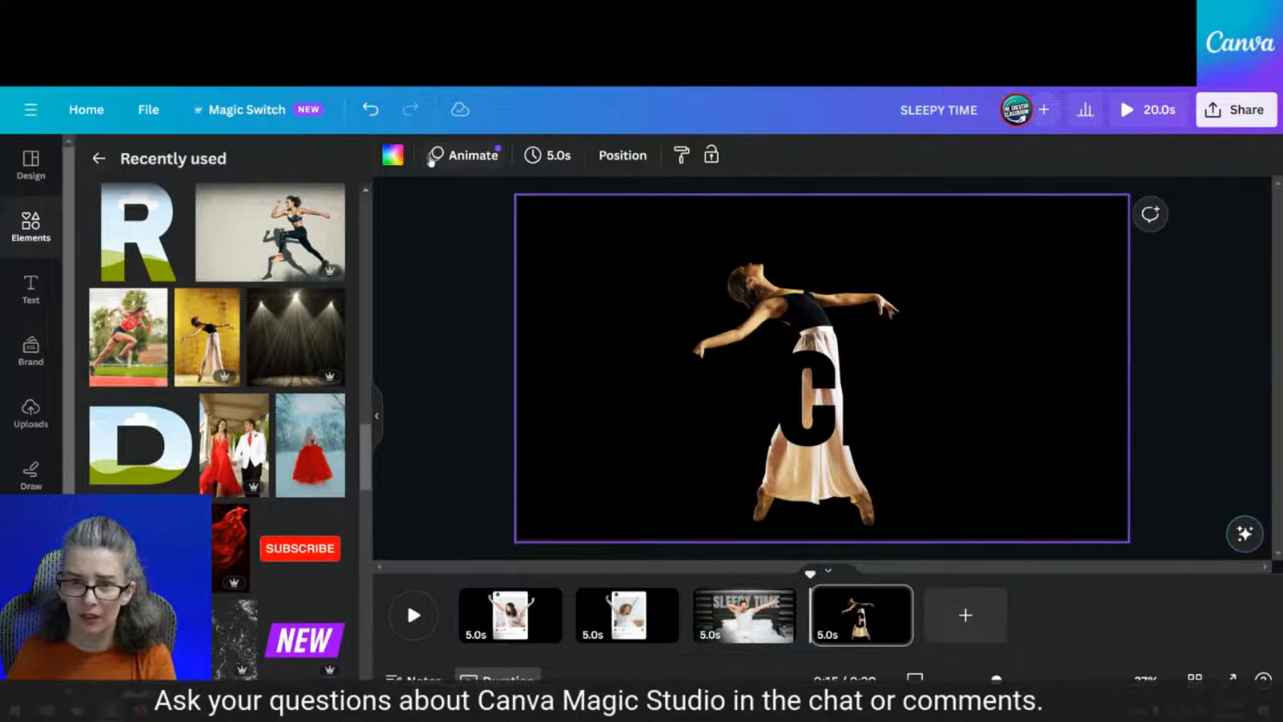
pyautogui.click(393, 155)
pyautogui.click(186, 273)
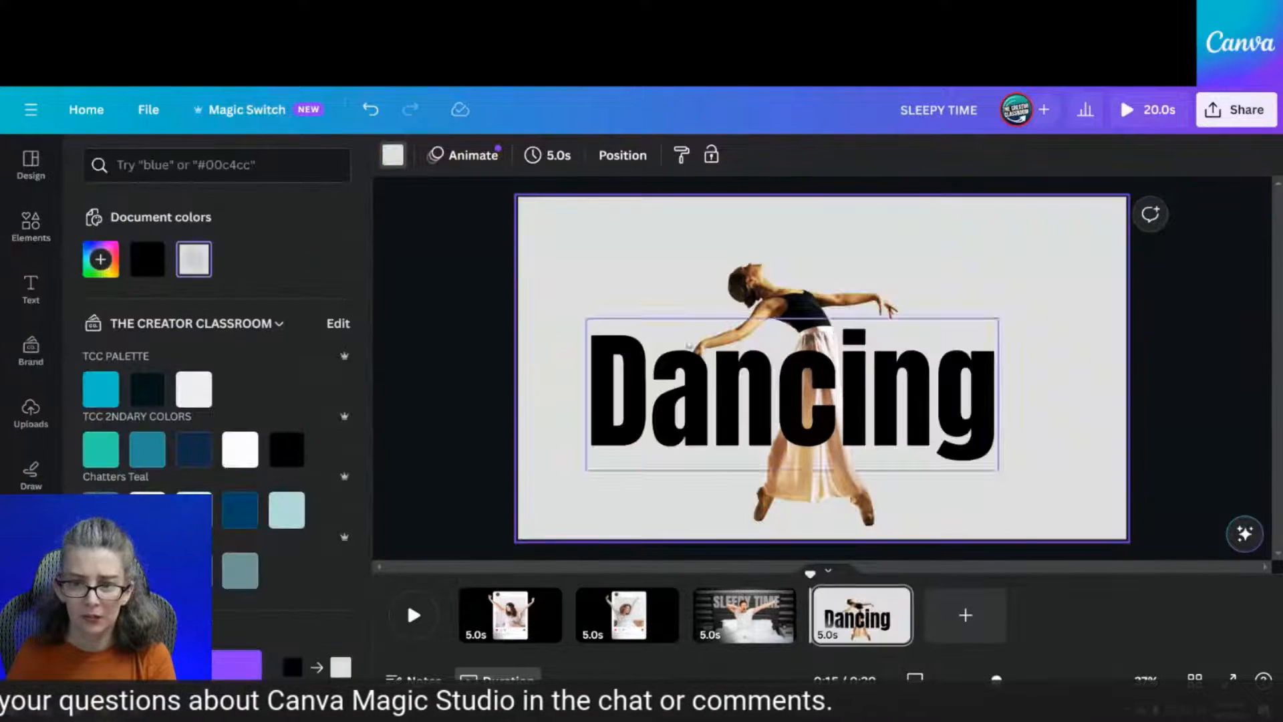
# Enlarge the Dancing title to size 320 and nudge it into place
pyautogui.click(943, 406)
pyautogui.moveTo(943, 406); pyautogui.dragTo(945, 411)
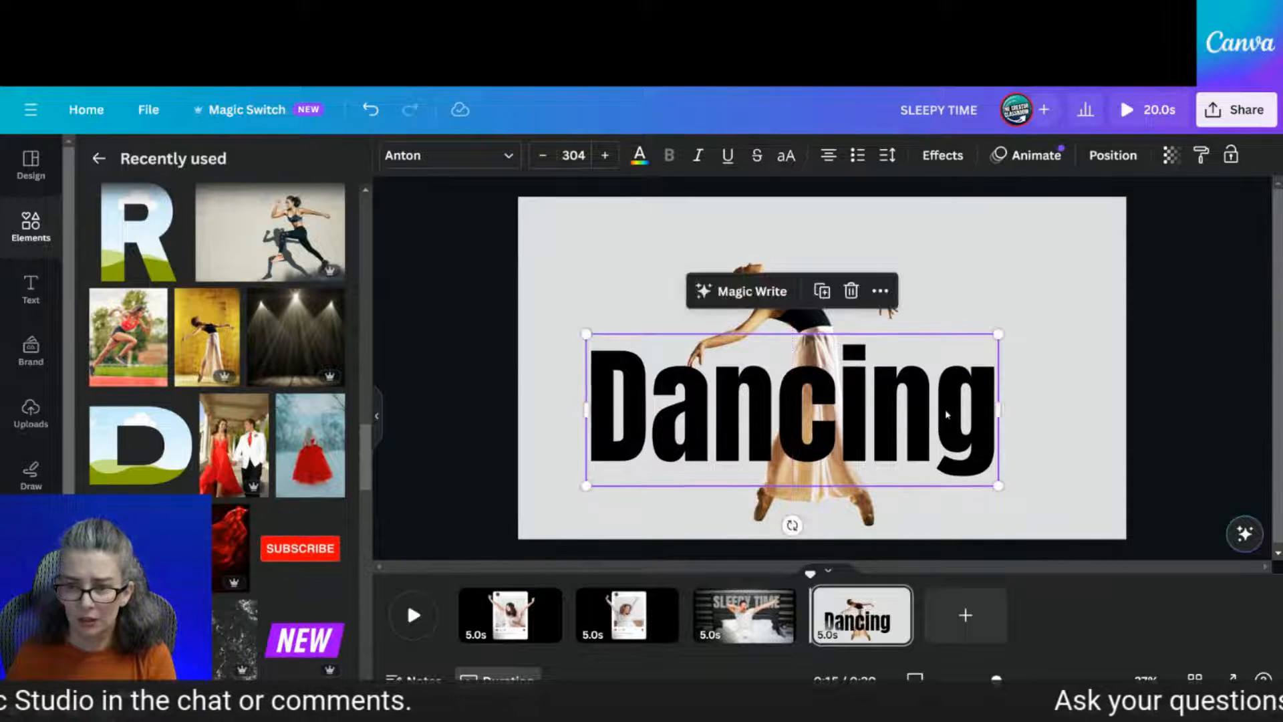
pyautogui.moveTo(999, 333); pyautogui.dragTo(1020, 325)
pyautogui.moveTo(926, 405); pyautogui.dragTo(932, 412)
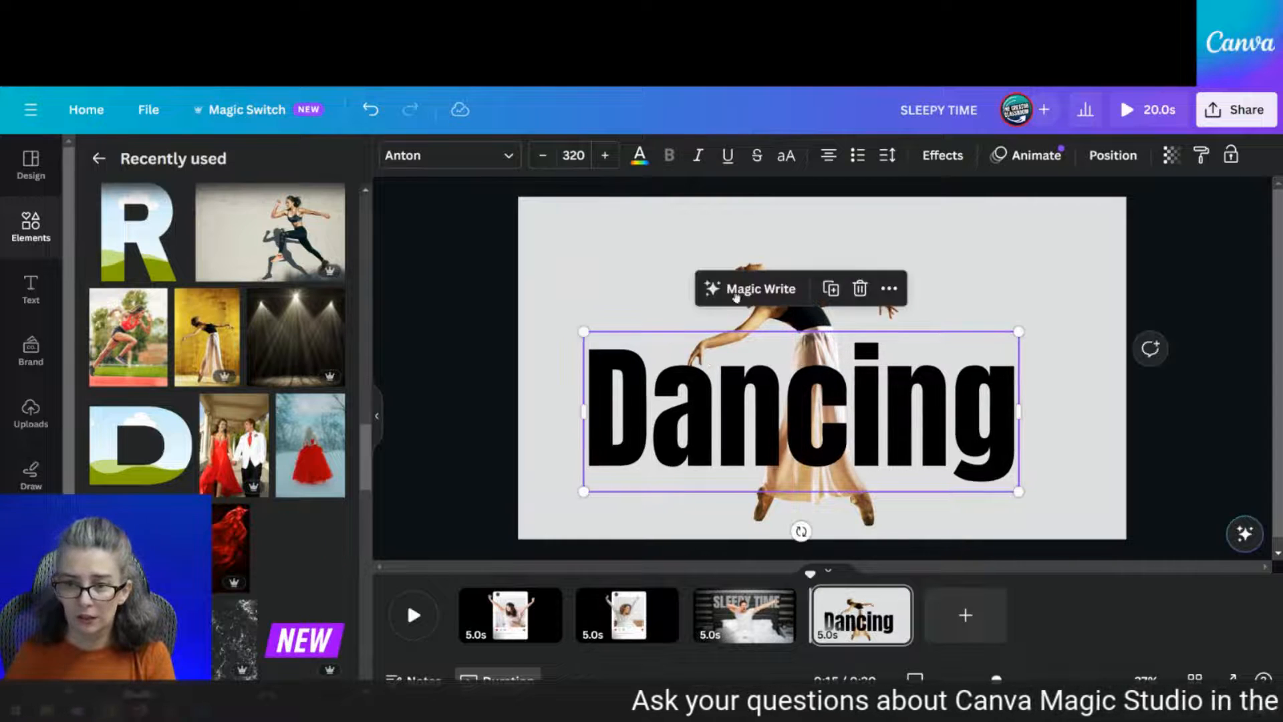
pyautogui.click(673, 254)
# Duplicate the dancer cutout, align the copy over the original and crop it to a narrow strip
pyautogui.click(766, 294)
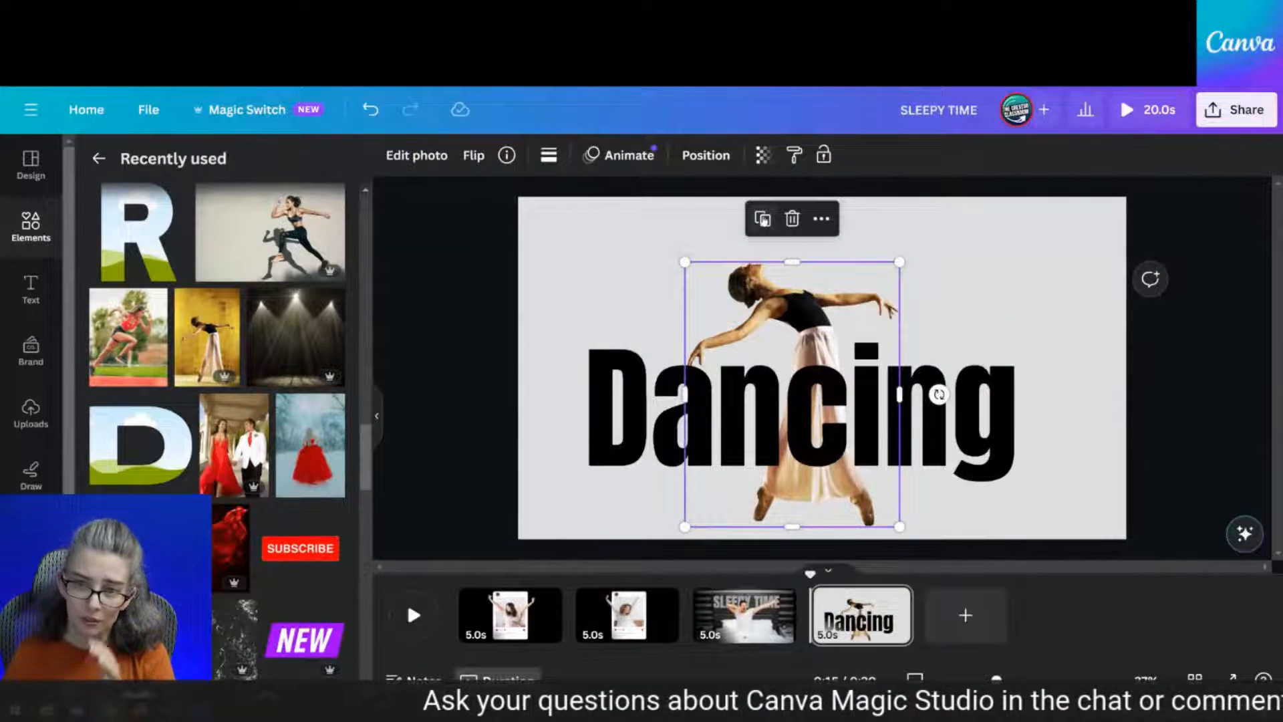
pyautogui.click(764, 219)
pyautogui.moveTo(817, 318); pyautogui.dragTo(811, 312)
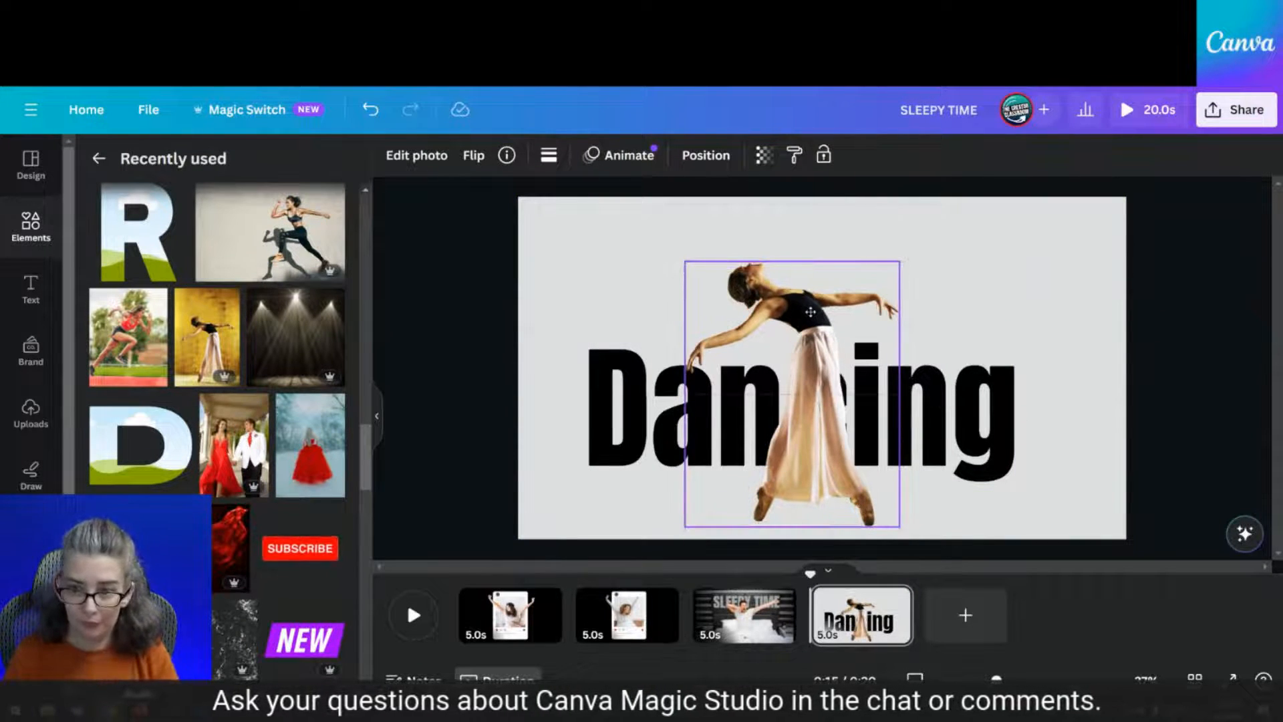
pyautogui.moveTo(689, 374); pyautogui.dragTo(788, 391)
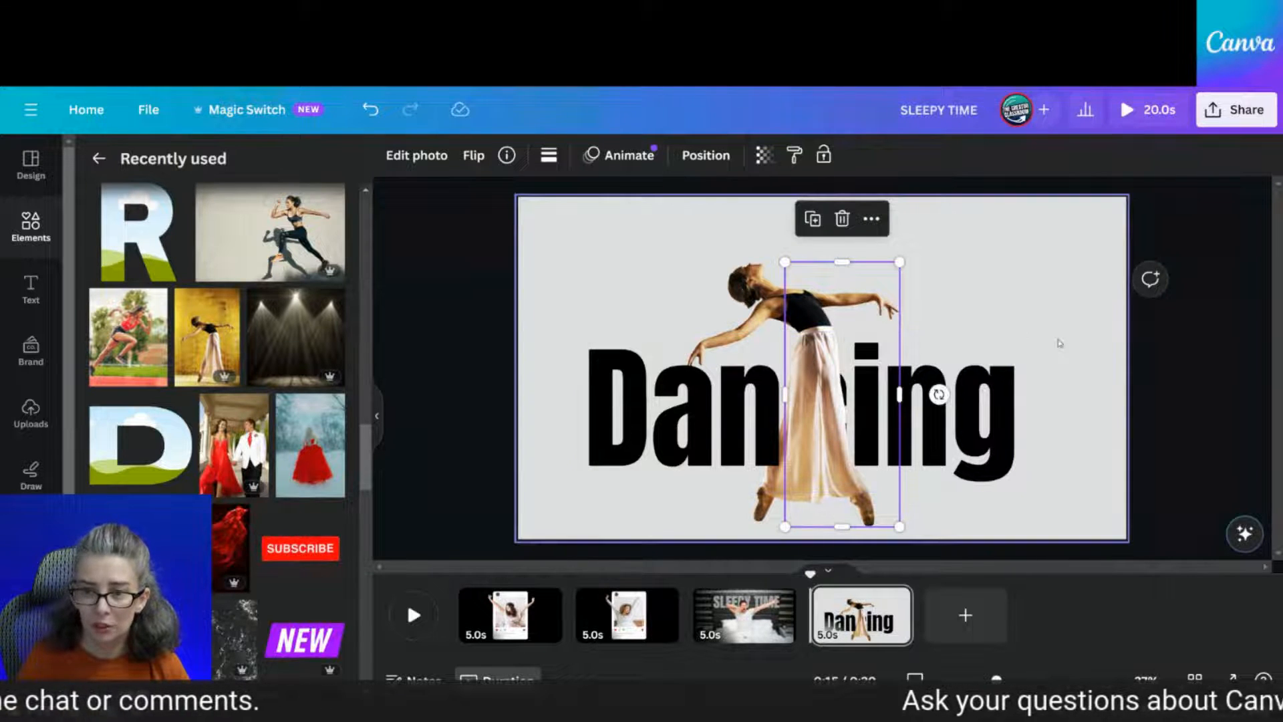
# Move the front dancer copy to the left
pyautogui.click(1094, 285)
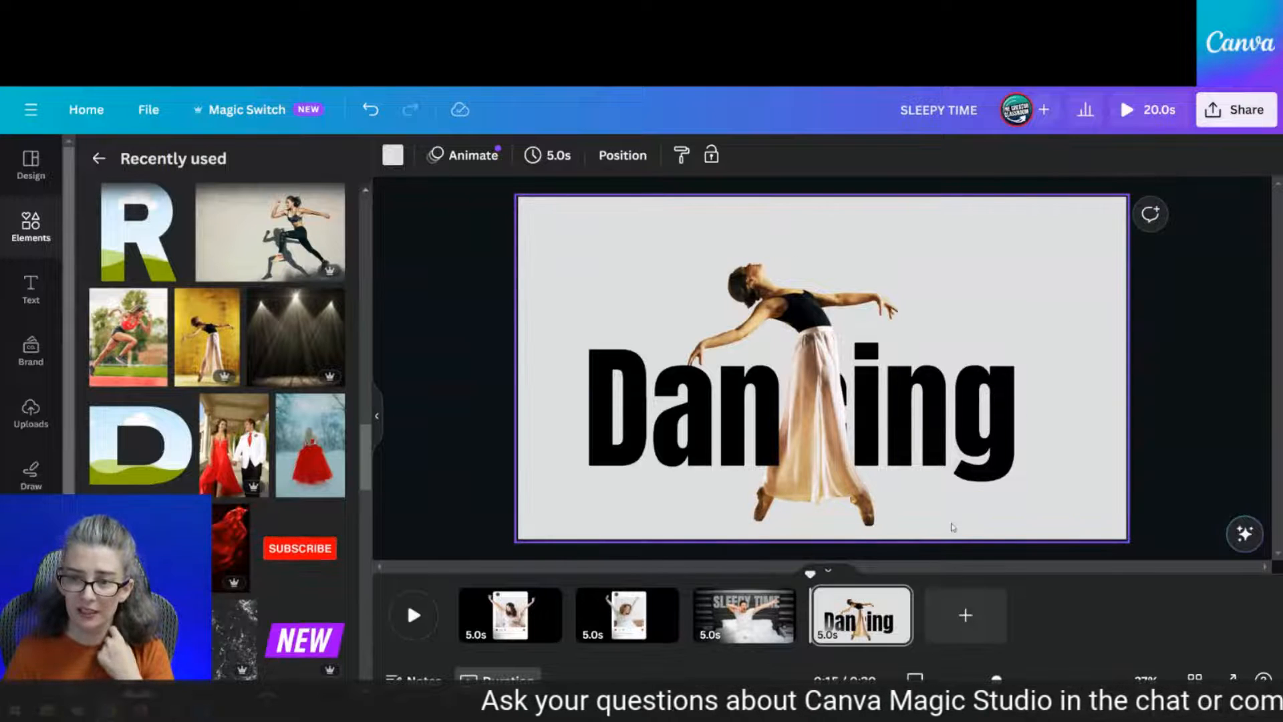
pyautogui.click(810, 468)
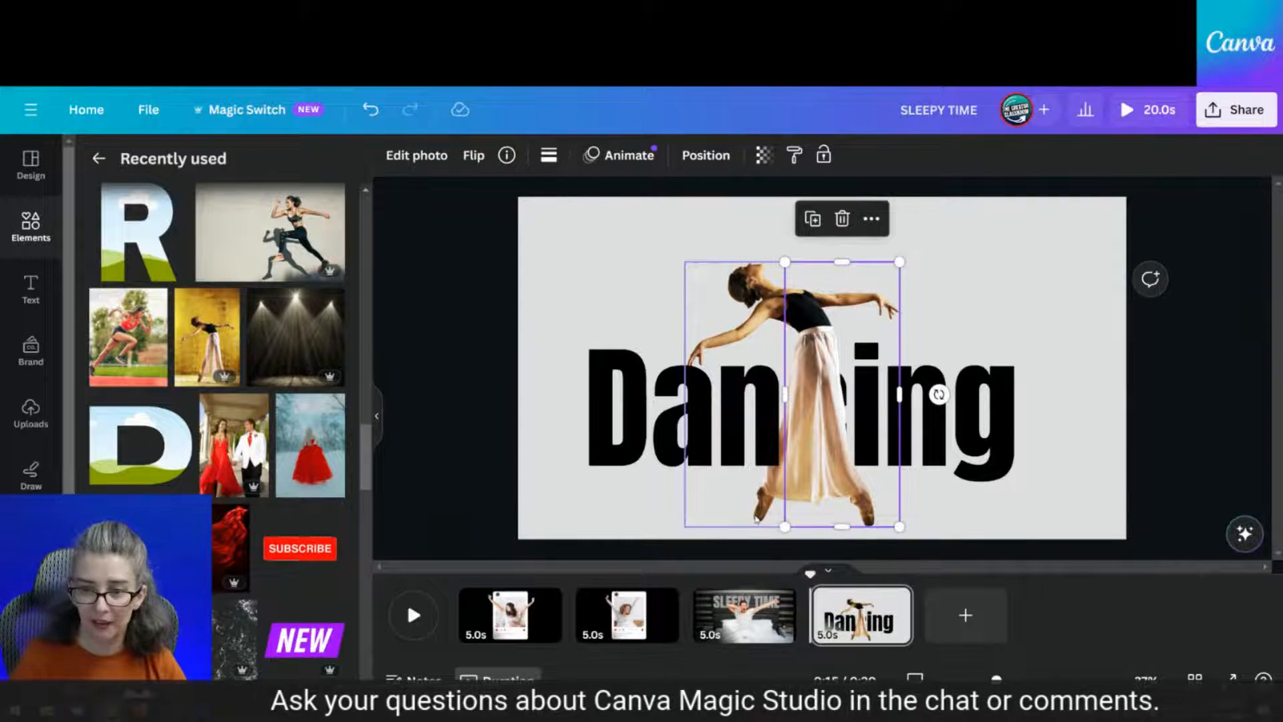
pyautogui.press('capslock')
pyautogui.moveTo(813, 513); pyautogui.dragTo(787, 512)
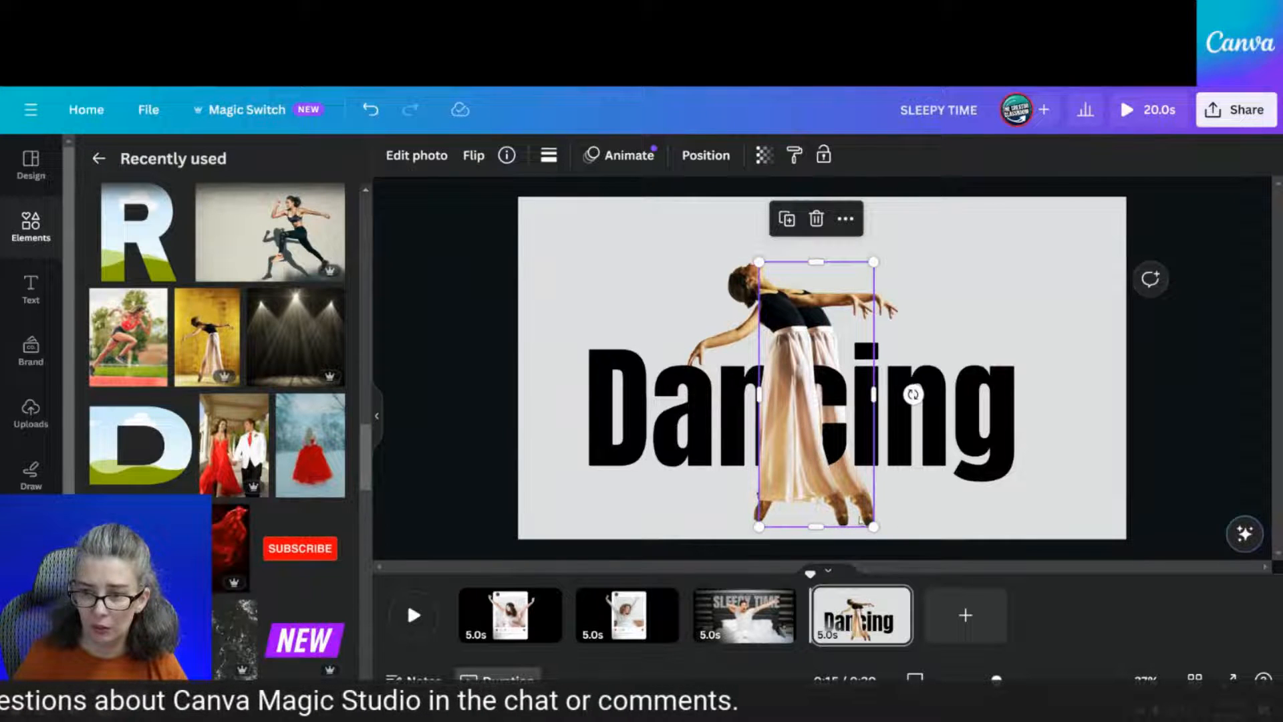
# Undo the copy's move, then select both dancer layers in Layers and shift them left together
pyautogui.click(370, 109)
pyautogui.click(706, 155)
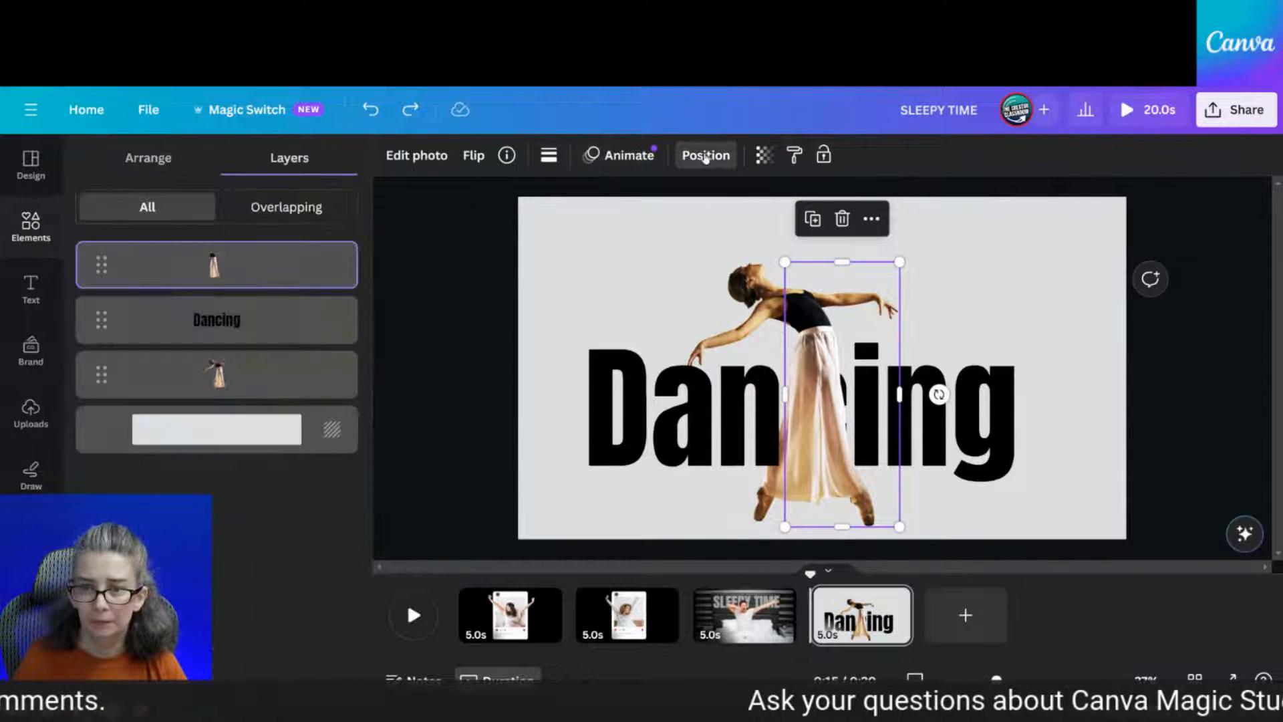
pyautogui.keyDown('shift'); pyautogui.click(279, 376); pyautogui.keyUp('shift')
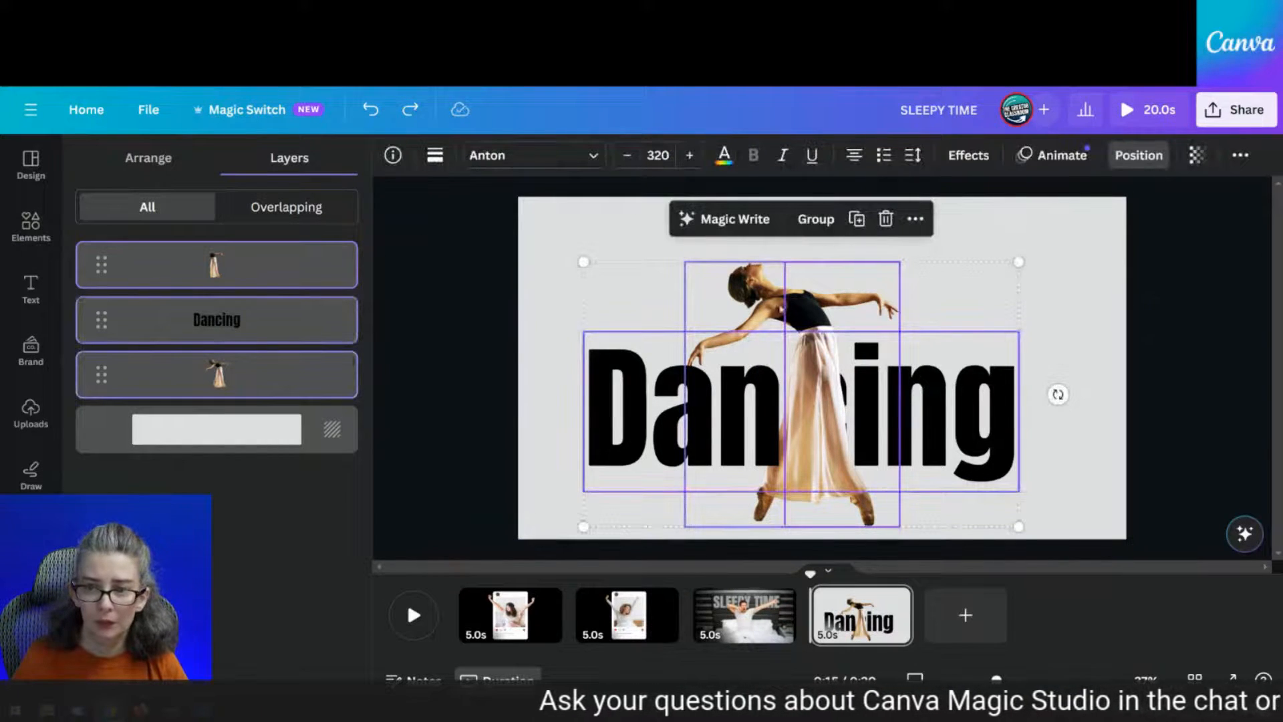
pyautogui.click(250, 261)
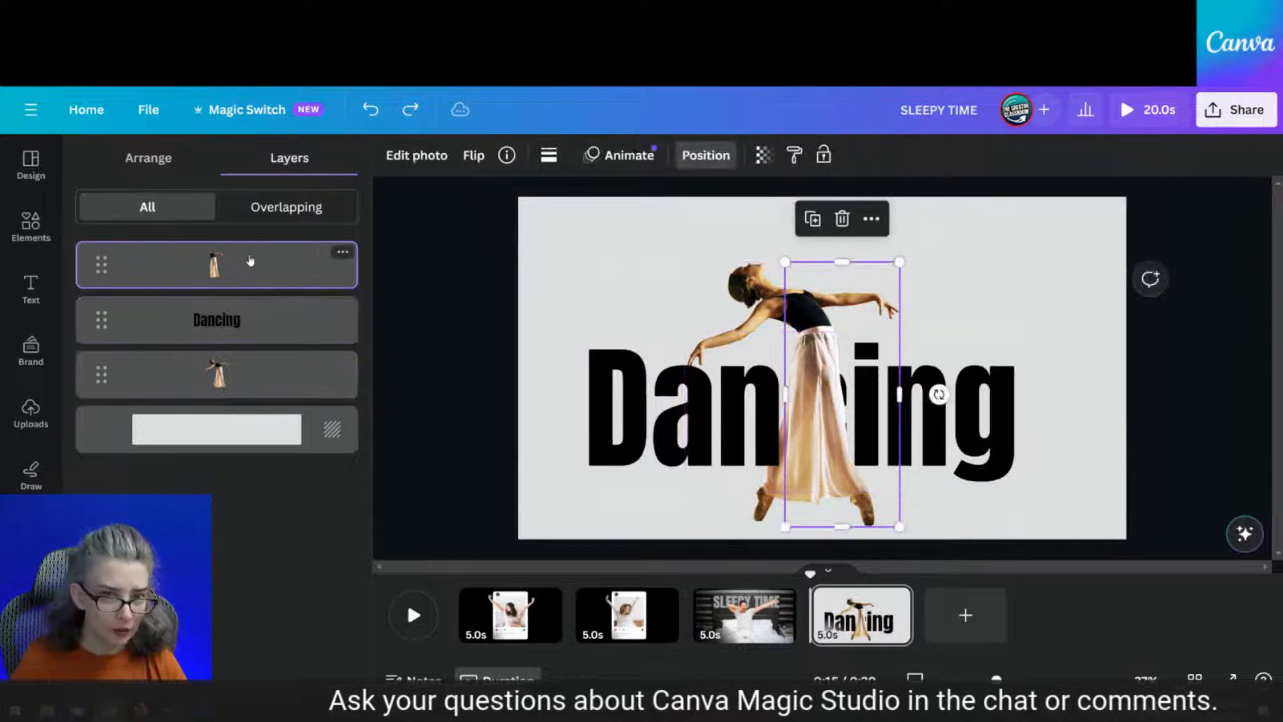
pyautogui.keyDown('shift'); pyautogui.click(220, 382); pyautogui.keyUp('shift')
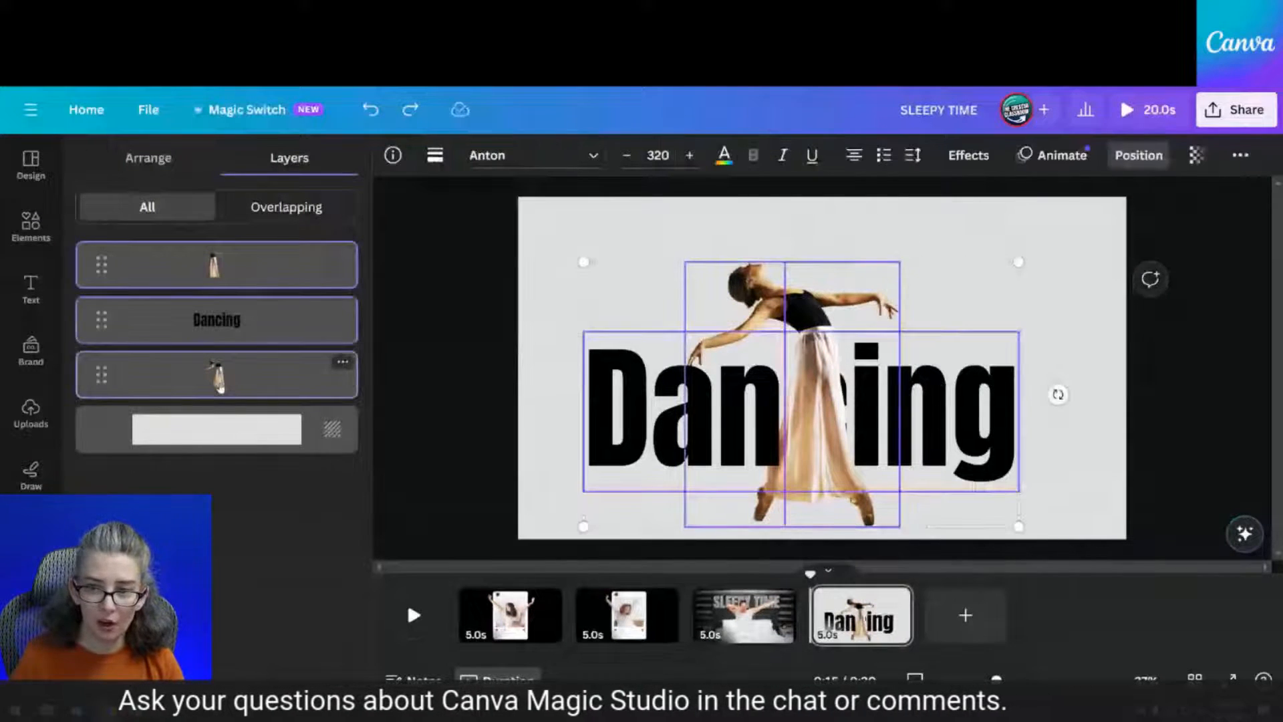
pyautogui.click(267, 264)
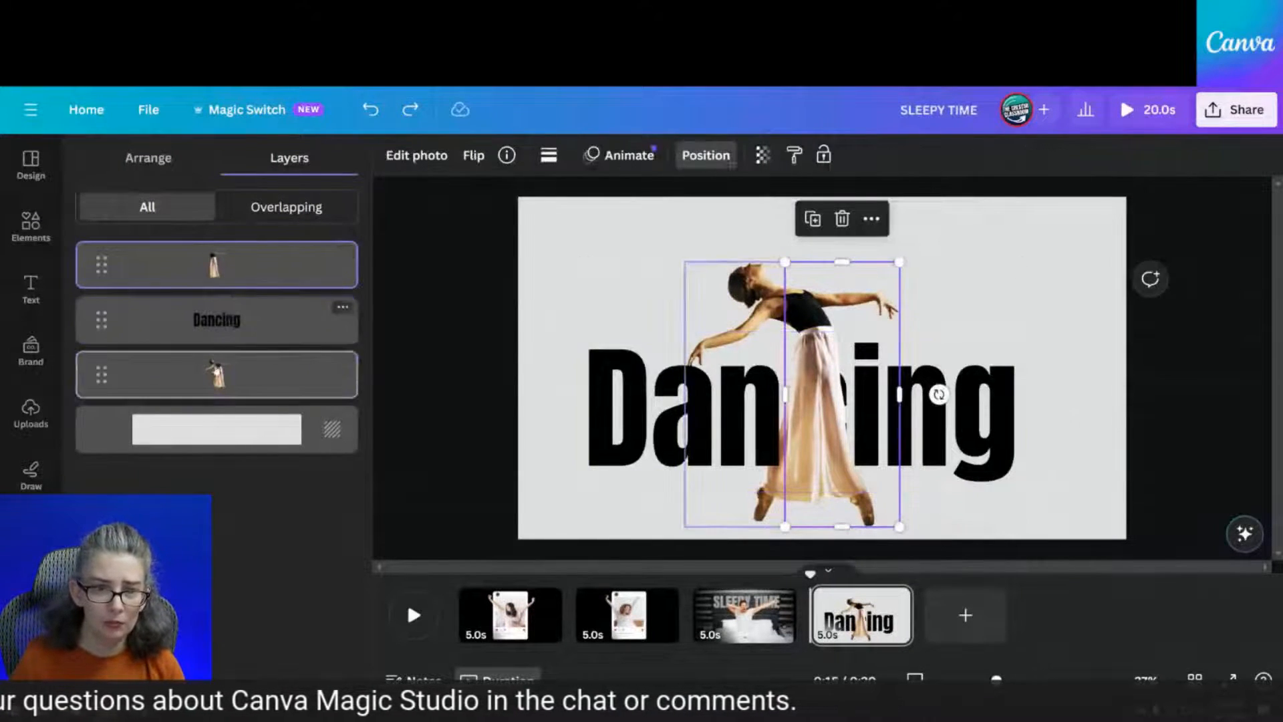
pyautogui.keyDown('shift'); pyautogui.click(221, 374); pyautogui.keyUp('shift')
pyautogui.moveTo(839, 292); pyautogui.dragTo(817, 286)
# Trim the front dancer copy's left edge narrower
pyautogui.click(1122, 260)
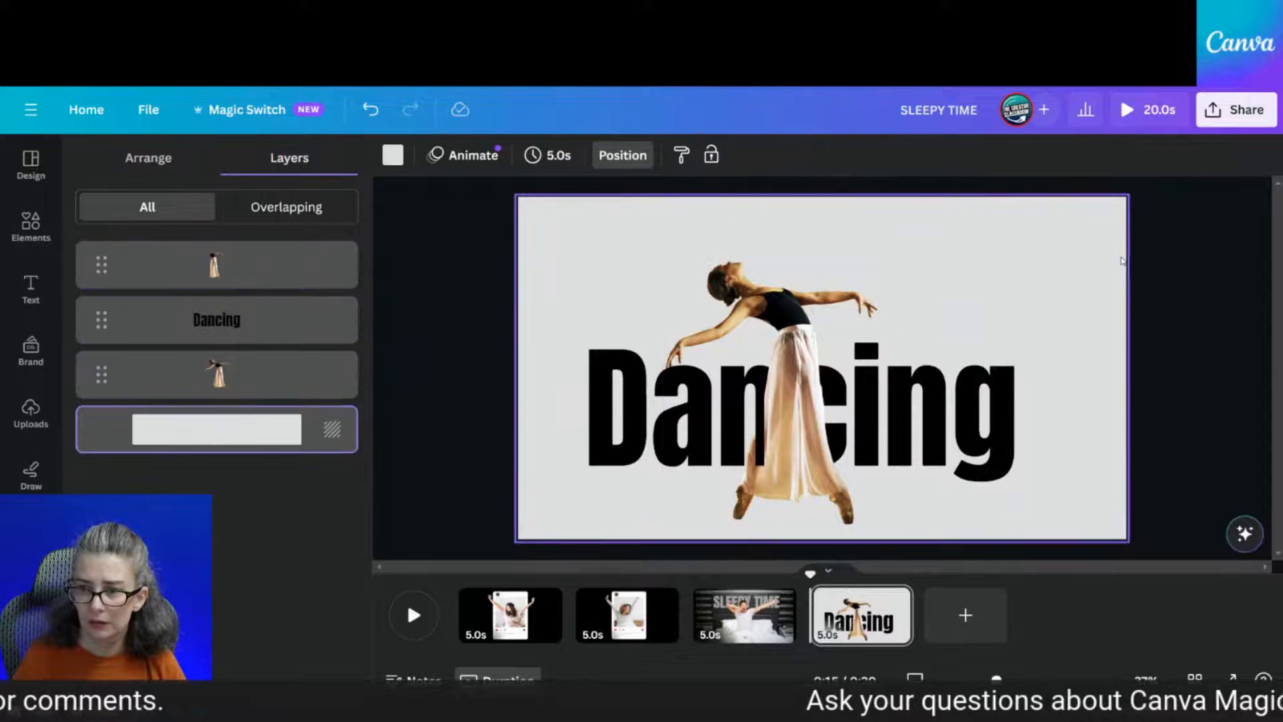
pyautogui.click(793, 388)
pyautogui.moveTo(762, 391); pyautogui.dragTo(782, 394)
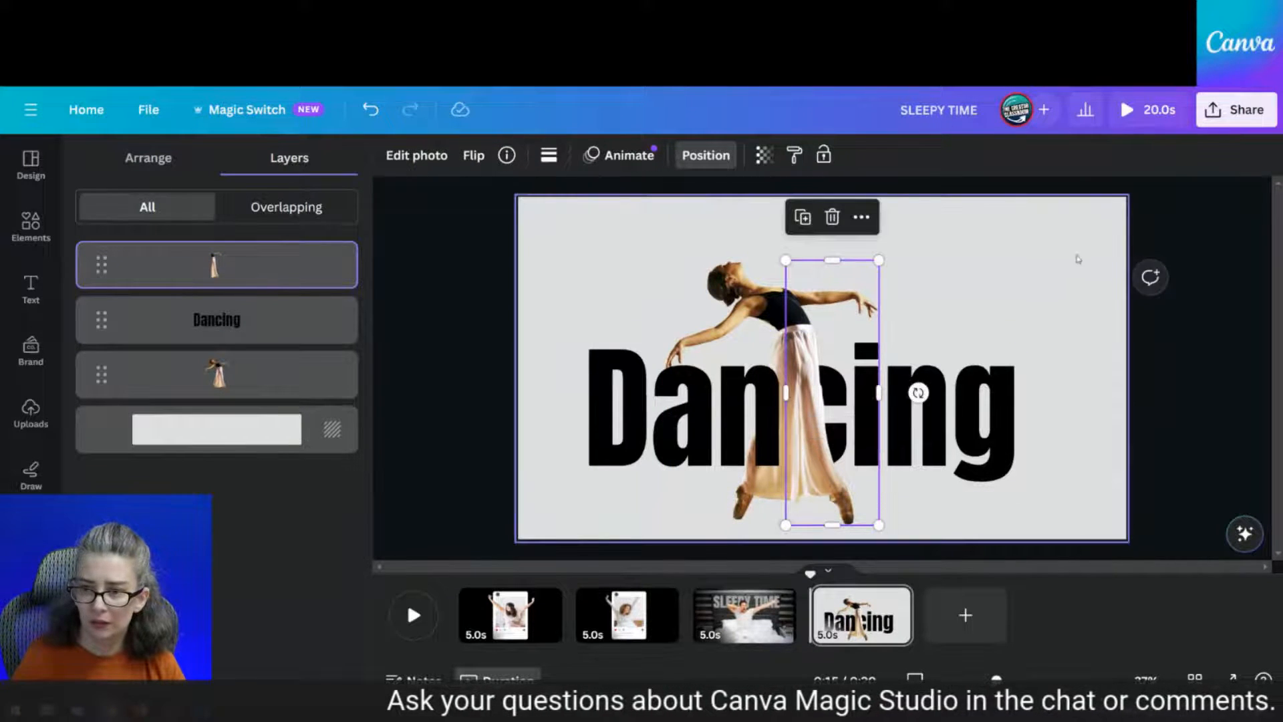
pyautogui.click(1099, 241)
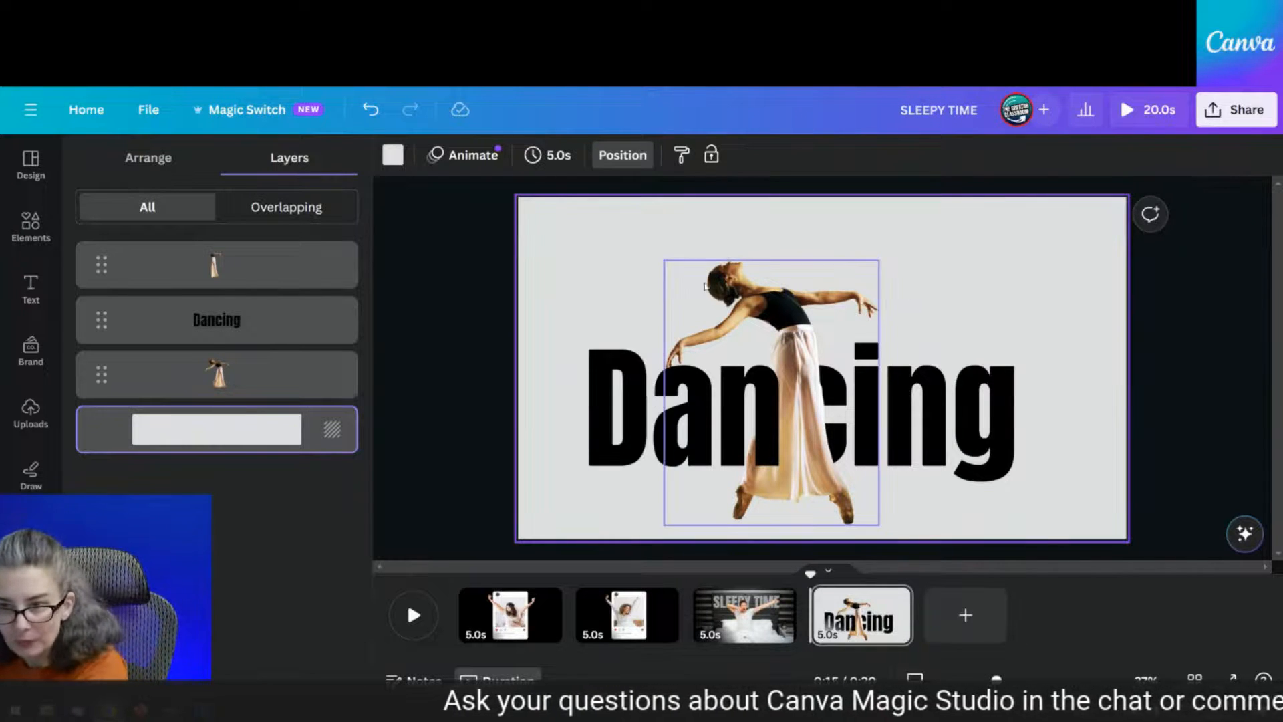
# Nudge the Dancing title slightly to the right
pyautogui.click(776, 304)
pyautogui.click(627, 421)
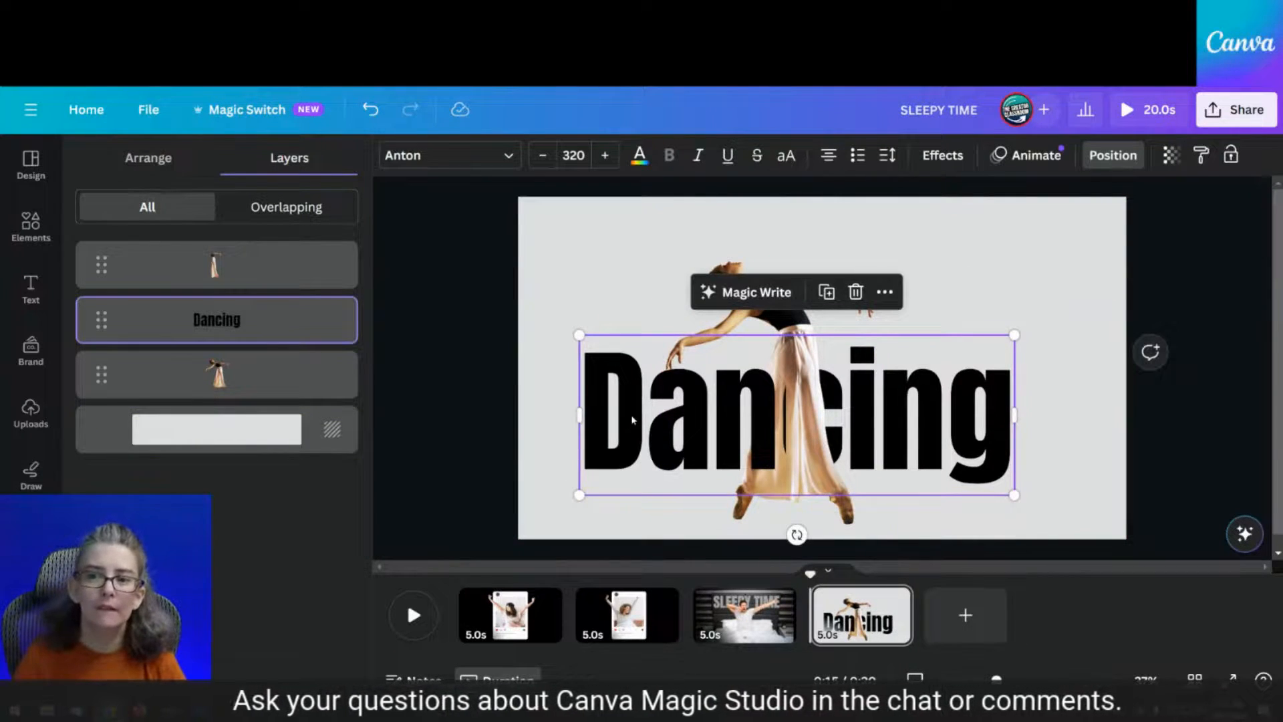
pyautogui.moveTo(632, 420); pyautogui.dragTo(647, 417)
pyautogui.click(530, 290)
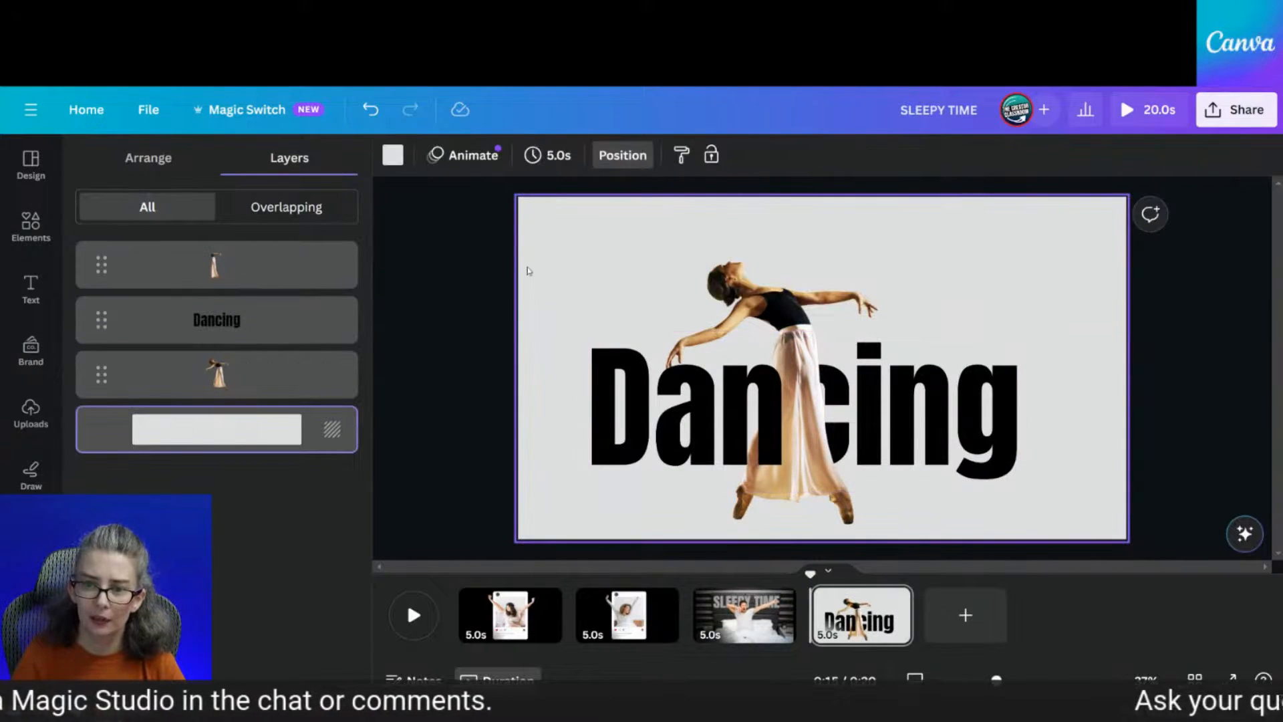
# Download both dancers and the title as a selection PNG at 2.25× size
pyautogui.moveTo(525, 238); pyautogui.dragTo(1115, 539)
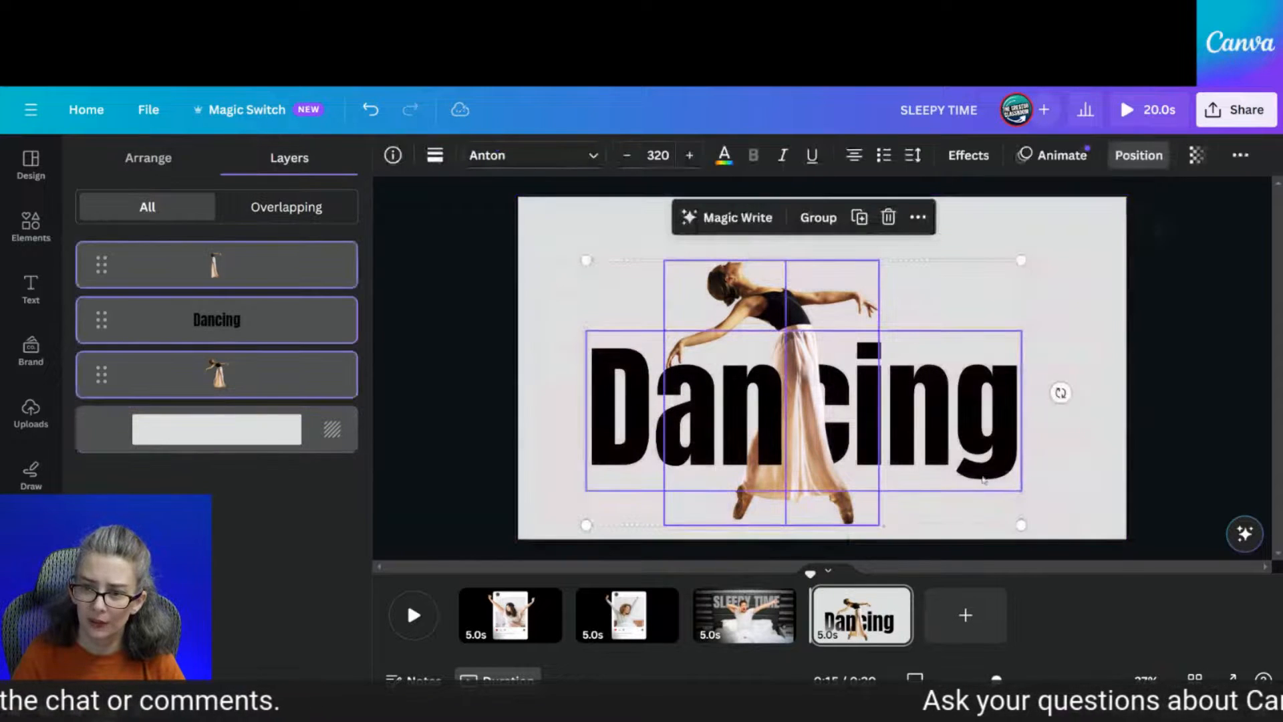
pyautogui.rightClick(959, 462)
pyautogui.click(1009, 669)
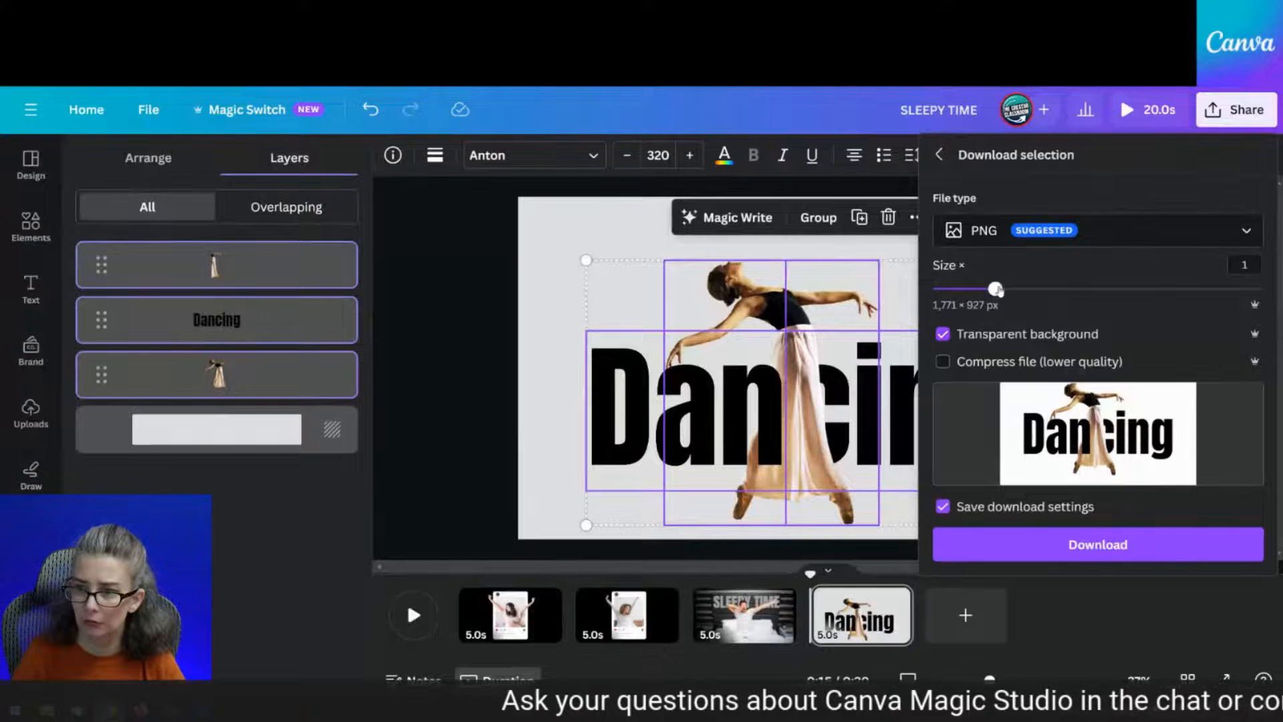
pyautogui.moveTo(998, 291); pyautogui.dragTo(1156, 291)
pyautogui.click(1098, 544)
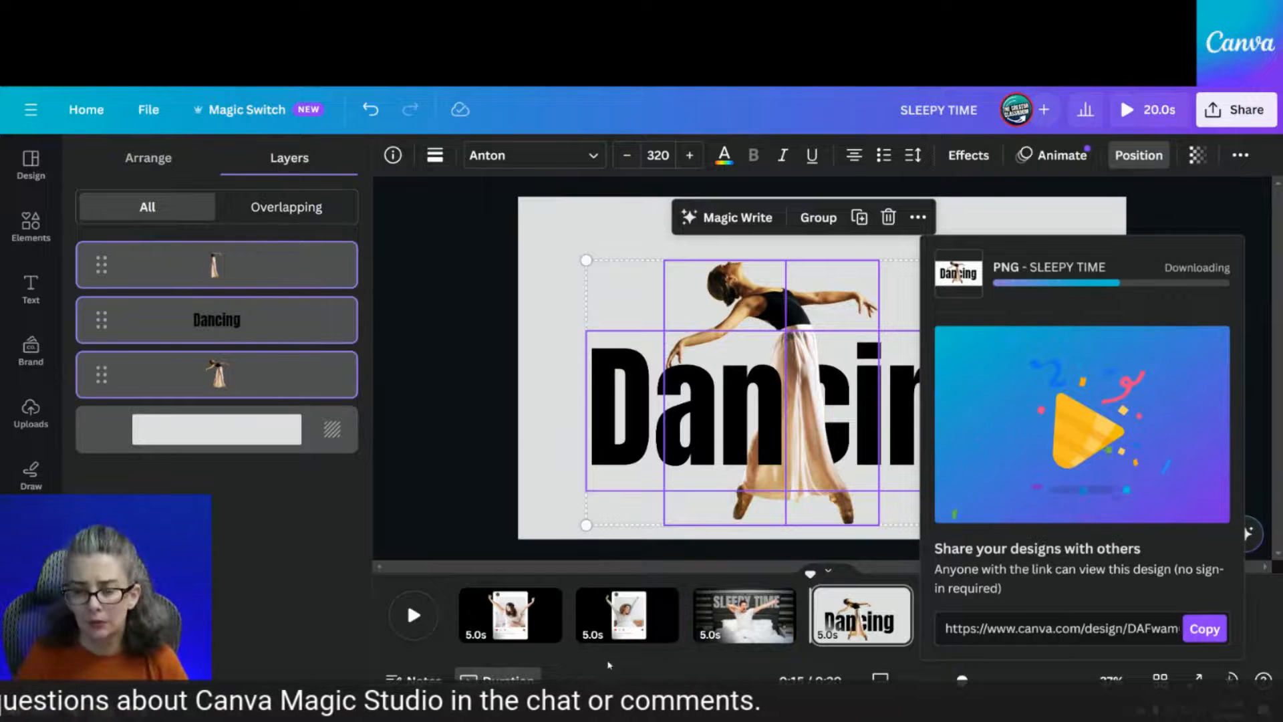
pyautogui.click(535, 448)
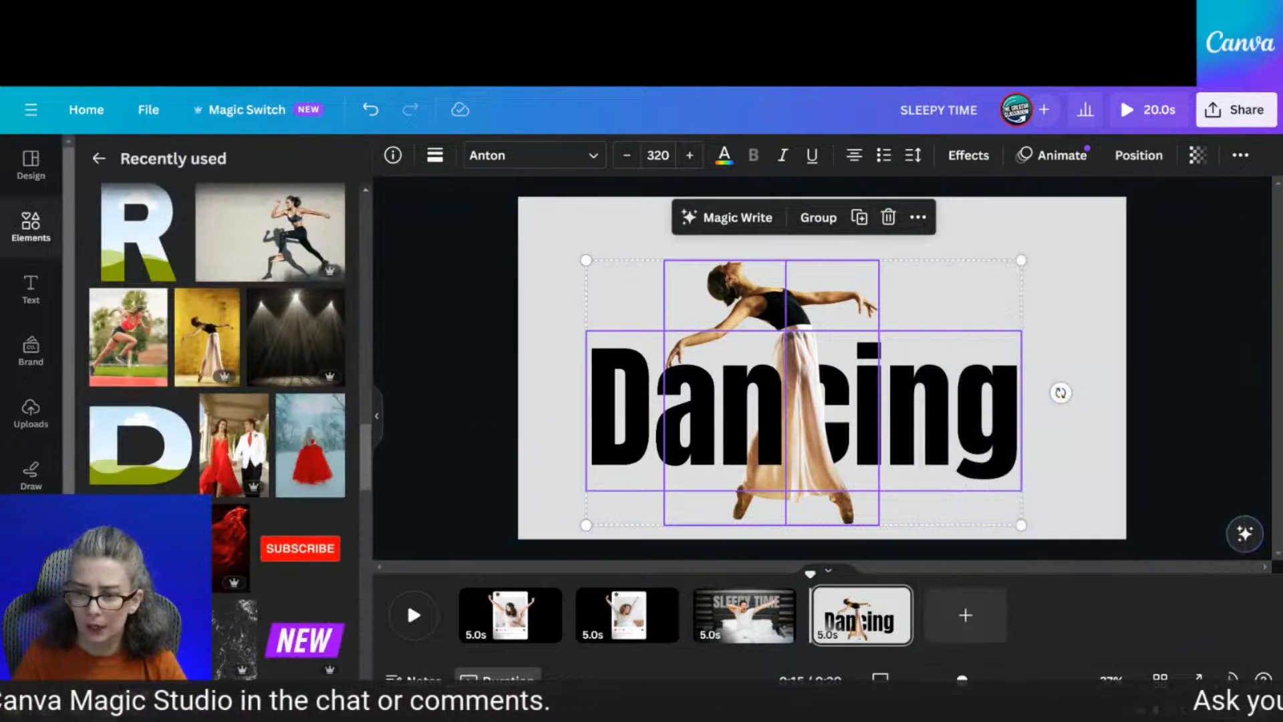
# Place the downloaded Dancing PNG on the empty fifth slide and nudge it into place
pyautogui.click(965, 621)
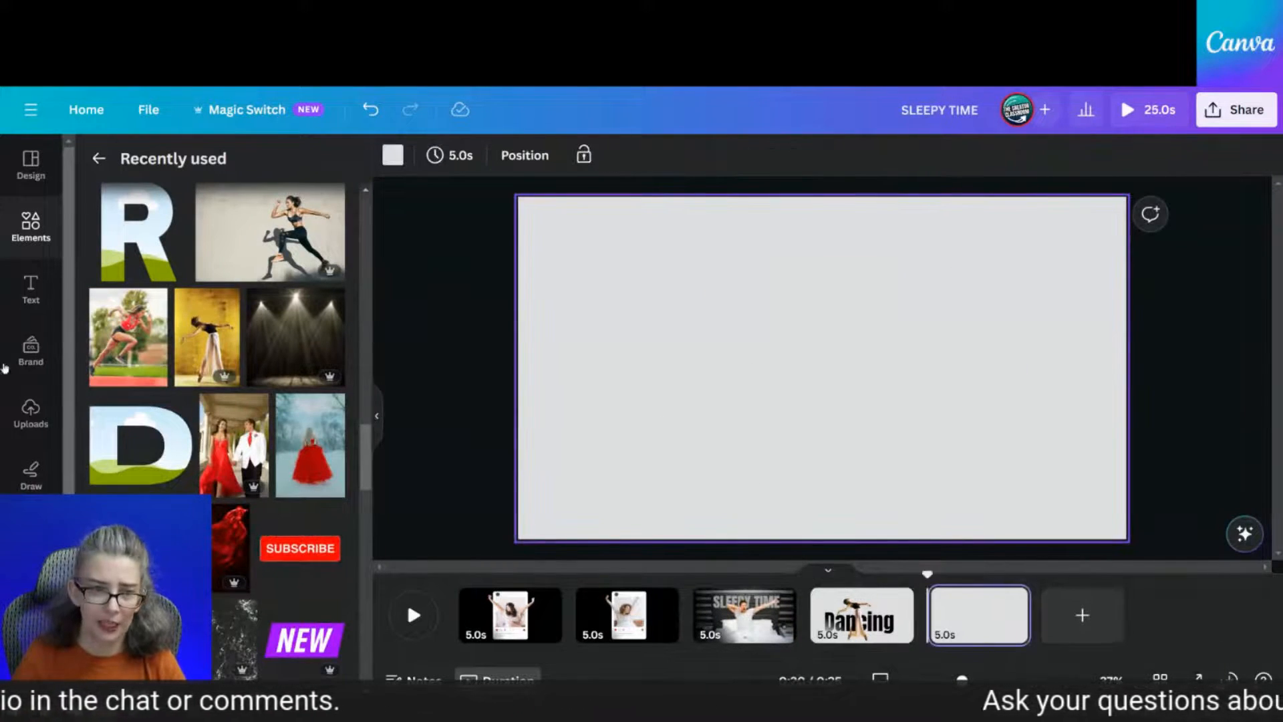
pyautogui.moveTo(1020, 213); pyautogui.dragTo(650, 364)
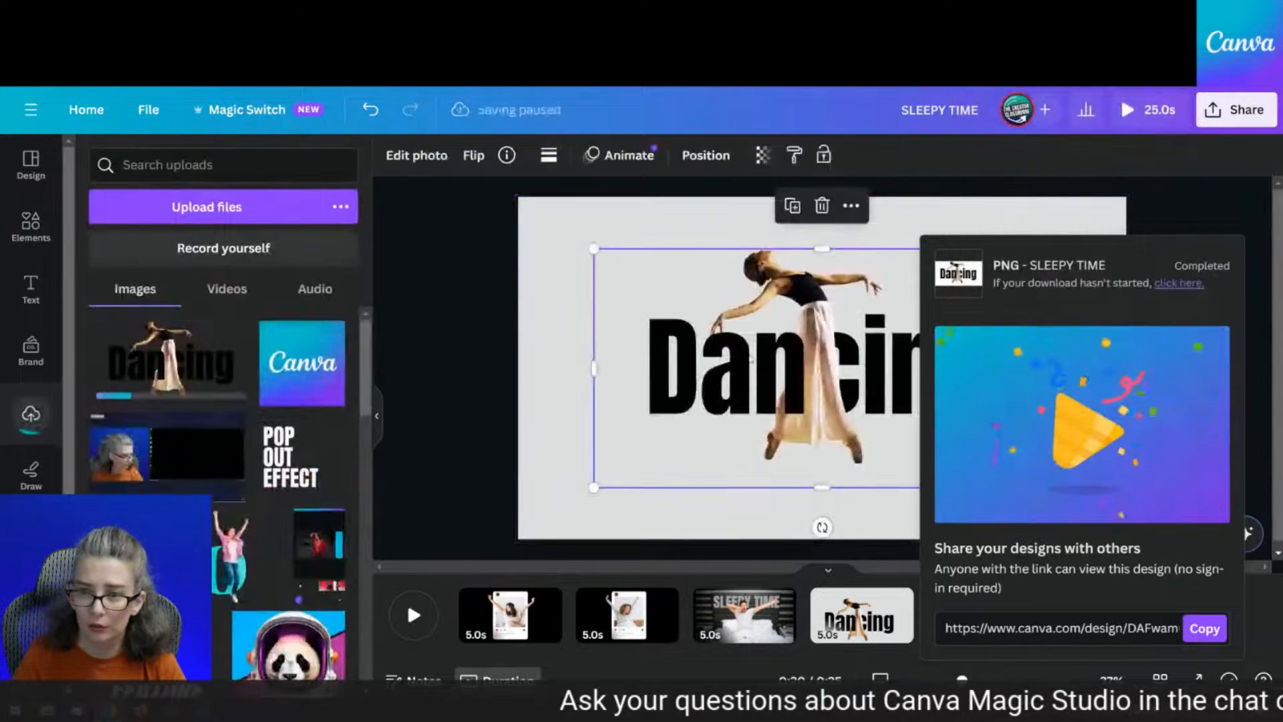
pyautogui.moveTo(763, 369); pyautogui.dragTo(747, 377)
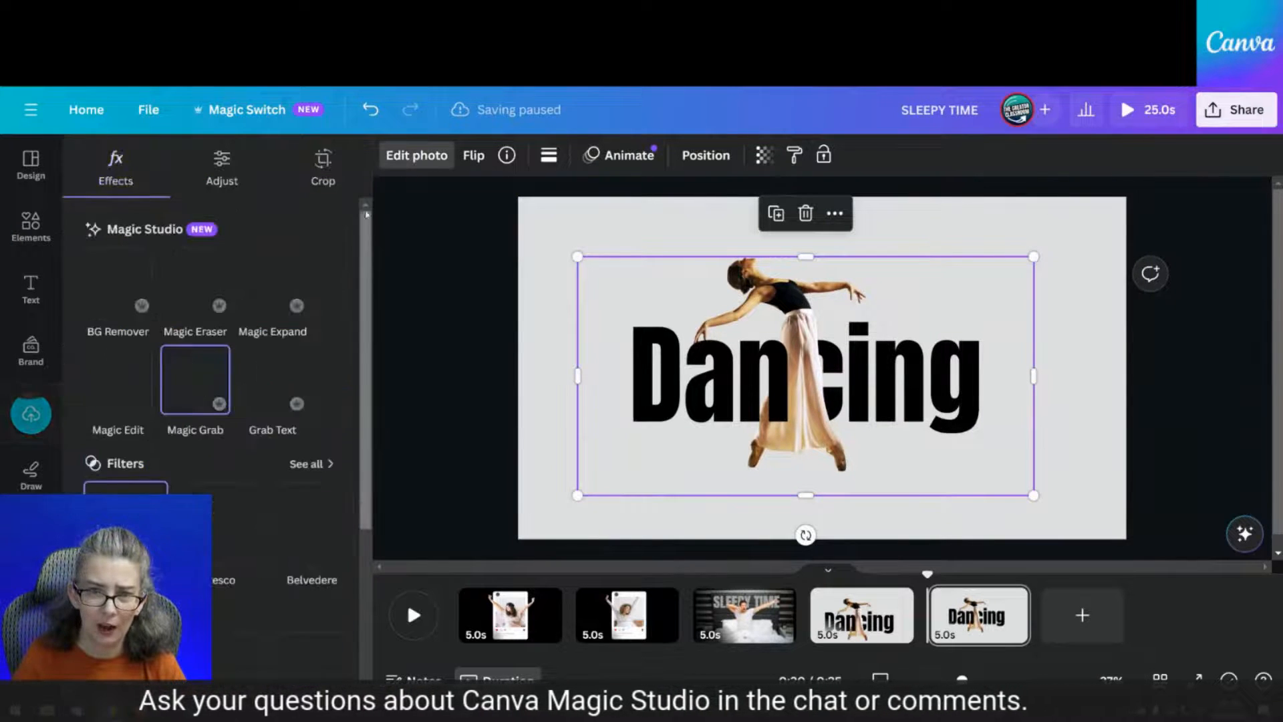
# Give the Dancing image an Outline shadow of size 22 in light pink #FFA6A6
pyautogui.scroll(-3, 139, 483)
pyautogui.click(139, 483)
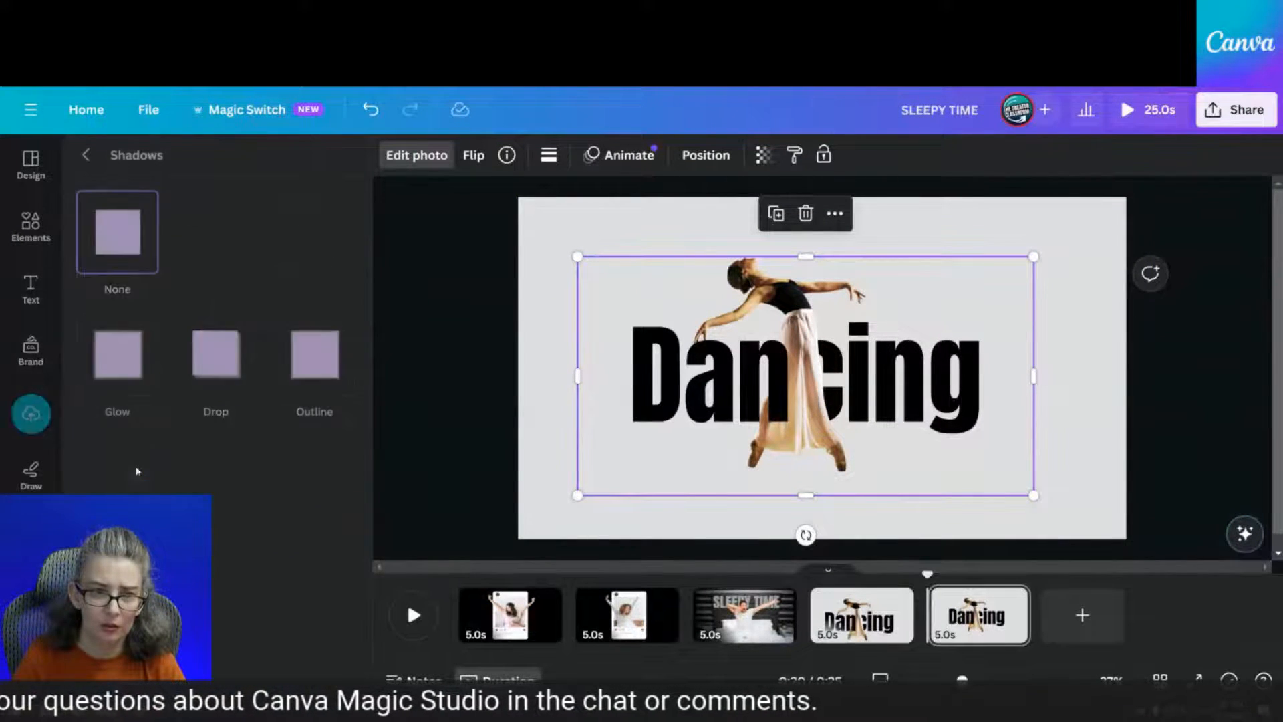
pyautogui.click(296, 369)
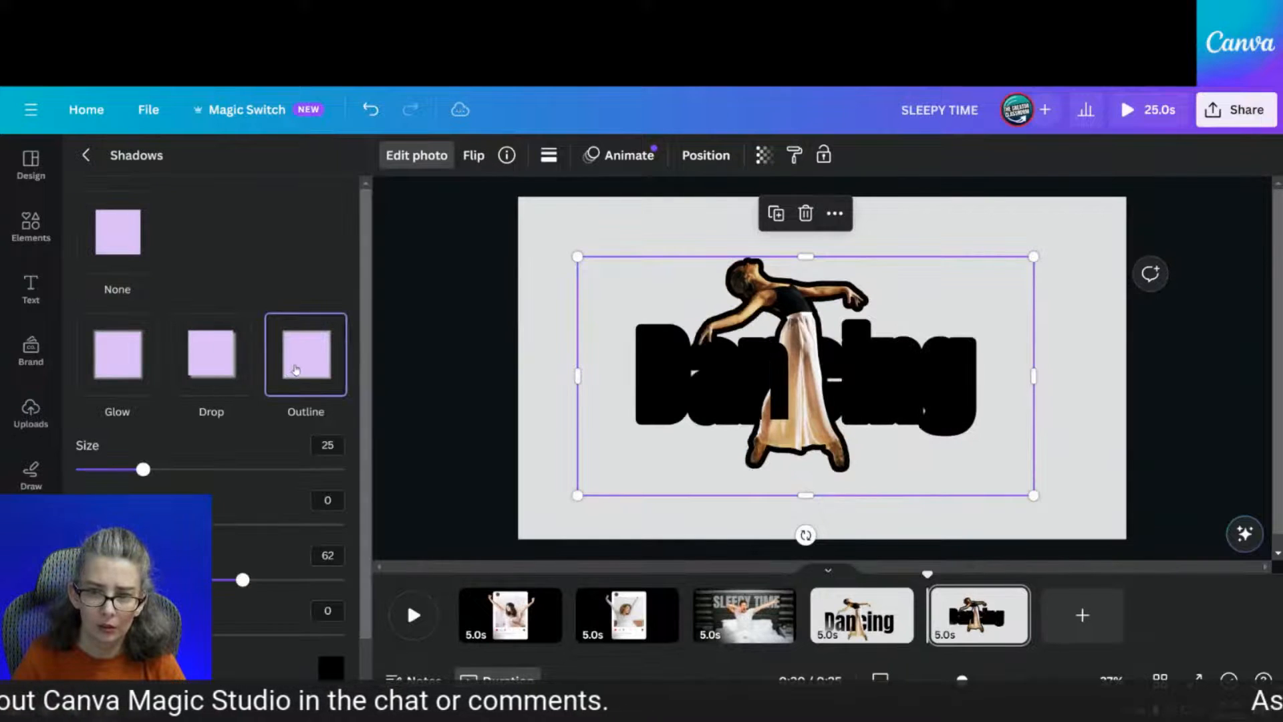
pyautogui.click(331, 668)
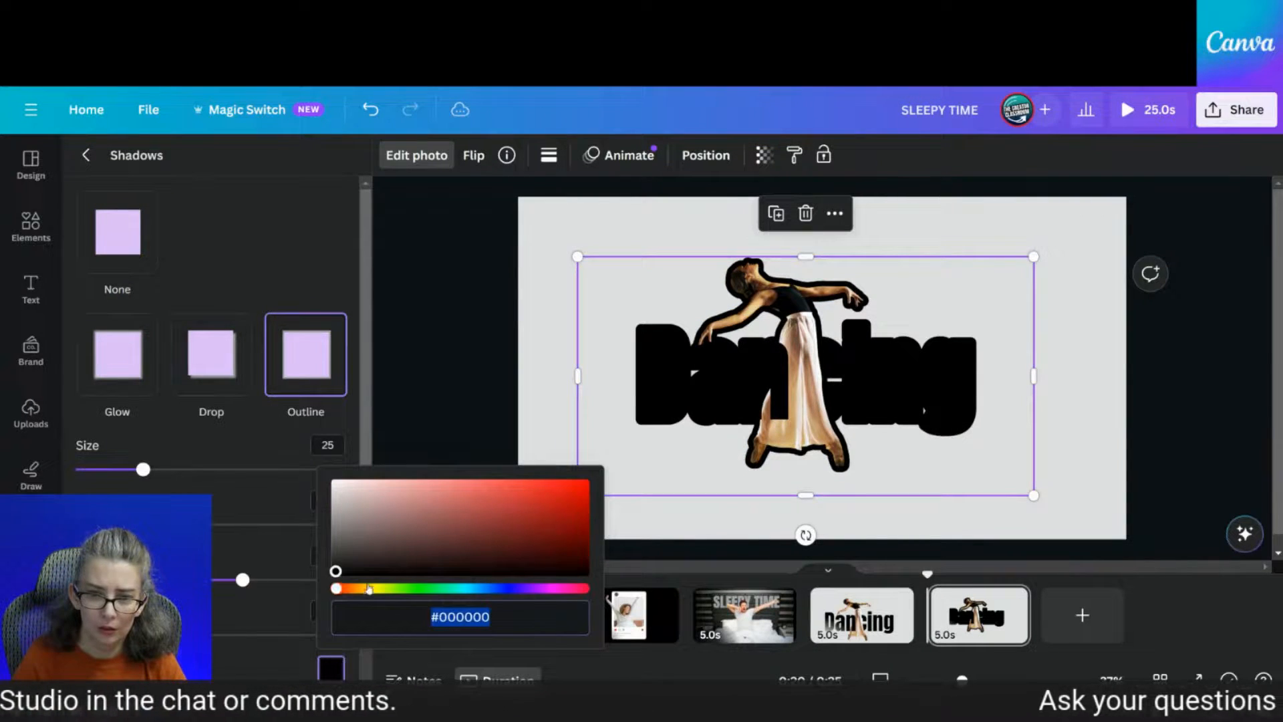
pyautogui.moveTo(363, 502); pyautogui.dragTo(391, 429)
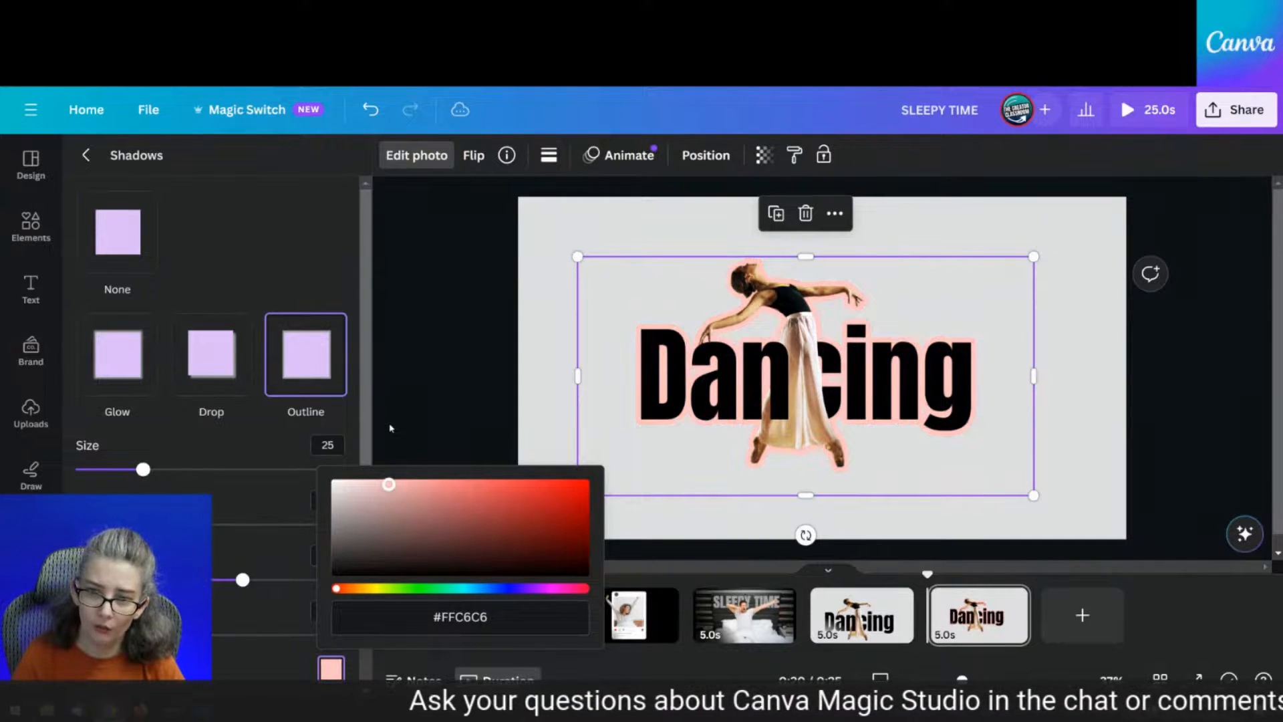
pyautogui.moveTo(122, 471); pyautogui.dragTo(135, 470)
pyautogui.click(331, 667)
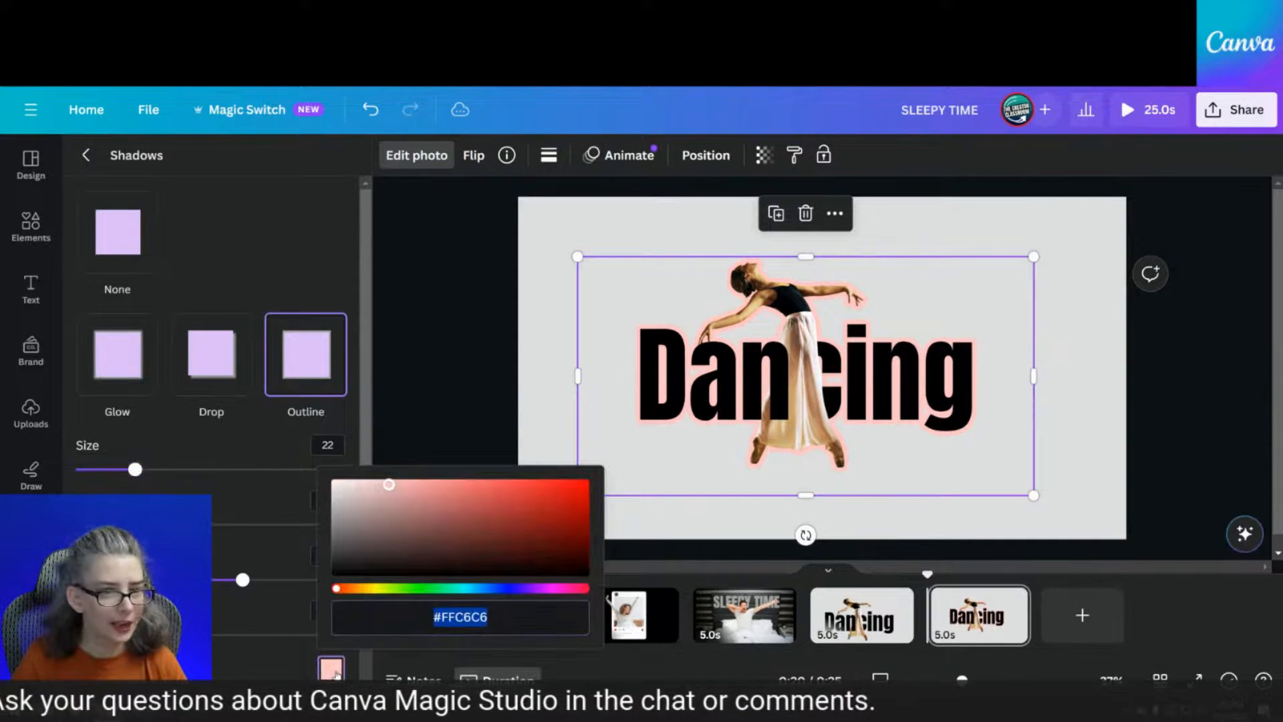
pyautogui.moveTo(579, 492)
pyautogui.mouseDown()
pyautogui.moveTo(553, 530)
pyautogui.moveTo(492, 484)
pyautogui.moveTo(430, 482)
pyautogui.moveTo(433, 498)
pyautogui.moveTo(423, 478)
pyautogui.mouseUp()
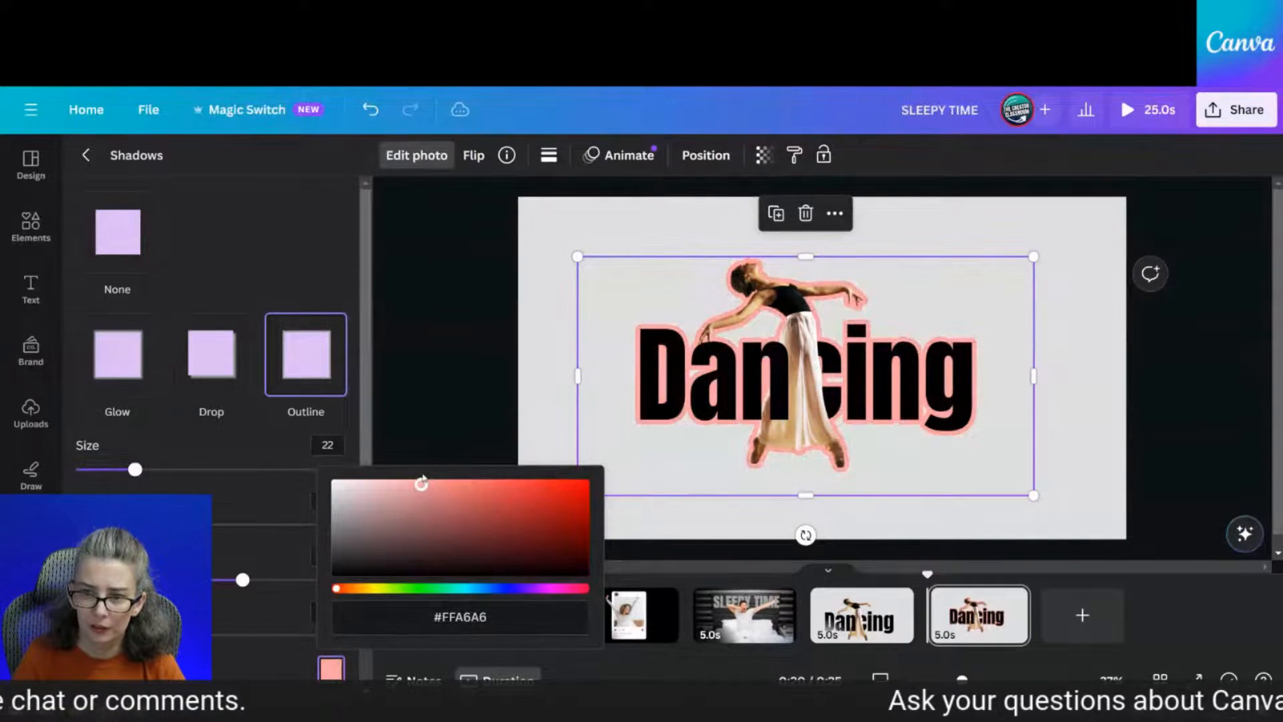
pyautogui.click(451, 612)
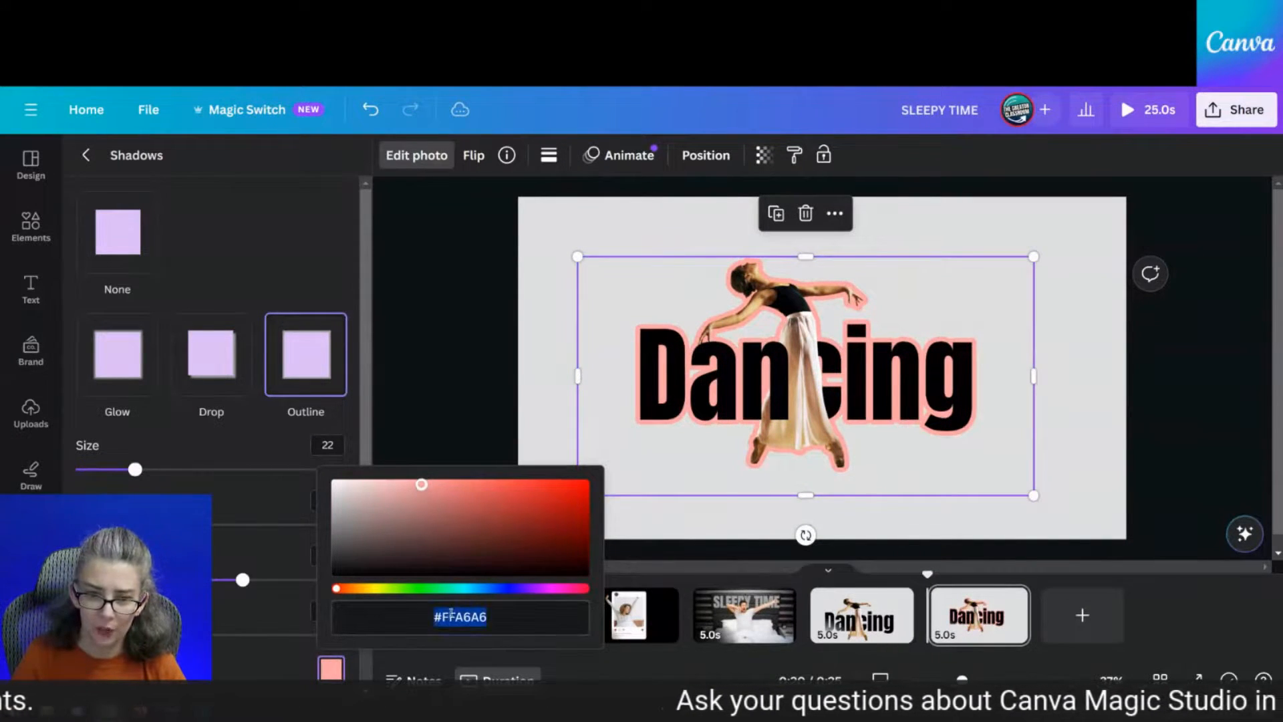
pyautogui.click(559, 364)
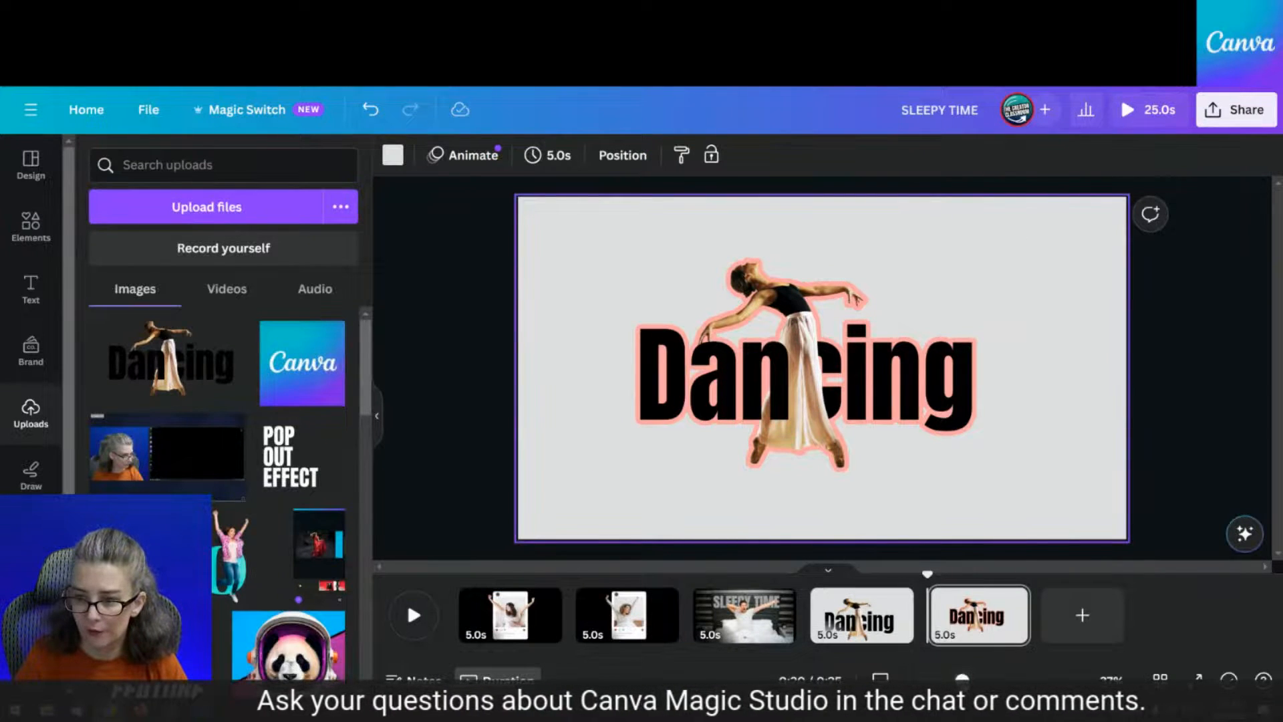
# Draw a thick pink stroke across Dancing with pen colour #FFA6A6 and weight 36
pyautogui.moveTo(961, 679); pyautogui.dragTo(988, 678)
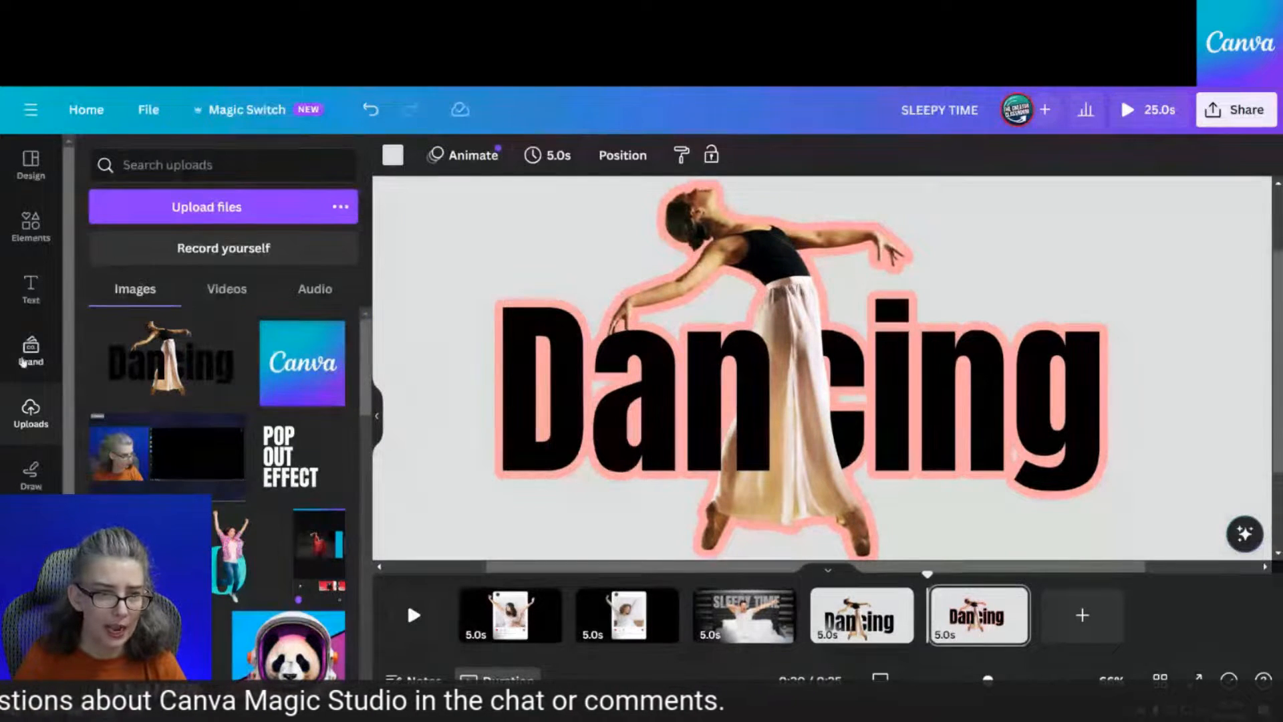
pyautogui.click(28, 475)
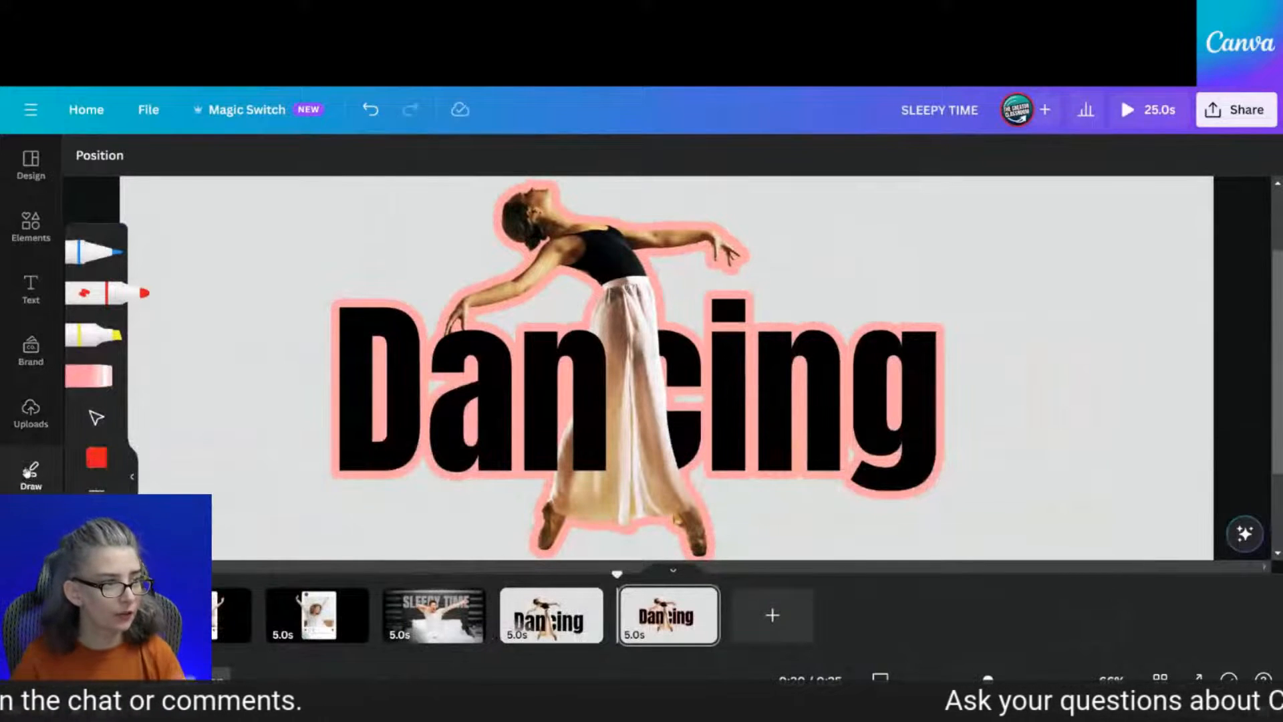
pyautogui.click(96, 458)
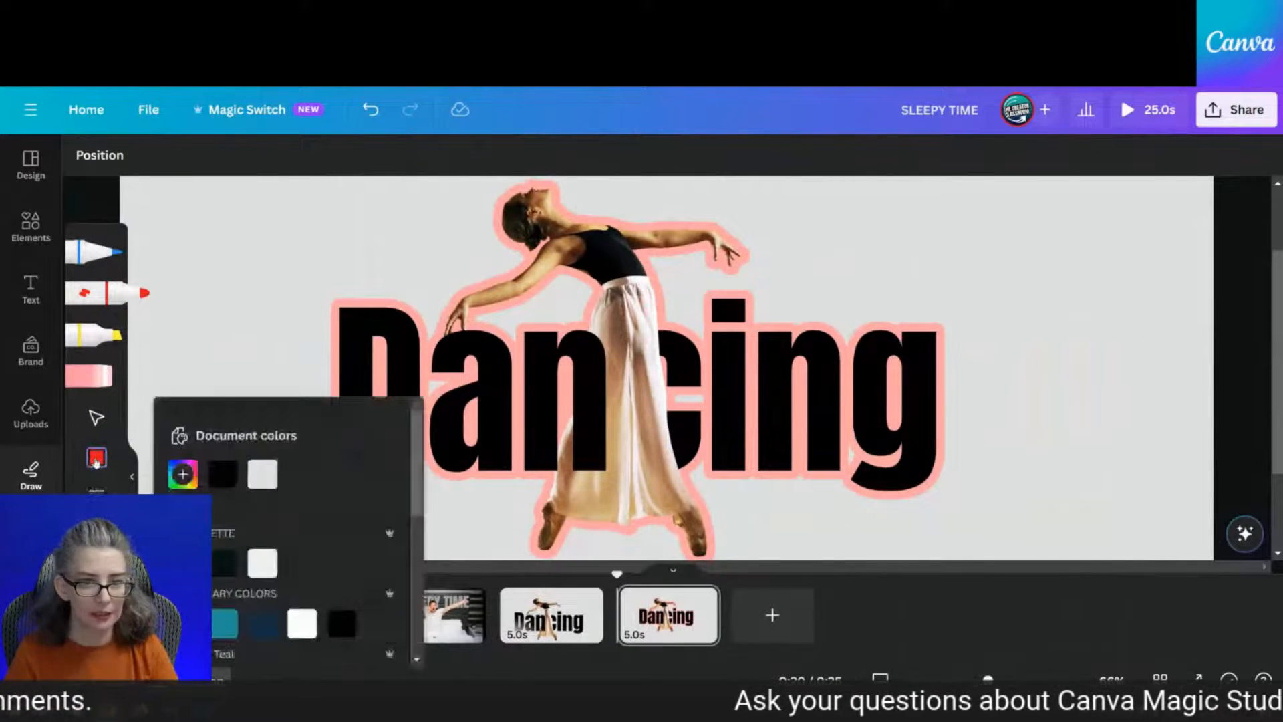
pyautogui.click(183, 474)
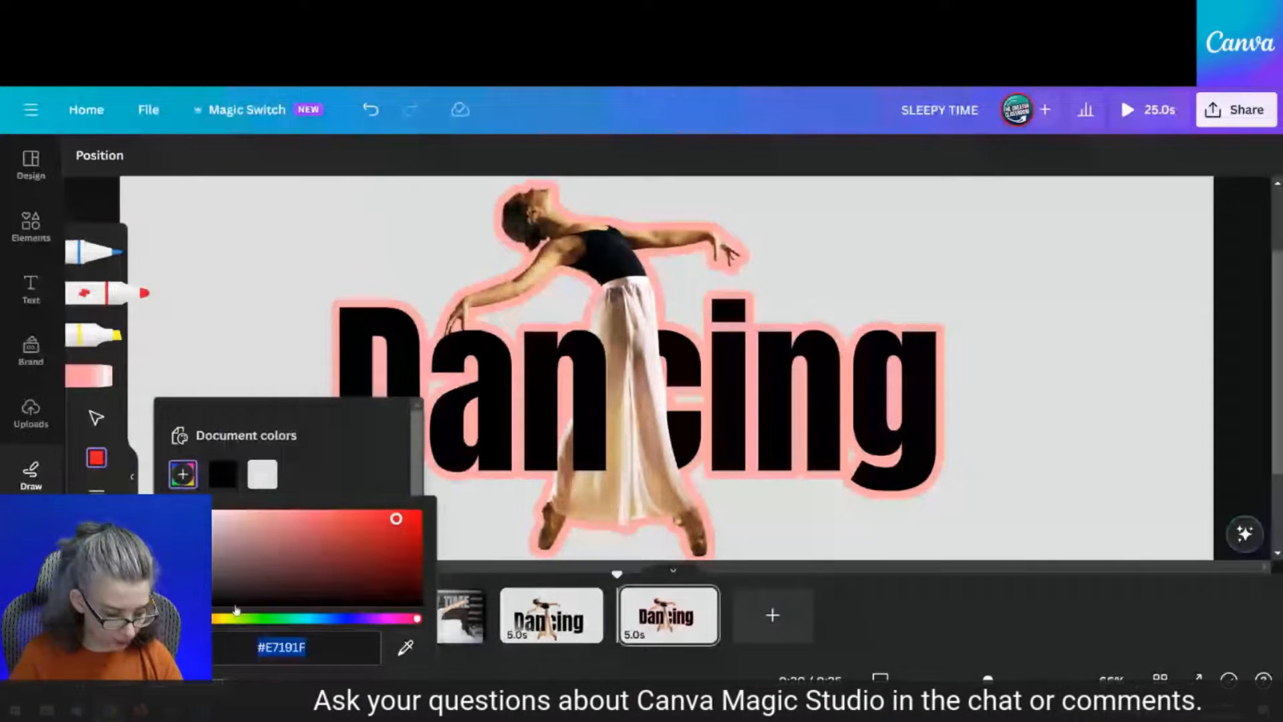
pyautogui.write('#FFA6A6')
pyautogui.click(341, 470)
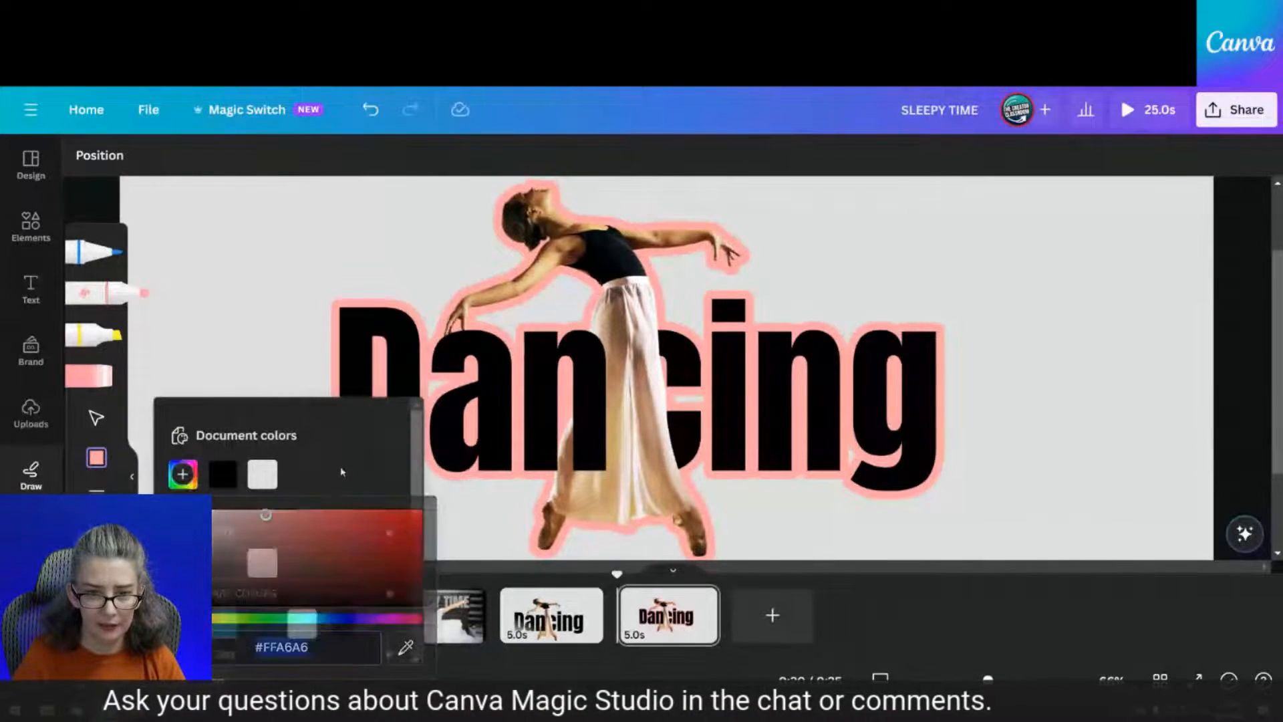
pyautogui.click(90, 490)
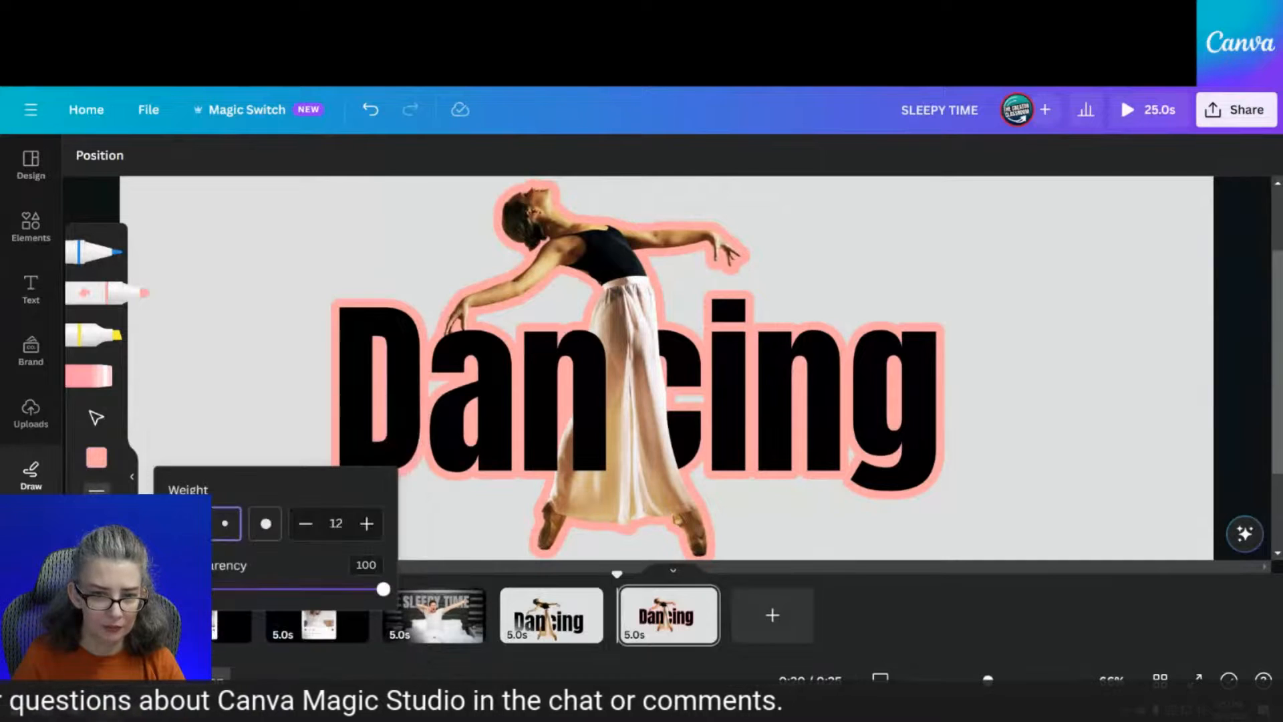
pyautogui.click(266, 524)
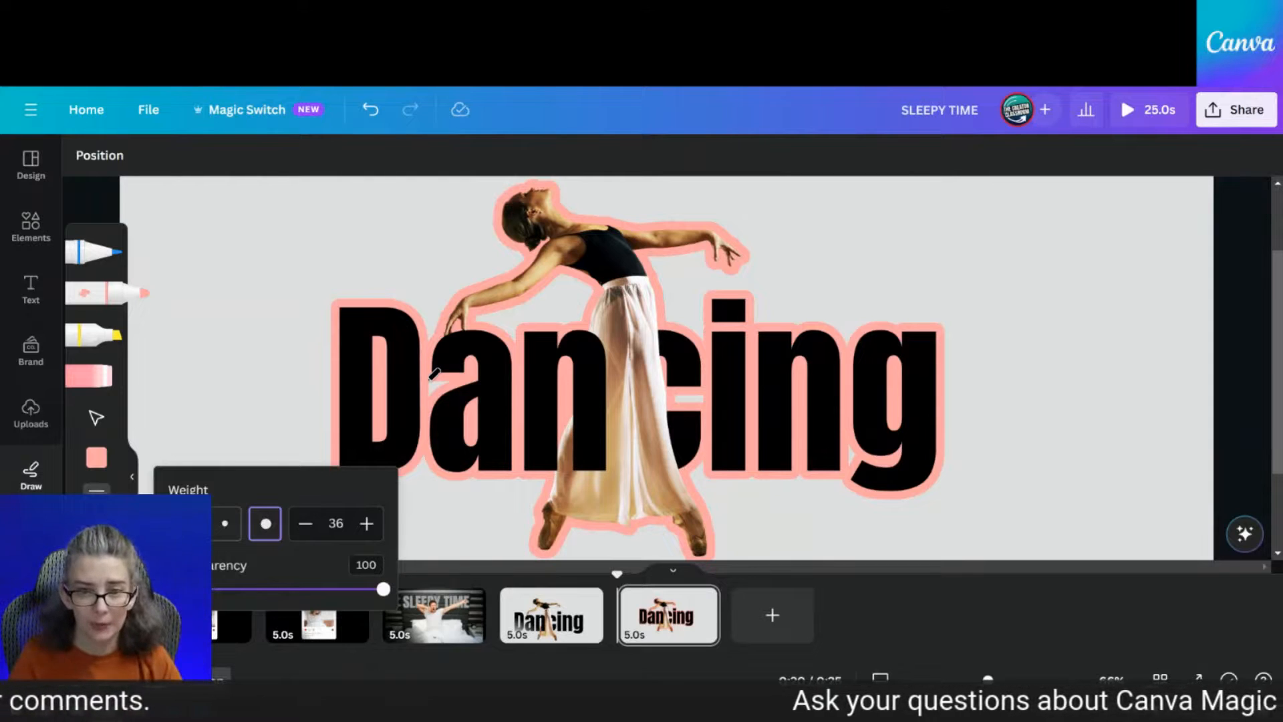
pyautogui.moveTo(433, 374)
pyautogui.mouseDown()
pyautogui.moveTo(443, 394)
pyautogui.moveTo(461, 376)
pyautogui.moveTo(494, 391)
pyautogui.moveTo(739, 391)
pyautogui.moveTo(853, 427)
pyautogui.moveTo(862, 456)
pyautogui.mouseUp()
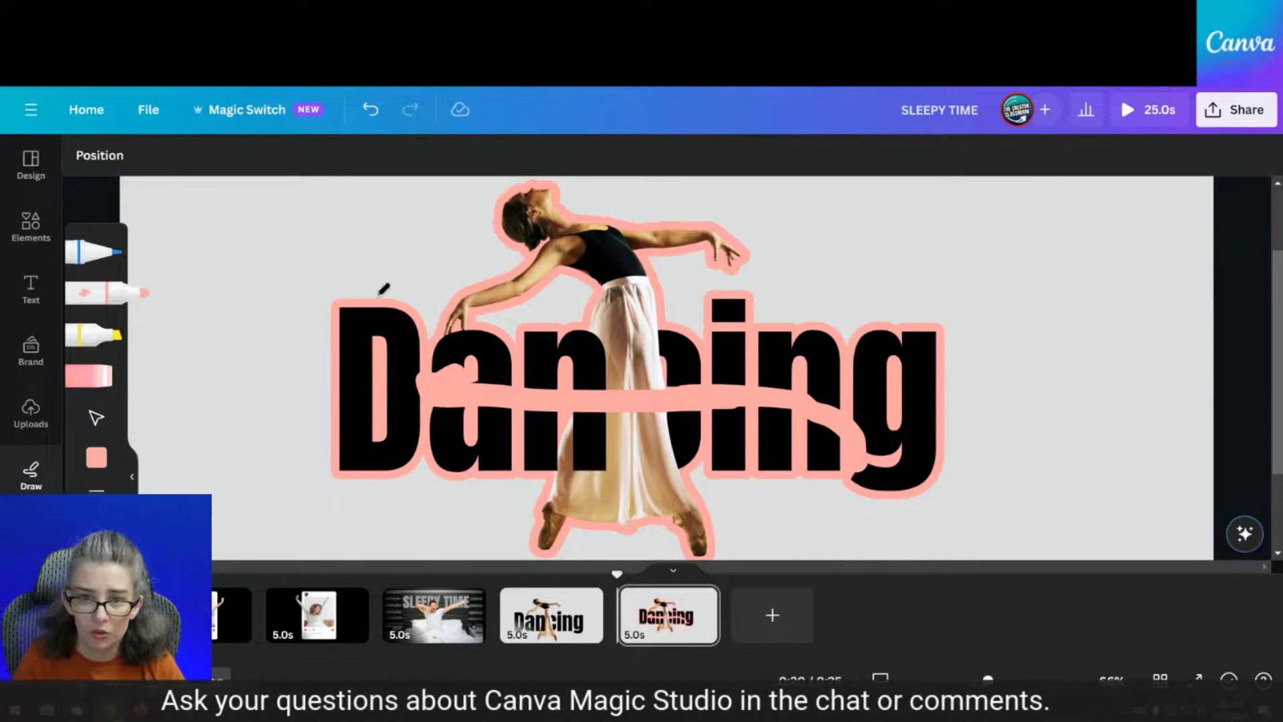
# Move the pink stroke behind the Dancing image in Layers and close the drawing tools
pyautogui.click(100, 155)
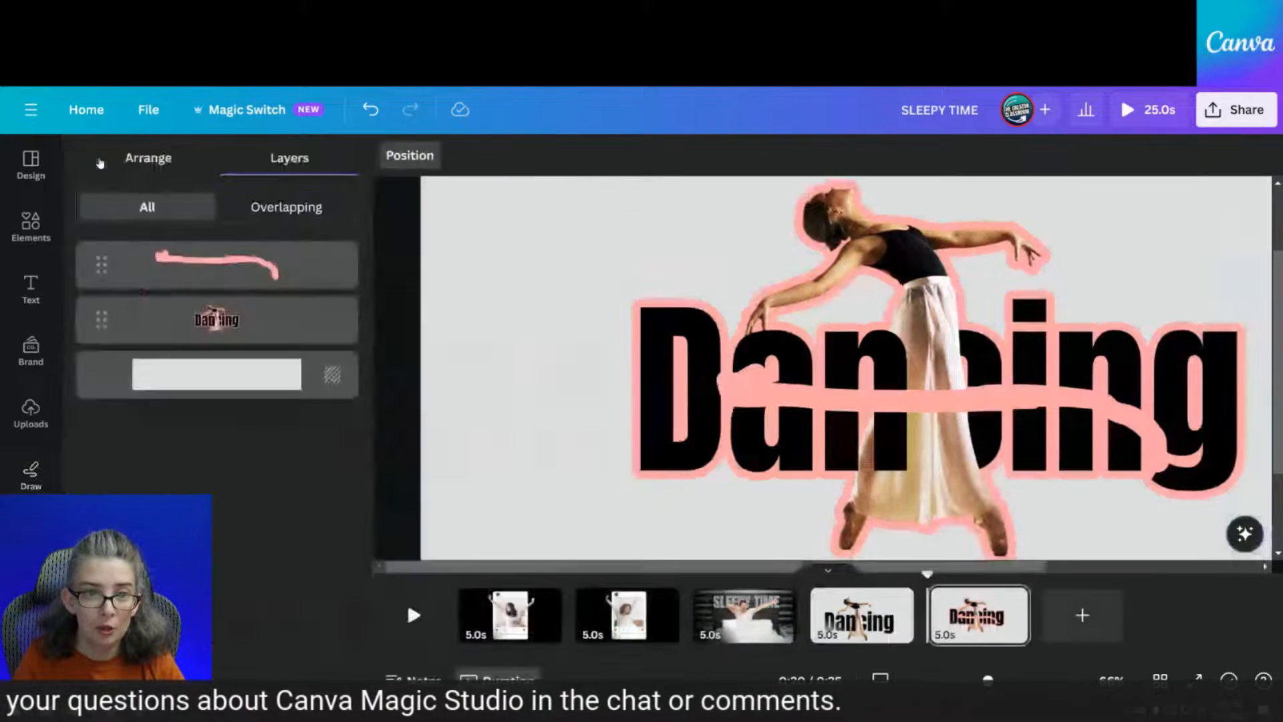
pyautogui.moveTo(227, 271); pyautogui.dragTo(230, 349)
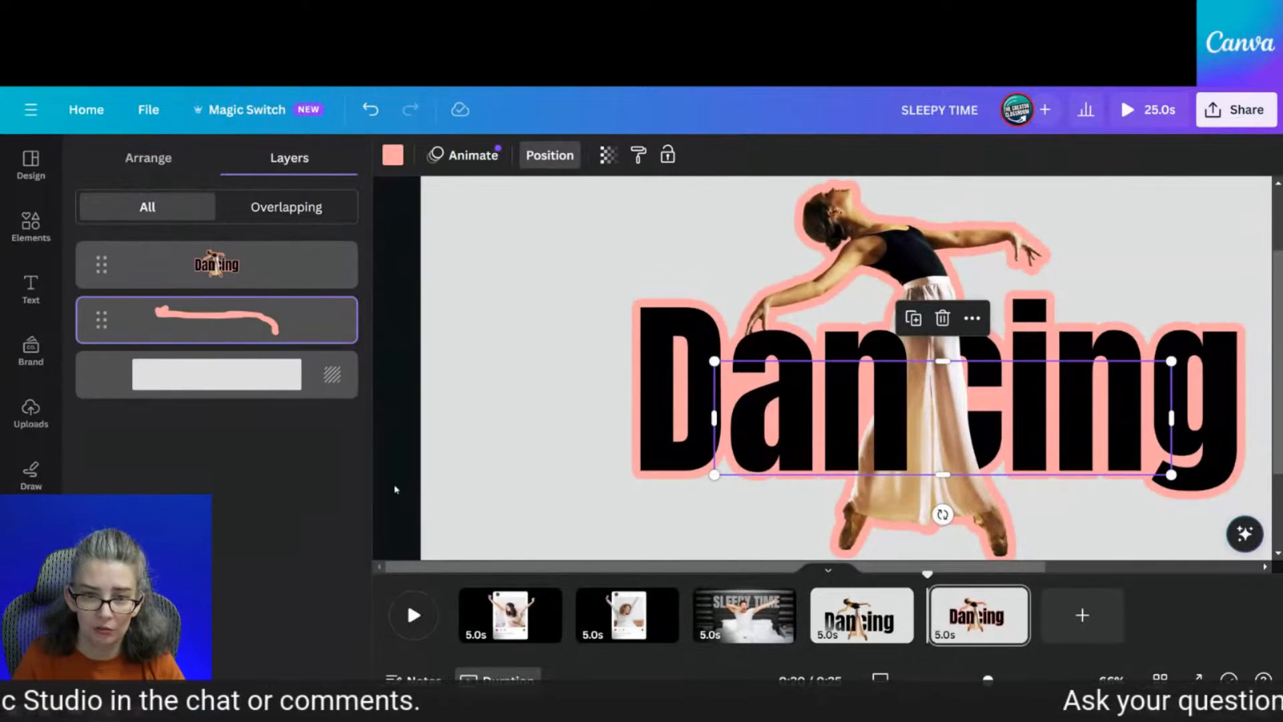
pyautogui.click(31, 475)
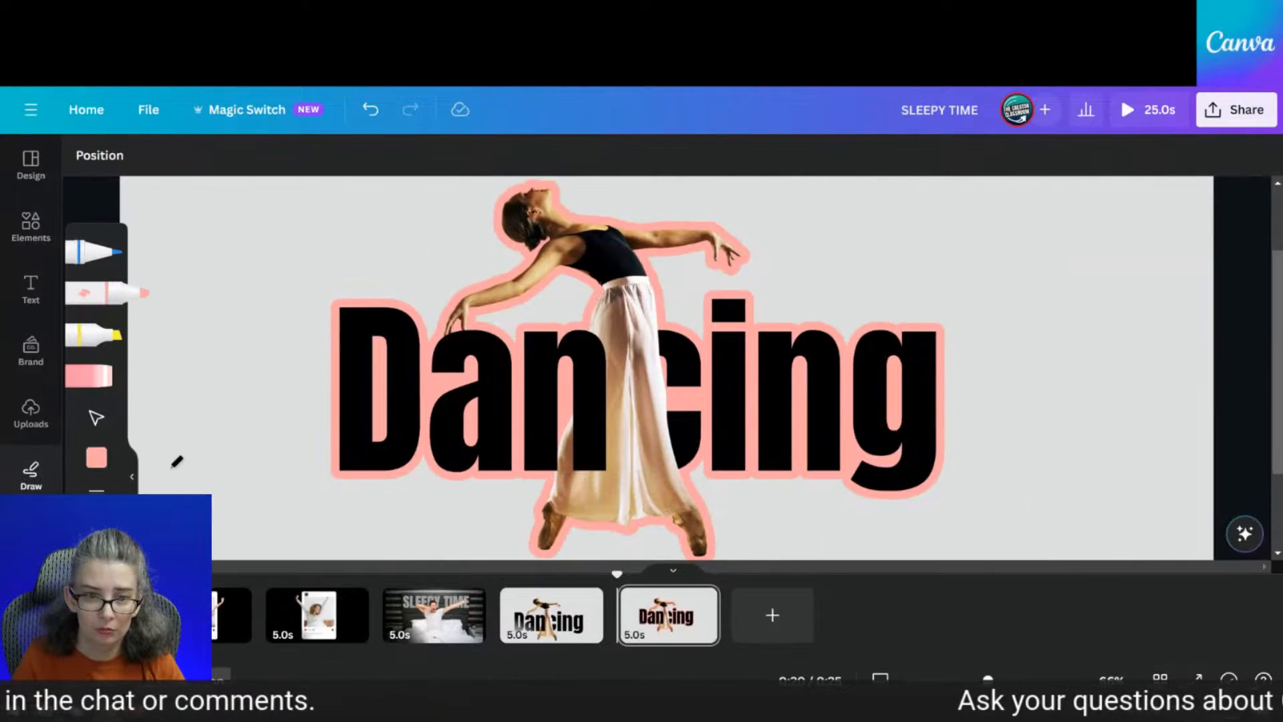
pyautogui.click(132, 476)
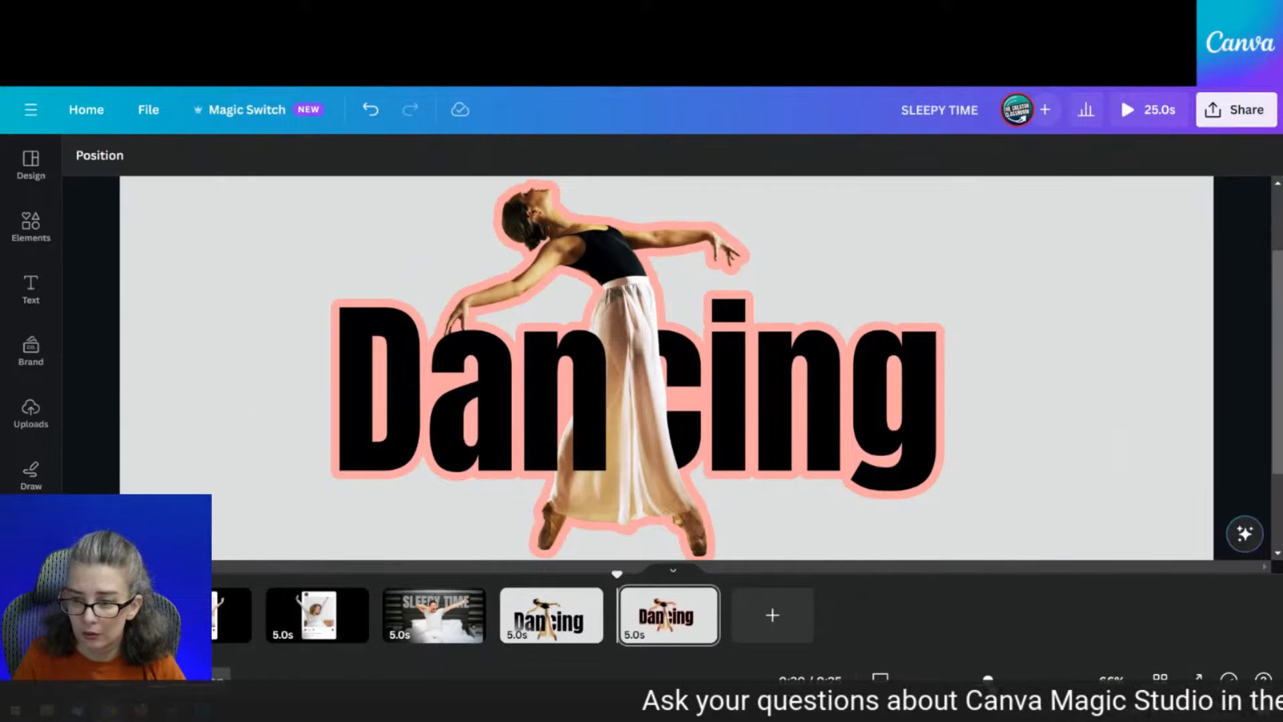
pyautogui.moveTo(988, 680); pyautogui.dragTo(966, 680)
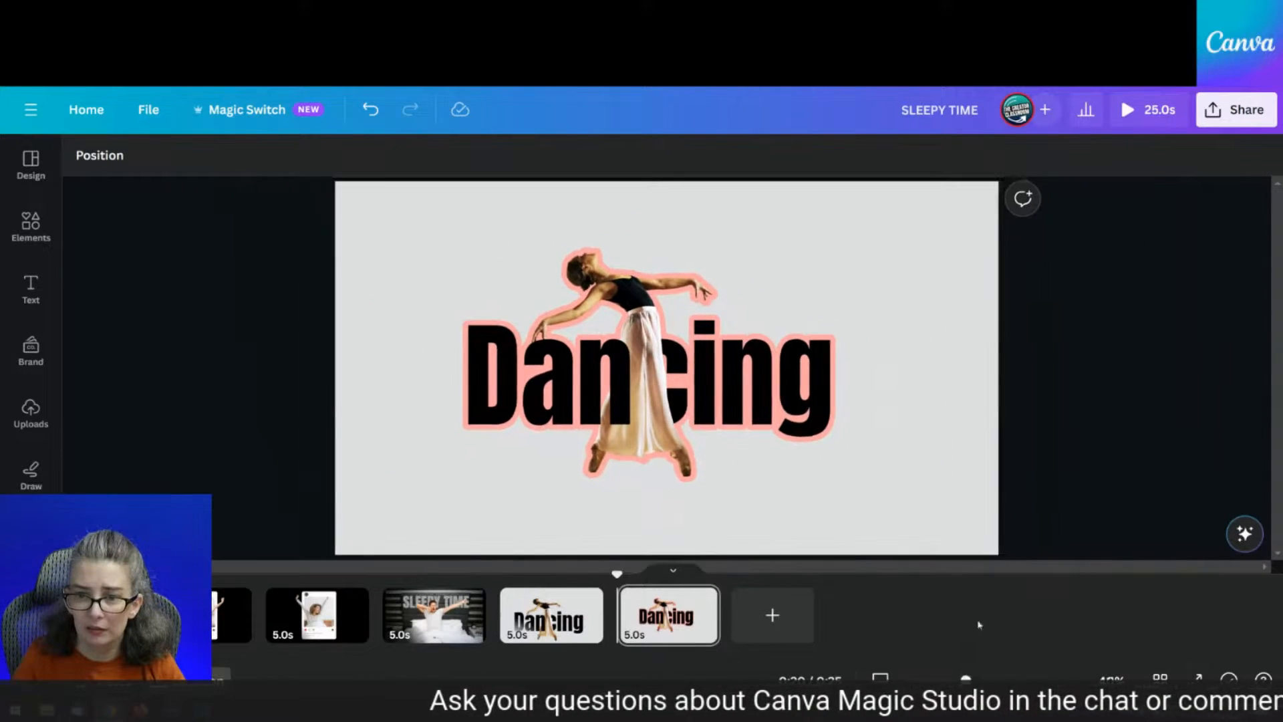